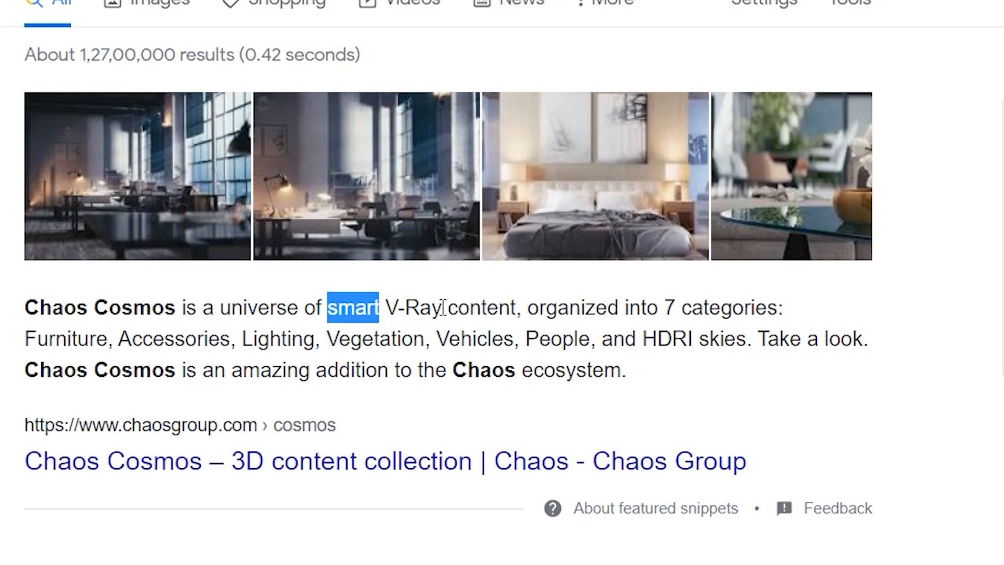
Highlight 'smart V-Ray content' and 'organized into 7 categories' in the Chaos Cosmos snippet.
left_click_drag(386, 307, 516, 312)
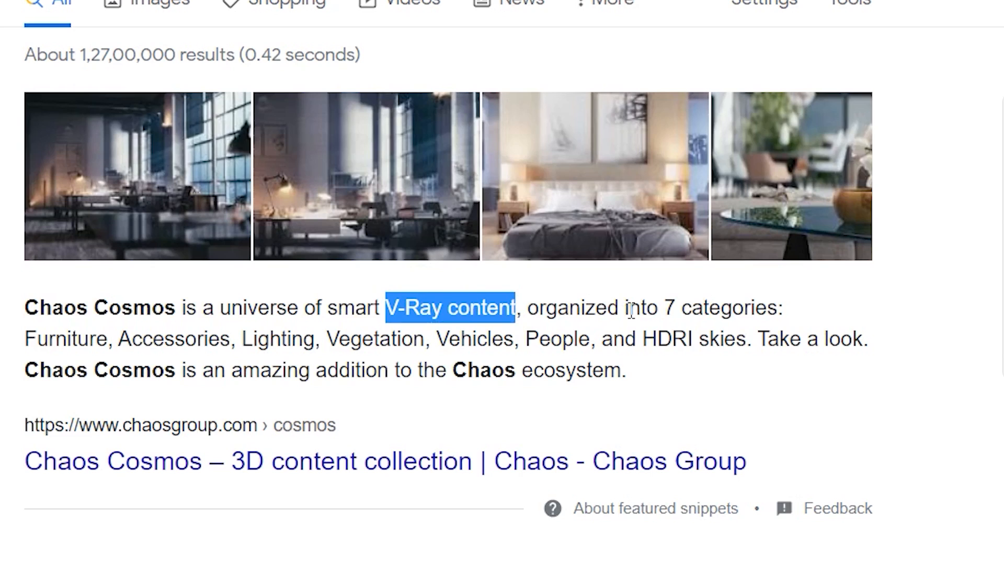
left_click_drag(528, 308, 780, 300)
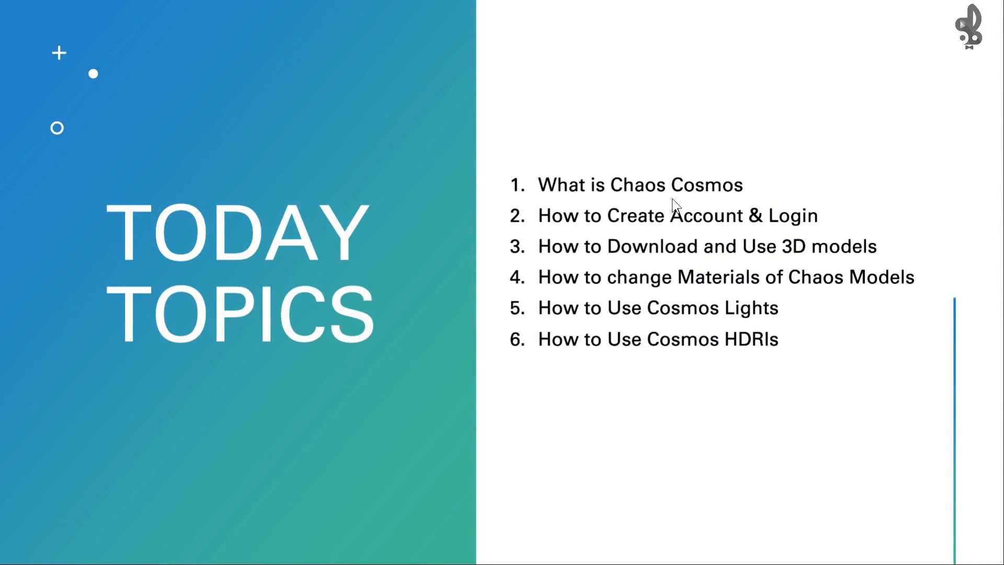
Enable the V-Ray for SketchUp toolbar, dock it along the top, and return to Chrome.
key("alt+Tab")
left_click(495, 256)
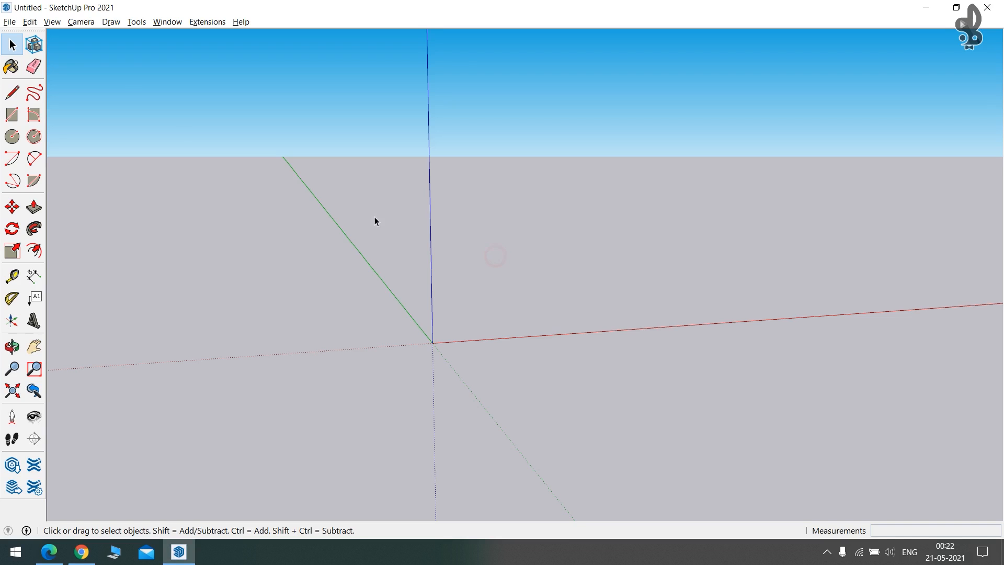
left_click(54, 23)
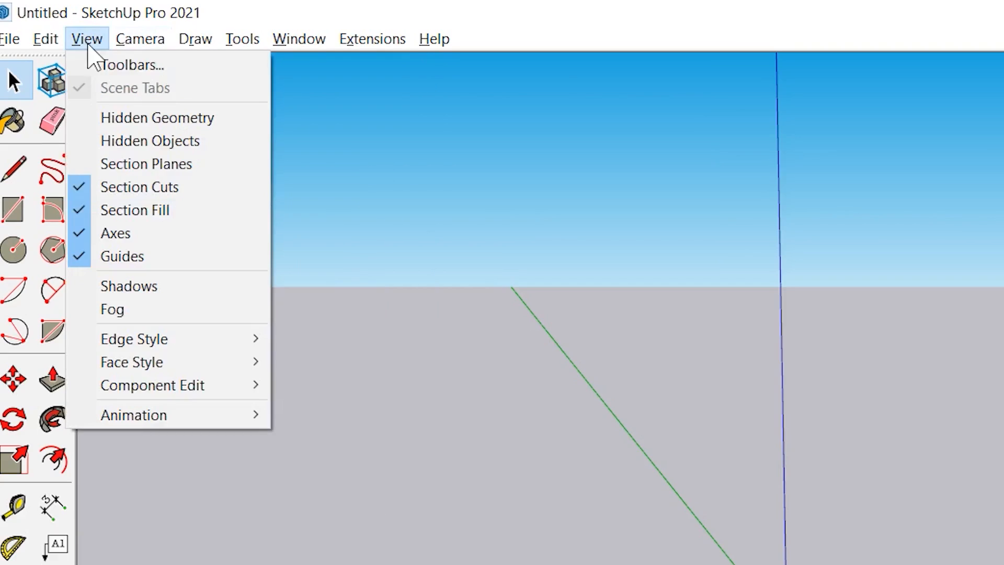
left_click(99, 65)
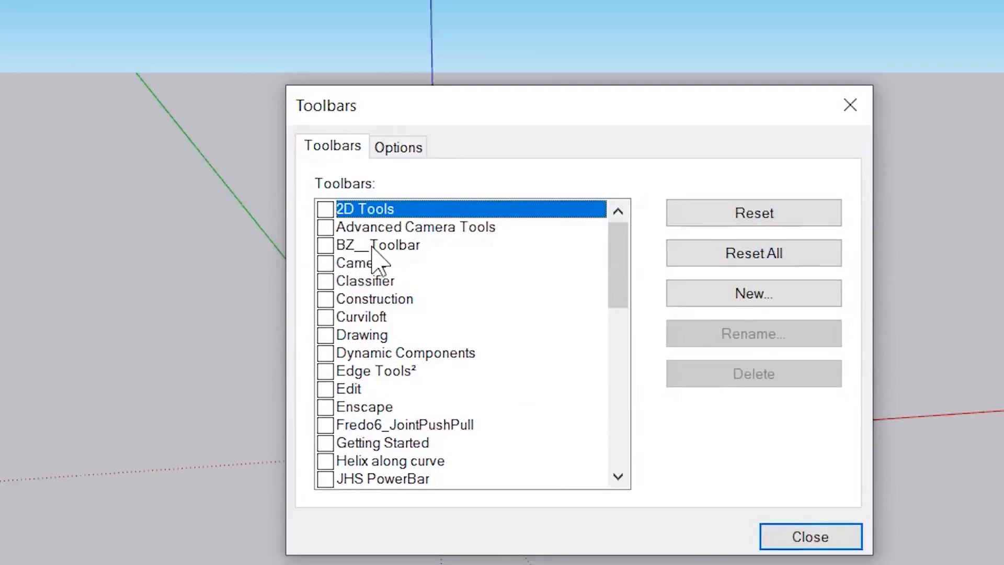
scroll(802, 518, "down", 7)
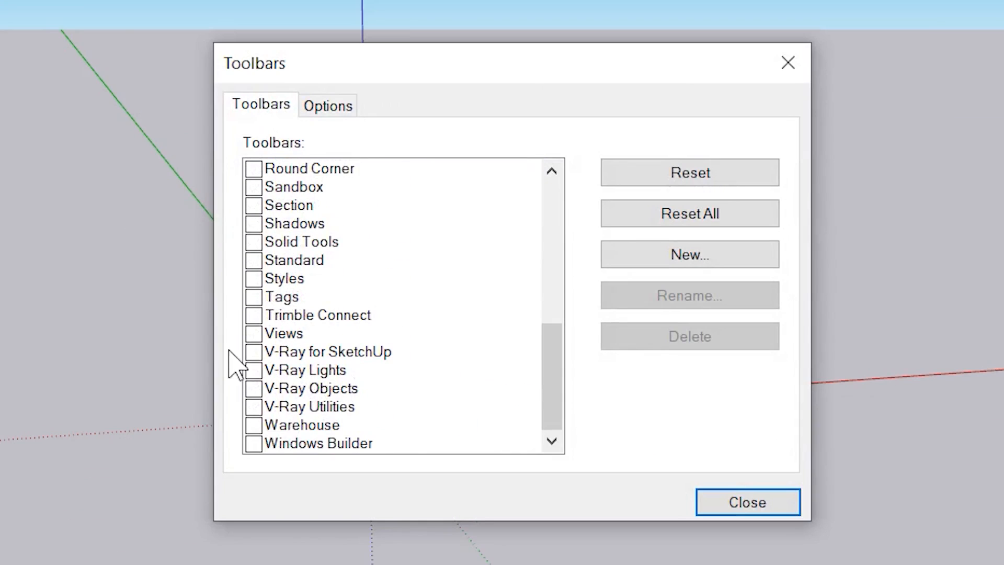
left_click(254, 353)
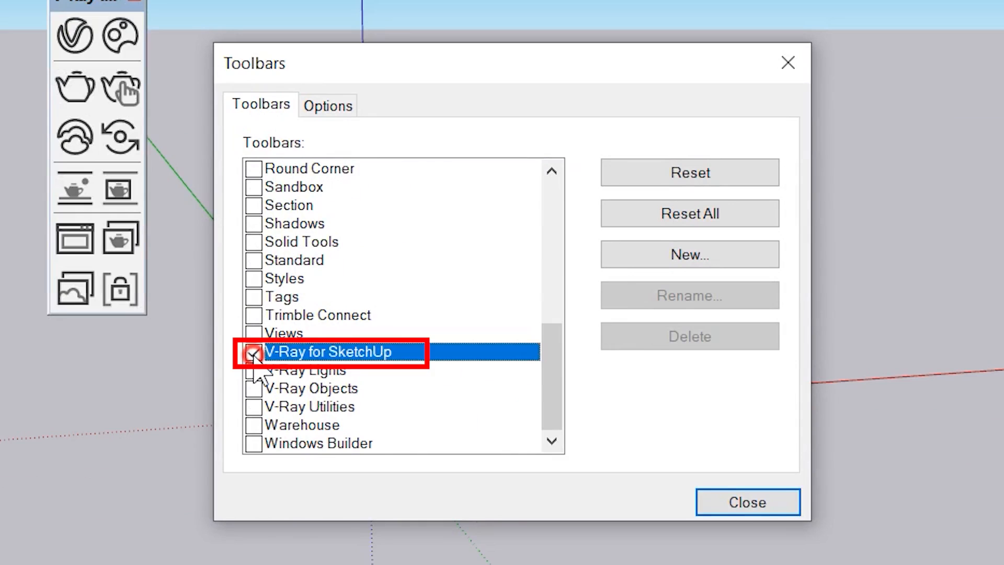
left_click(740, 502)
left_click_drag(84, 5, 251, 0)
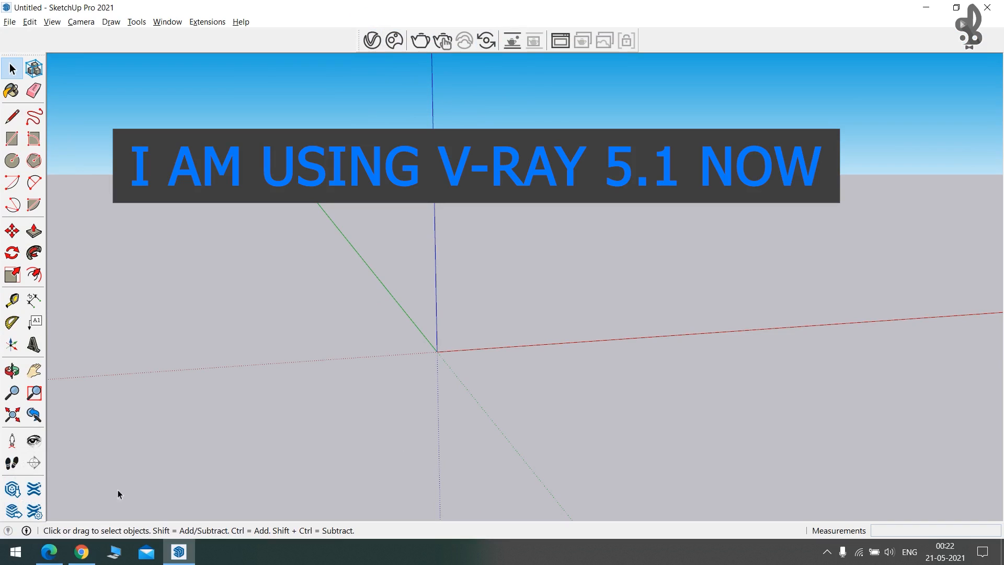
left_click(81, 552)
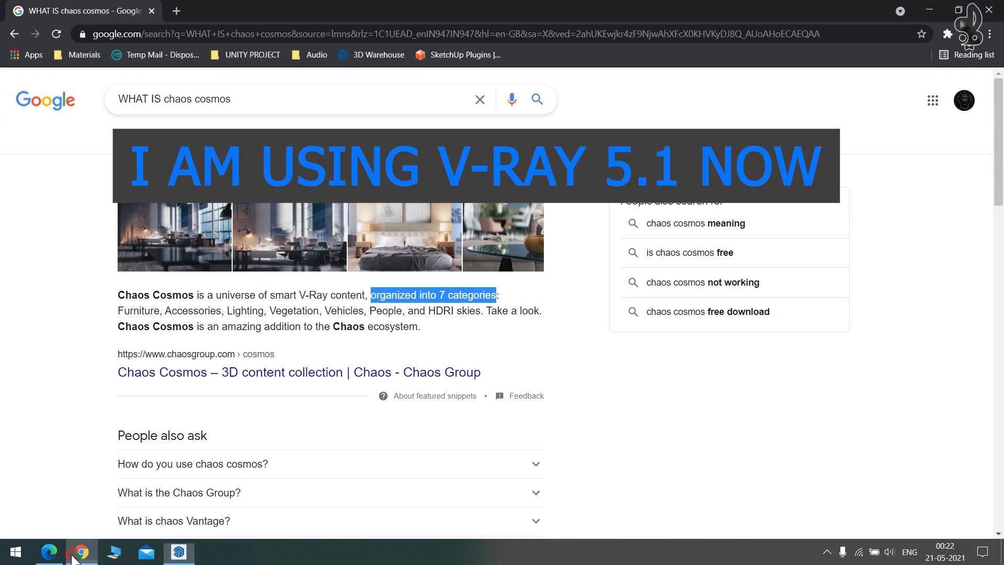
Go to sketchup.smartbunny.in and open the V-ray 5.1 (2021) for SketchUp download page.
left_click(178, 11)
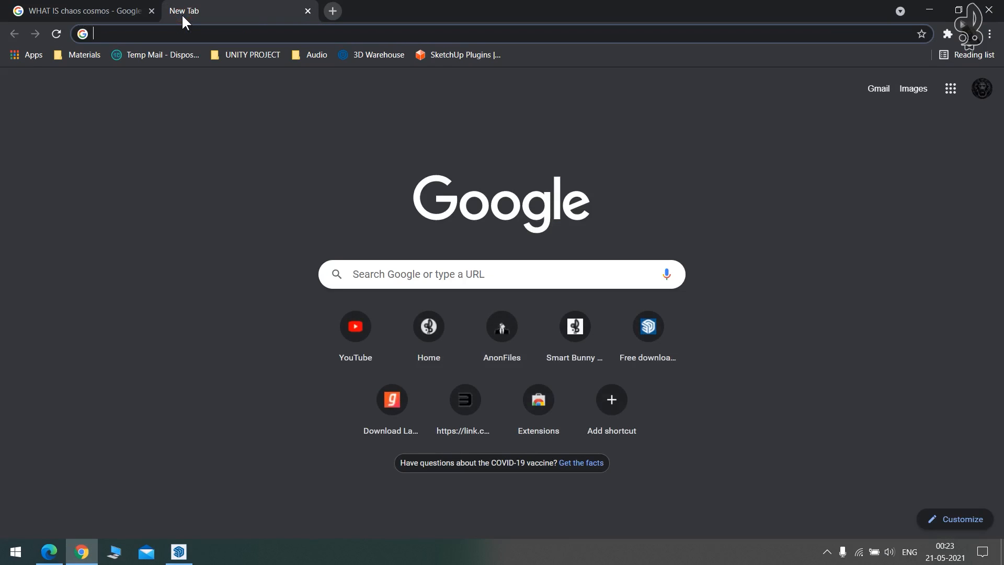
type("sketchup.smartbunny.in")
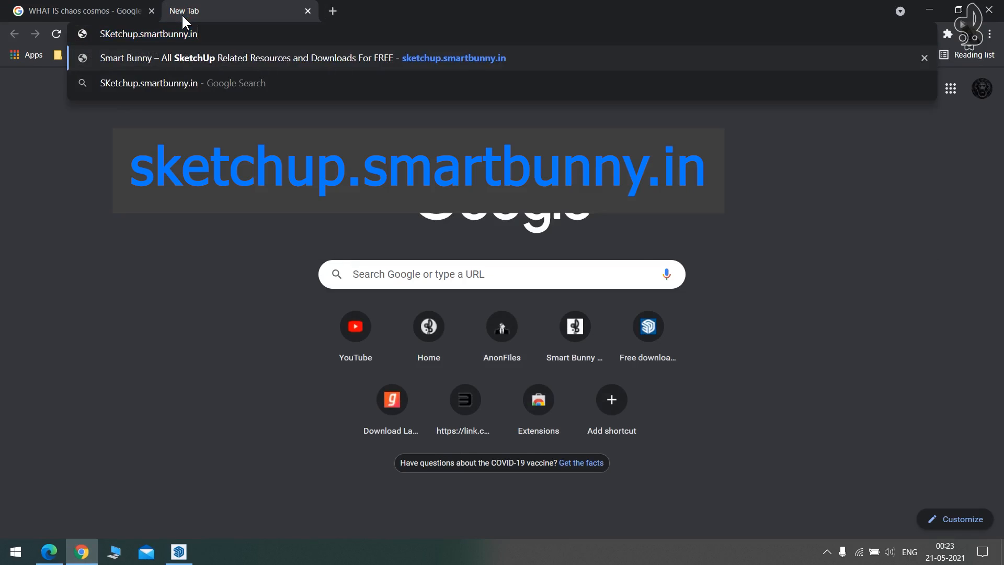
key("Return")
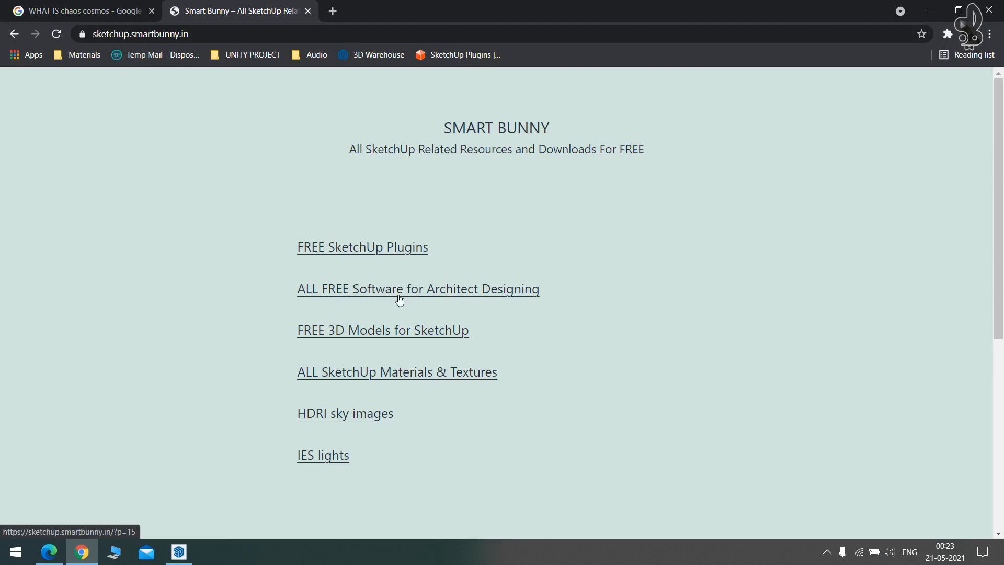
left_click(412, 290)
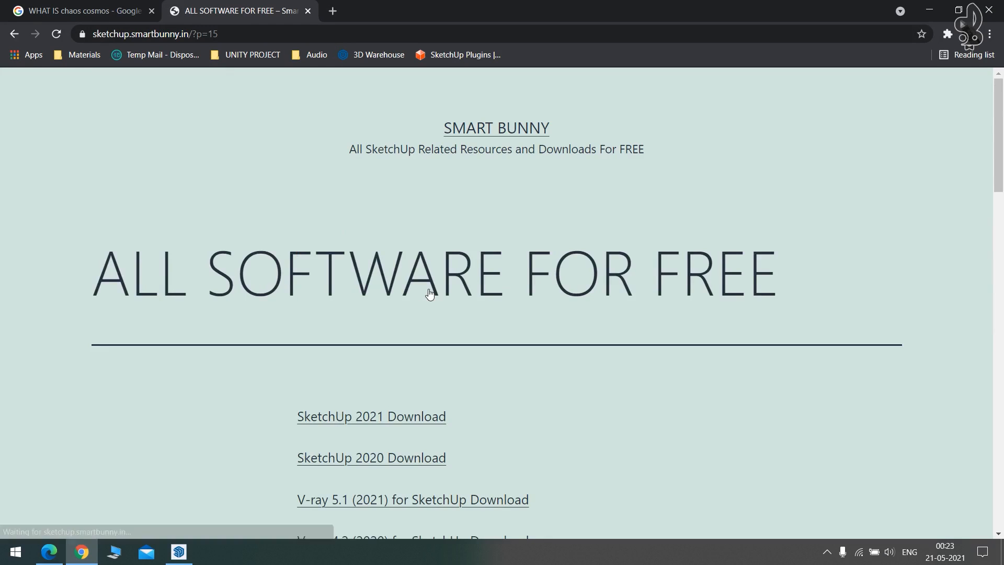
scroll(430, 294, "down", 3)
scroll(430, 294, "down", 3)
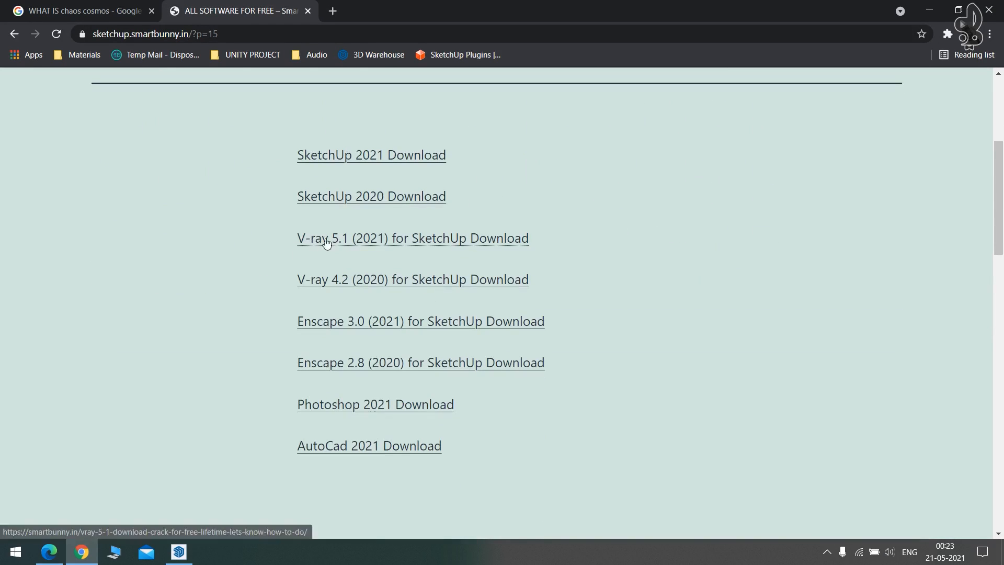
left_click(361, 241)
Play and then pause the embedded tutorial video on the download page.
scroll(366, 209, "down", 5)
scroll(416, 203, "up", 1)
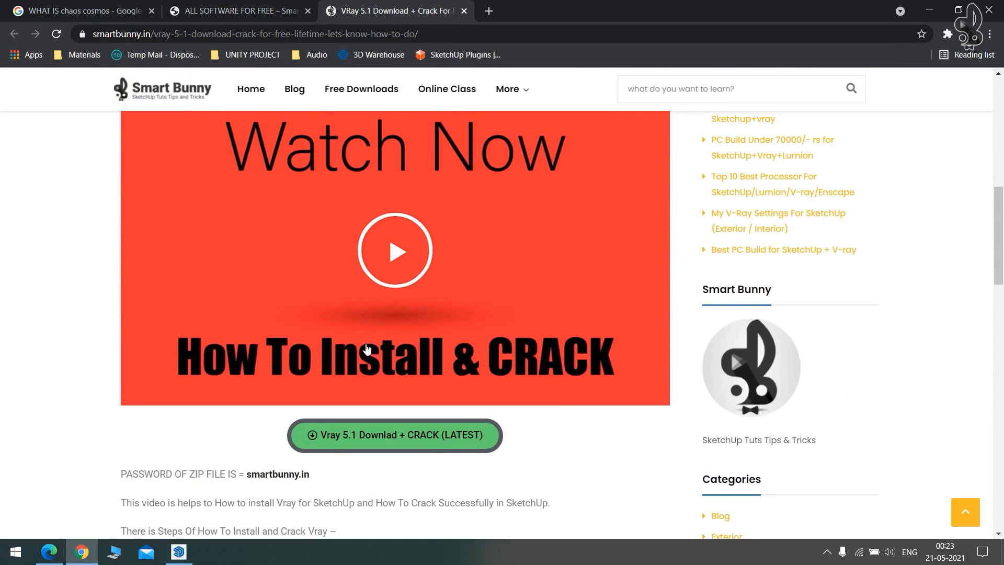
left_click(388, 259)
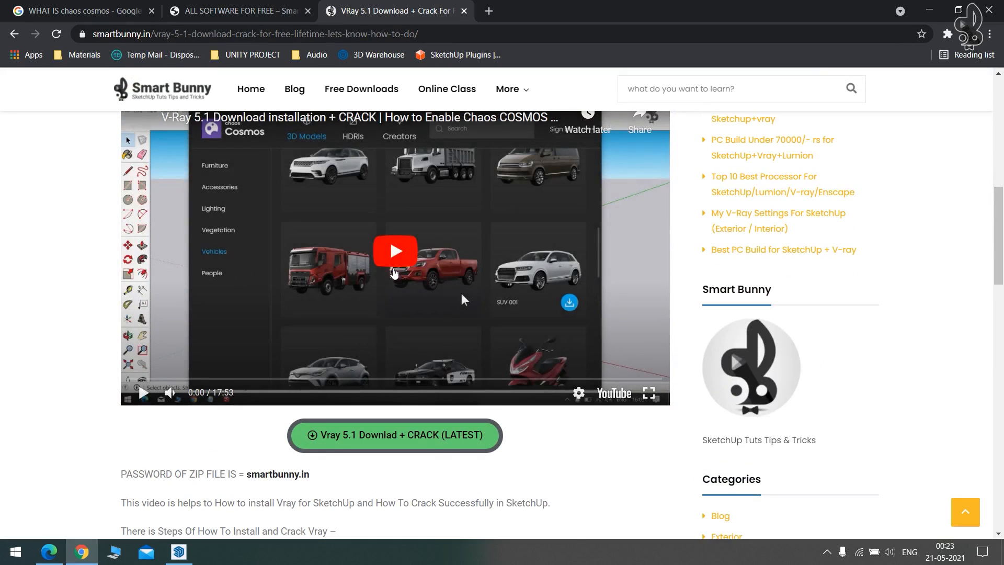
left_click(146, 393)
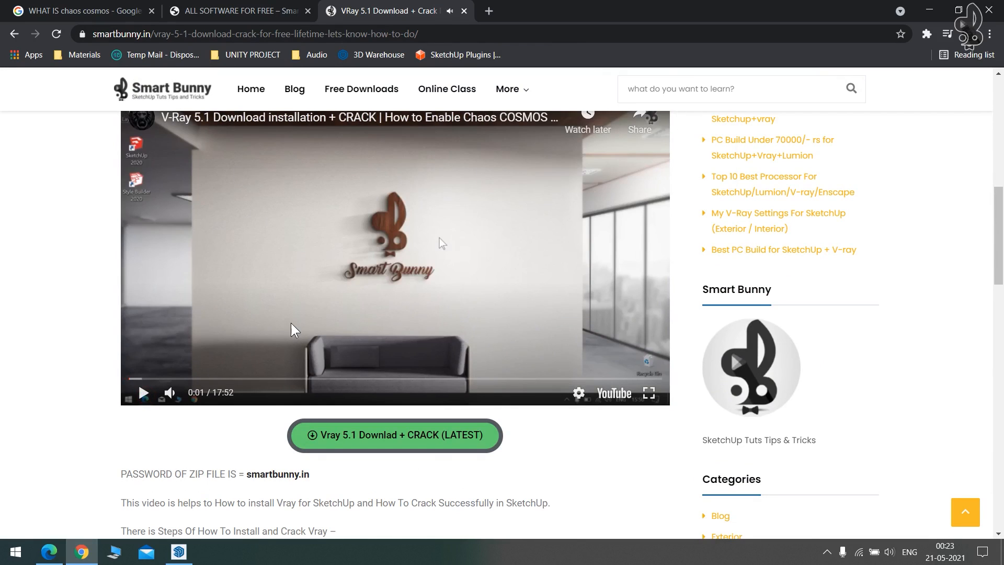
scroll(339, 283, "down", 2)
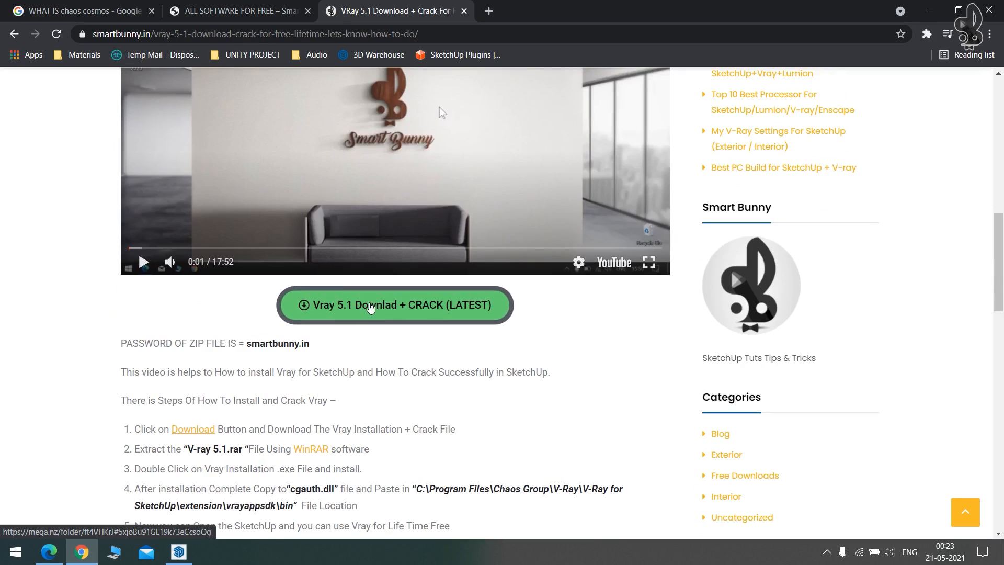
Close the V-Ray download page, the free software list and the last browser tab.
left_click(464, 10)
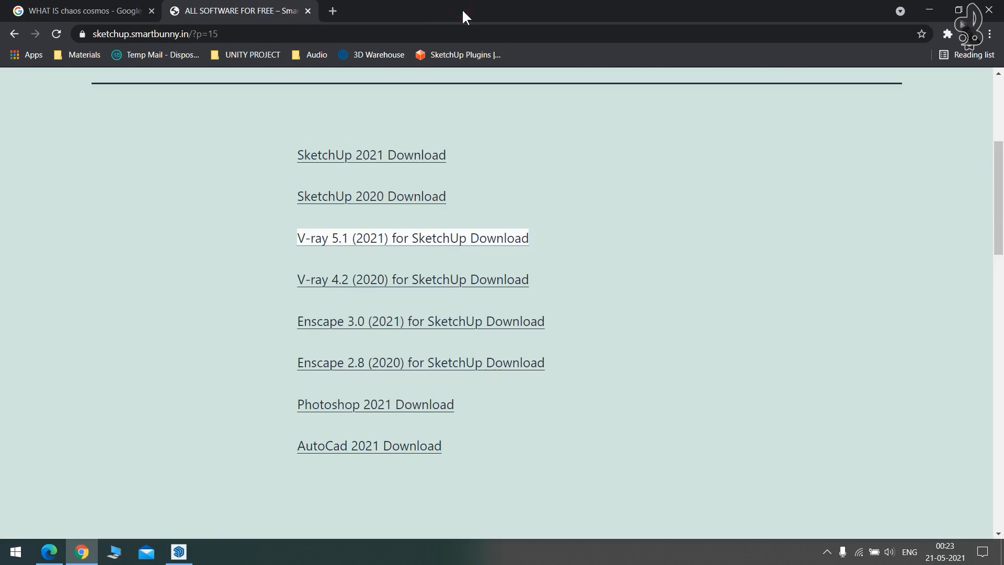
left_click(308, 11)
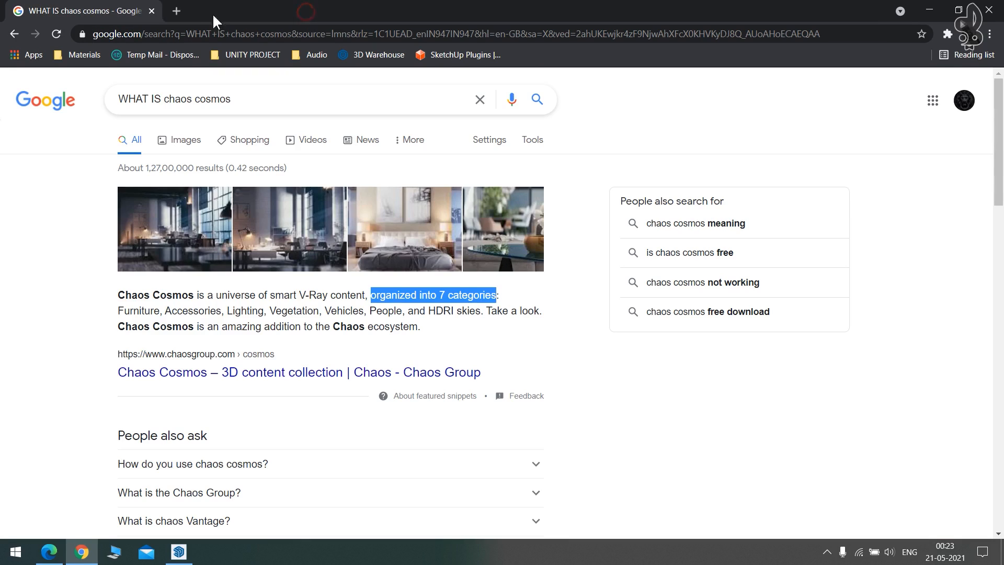
left_click(152, 10)
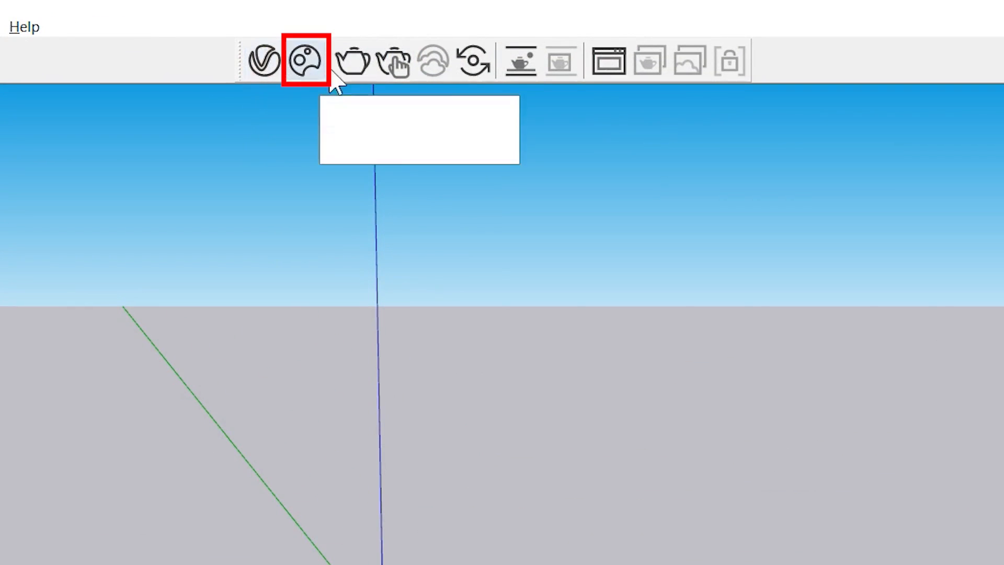
In Chaos Cosmos, browse 3D Models > Furniture and download Chair 031.
left_click(305, 62)
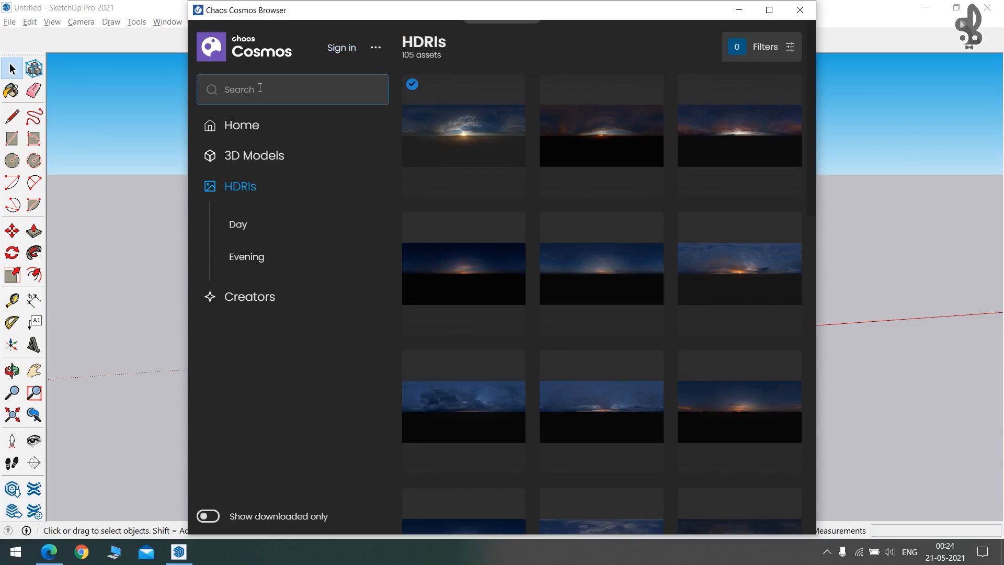
left_click(238, 132)
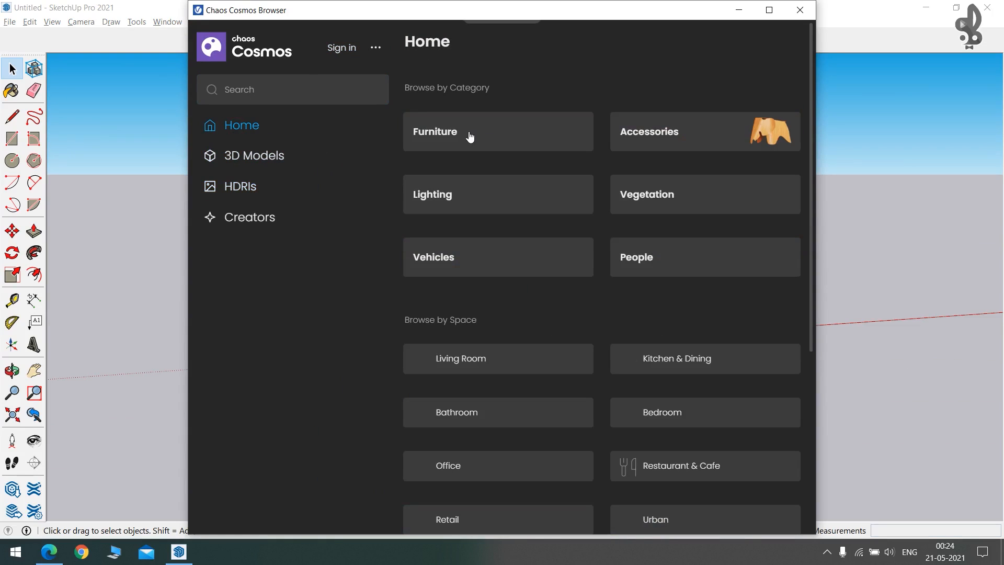
scroll(630, 246, "down", 3)
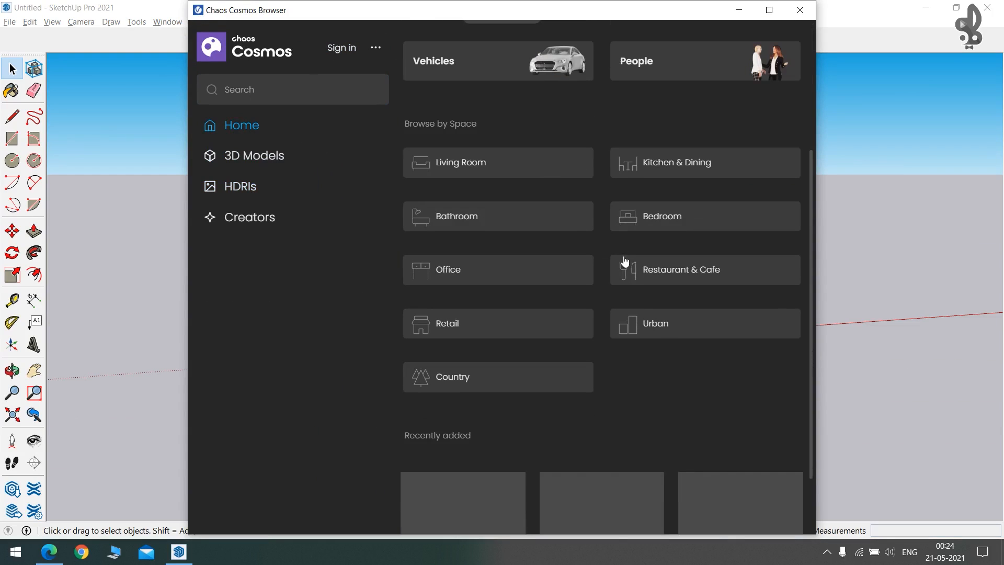
left_click(241, 159)
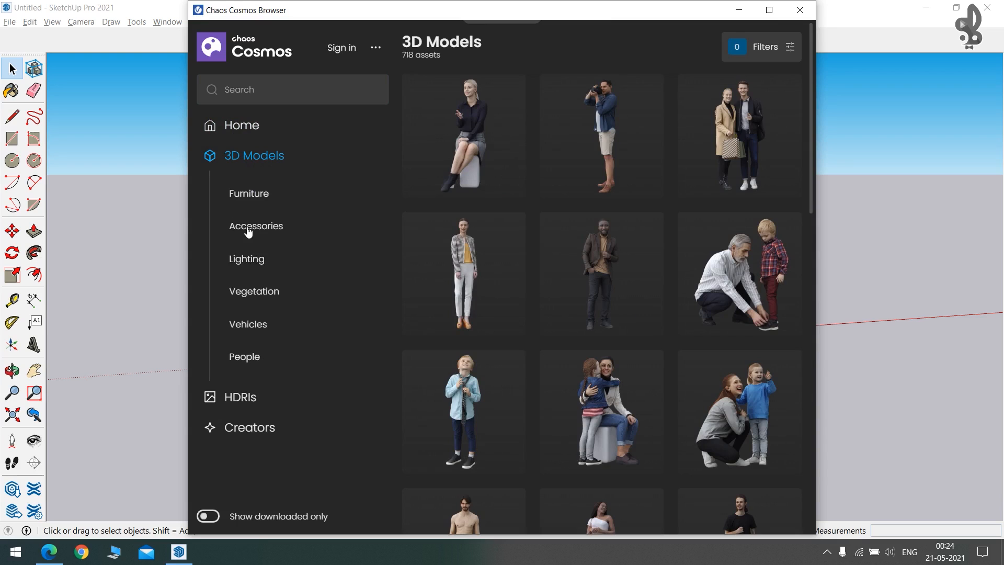
left_click(248, 194)
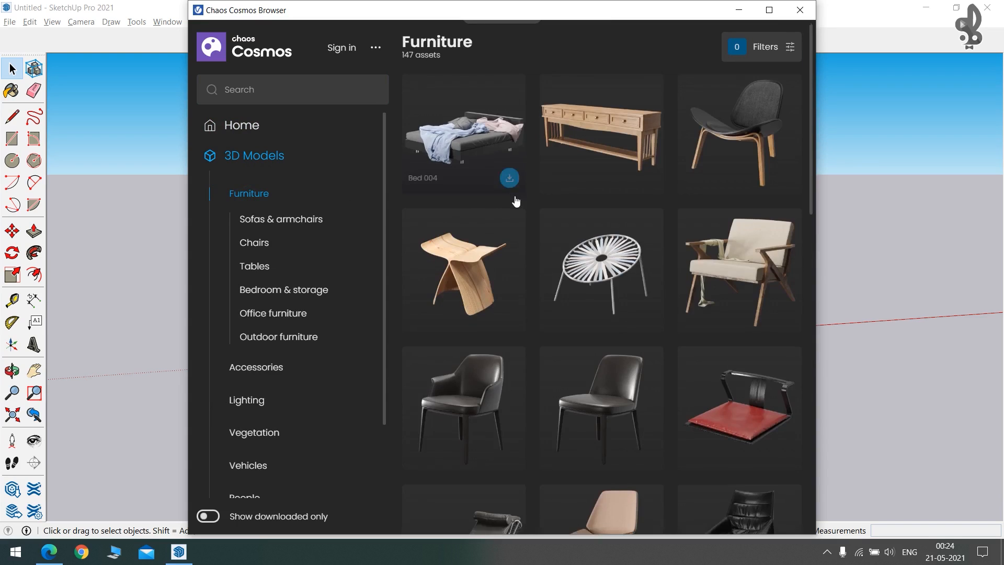
scroll(513, 202, "down", 5)
scroll(515, 202, "down", 3)
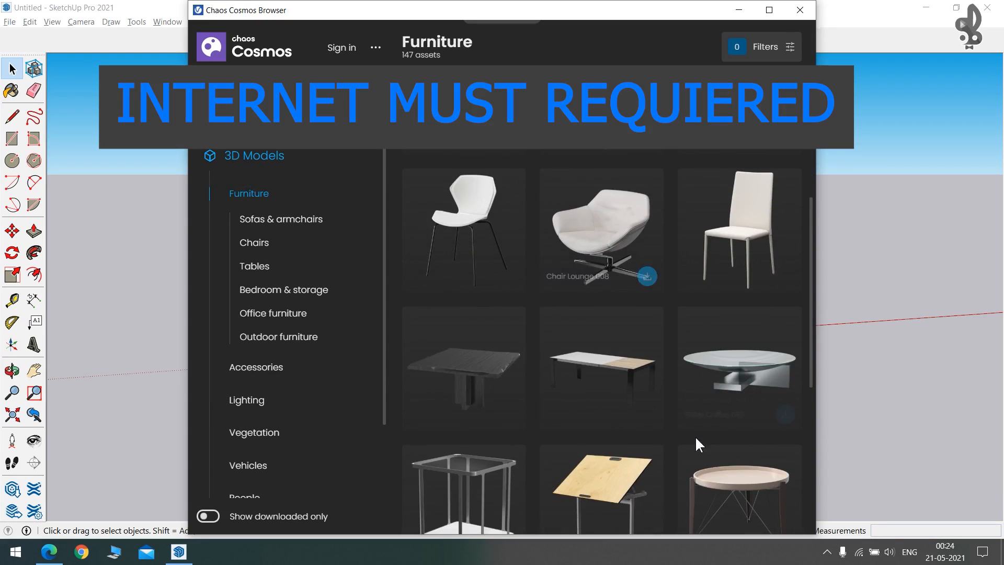
mouse_move(860, 556)
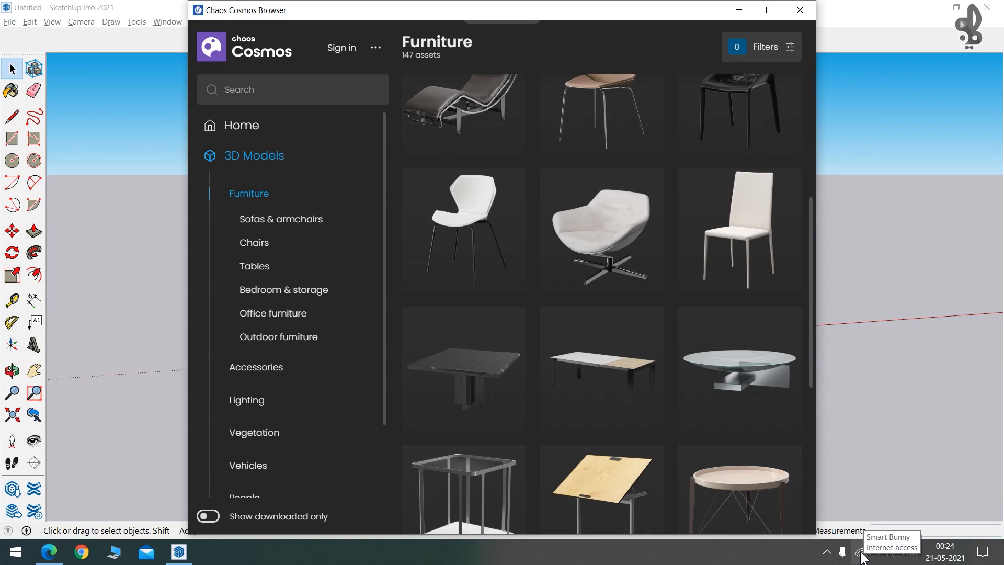
scroll(520, 224, "down", 8)
scroll(536, 227, "up", 11)
scroll(578, 228, "up", 5)
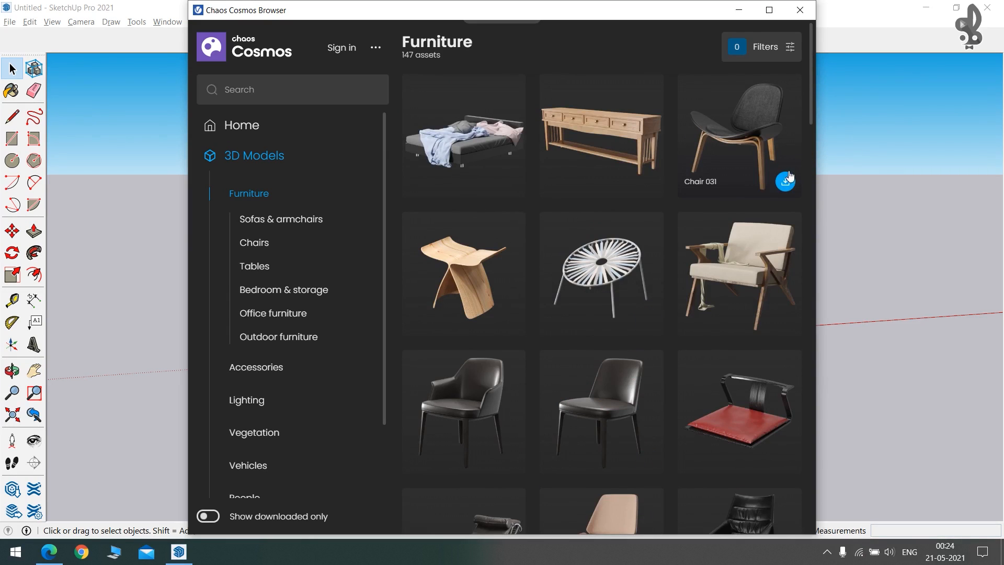
left_click(786, 183)
Open the Chaos Create account form and its Email field, then switch to a new Edge tab.
left_click(543, 222)
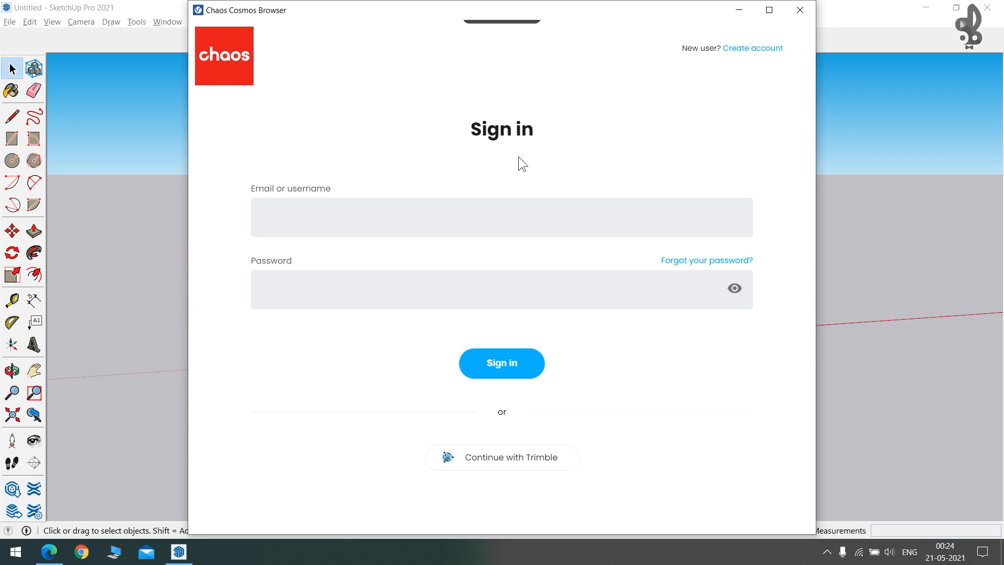
left_click(752, 48)
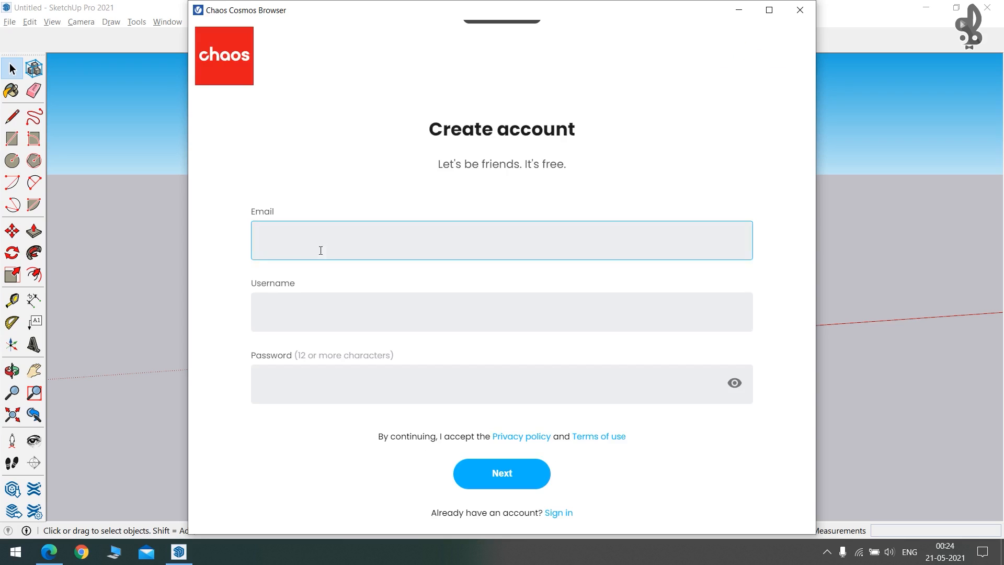
left_click(258, 254)
left_click(284, 245)
key("alt+Tab")
key("Escape")
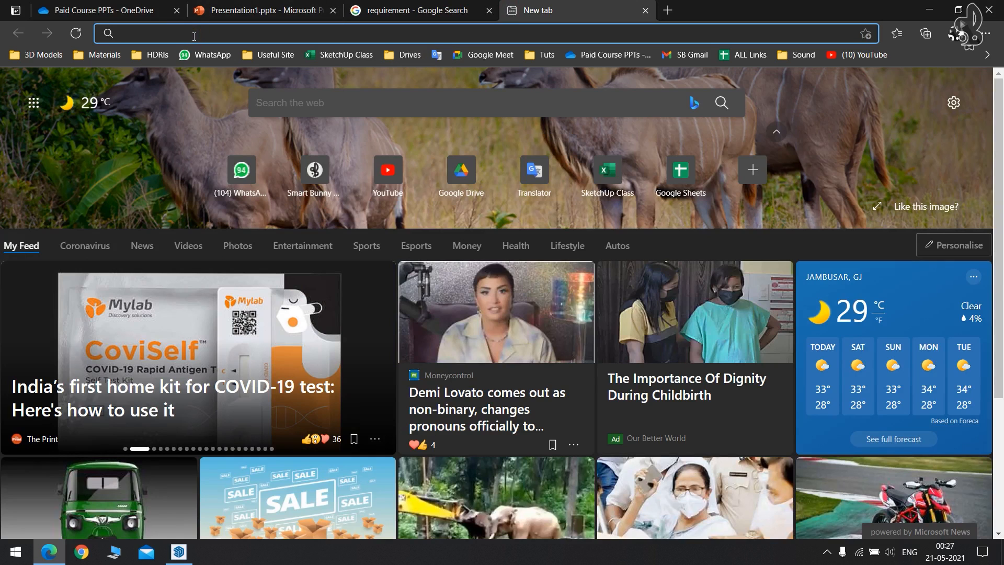
Open temp-mail.org in Edge and copy the generated temporary email address.
type("TE")
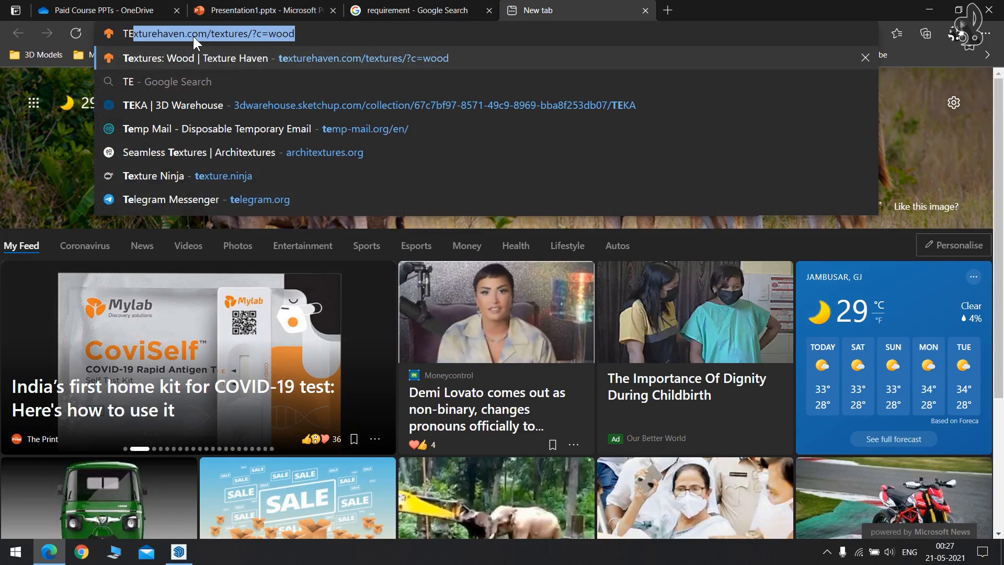
left_click(178, 128)
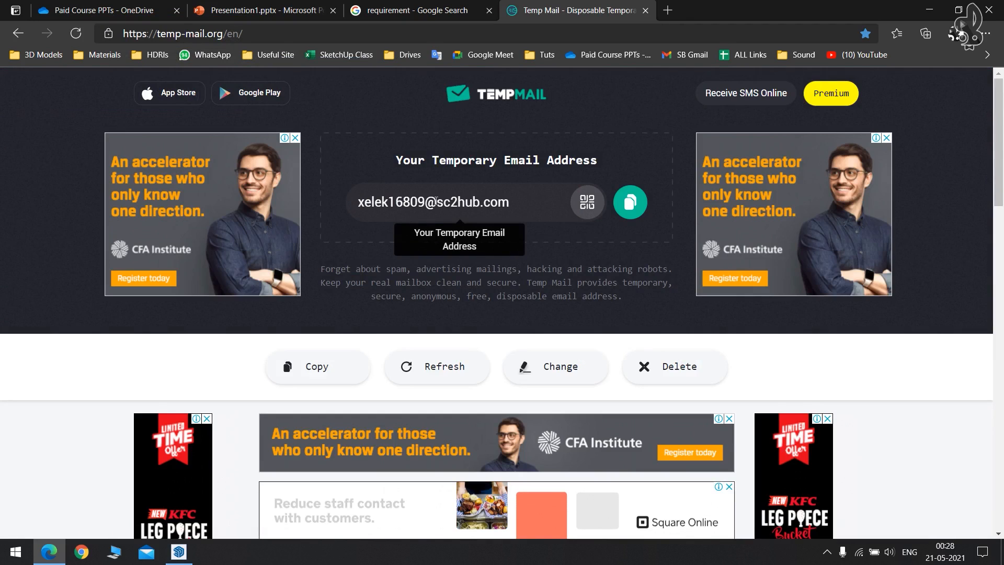
left_click(631, 204)
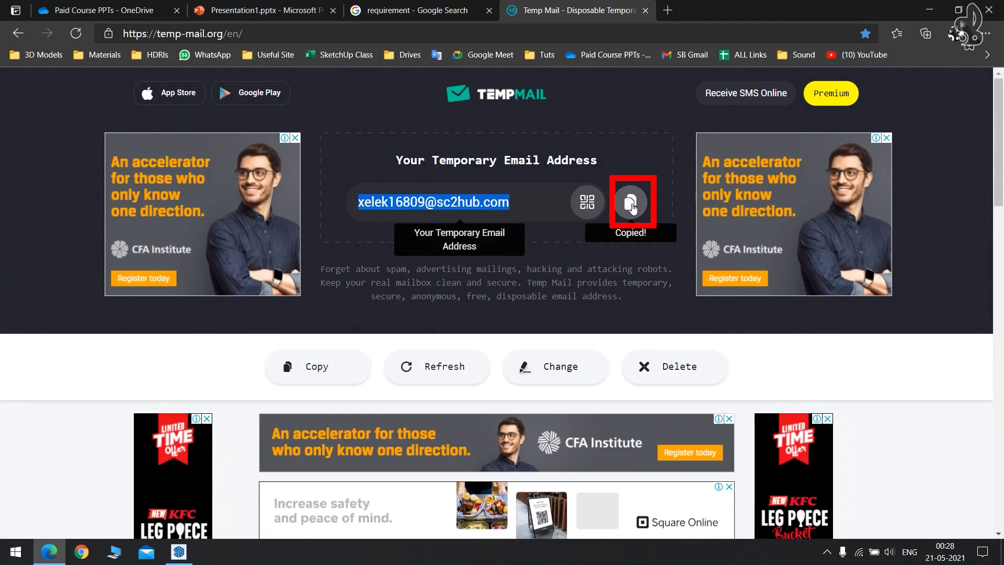
key("alt+Tab")
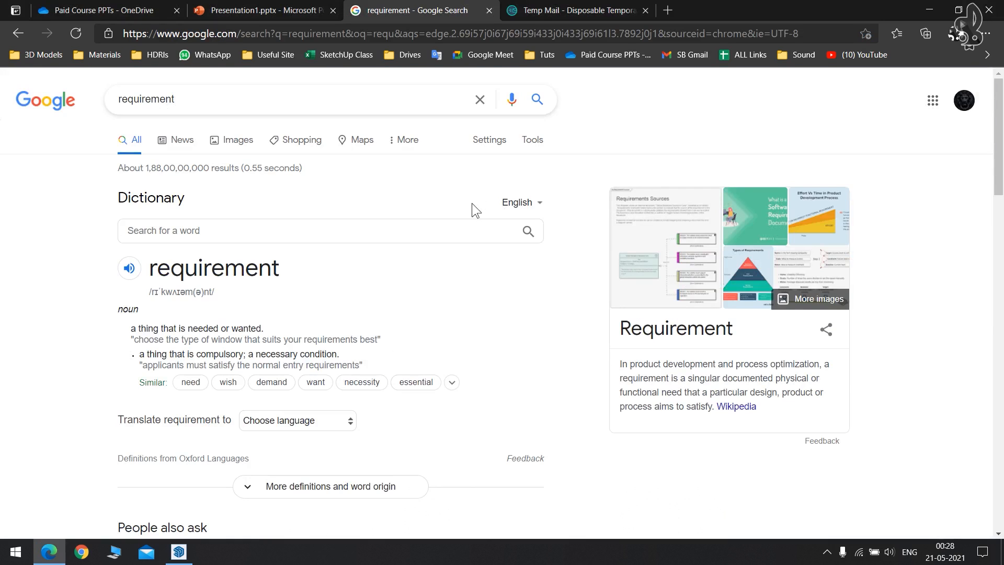
key("alt+Tab")
Paste the temporary email, enter a username and password, and continue to the next page.
left_click(503, 268)
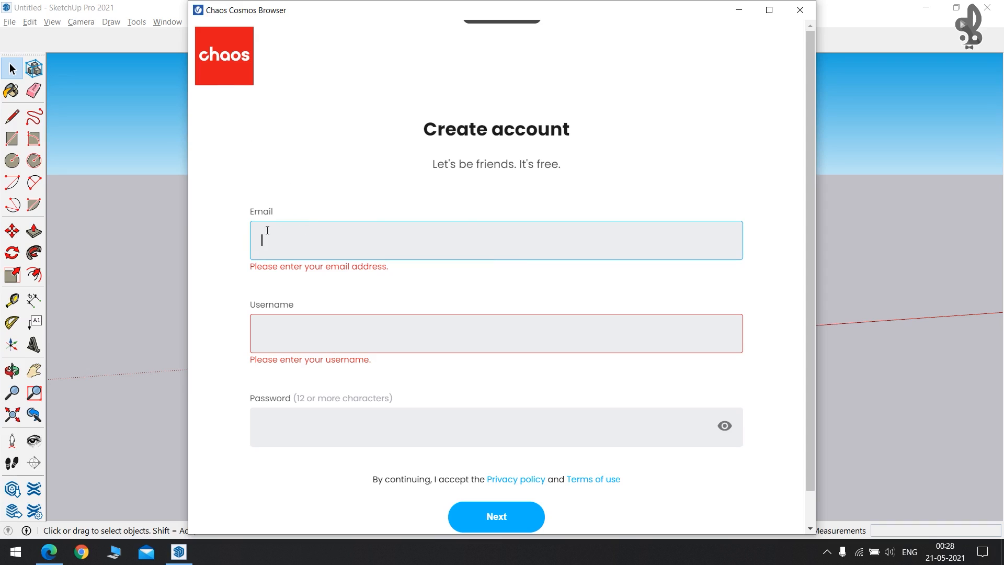
left_click(274, 246)
key("ctrl+v")
left_click(307, 305)
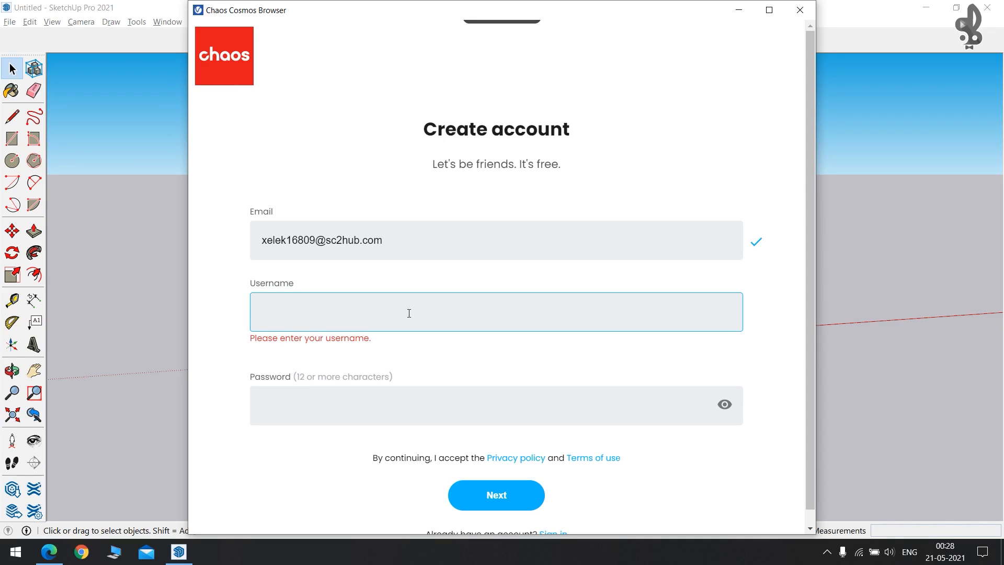
type("sMARTBUNNY1234567890")
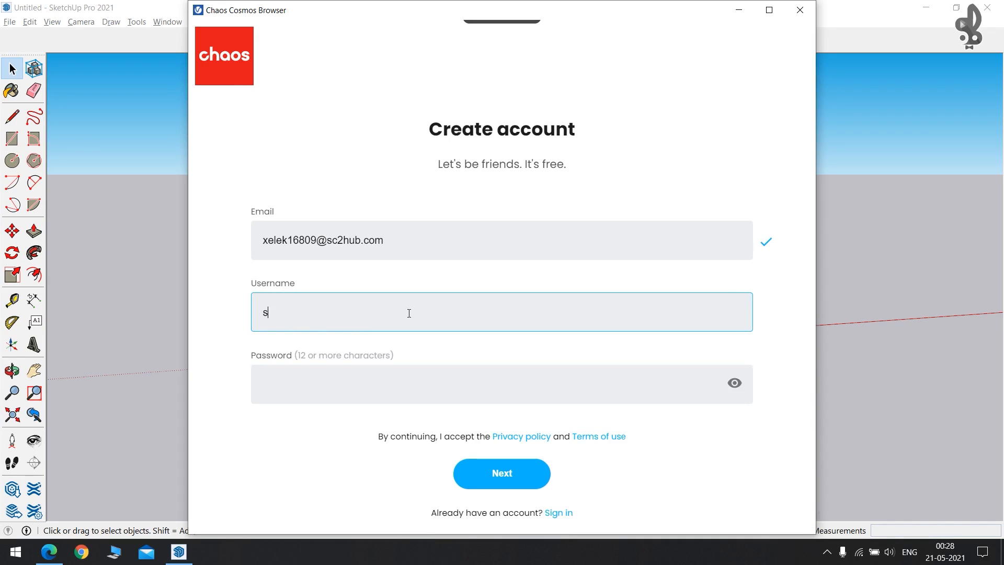
left_click(350, 382)
type("••••••••••••••")
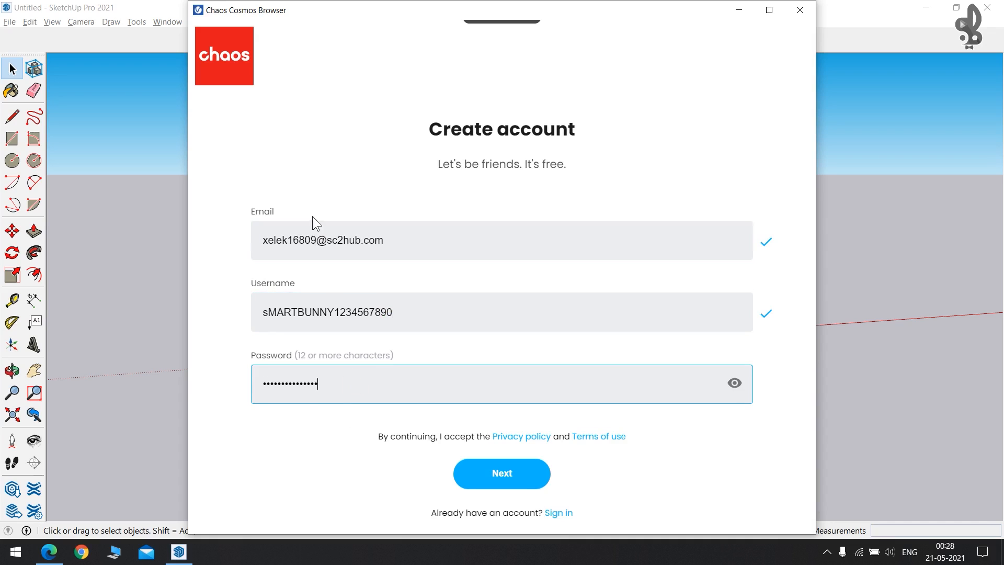
left_click(529, 477)
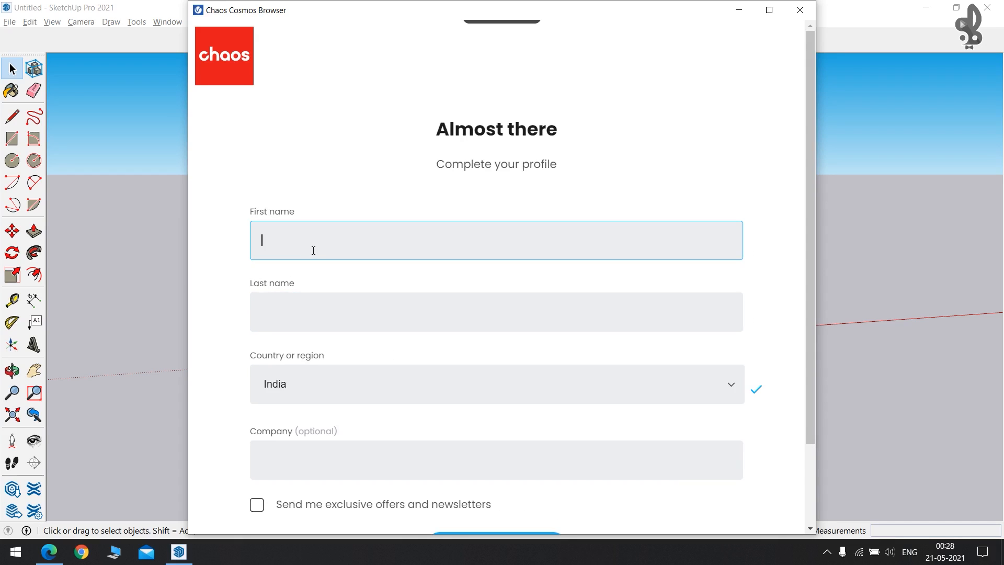
Fill in the first and last name and create the Chaos account.
type("AS")
left_click(313, 312)
type("AS")
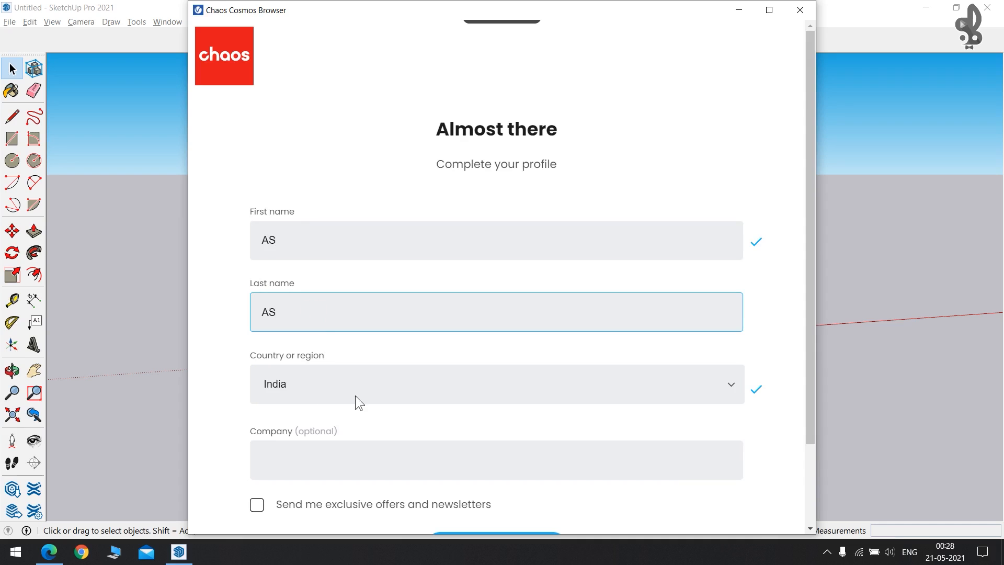
scroll(356, 395, "down", 2)
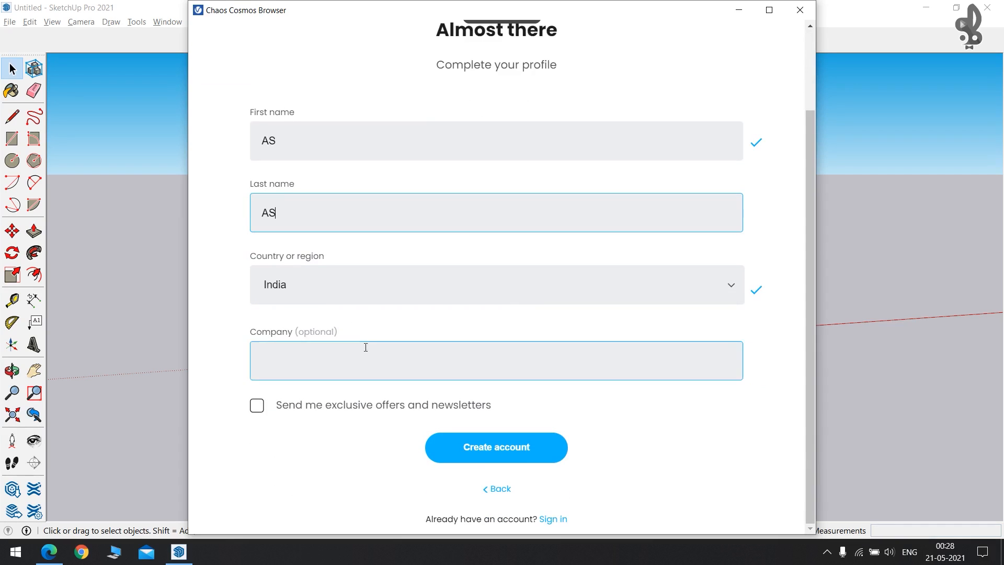
left_click(497, 454)
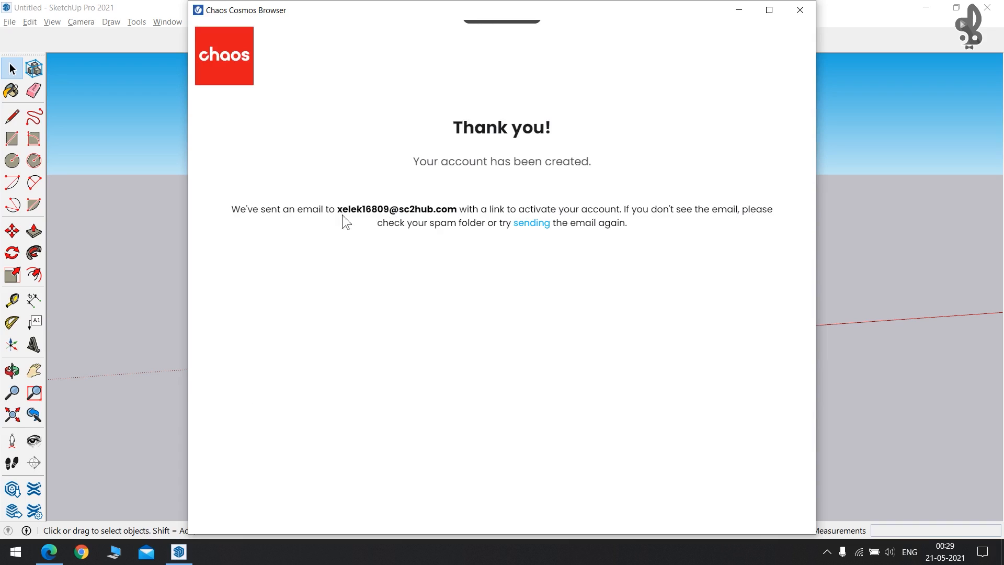
Highlight the activation email address and activation wording in the confirmation message.
left_click_drag(337, 208, 461, 209)
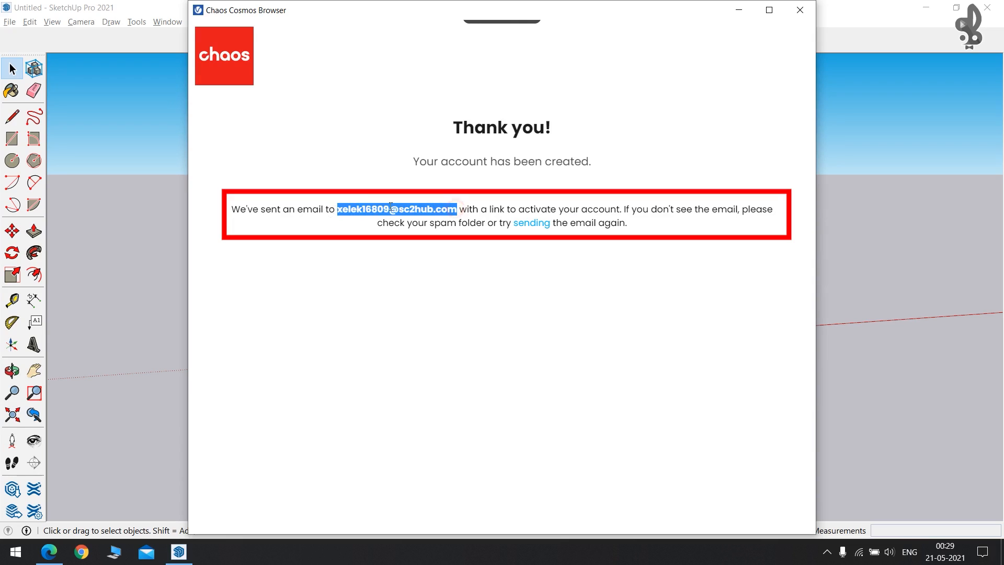
left_click_drag(525, 209, 628, 216)
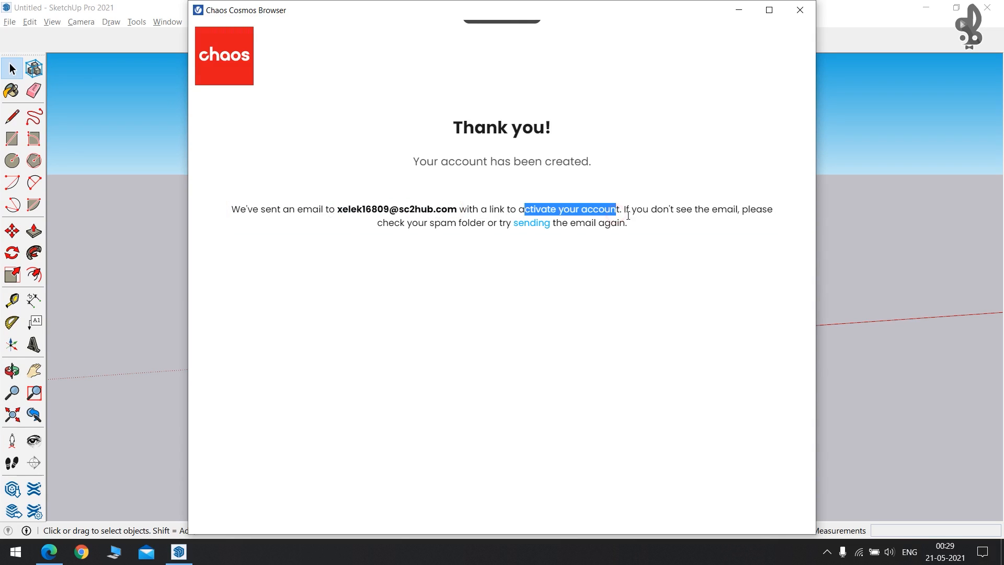
left_click(632, 253)
key("alt+Tab")
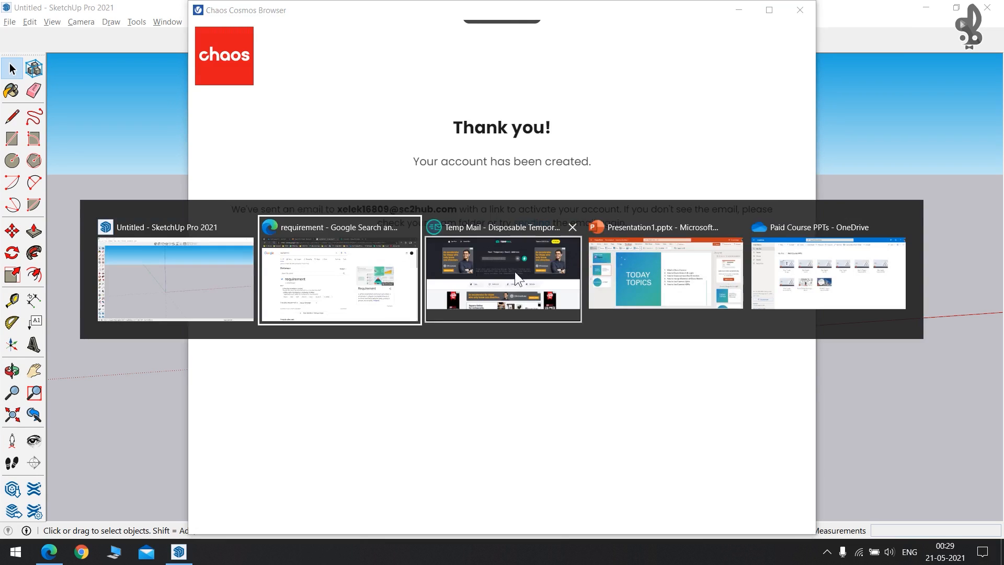
Open the Chaos email in the Temp Mail inbox, activate the account, and return to Cosmos.
left_click(516, 255)
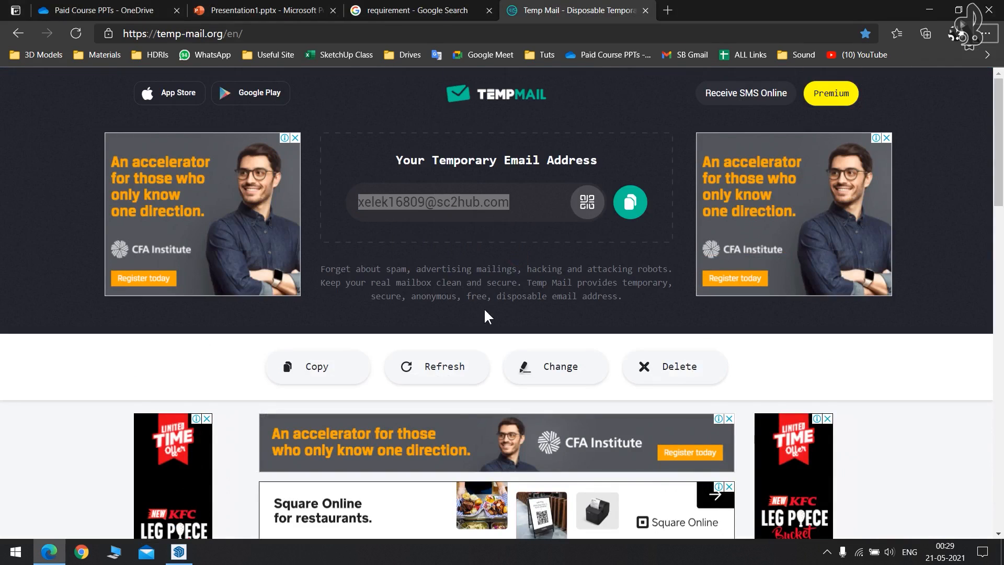
scroll(484, 309, "down", 5)
scroll(484, 309, "down", 3)
scroll(484, 309, "up", 3)
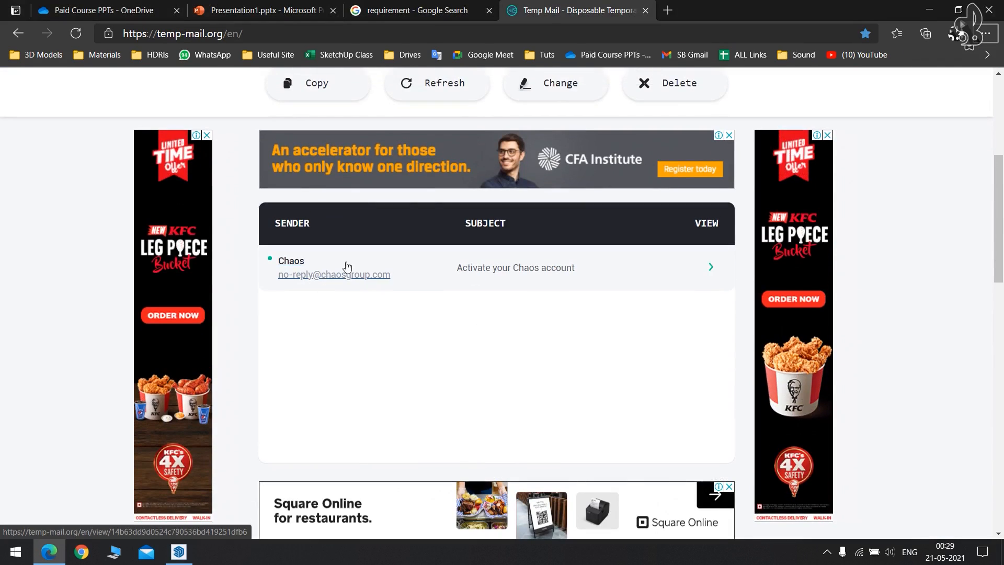
left_click(309, 266)
scroll(406, 283, "down", 4)
scroll(409, 283, "up", 3)
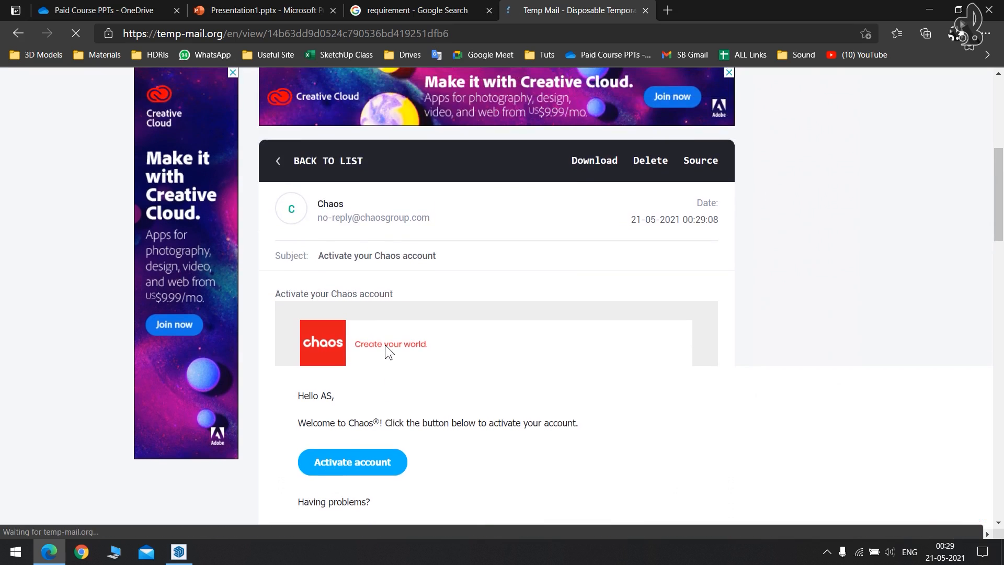
scroll(408, 347, "down", 3)
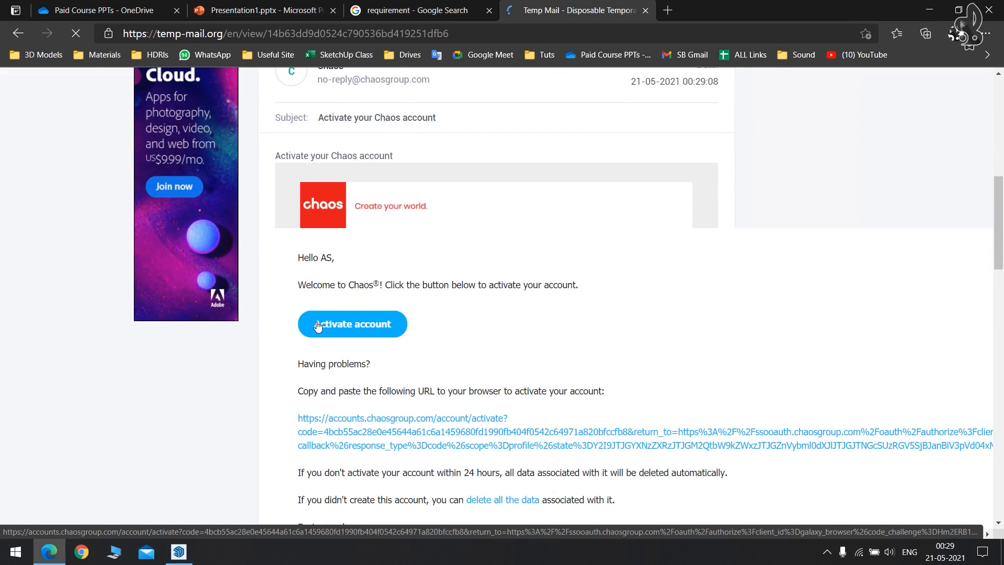
scroll(403, 324, "down", 4)
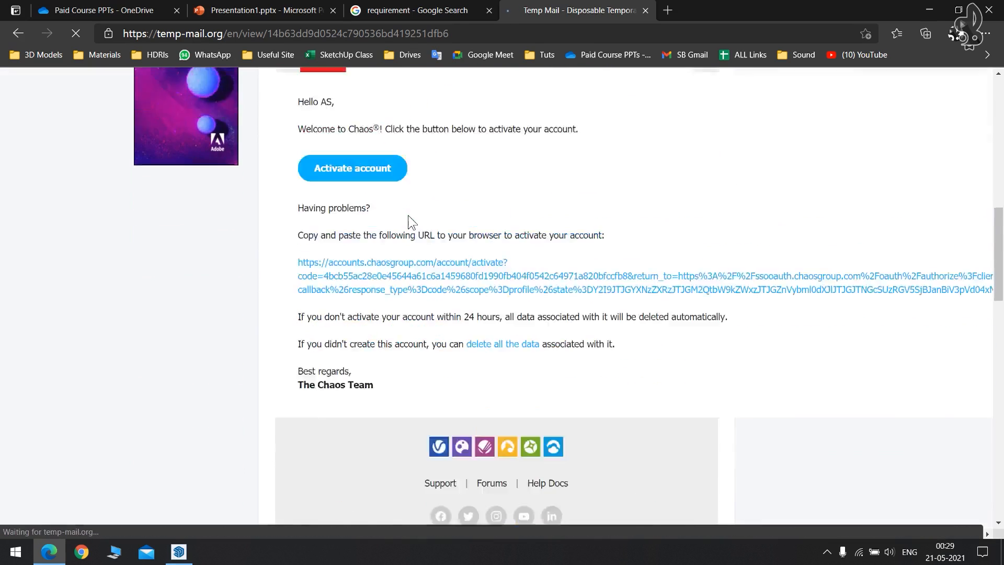
scroll(381, 246, "up", 3)
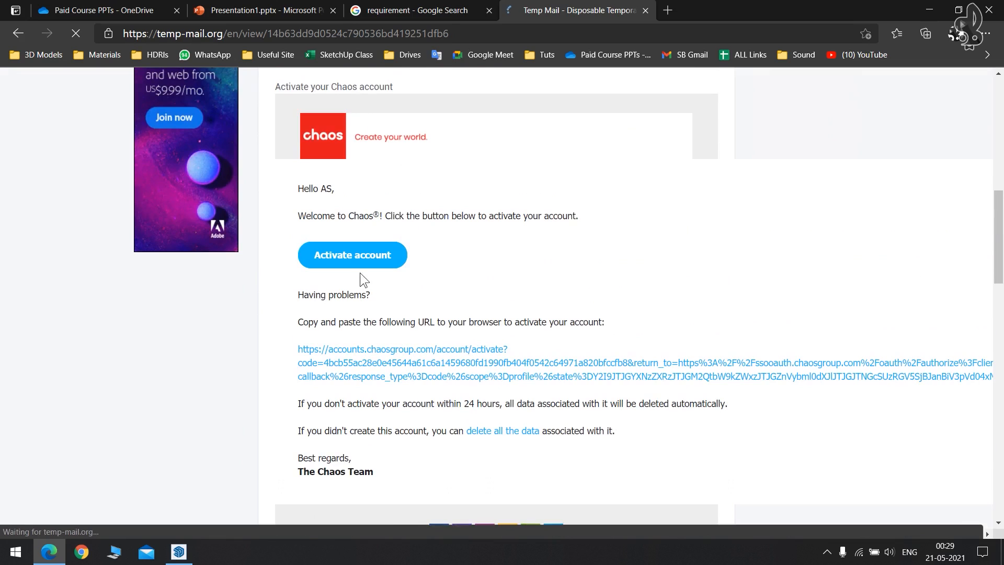
left_click(337, 260)
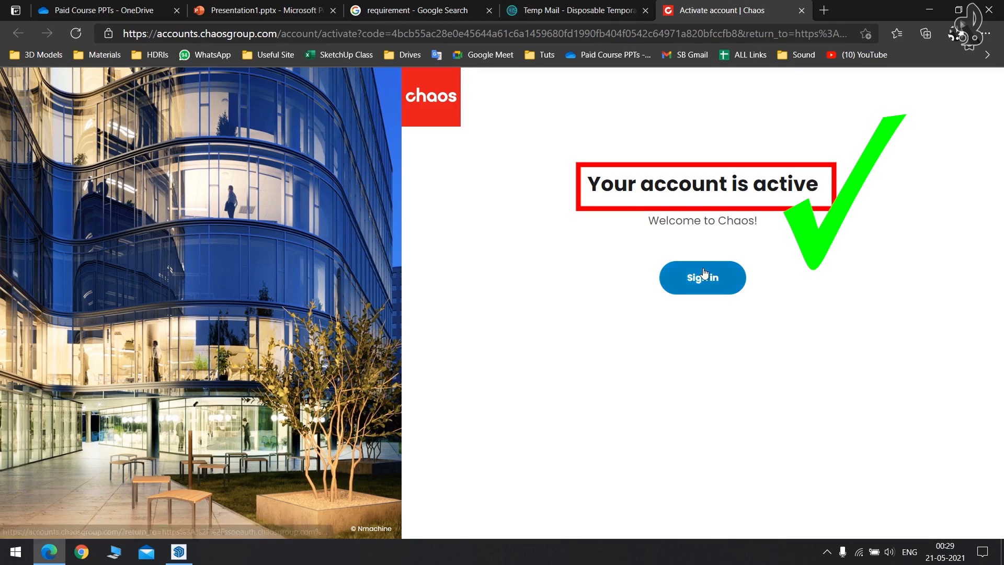
key("alt+Tab")
left_click(709, 172)
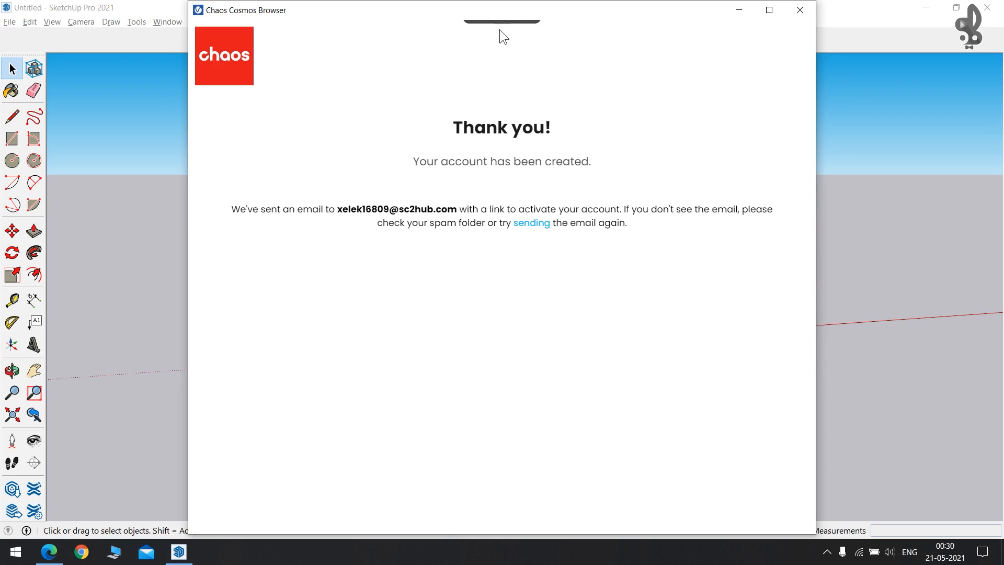
Reload the Cosmos browser to reach the Sign in page and focus its email field.
mouse_move(475, 33)
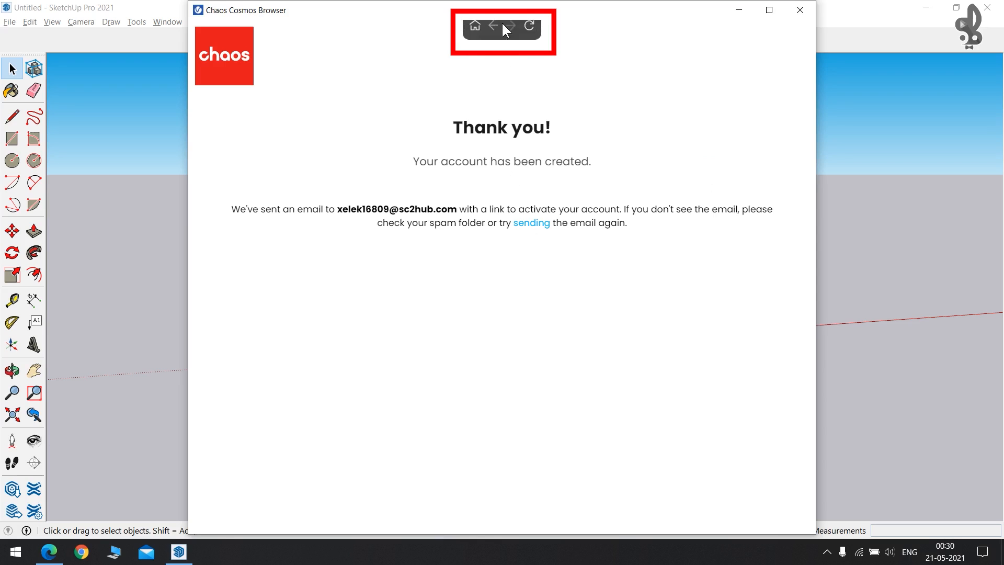
left_click(531, 33)
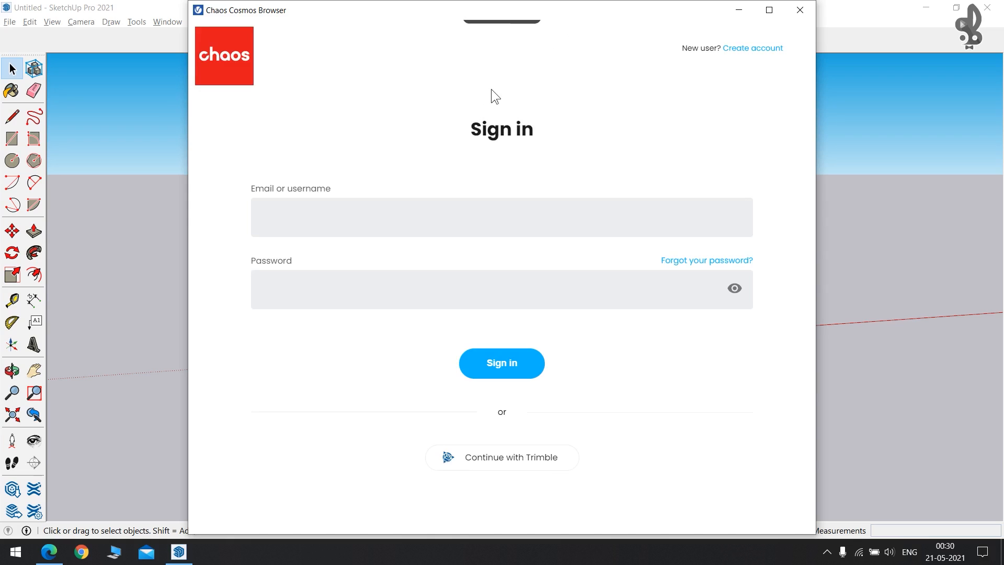
left_click(460, 223)
left_click(418, 221)
key("alt+Tab")
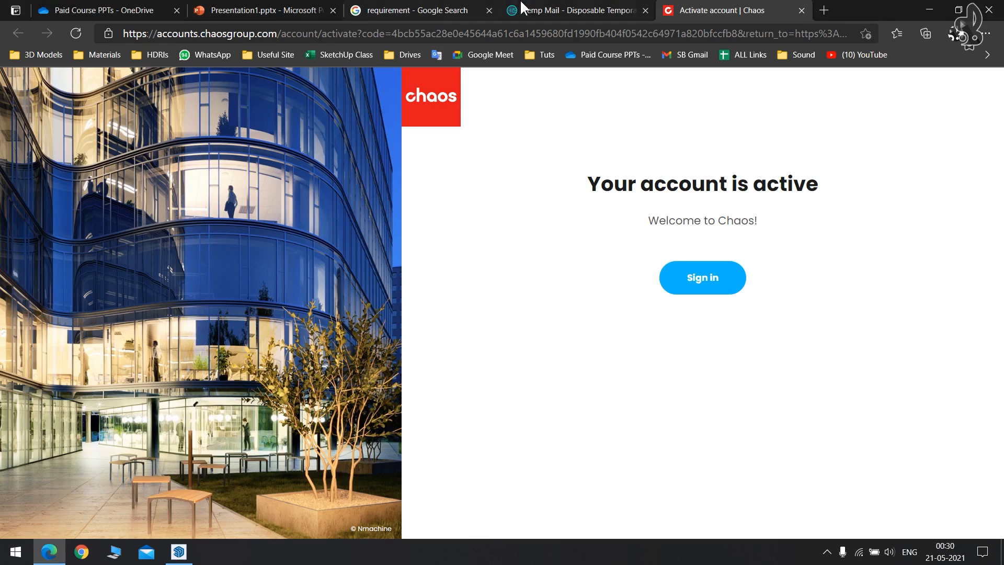
Copy the temporary email from the Temp Mail tab and return to the Cosmos sign-in email field.
left_click(554, 10)
scroll(424, 193, "up", 10)
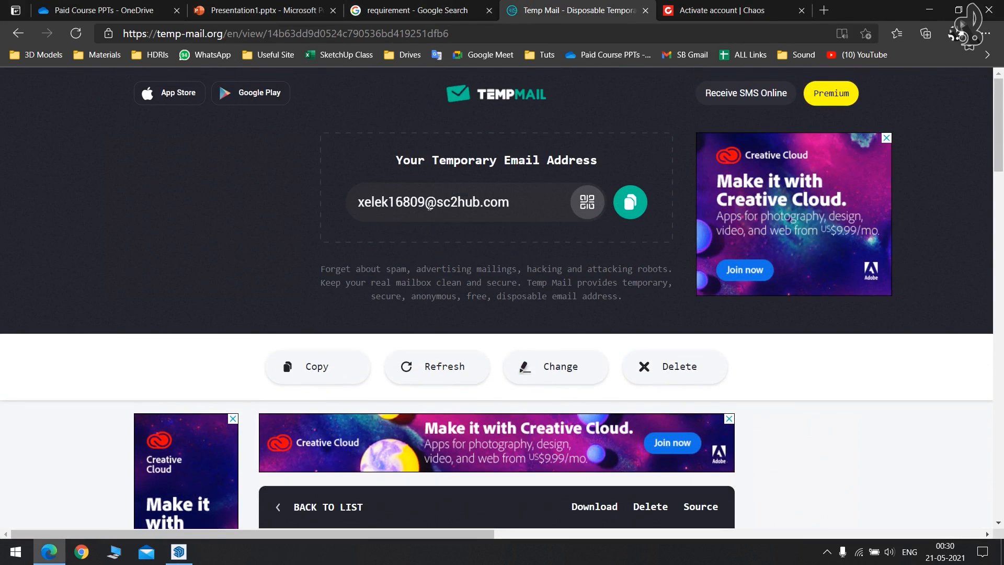
left_click(628, 207)
key("ctrl+Tab")
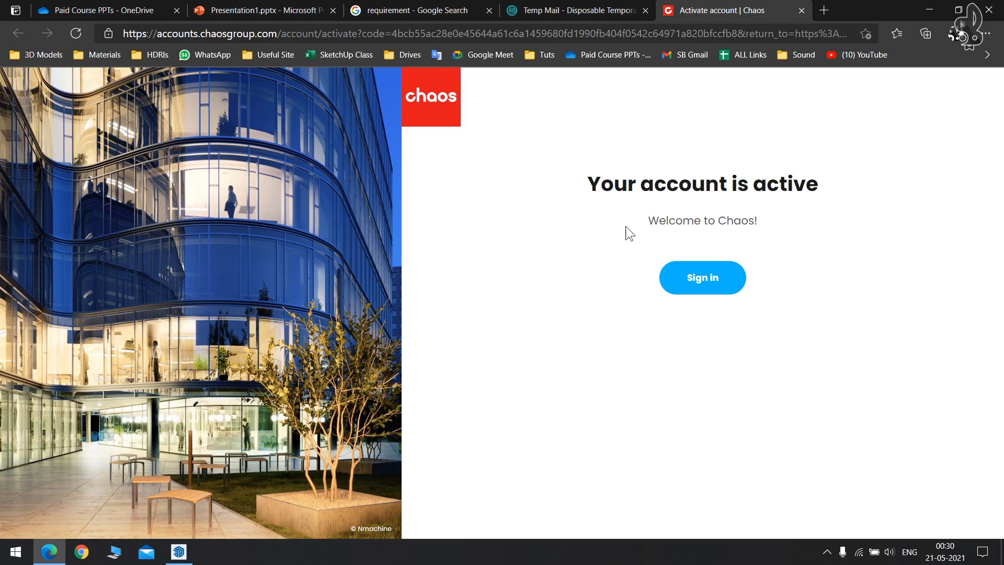
key("alt+Tab")
left_click(708, 199)
left_click(279, 204)
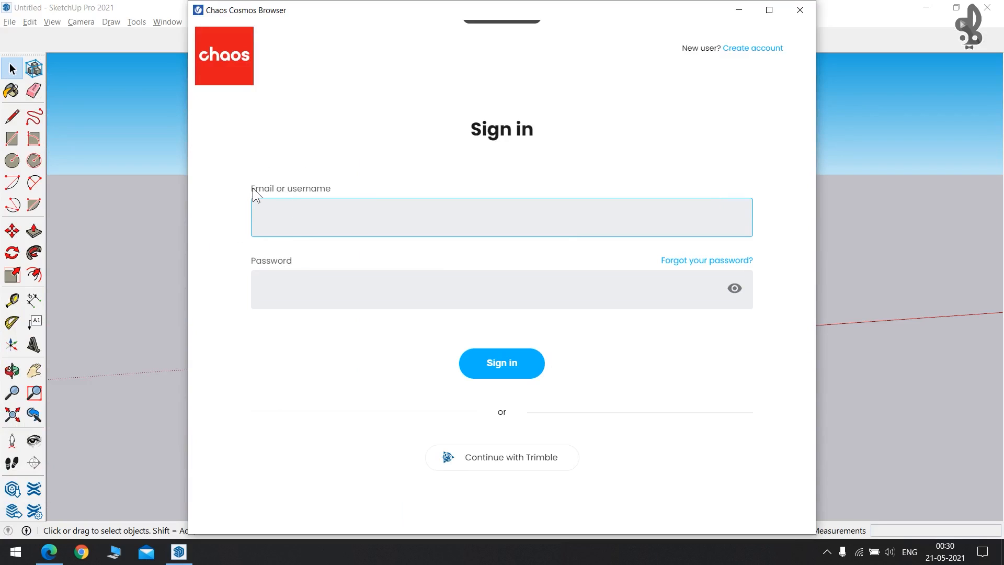
Sign in to the Chaos account with the pasted temporary email and the account password.
left_click(275, 224)
key("ctrl+v")
left_click(298, 276)
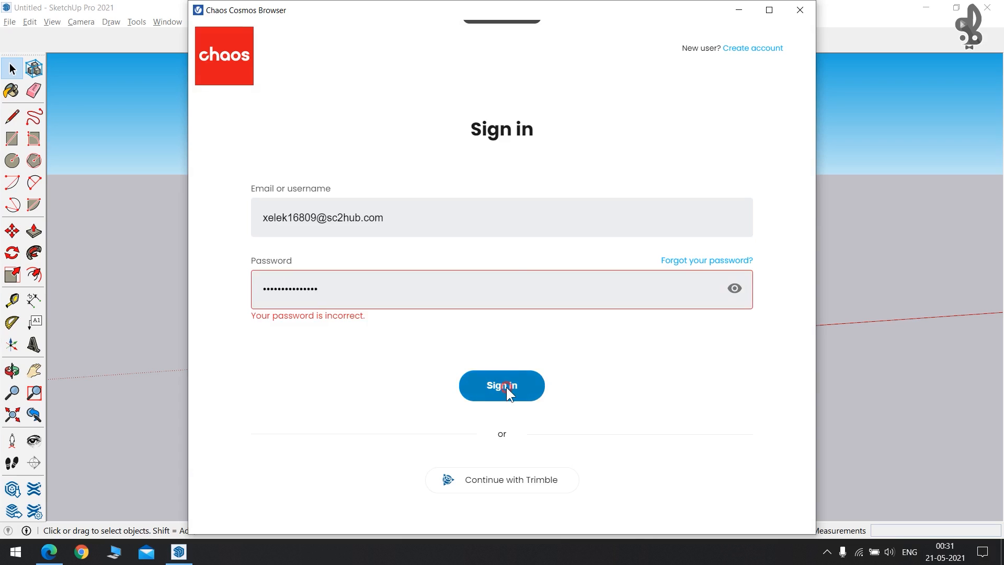
left_click(506, 385)
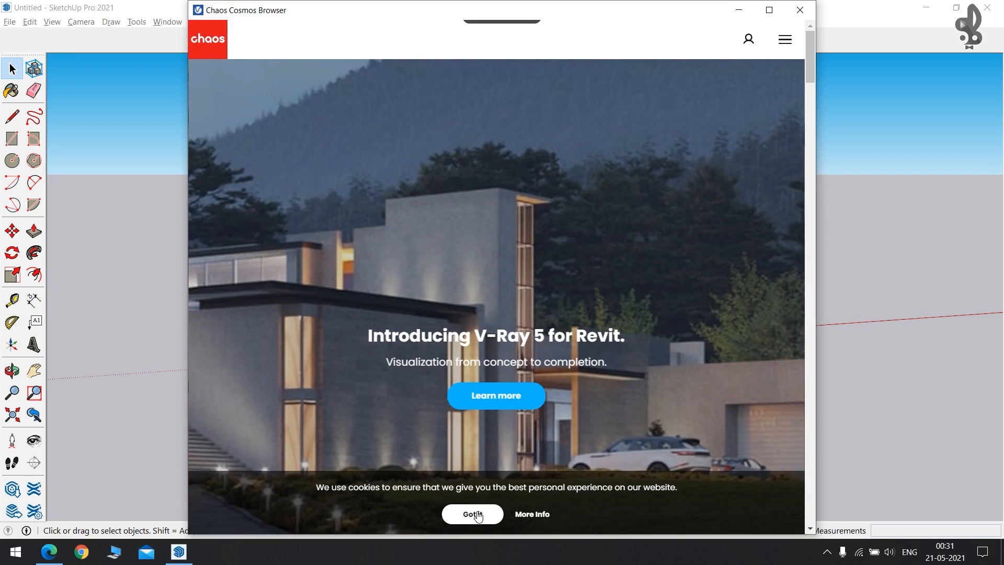
Dismiss the cookie notice and return to the Cosmos library Home page.
left_click(473, 514)
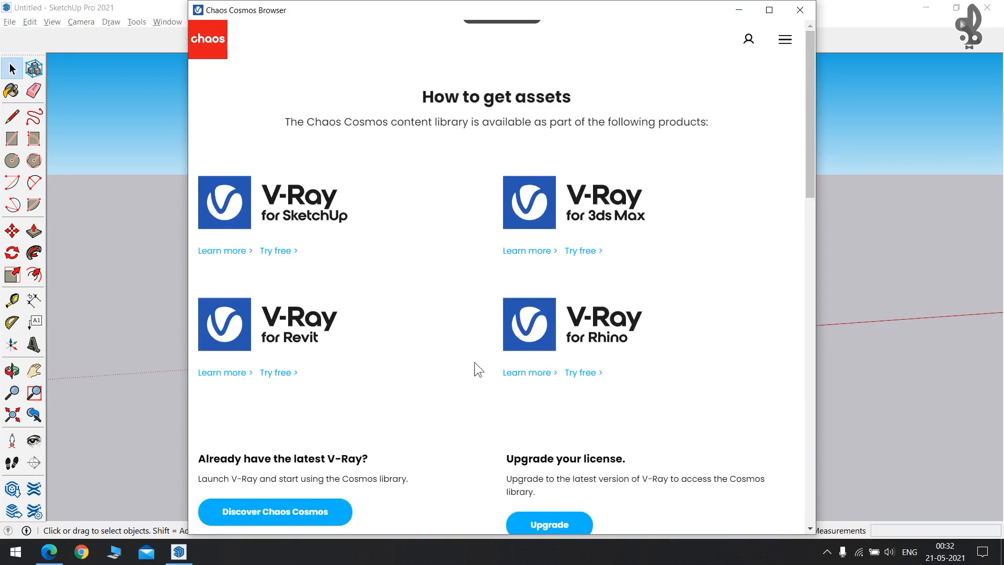
mouse_move(478, 26)
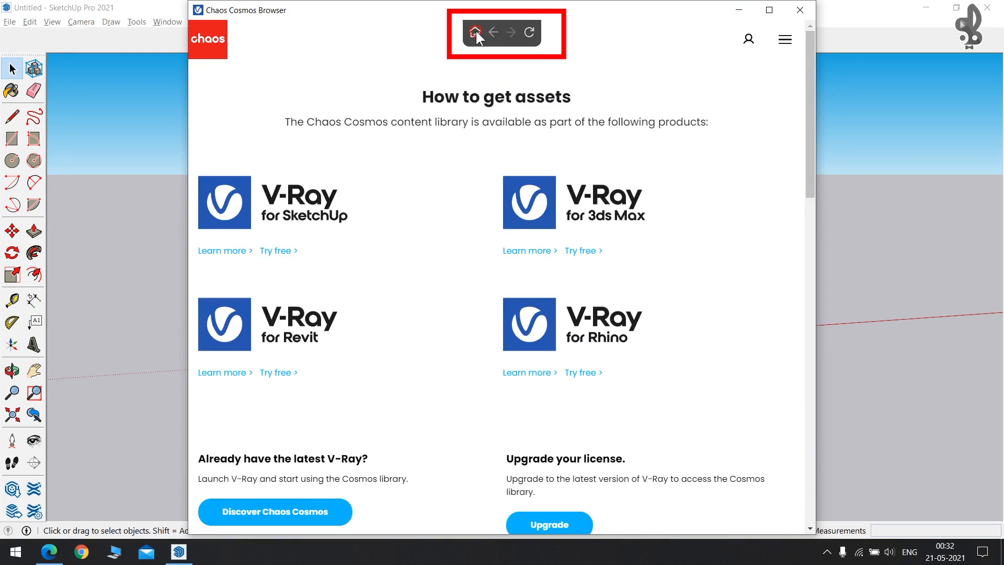
left_click(476, 31)
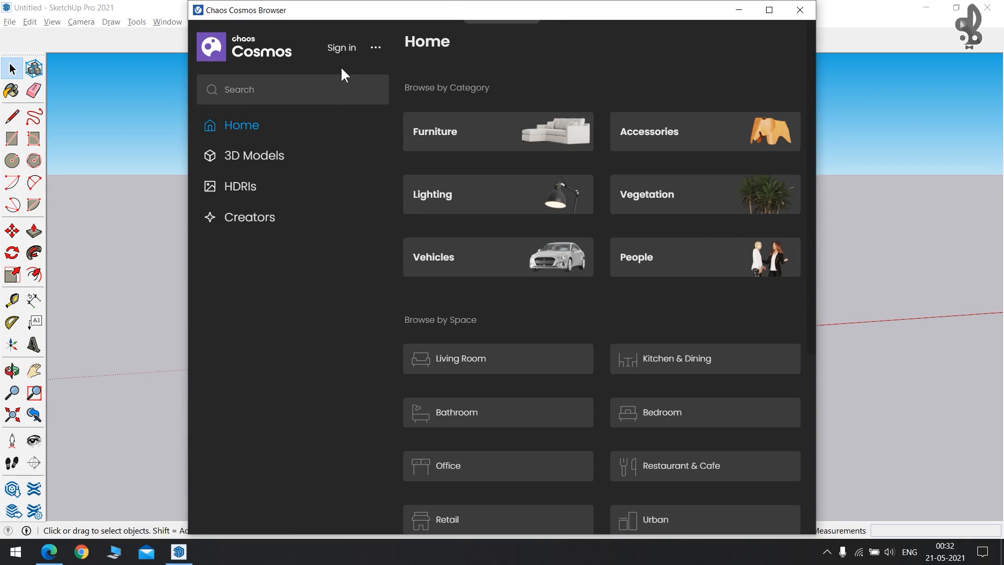
Sign in to the Cosmos account and confirm the signed-in account in the profile menu.
left_click(343, 48)
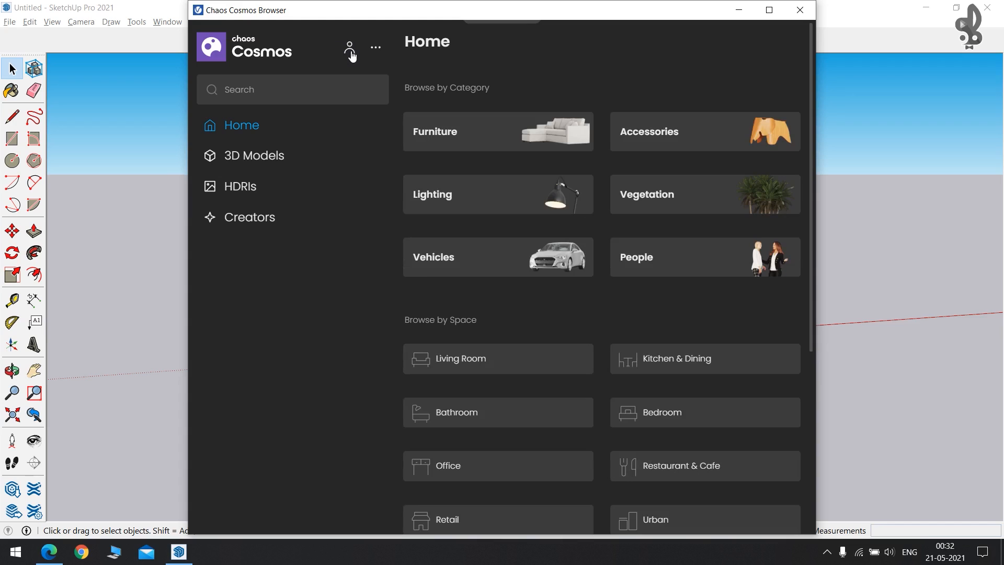
left_click(350, 49)
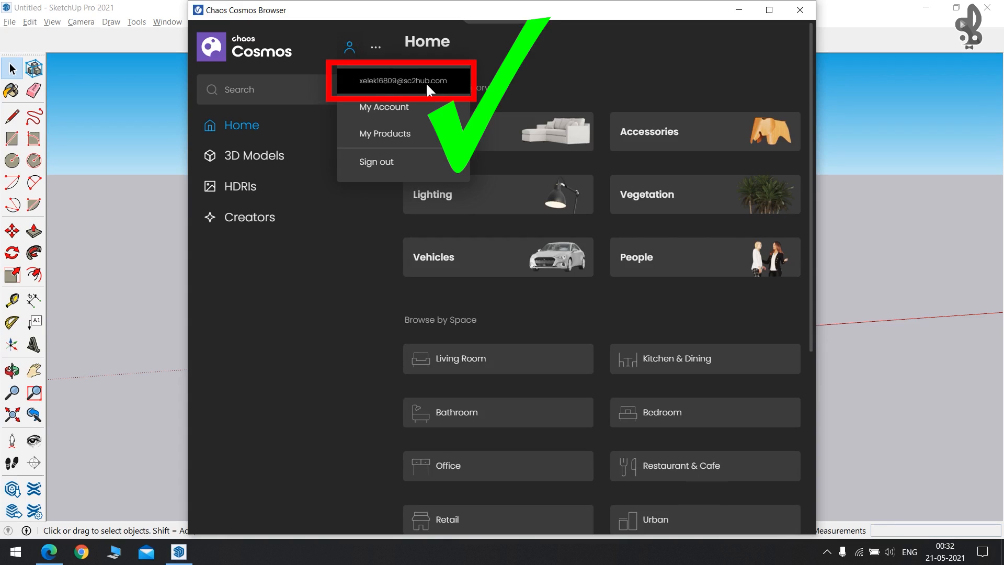
left_click(302, 299)
scroll(529, 219, "down", 10)
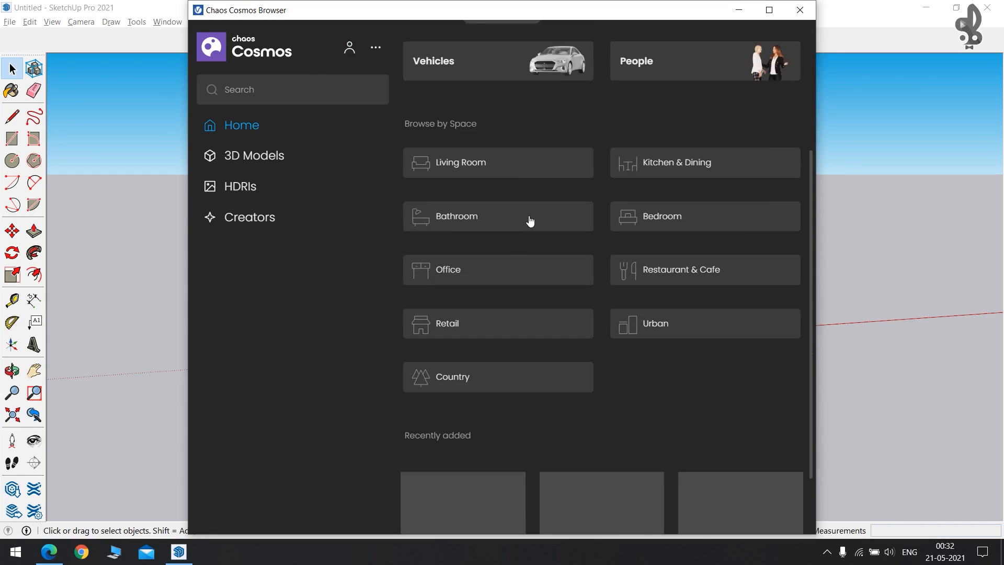
scroll(529, 217, "up", 4)
scroll(529, 216, "up", 5)
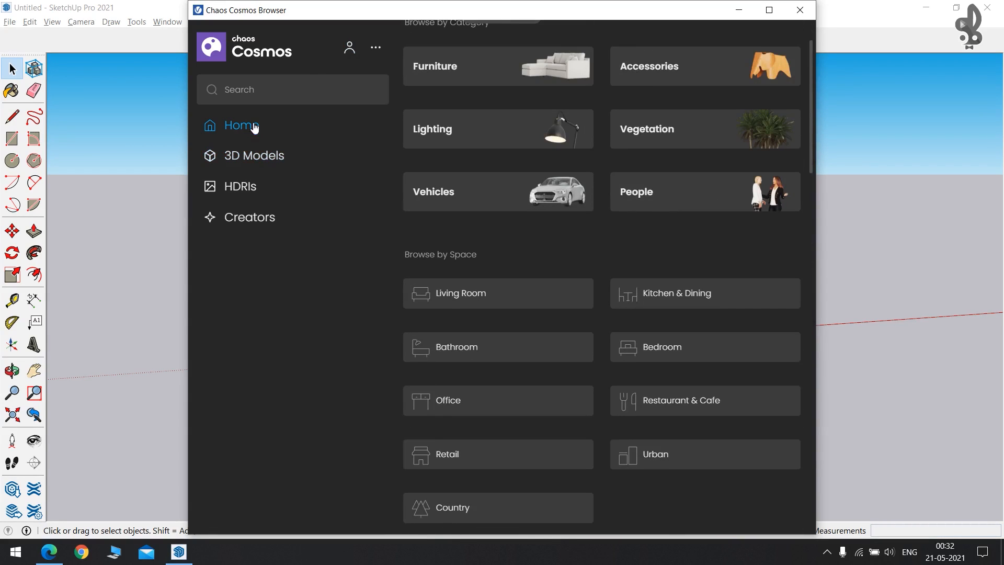
scroll(510, 199, "up", 1)
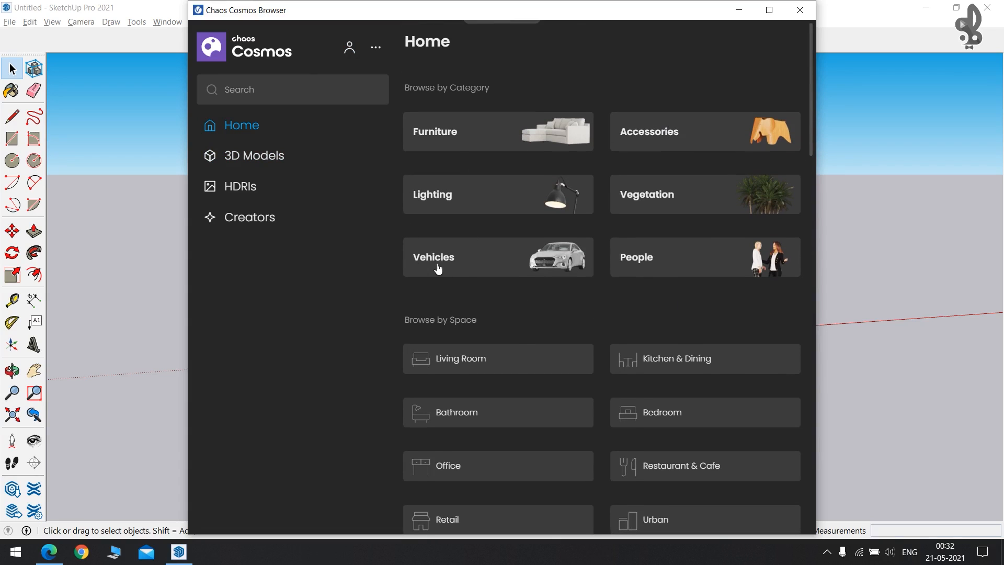
scroll(442, 264, "down", 2)
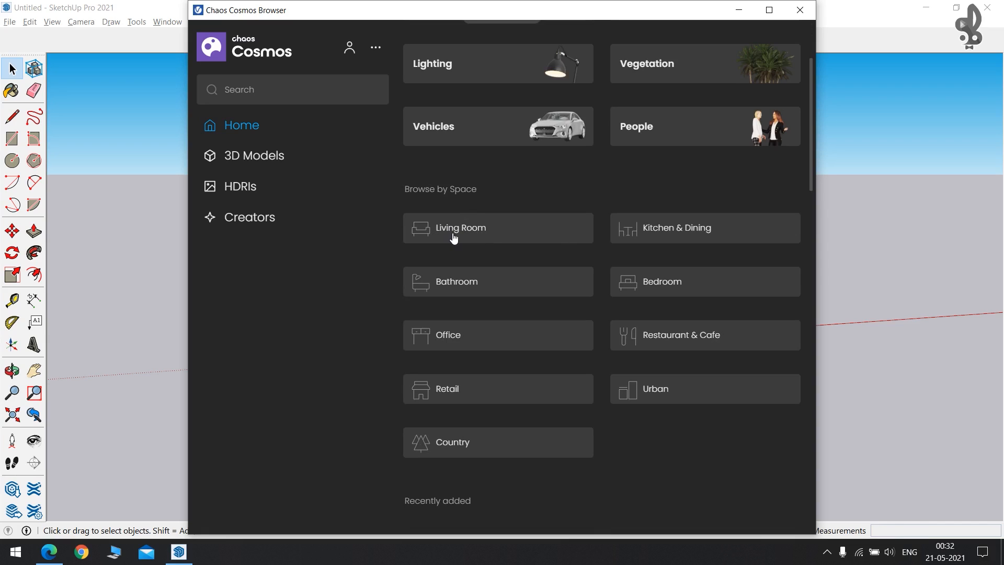
Download Chair 031 from the Living Room assets and import it into the SketchUp model.
left_click(485, 238)
scroll(549, 204, "down", 4)
scroll(649, 295, "down", 6)
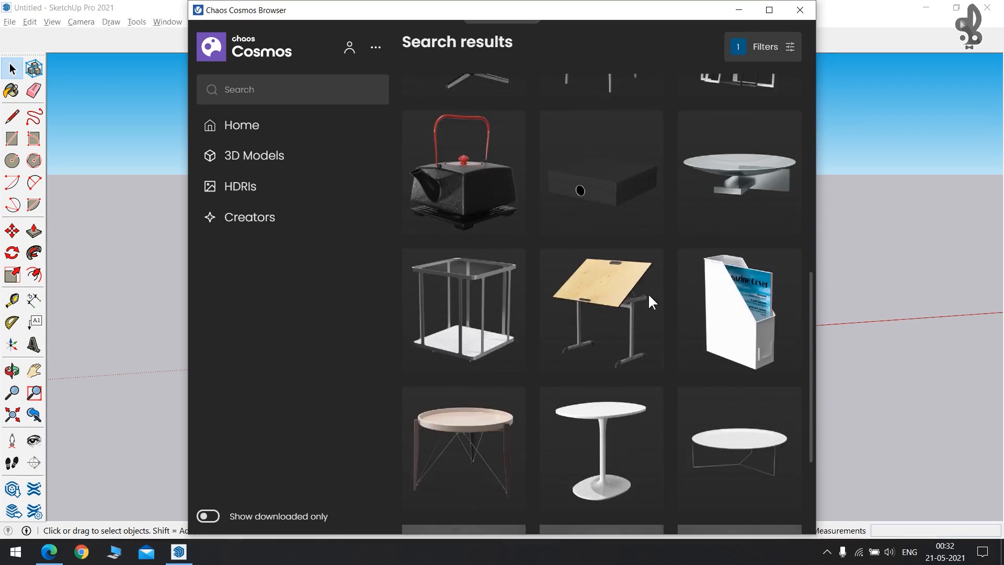
scroll(648, 296, "up", 7)
mouse_move(507, 259)
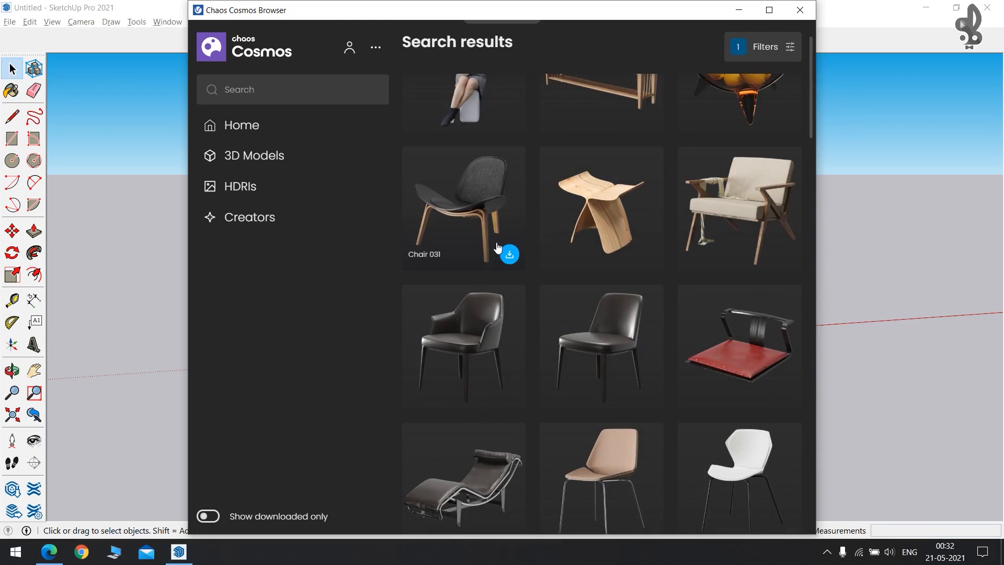
left_click(509, 257)
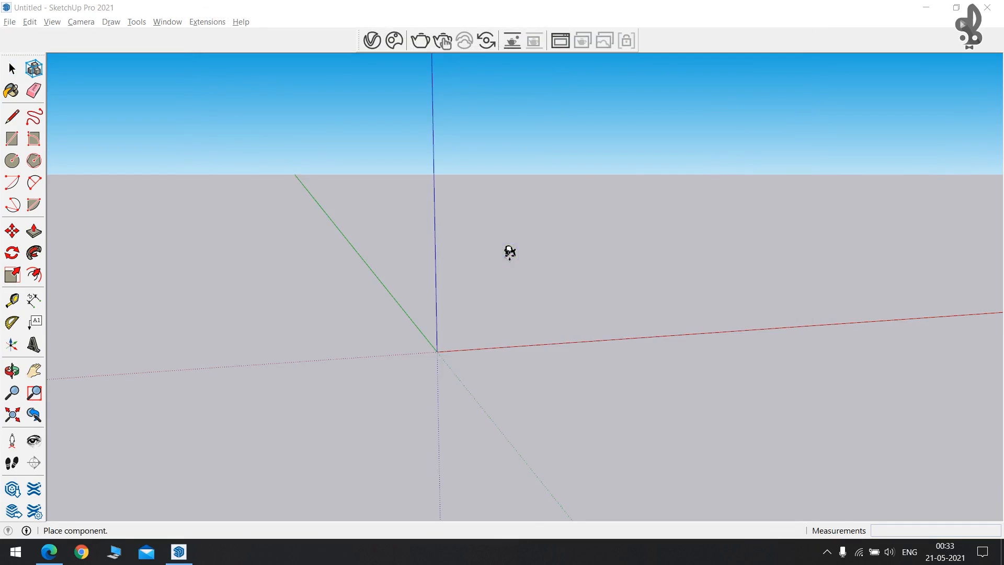
mouse_move(475, 234)
middle_mouse_down()
mouse_move(419, 366)
mouse_move(368, 437)
mouse_move(484, 334)
mouse_move(385, 403)
mouse_move(482, 206)
mouse_move(502, 219)
mouse_move(556, 334)
middle_mouse_up()
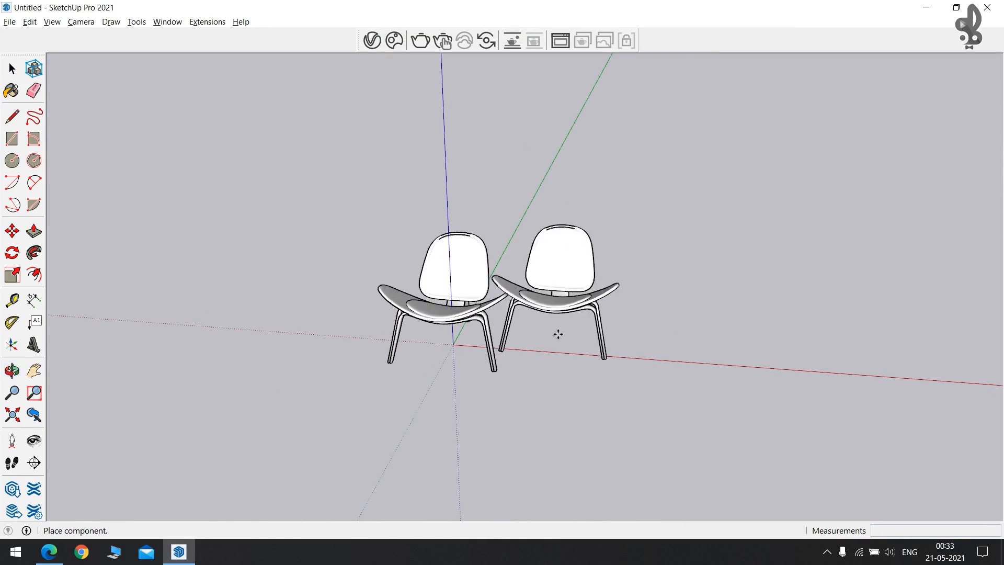
Place two more Chair 031 copies alongside the first to form a row of three.
left_click(606, 364)
left_click(775, 365)
middle_click_drag(591, 330, 574, 305)
key("Escape")
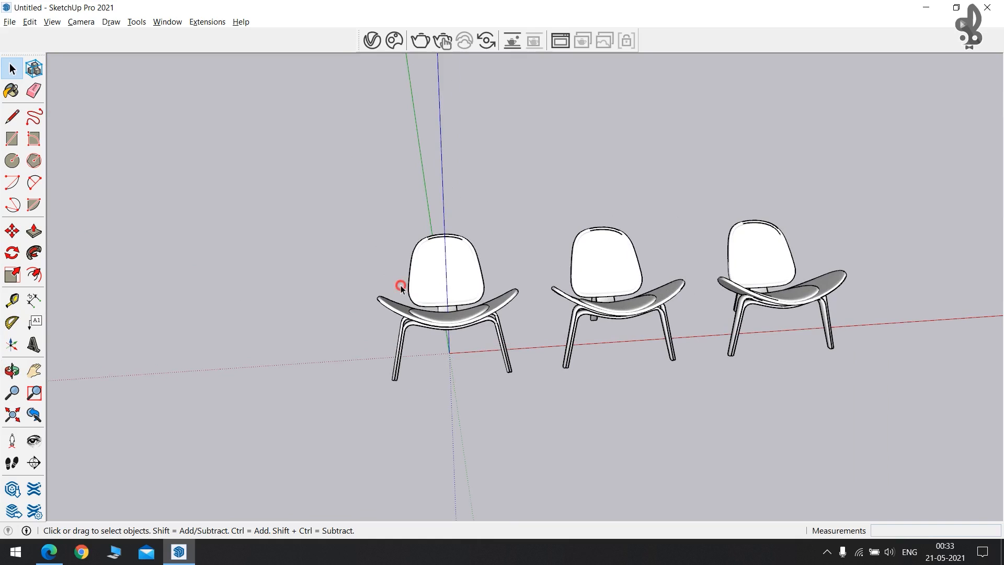
Select the three chairs and orbit to a front-on view of the row.
left_click(429, 283)
left_click(604, 264)
left_click(760, 251)
middle_click_drag(760, 251, 639, 267)
left_click(639, 267)
middle_click_drag(542, 273, 409, 278)
left_click(408, 273)
middle_click_drag(540, 314, 434, 48)
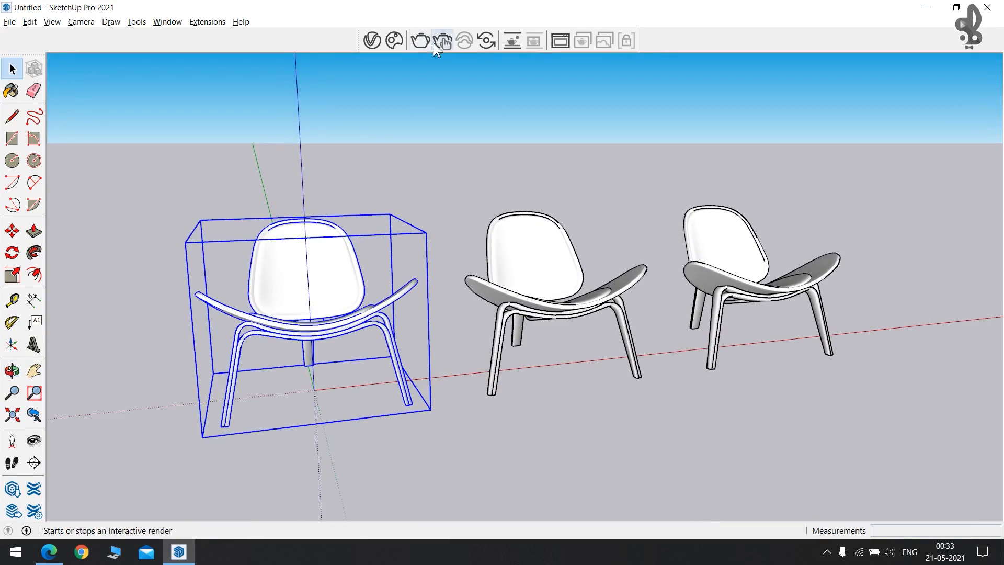
Run a V-Ray interactive render of the three chairs from several angles, then stop it.
left_click(439, 41)
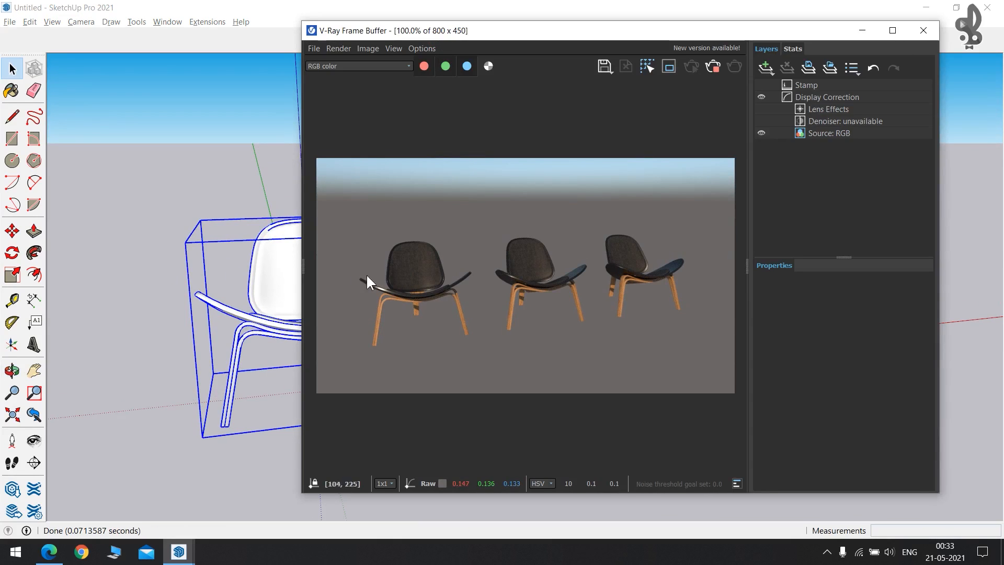
scroll(264, 303, "up", 6)
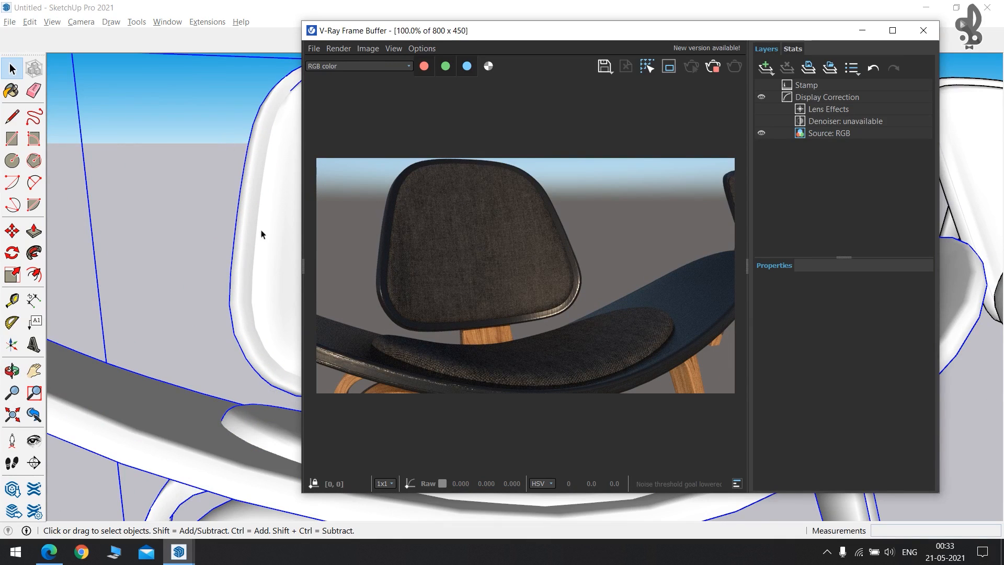
mouse_move(262, 257)
middle_mouse_down()
mouse_move(246, 235)
mouse_move(225, 240)
mouse_move(198, 319)
mouse_move(227, 229)
middle_mouse_up()
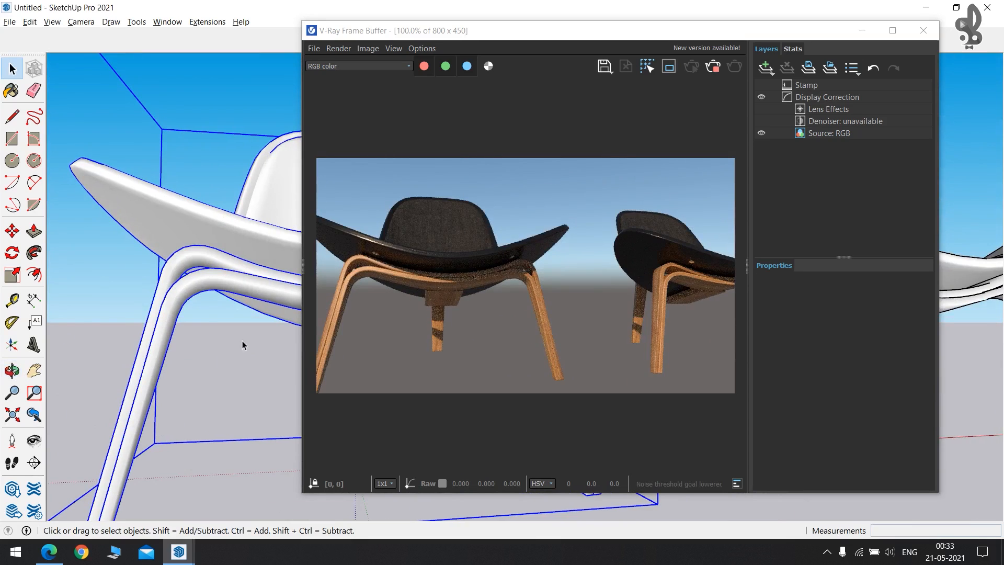
mouse_move(190, 218)
middle_mouse_down()
mouse_move(179, 415)
mouse_move(232, 339)
middle_mouse_up()
mouse_move(245, 209)
middle_mouse_down()
mouse_move(283, 330)
mouse_move(206, 240)
middle_mouse_up()
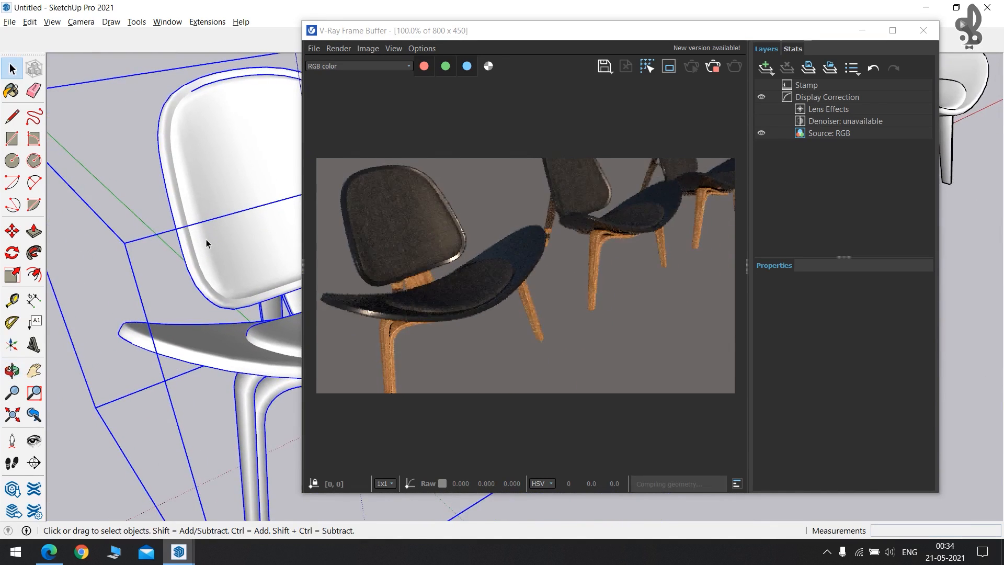
scroll(206, 240, "down", 3)
left_click(713, 65)
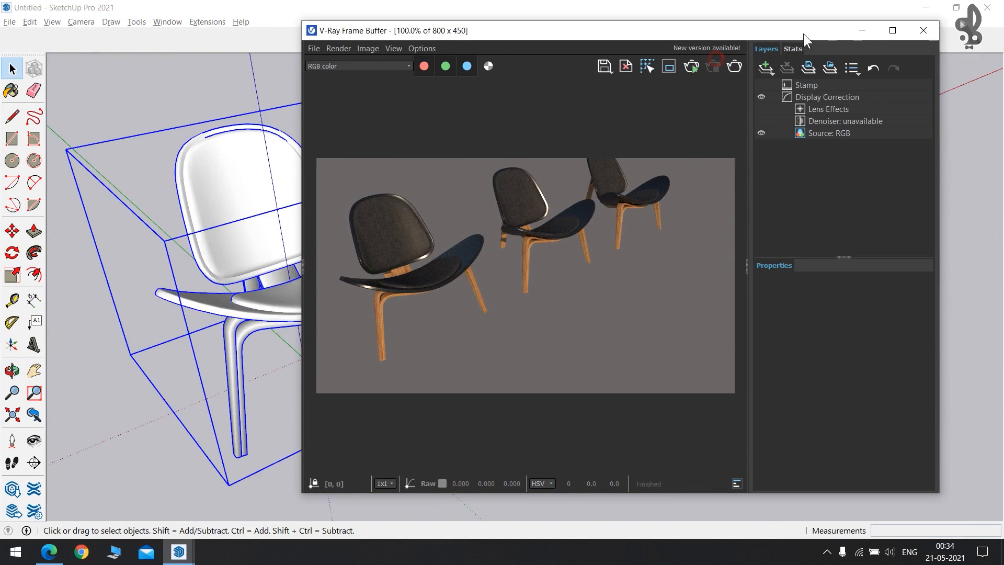
left_click(864, 30)
Find Indoor Plant 004 in the Cosmos library and import it.
left_click(395, 41)
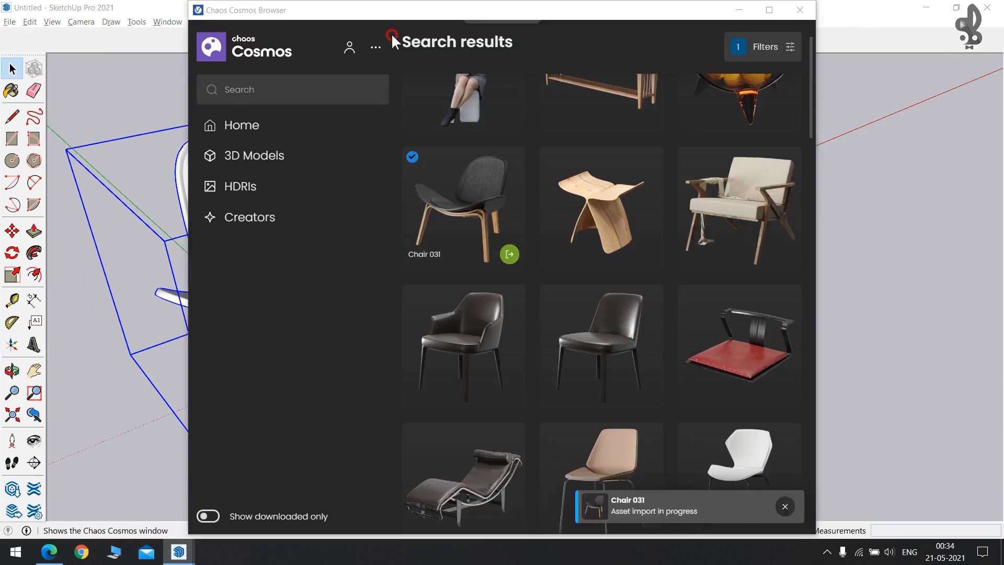
scroll(497, 293, "down", 10)
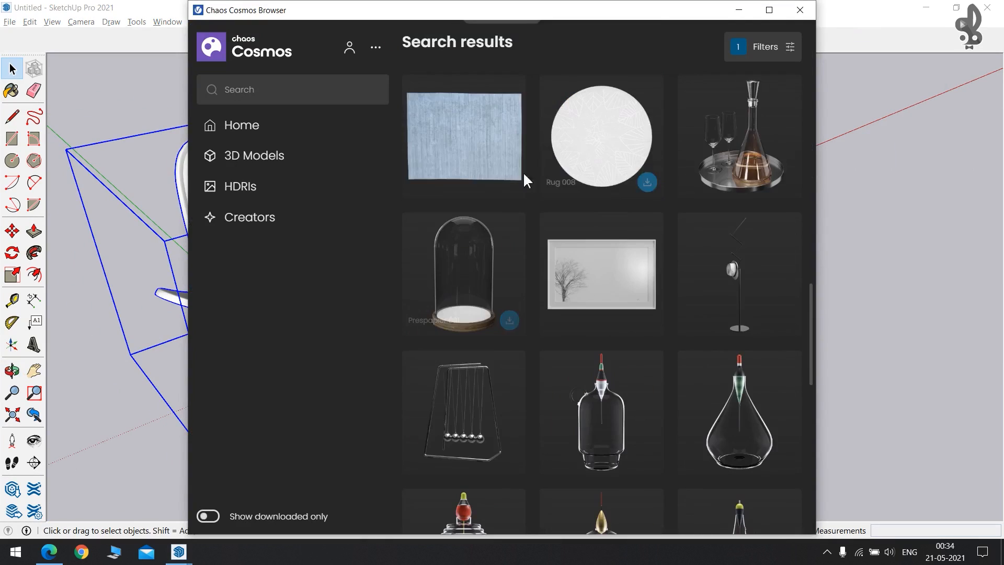
scroll(497, 226, "down", 15)
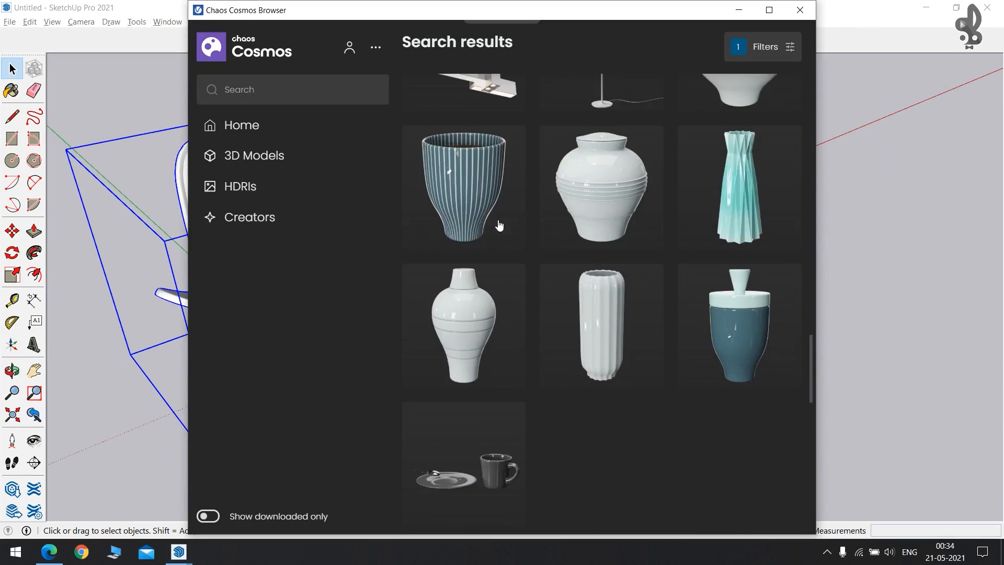
scroll(499, 226, "down", 7)
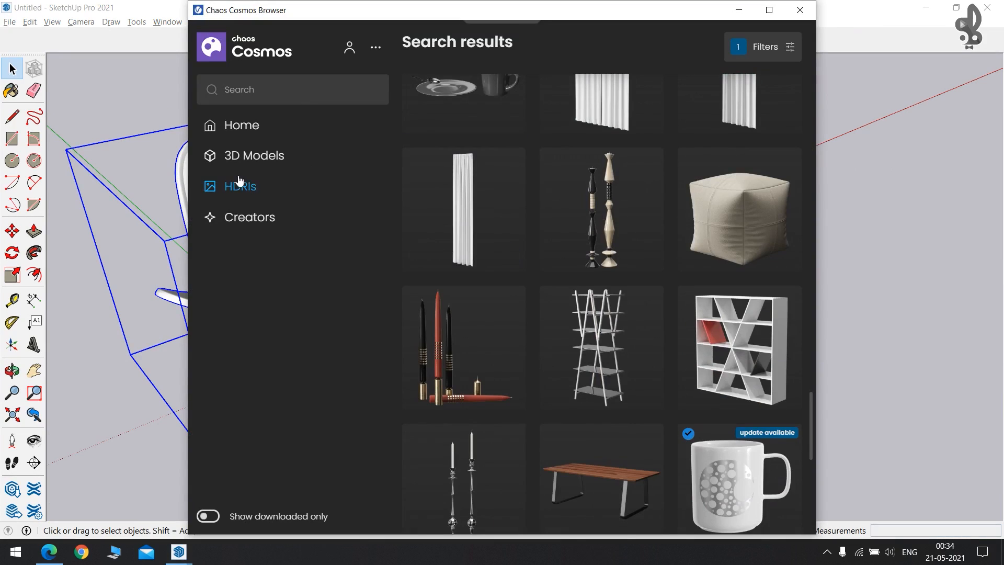
scroll(613, 276, "down", 5)
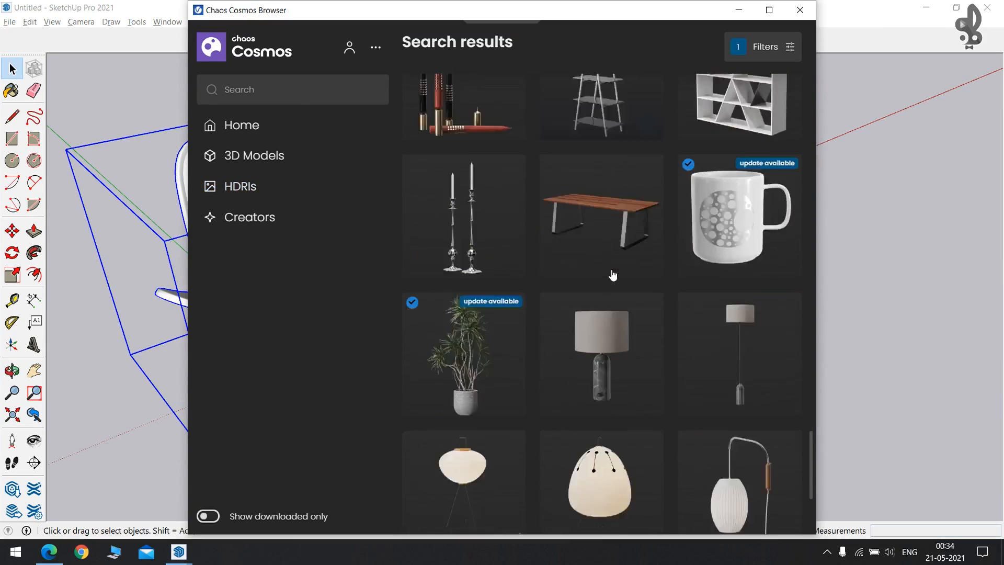
scroll(613, 275, "down", 1)
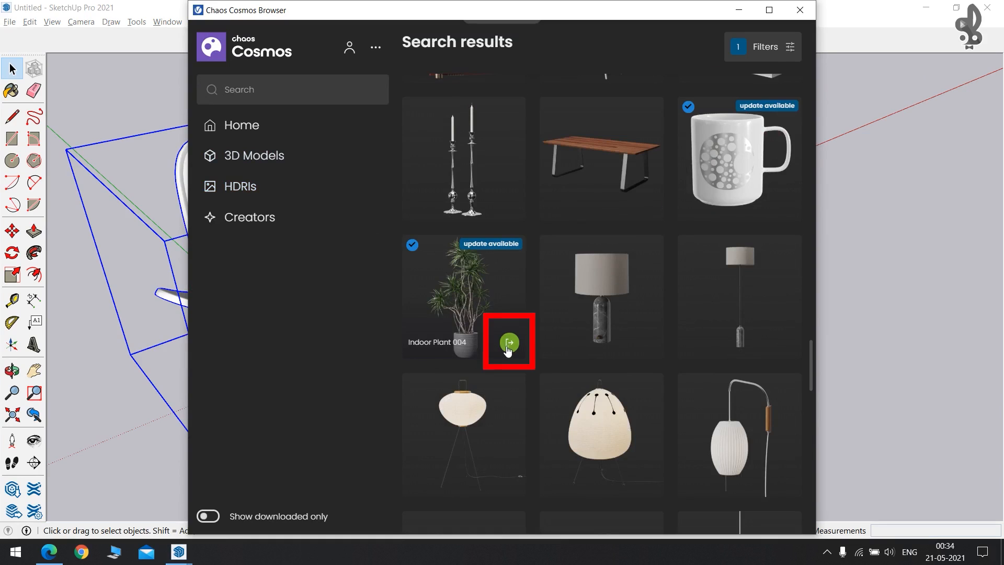
left_click(508, 344)
Place five Indoor Plant 004 copies around the chairs and orbit down to eye level.
scroll(510, 346, "down", 5)
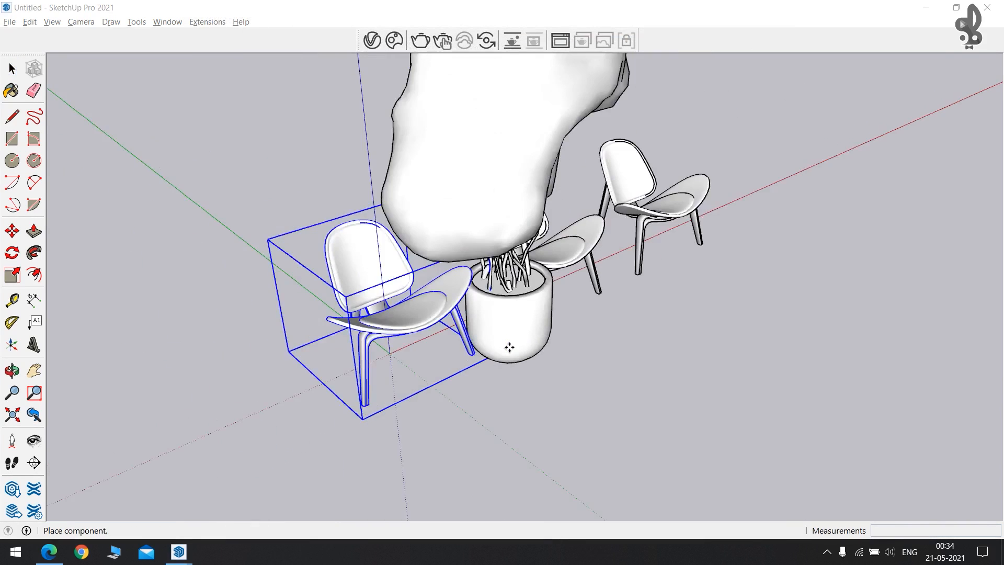
left_click(558, 369)
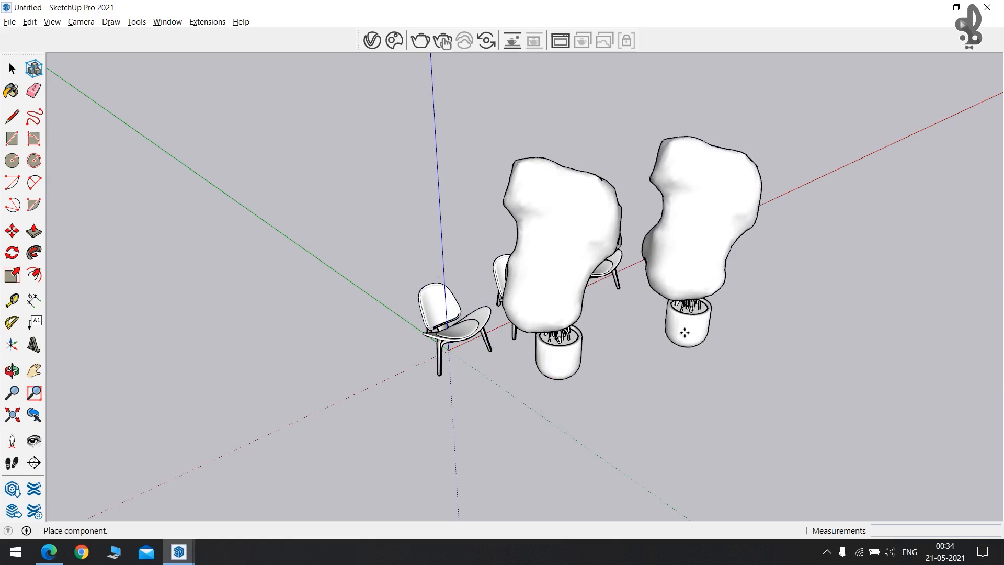
left_click(701, 292)
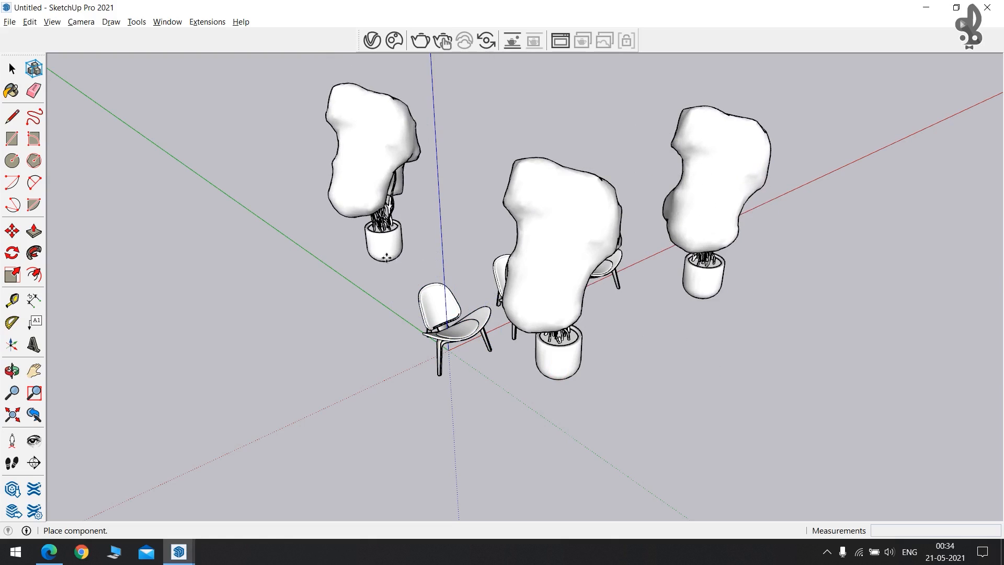
left_click(392, 270)
left_click(296, 325)
left_click(354, 387)
key("space")
middle_click_drag(544, 321, 142, 304)
Render the chairs and potted plants in V-Ray, checking the result from low and high angles.
scroll(450, 256, "up", 5)
middle_click_drag(540, 236, 486, 220)
left_click(432, 39)
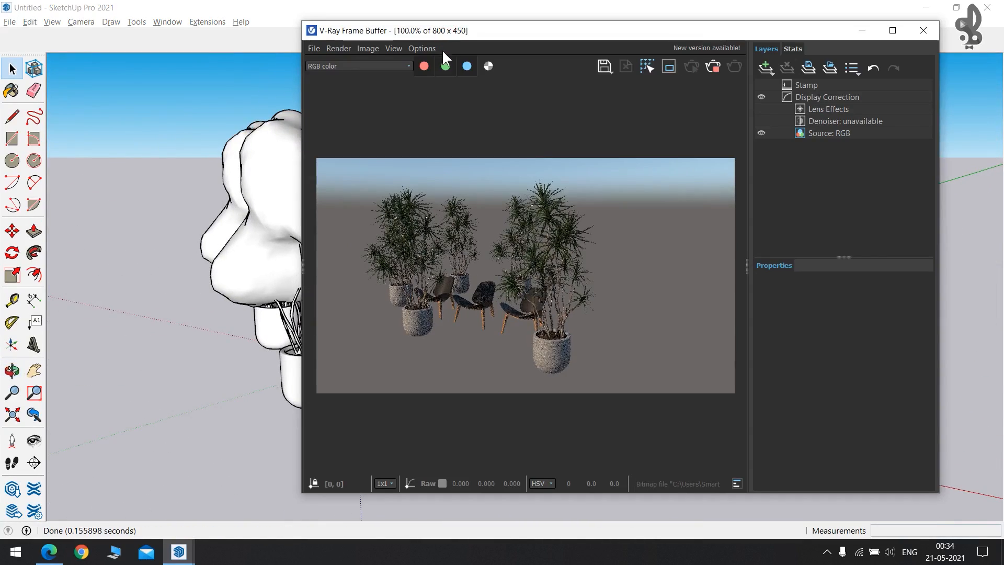
scroll(268, 233, "up", 5)
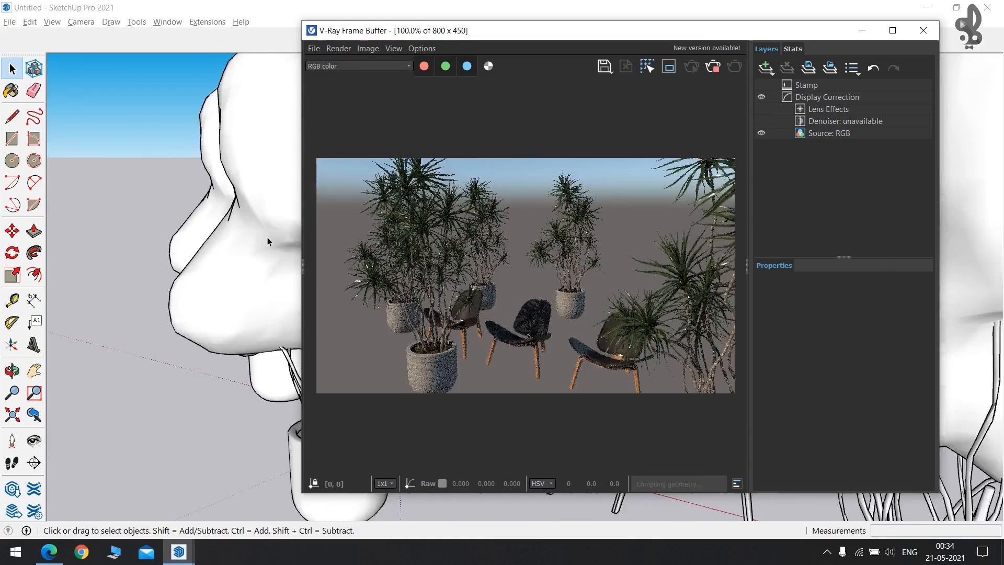
scroll(268, 242, "down", 4)
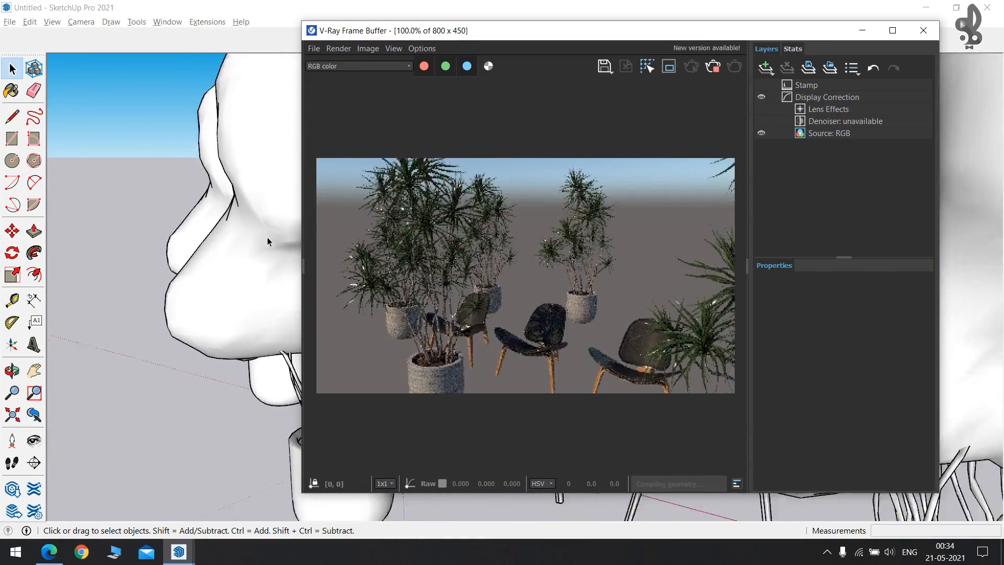
mouse_move(268, 284)
middle_mouse_down()
mouse_move(243, 219)
mouse_move(259, 298)
middle_mouse_up()
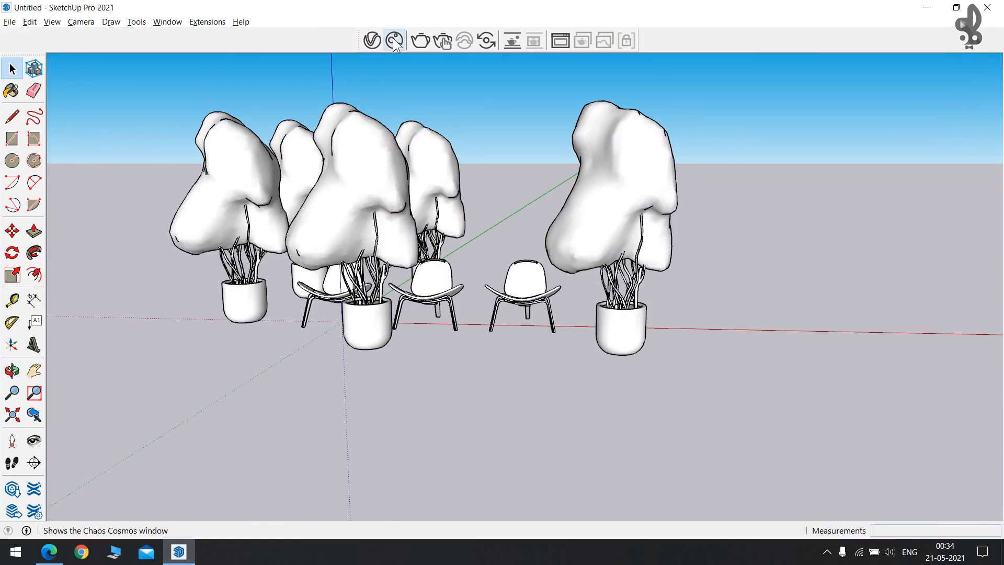
left_click(394, 37)
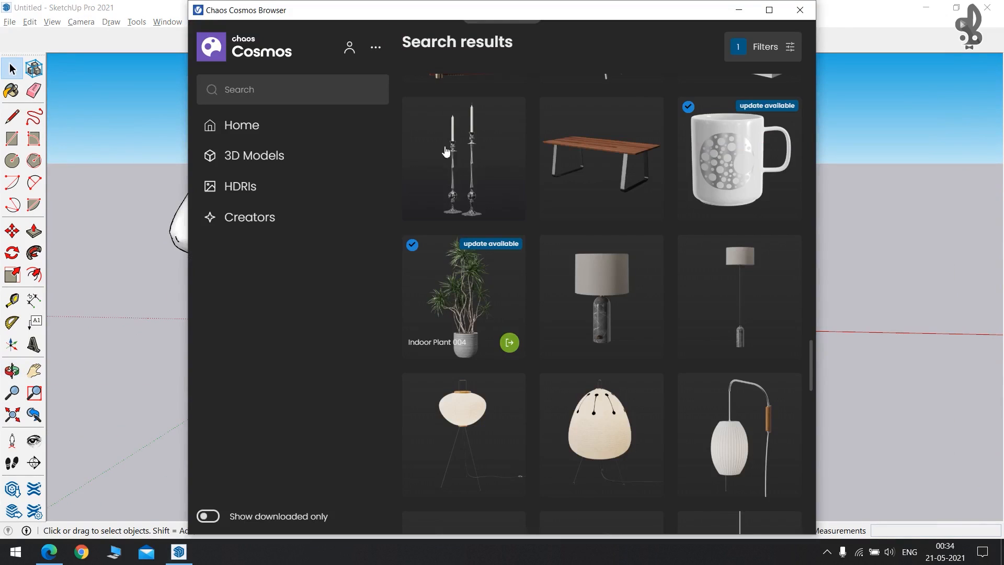
Browse from the Cosmos Home page through Furniture to the Vegetation category.
scroll(457, 203, "down", 5)
scroll(415, 226, "up", 10)
scroll(474, 217, "down", 1)
scroll(473, 214, "up", 6)
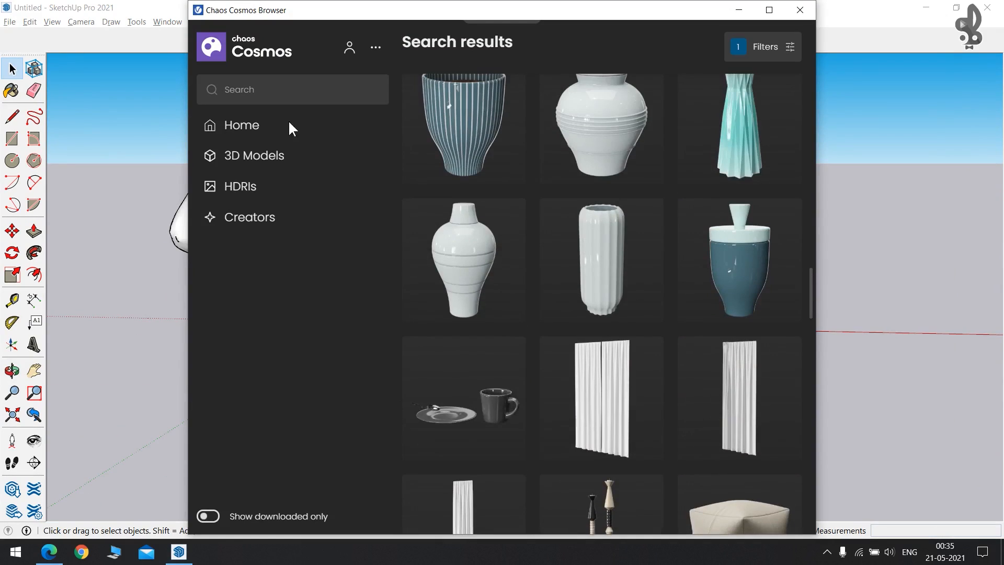
left_click(255, 124)
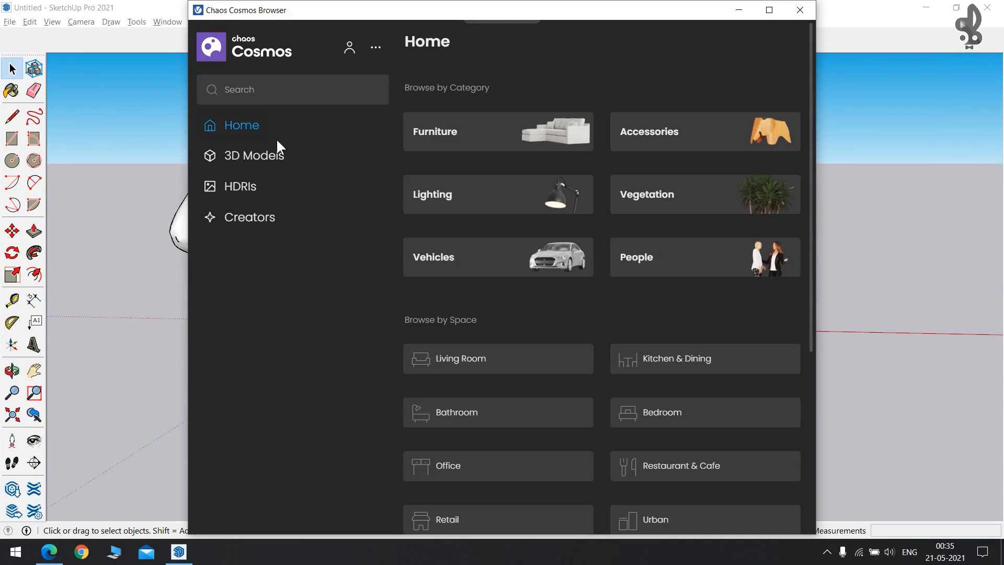
left_click(489, 132)
scroll(534, 209, "down", 15)
scroll(536, 209, "up", 15)
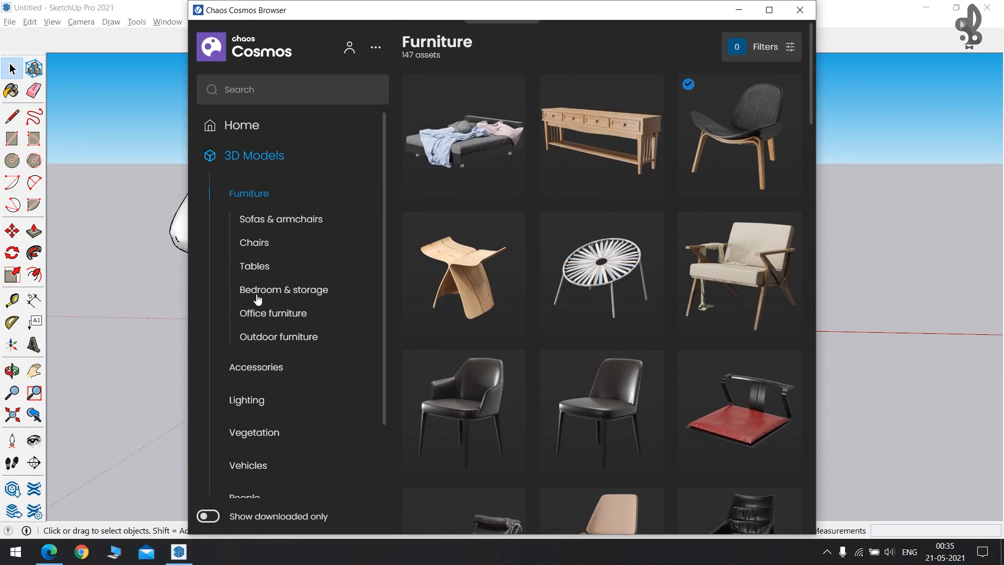
scroll(249, 239, "down", 2)
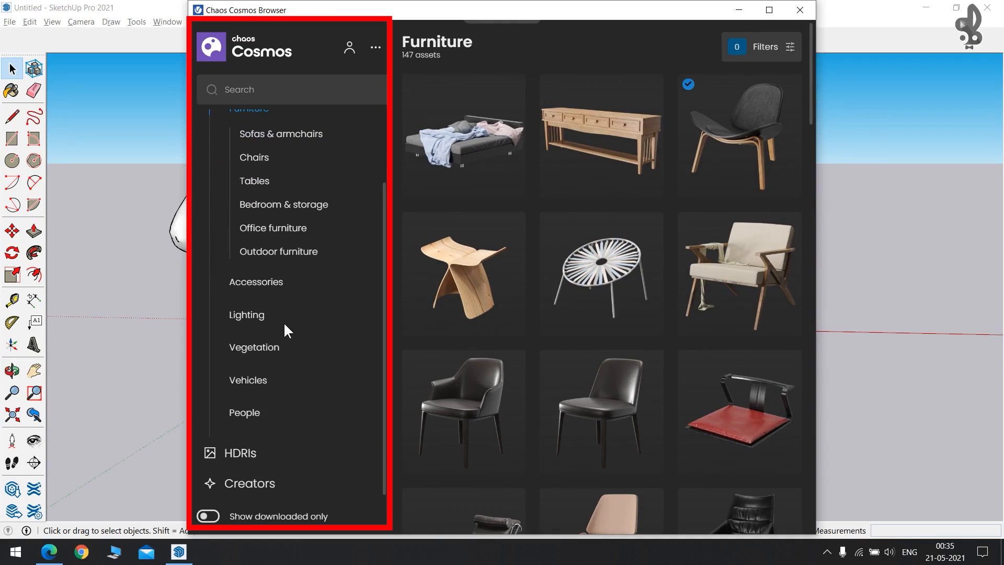
left_click(258, 347)
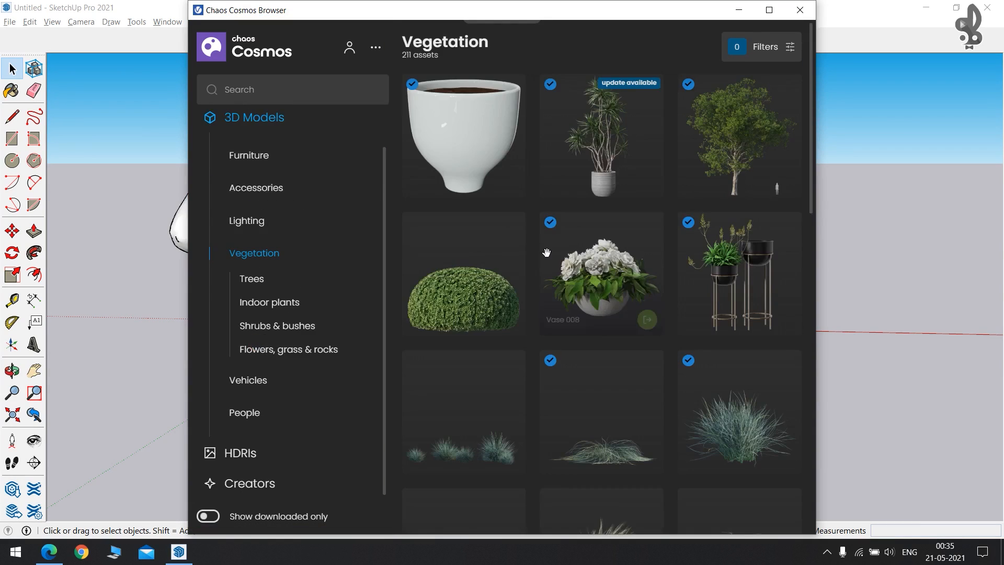
Import Wild Banana 002 from Vegetation and place it beside the chairs.
scroll(547, 256, "down", 5)
scroll(548, 258, "down", 10)
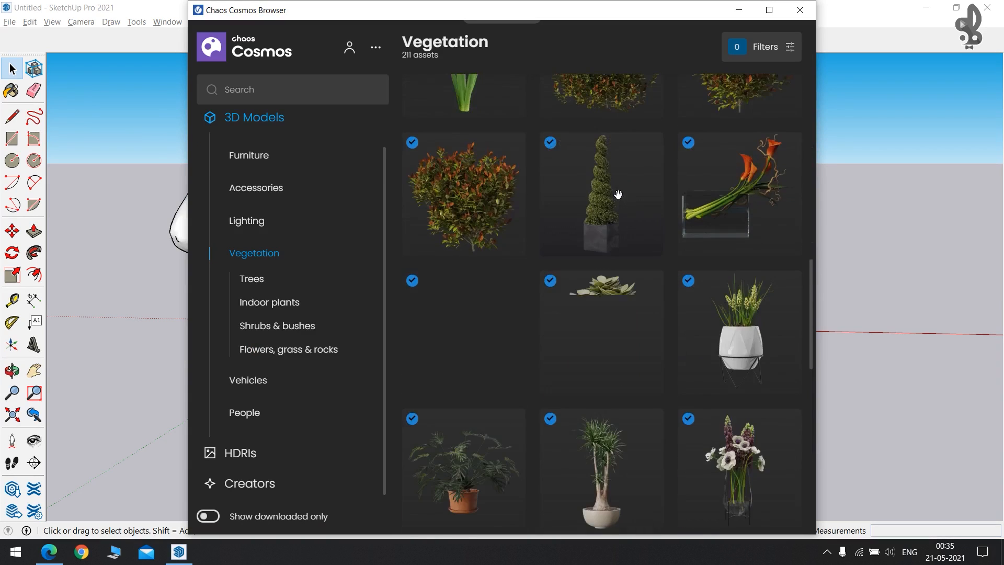
scroll(635, 192, "down", 15)
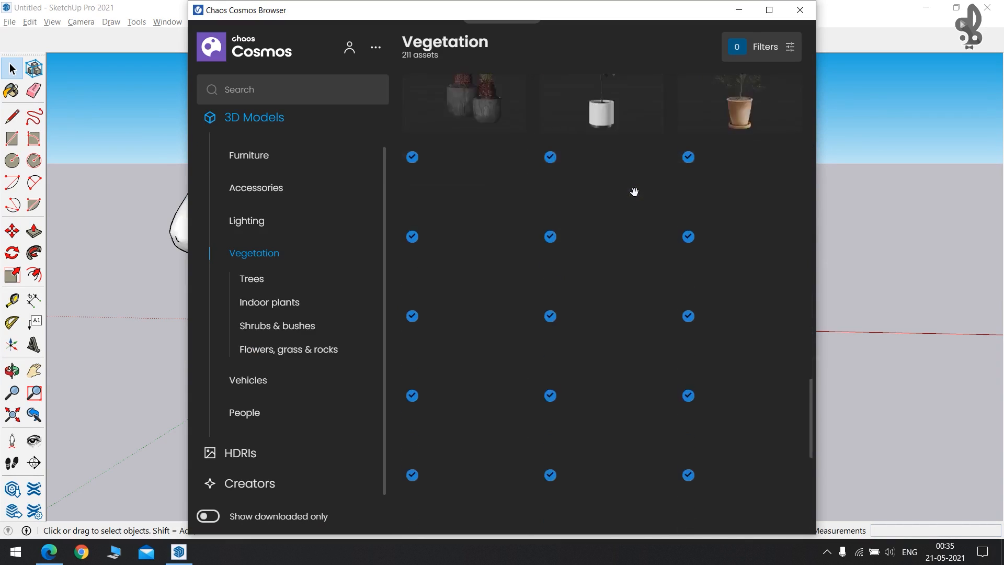
scroll(635, 191, "down", 10)
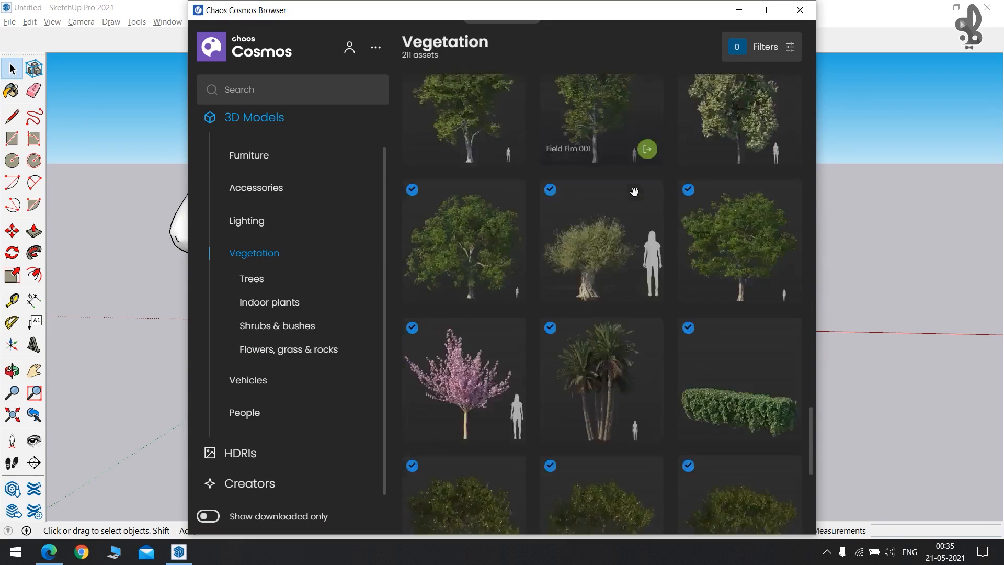
scroll(635, 192, "down", 10)
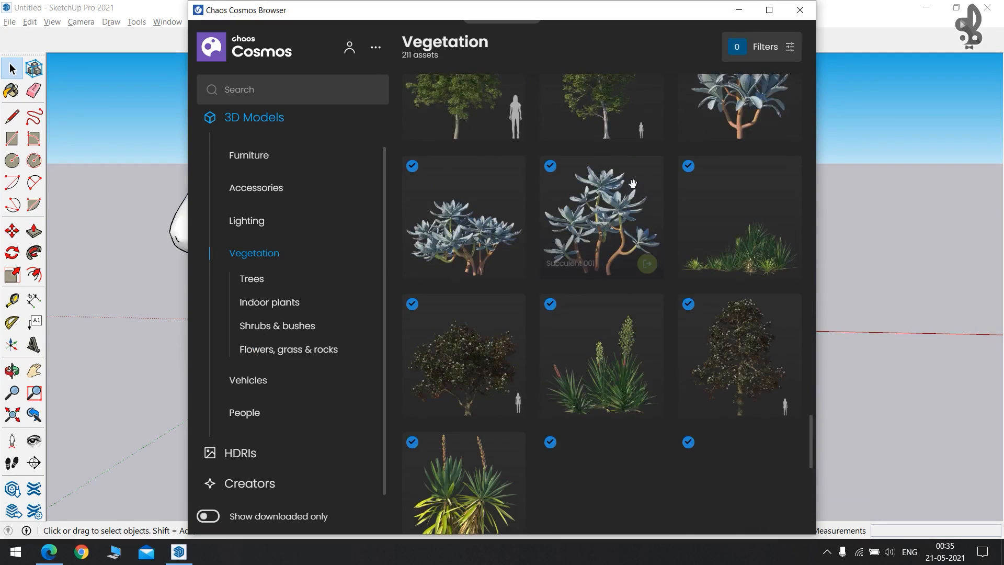
scroll(633, 188, "down", 6)
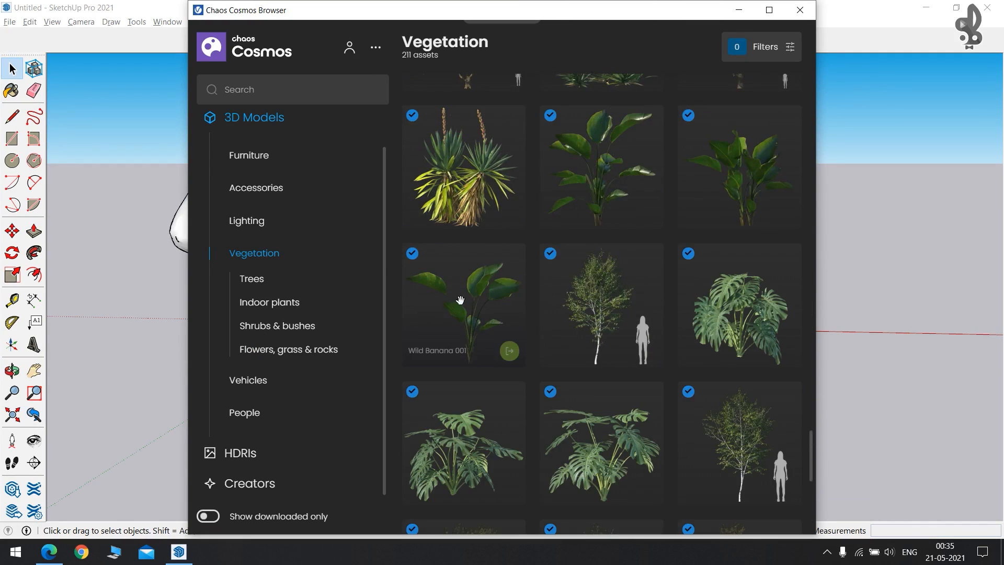
scroll(592, 273, "down", 5)
scroll(605, 268, "up", 6)
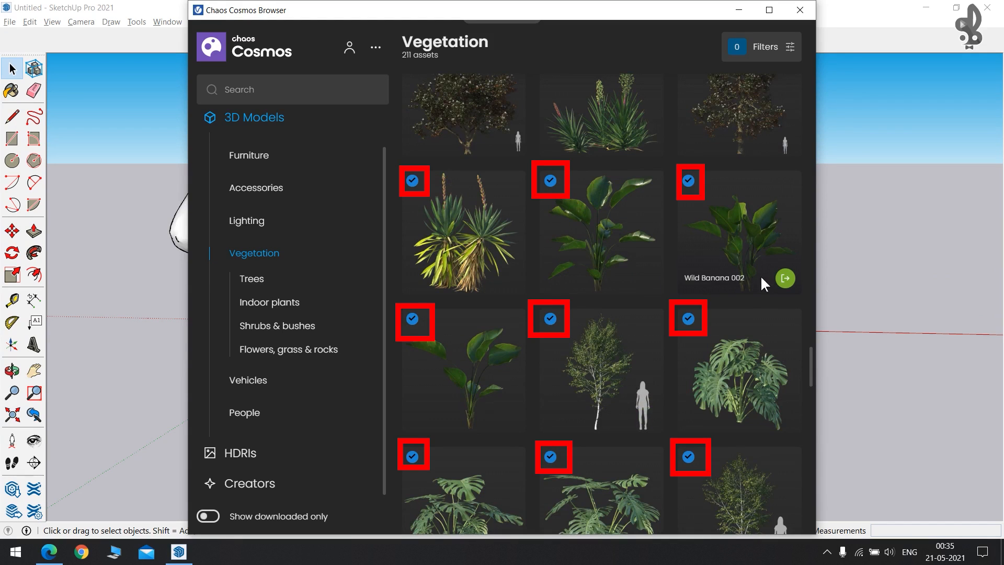
left_click(784, 280)
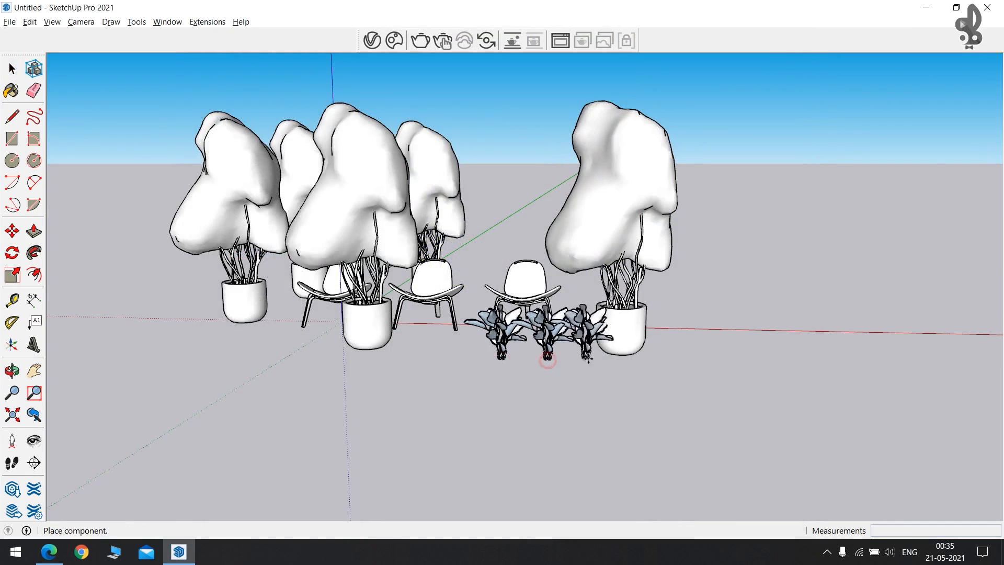
key("Escape")
key("Escape")
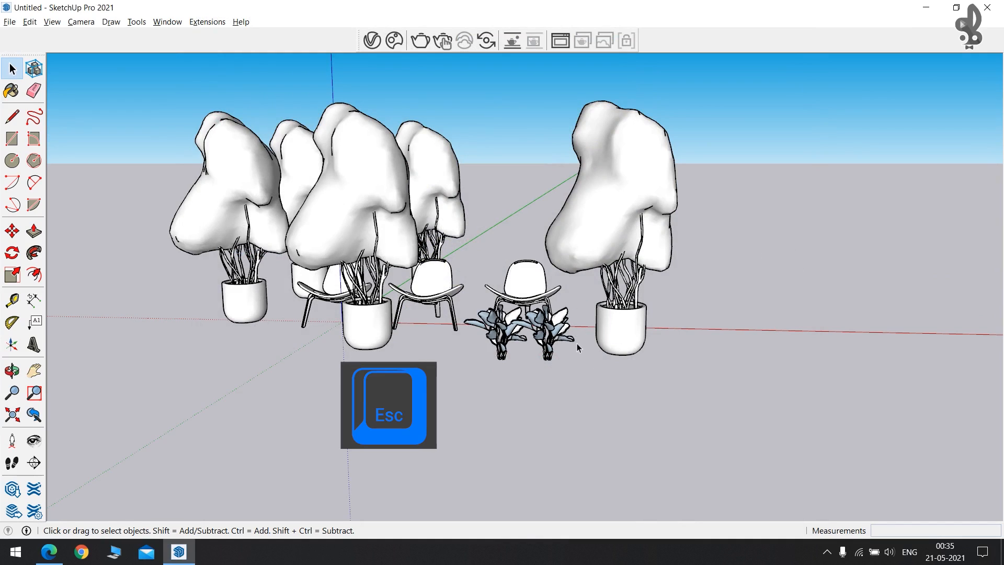
left_click(394, 40)
Import Paperbark Maple 003 and place it right of the potted plants, then orbit to view it.
scroll(594, 385, "down", 5)
scroll(599, 373, "down", 5)
scroll(607, 361, "up", 3)
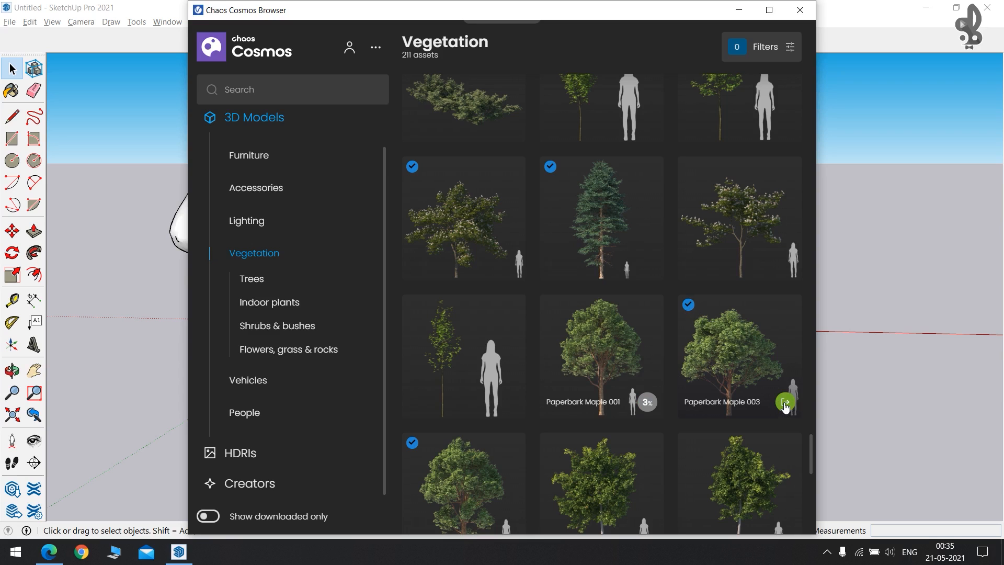
left_click(785, 403)
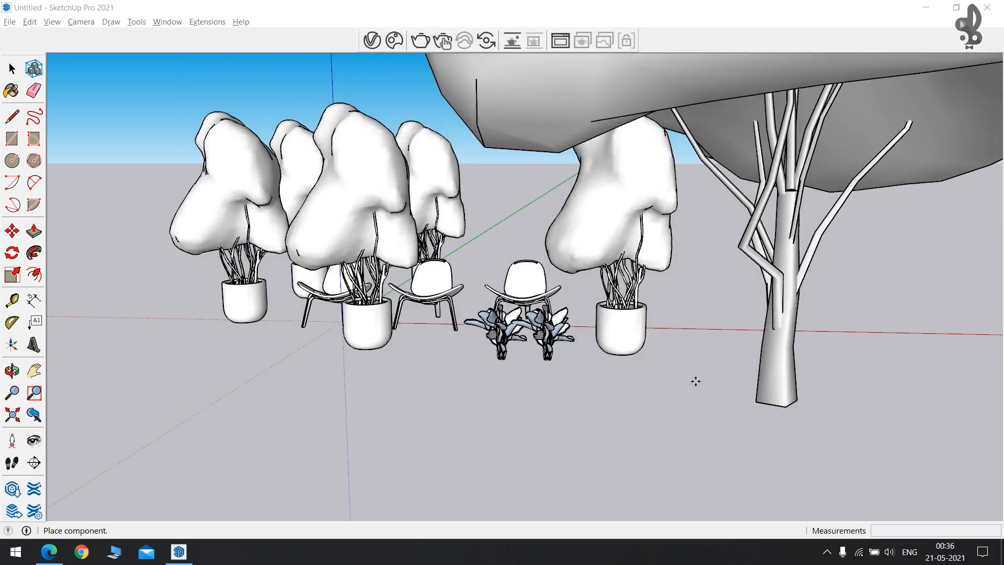
scroll(495, 355, "down", 5)
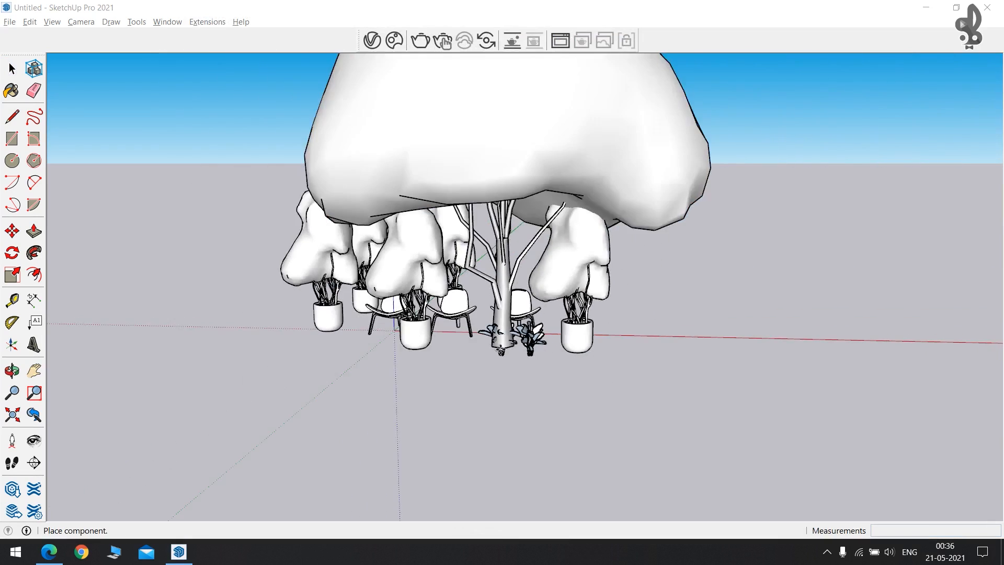
left_click(572, 369)
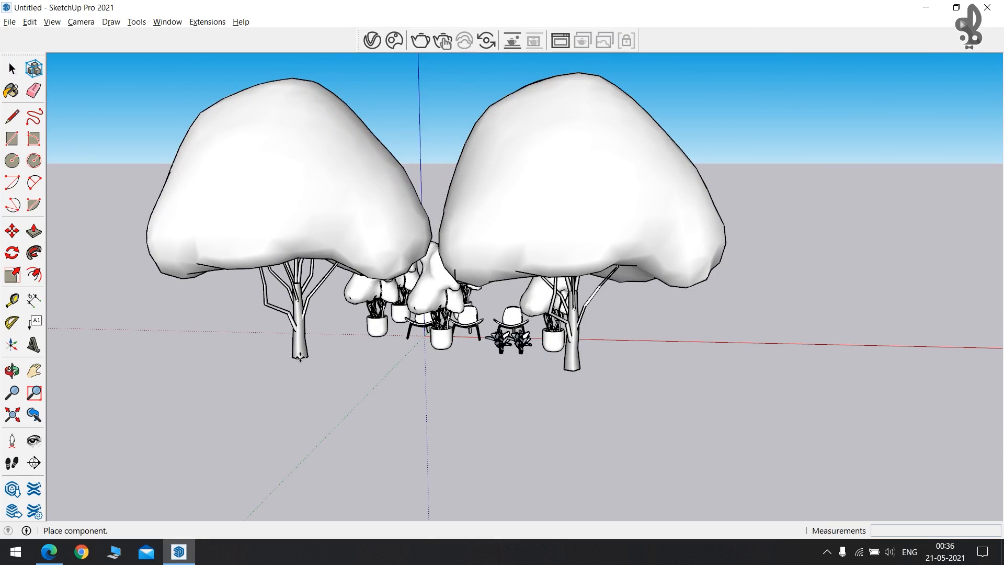
key("Escape")
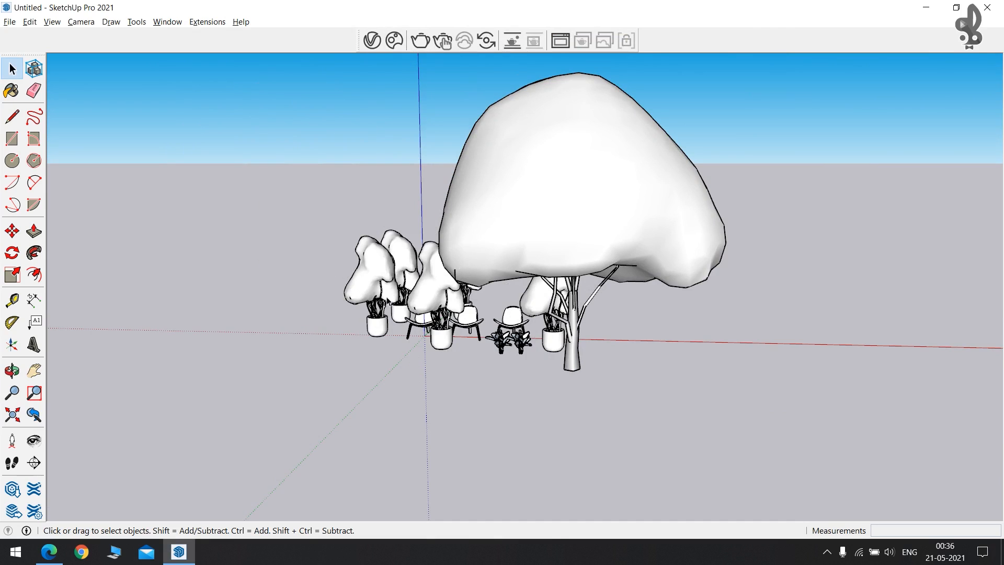
mouse_move(356, 290)
middle_mouse_down()
mouse_move(649, 315)
mouse_move(652, 266)
mouse_move(597, 345)
mouse_move(594, 256)
middle_mouse_up()
scroll(598, 348, "down", 3)
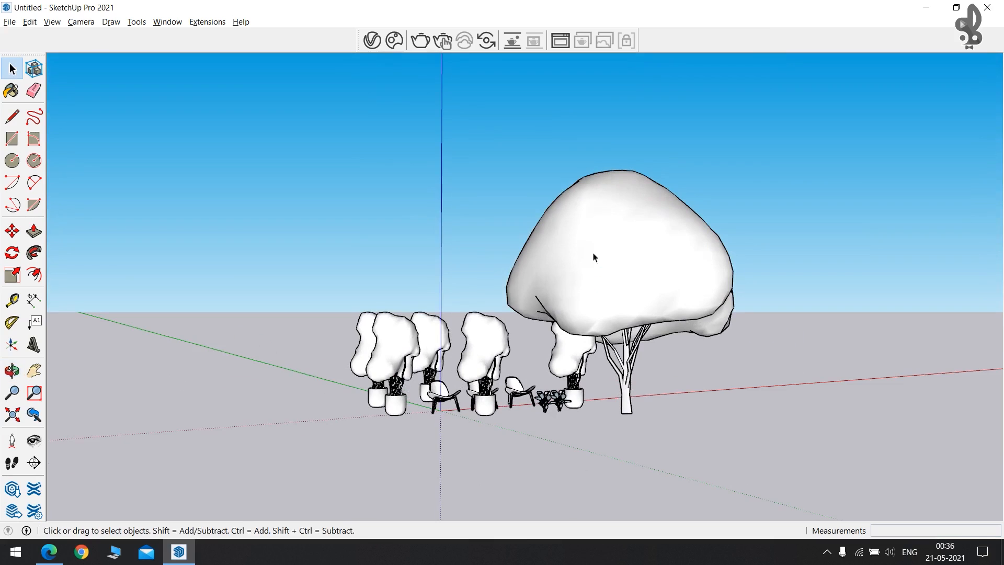
Start a V-Ray interactive render of the chairs, plants and maple tree.
left_click(447, 37)
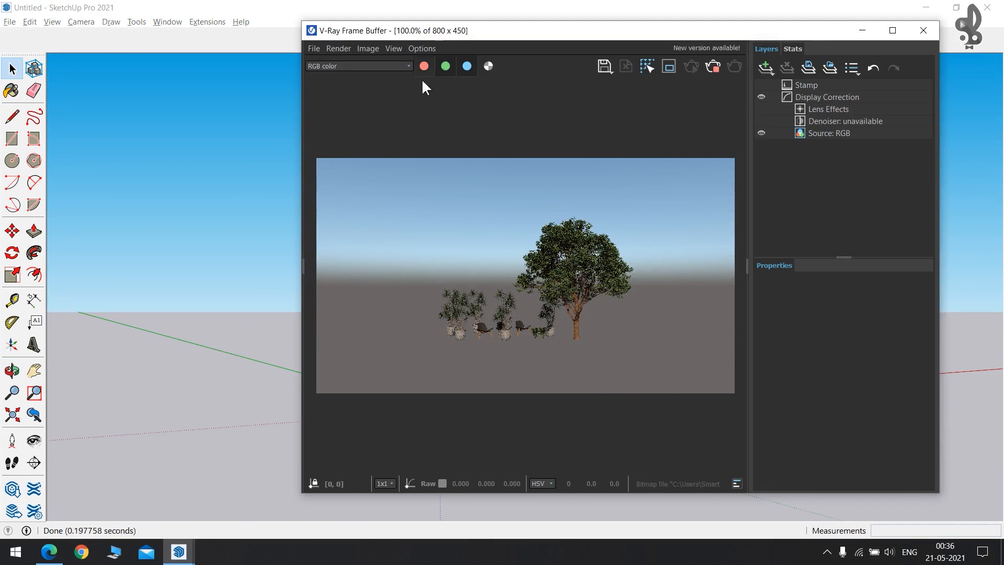
scroll(253, 236, "up", 4)
left_click_drag(708, 24, 280, 23)
scroll(798, 318, "up", 5)
key("space")
scroll(673, 252, "up", 6)
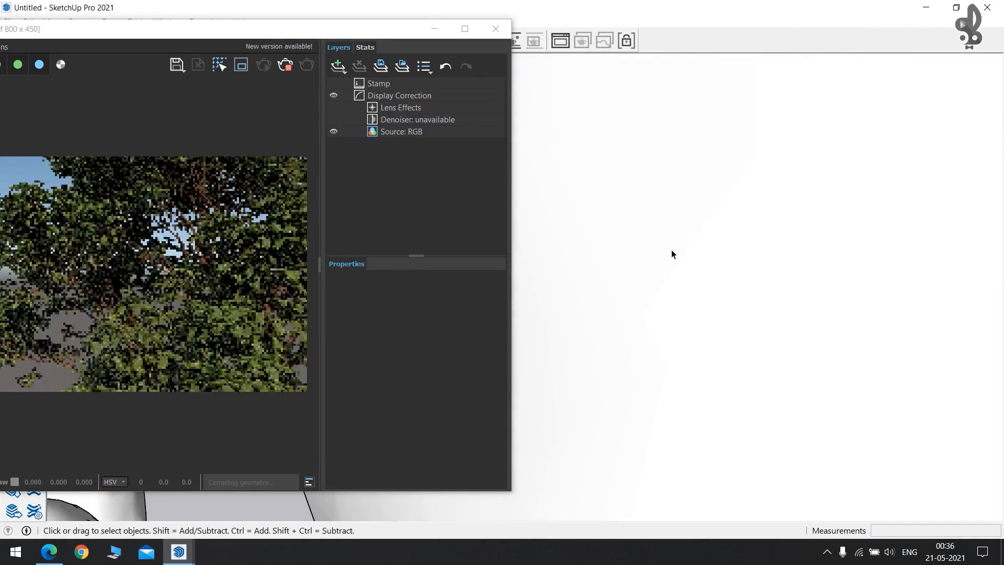
Bring the Frame Buffer back into full view with its image zoomed to 50%.
left_click_drag(277, 29, 541, 12)
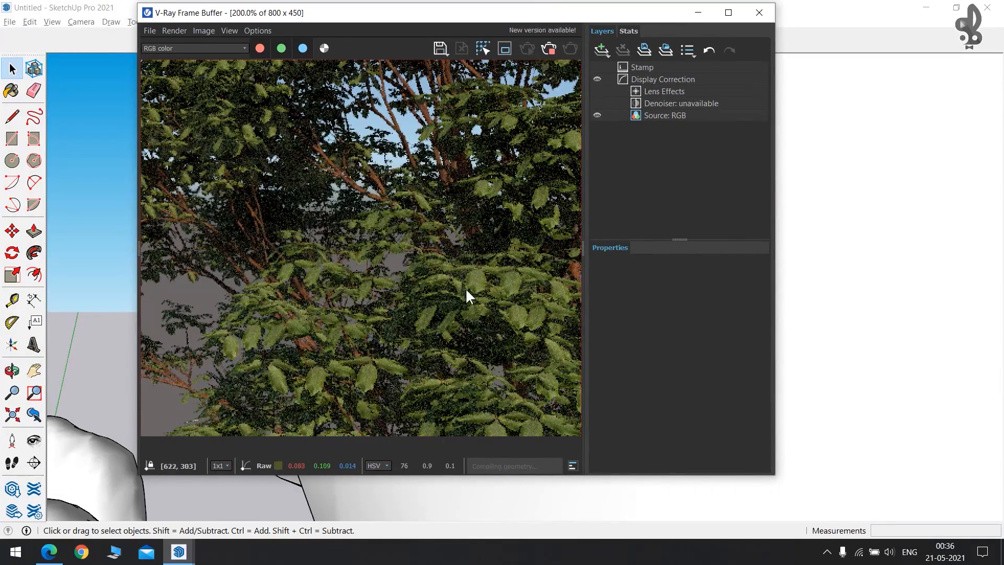
scroll(325, 265, "down", 6)
scroll(383, 268, "up", 3)
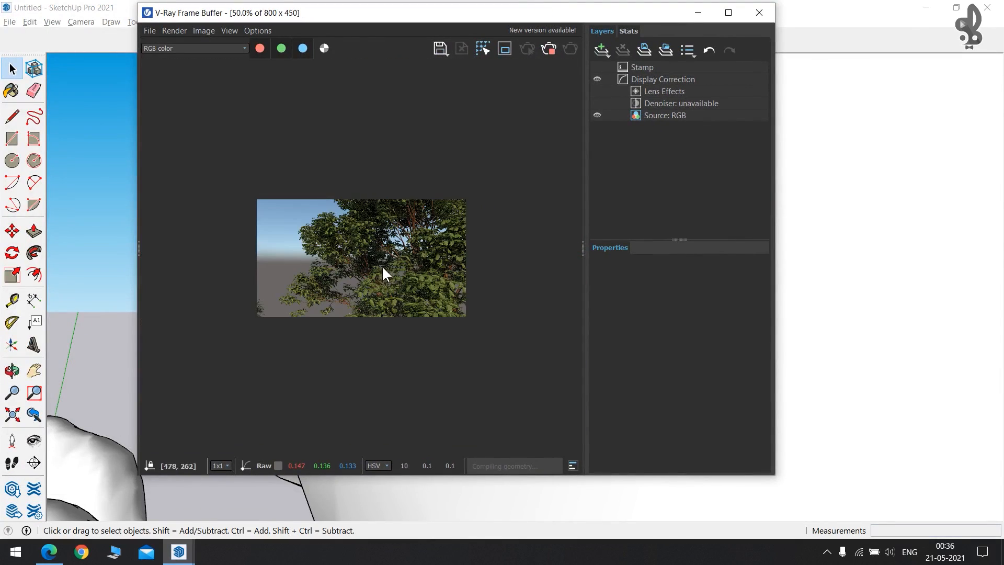
scroll(825, 211, "down", 2)
scroll(840, 212, "down", 4)
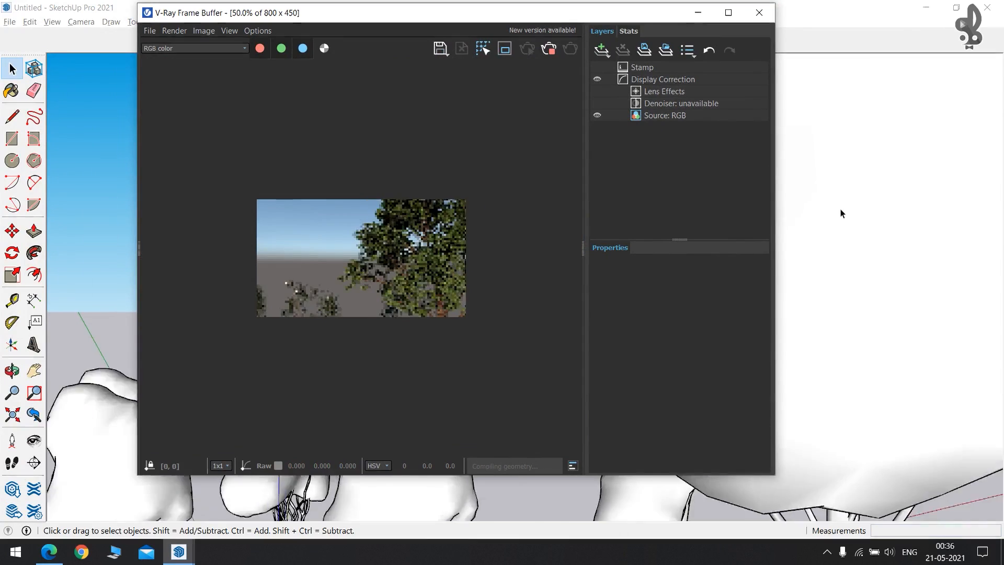
middle_click_drag(836, 303, 833, 206)
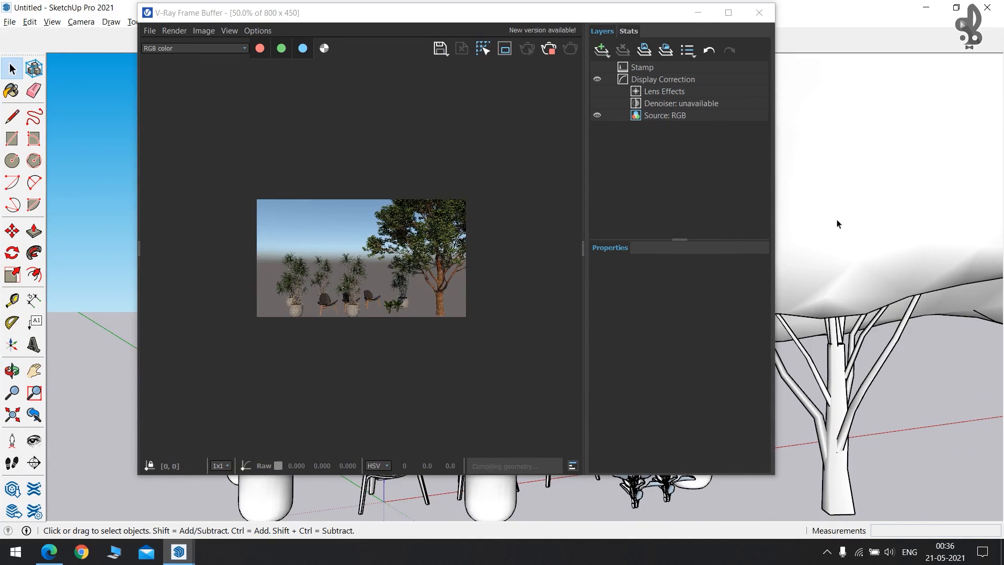
Stop the interactive render, close the Frame Buffer, and view the maple tree from above.
left_click(548, 49)
left_click(760, 12)
scroll(688, 192, "down", 2)
left_click(729, 186)
scroll(770, 174, "down", 2)
scroll(770, 175, "down", 3)
mouse_move(527, 213)
middle_mouse_down()
mouse_move(504, 260)
mouse_move(426, 85)
middle_mouse_up()
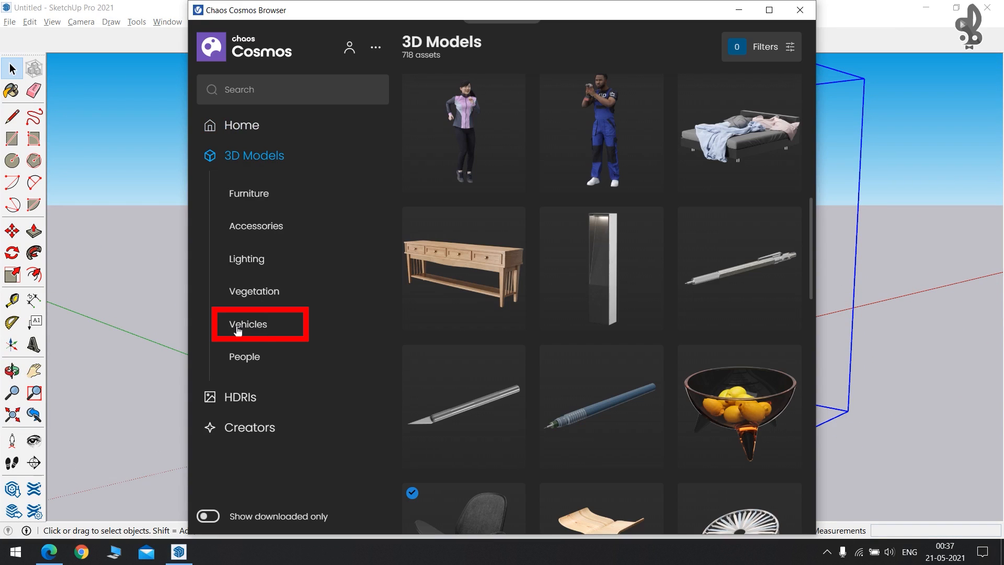
Import Car 001 from Cosmos Vehicles and place one copy right of the maple tree.
left_click(263, 327)
scroll(649, 199, "down", 5)
scroll(649, 199, "up", 5)
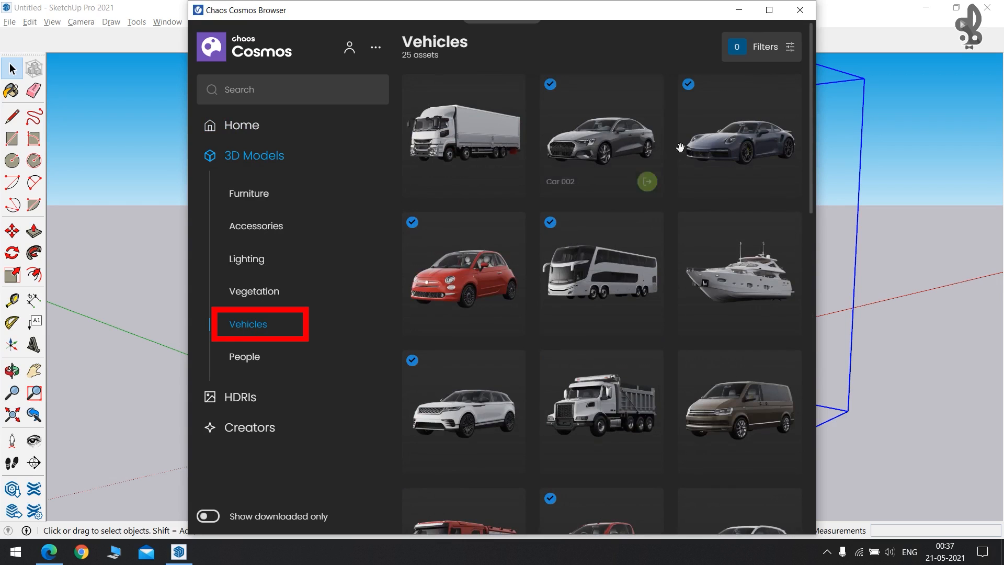
left_click(785, 184)
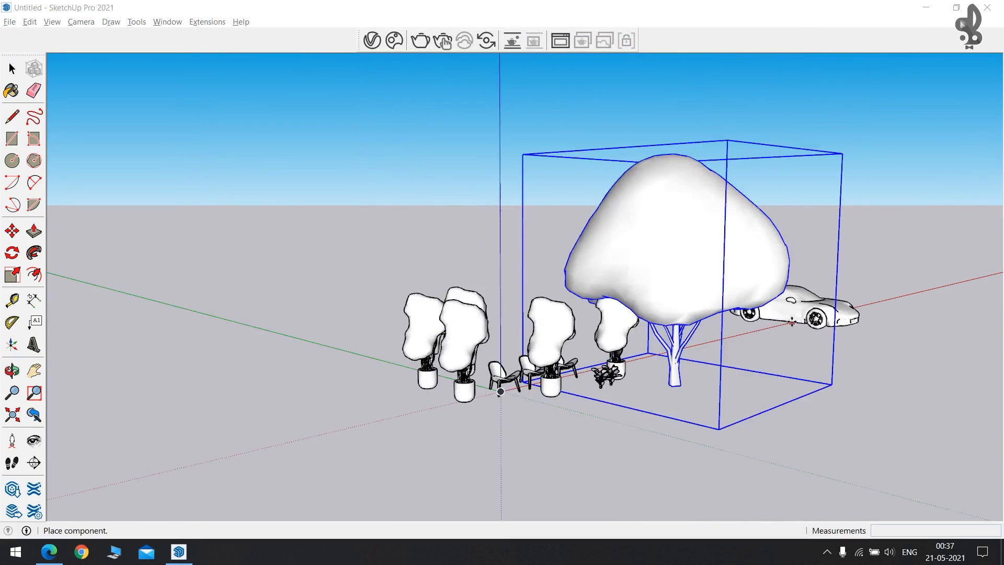
scroll(792, 322, "down", 2)
middle_click_drag(811, 344, 402, 367, "shift")
left_click(422, 362)
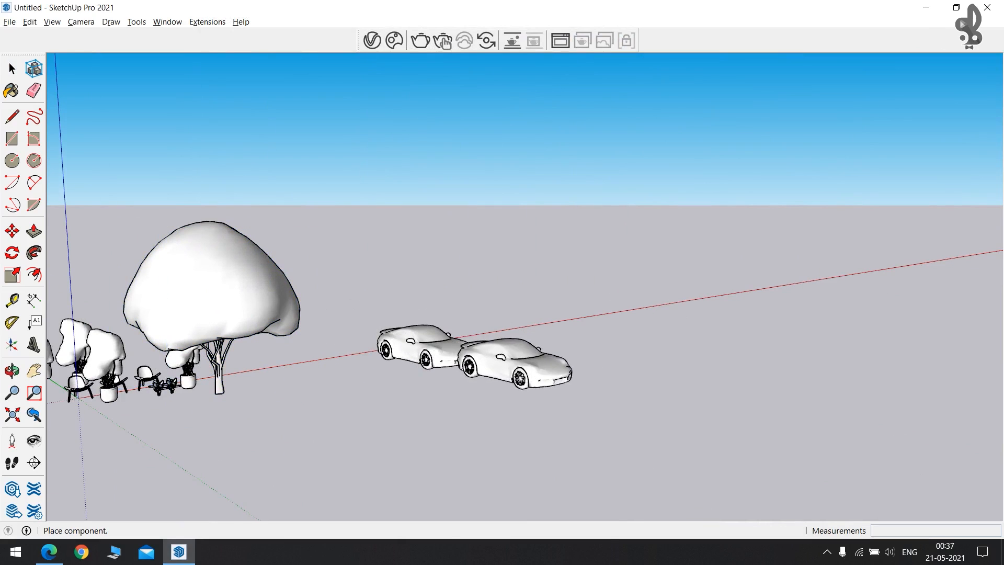
key("Escape")
Delete the trees, plants and chairs from the scene.
scroll(616, 326, "down", 2)
middle_click_drag(455, 264, 179, 164, "shift")
left_click_drag(180, 163, 498, 388)
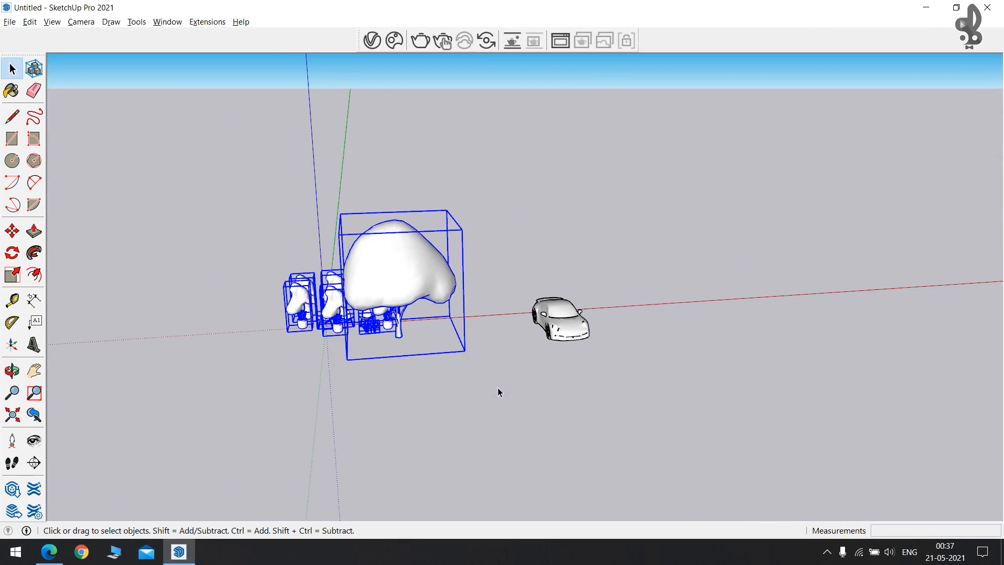
key("Delete")
Move the car near the model origin.
key("m")
scroll(571, 314, "up", 2)
left_click(525, 312)
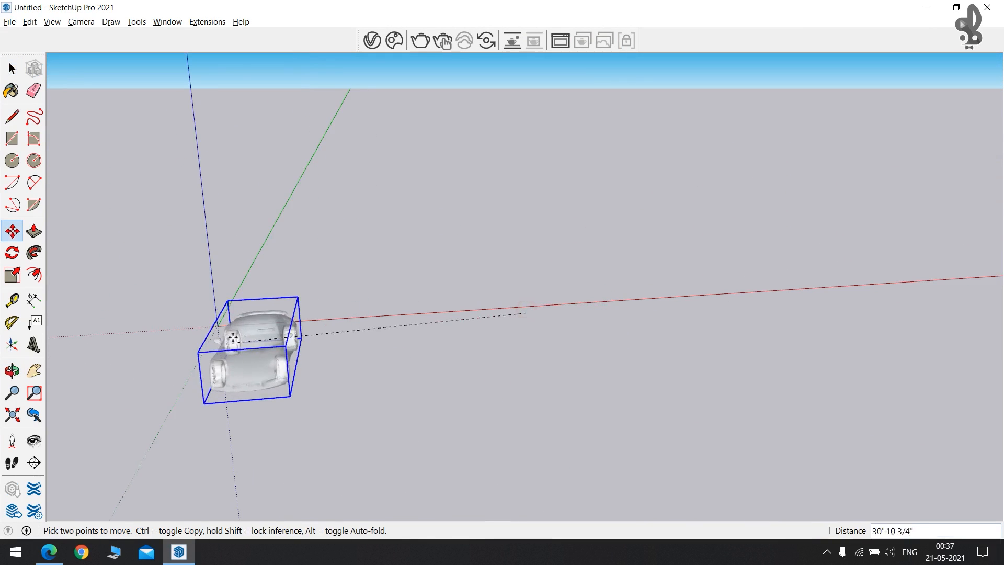
left_click(218, 323)
middle_click_drag(175, 311, 420, 242)
key("space")
left_click(520, 374)
middle_click_drag(516, 372, 258, 294)
scroll(258, 294, "down", 2)
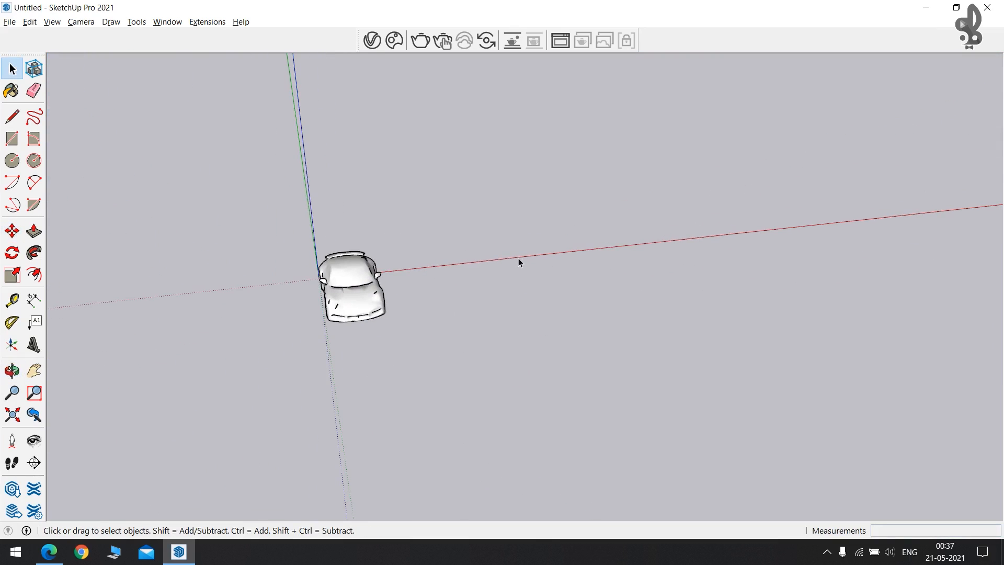
Draw a floor rectangle beside the car and Push/Pull it up into a box.
key("r")
left_click(441, 211)
left_click(818, 291)
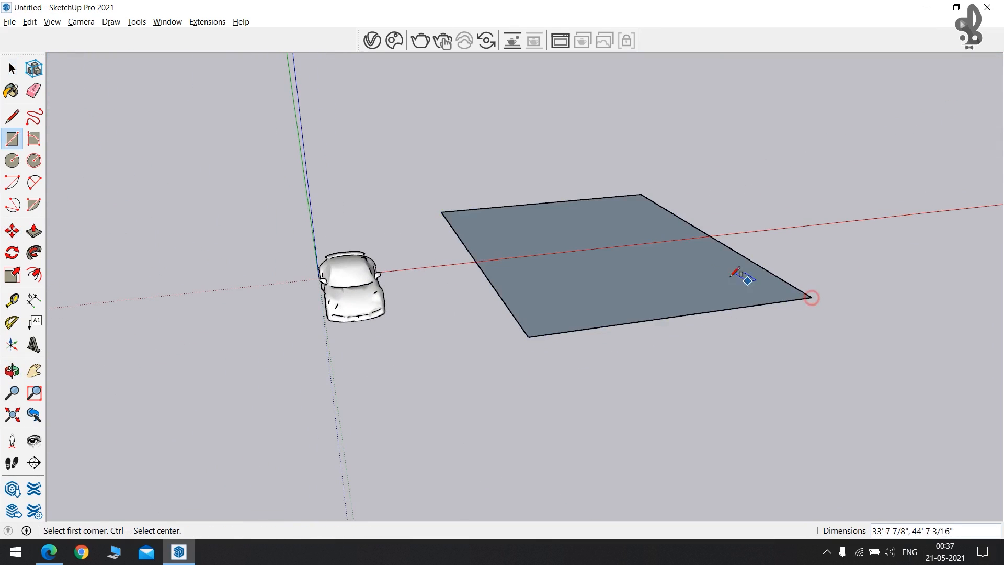
middle_click_drag(739, 278, 663, 276)
key("p")
left_click(583, 314)
left_click(626, 181)
middle_click_drag(365, 179, 565, 199)
Curve the box's inside back corners and remove the front wall to open it.
key("a")
left_click(134, 234)
key("space")
left_click(235, 336)
Move the car inside the backdrop and tilt the view to look into it.
key("m")
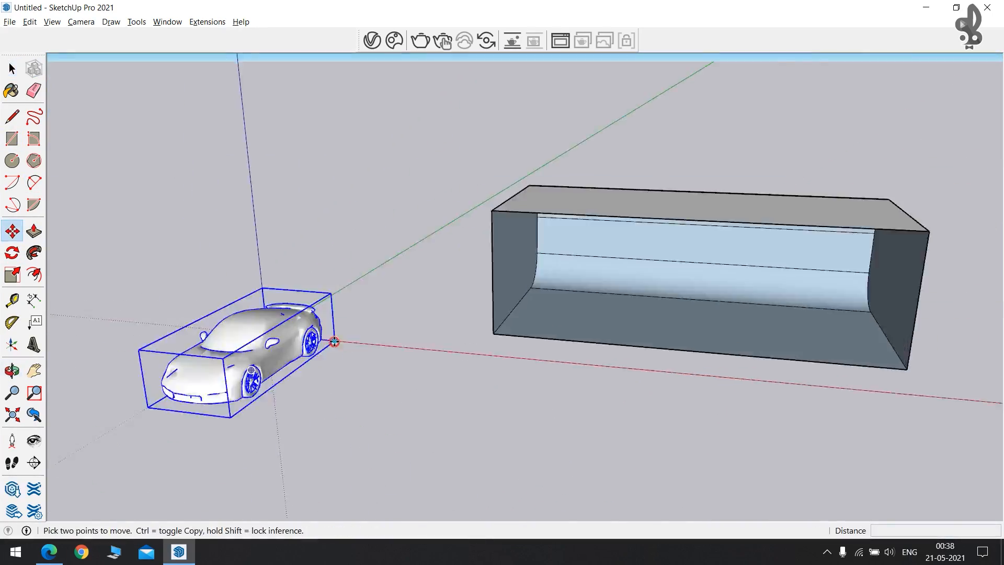
left_click(334, 341)
key("space")
middle_click_drag(617, 334, 490, 444)
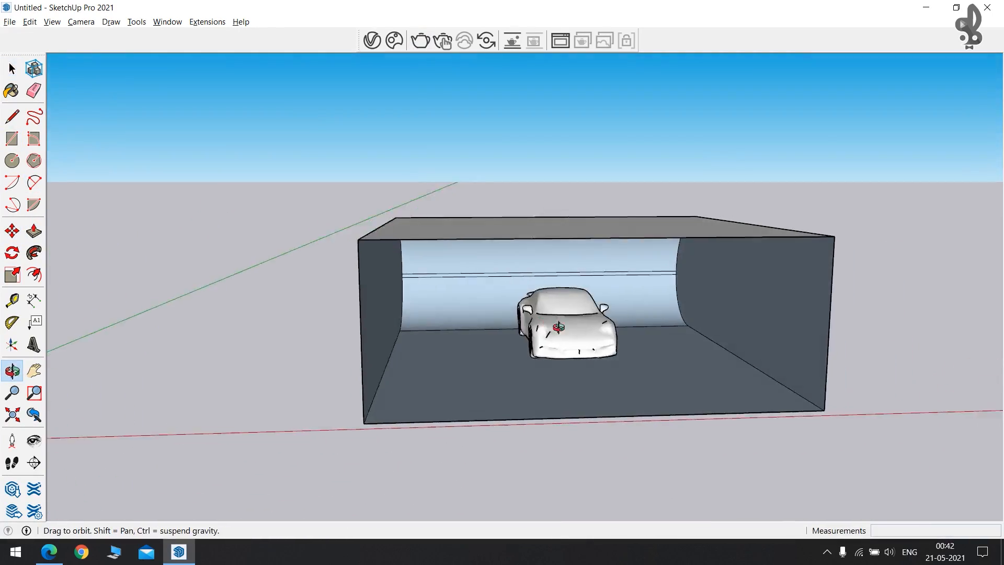
triple_click(490, 426)
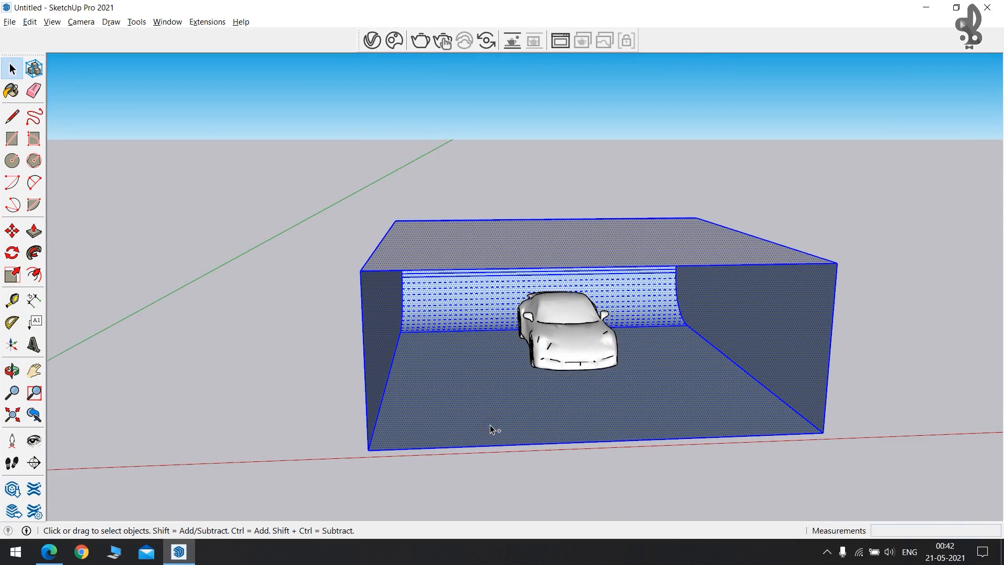
left_click(585, 458)
scroll(578, 382, "up", 10)
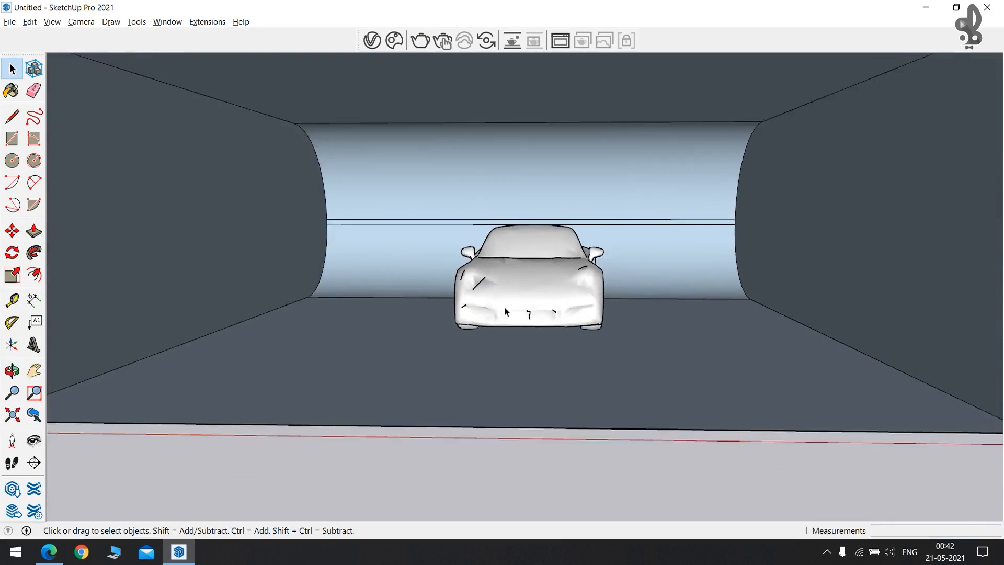
middle_click_drag(505, 312, 445, 272)
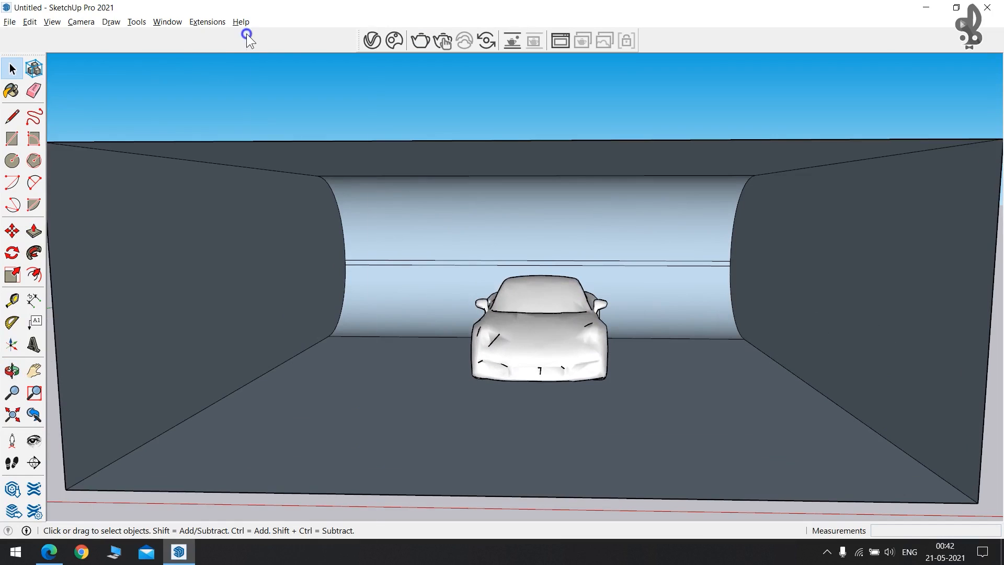
right_click(247, 35)
Dock the V-Ray Lights toolbar, place a rectangle light on the left wall, and open the Asset Editor.
left_click(312, 495)
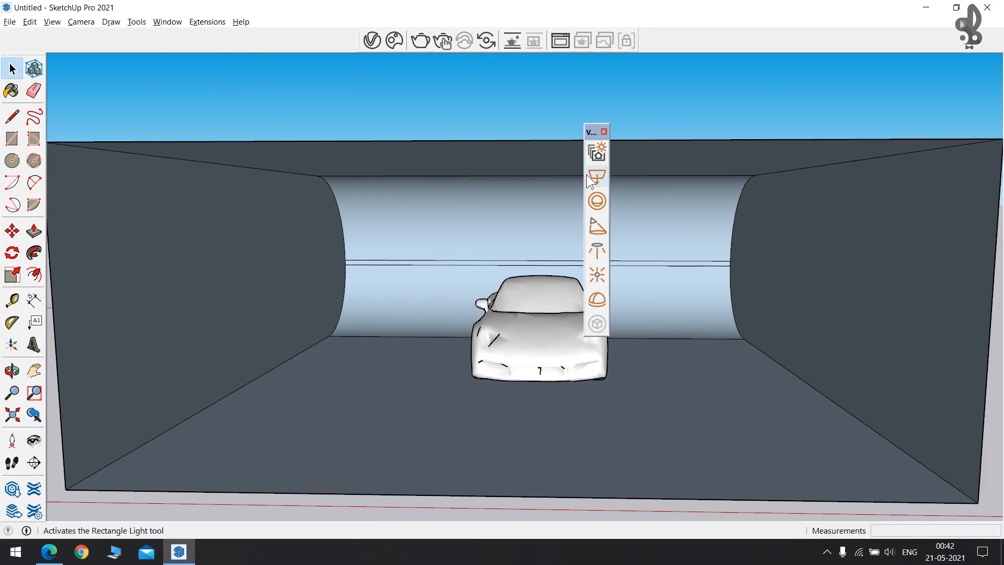
left_click_drag(588, 127, 744, 43)
left_click(744, 43)
left_click(157, 202)
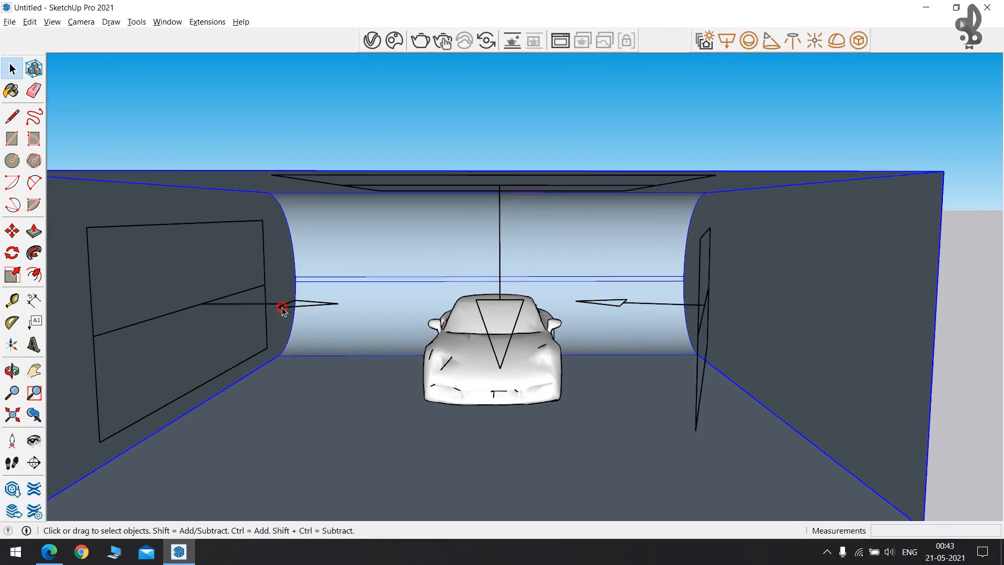
left_click(281, 307)
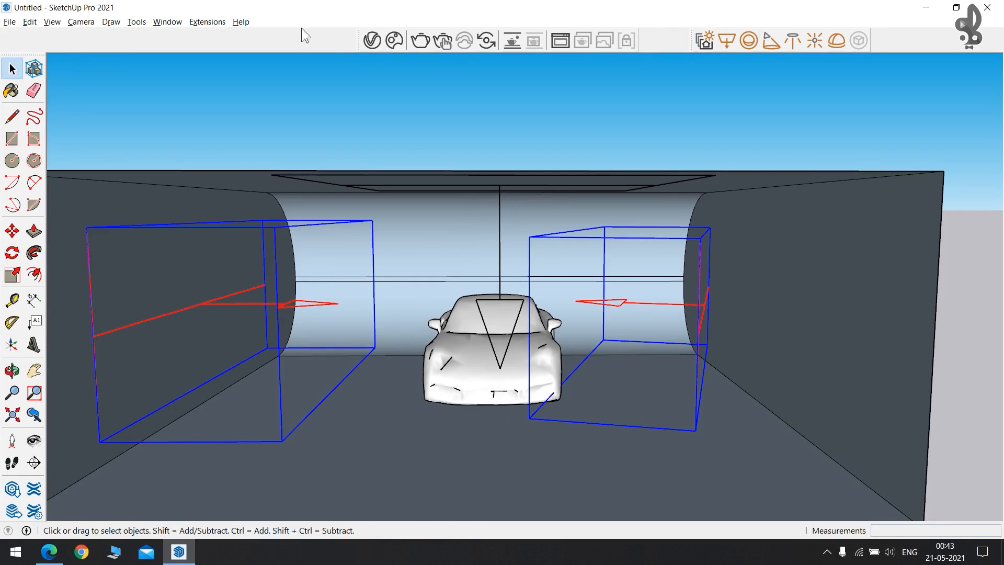
left_click(372, 40)
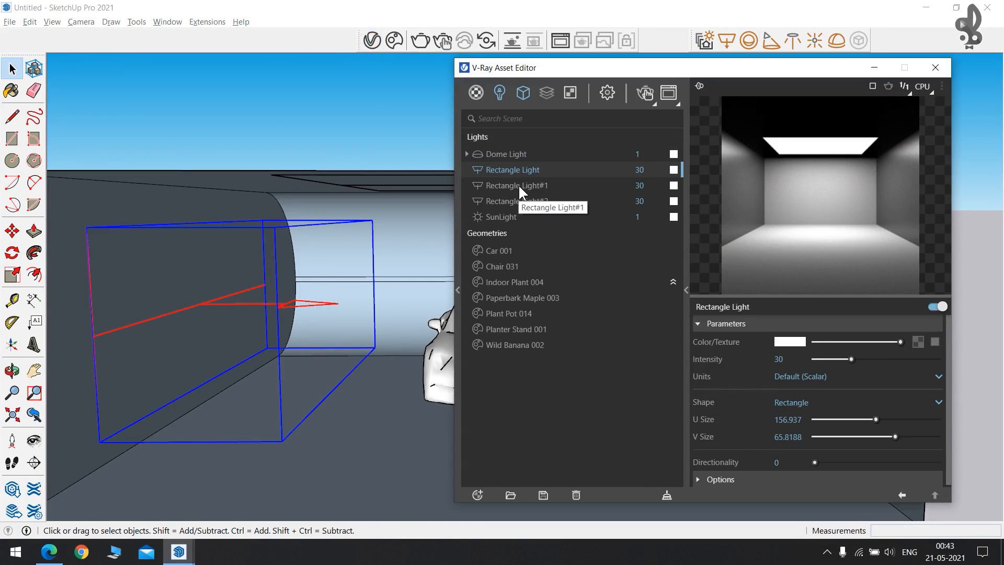
Tick Invisible under Options for both Rectangle Light and Rectangle Light#1.
left_click(538, 185)
left_click(514, 169)
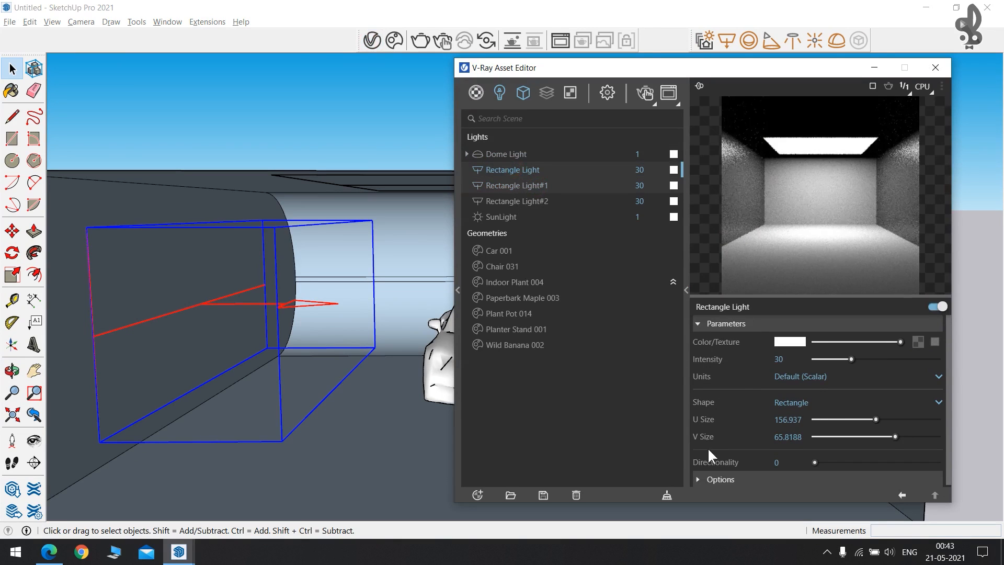
left_click(708, 477)
scroll(714, 472, "down", 3)
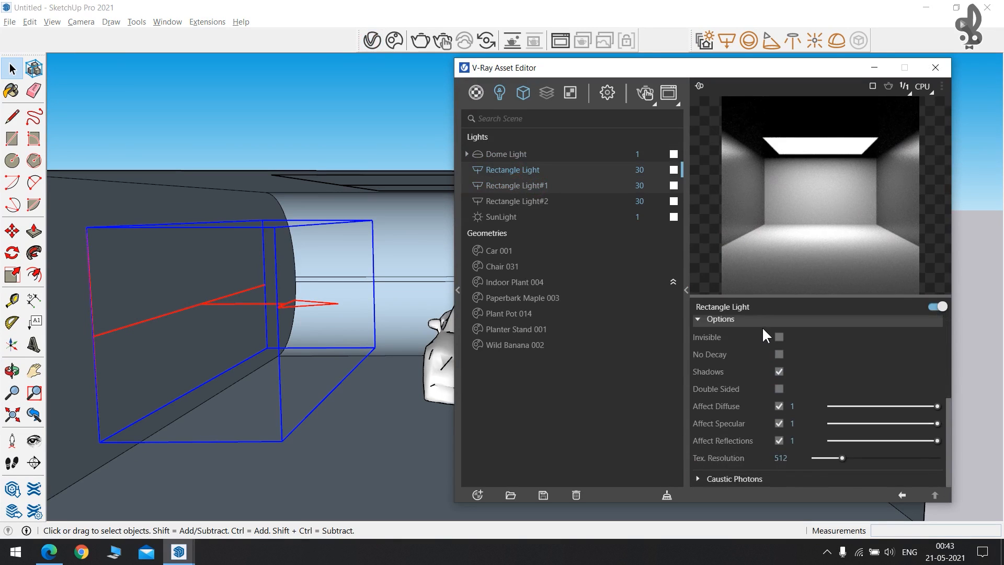
scroll(762, 335, "up", 2)
left_click(779, 402)
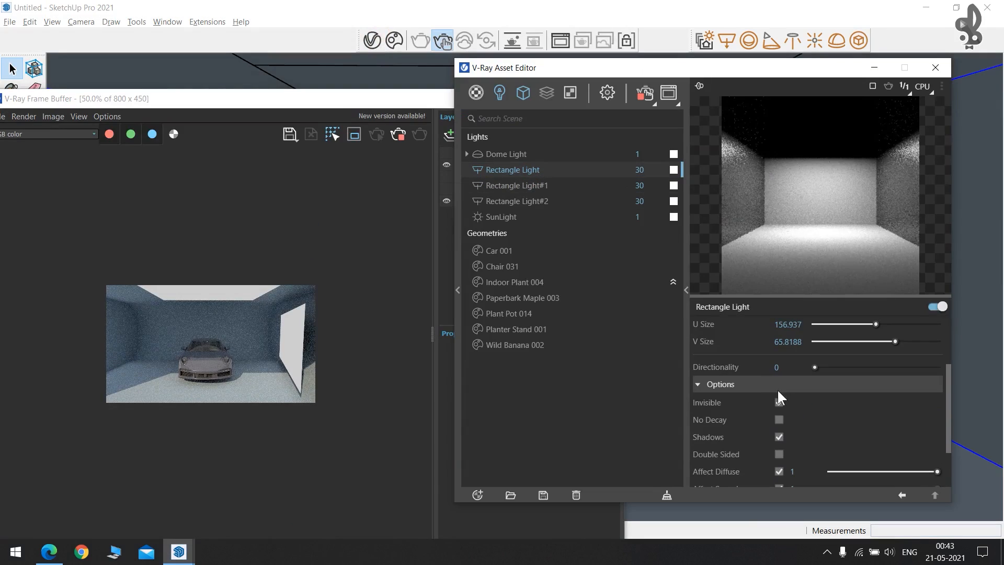
left_click(779, 402)
left_click(520, 184)
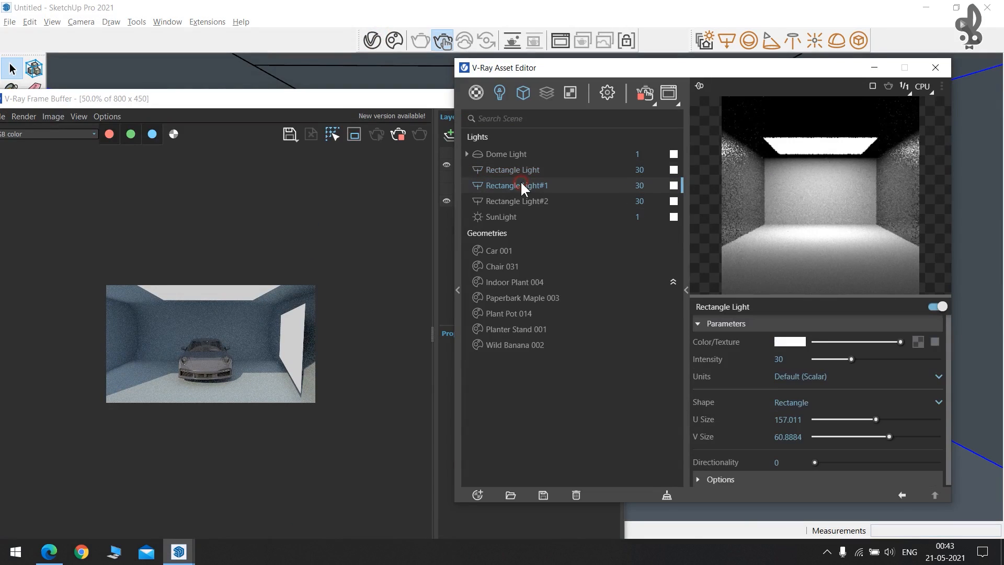
left_click(706, 477)
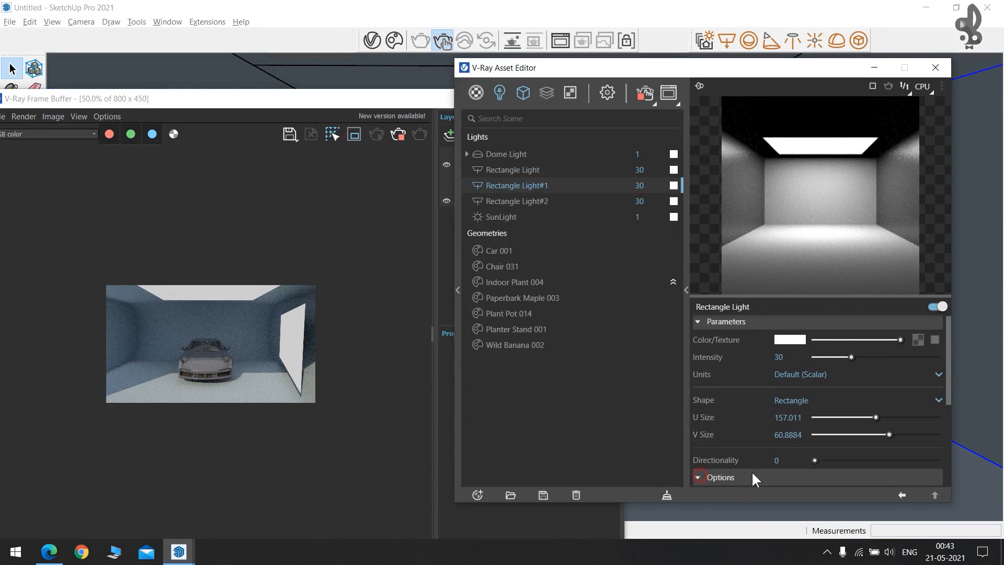
left_click(779, 337)
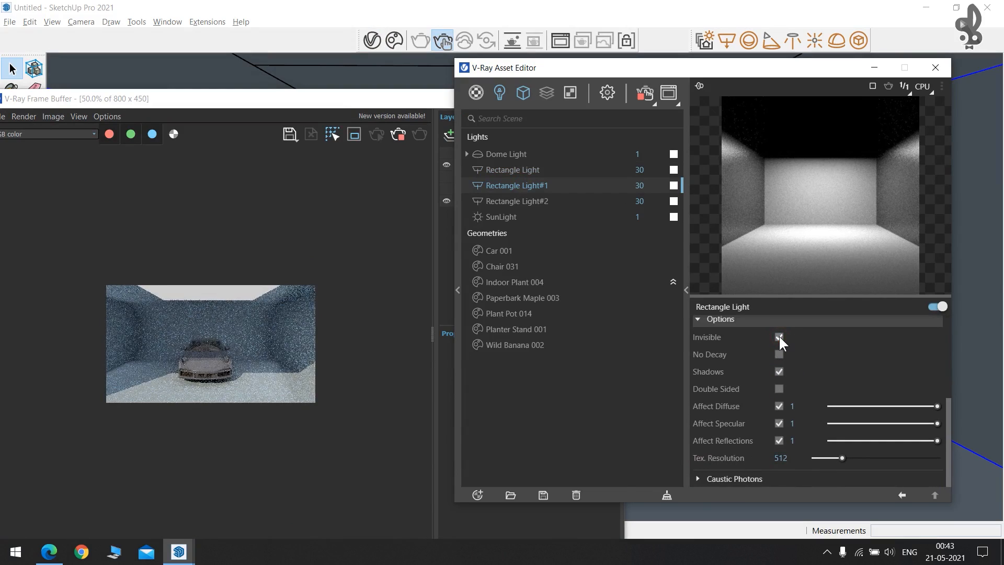
scroll(223, 347, "down", 2)
scroll(224, 353, "up", 1)
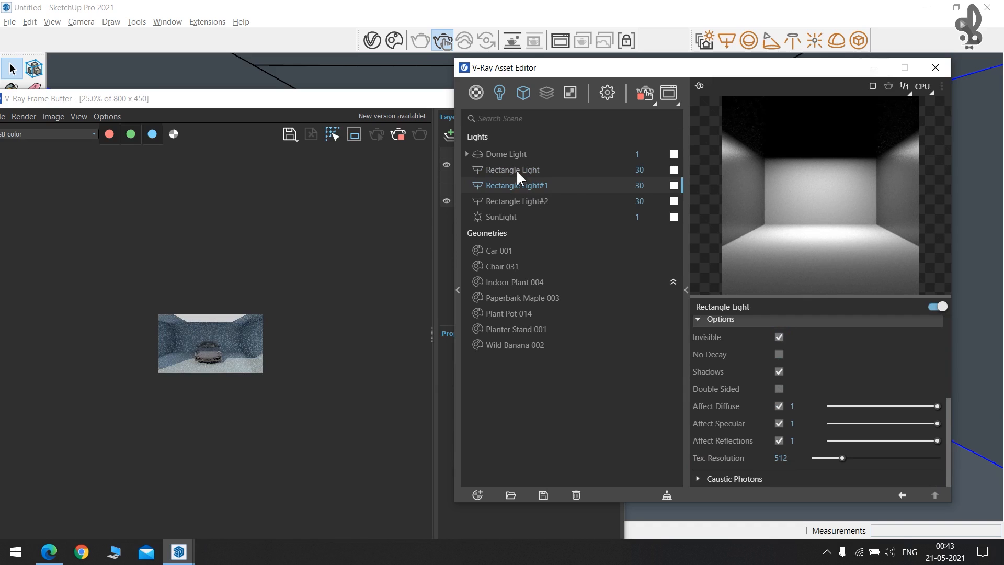
Set the SunLight intensity to .5.
left_click(478, 217)
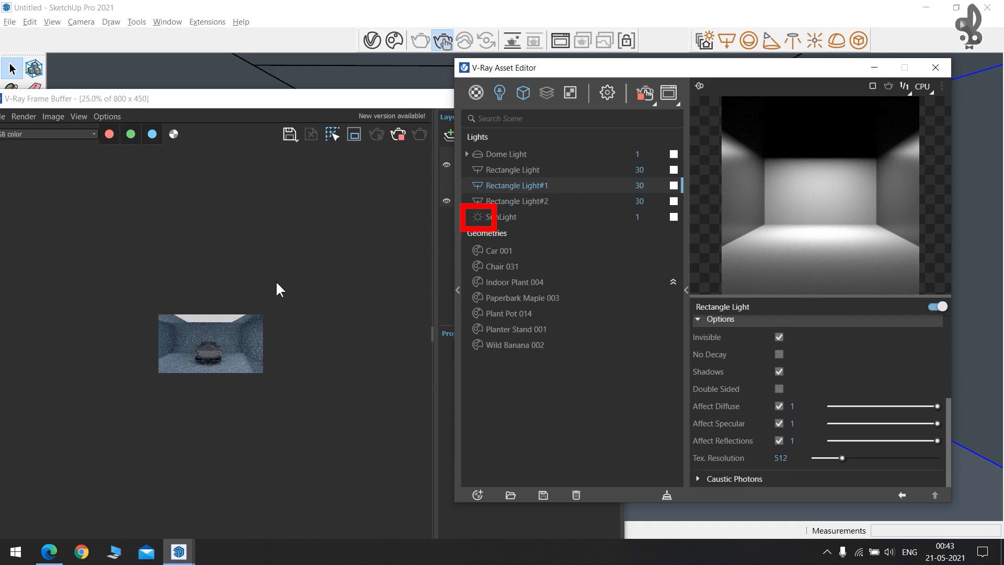
scroll(226, 332, "up", 3)
scroll(247, 326, "down", 2)
scroll(246, 325, "up", 1)
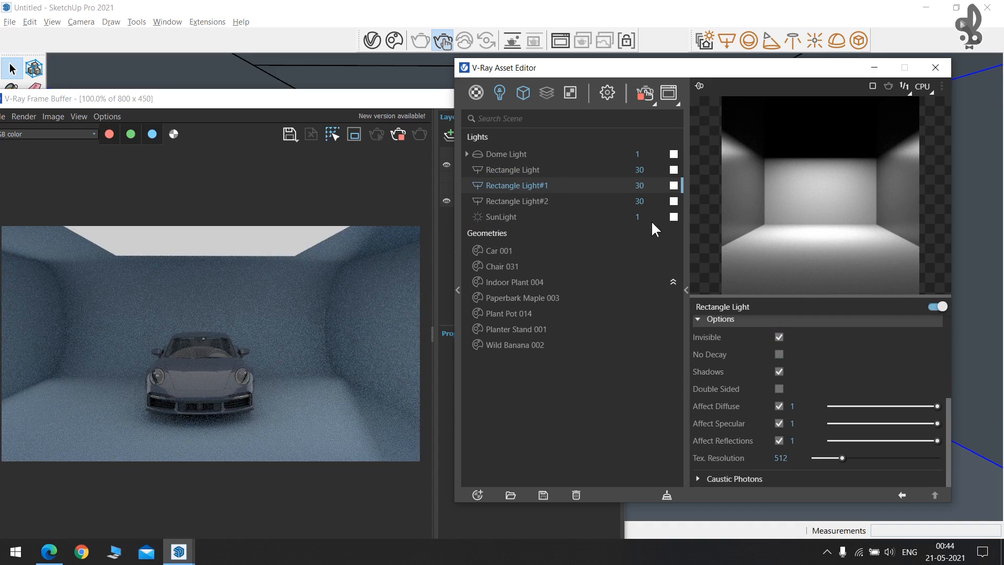
type(".5")
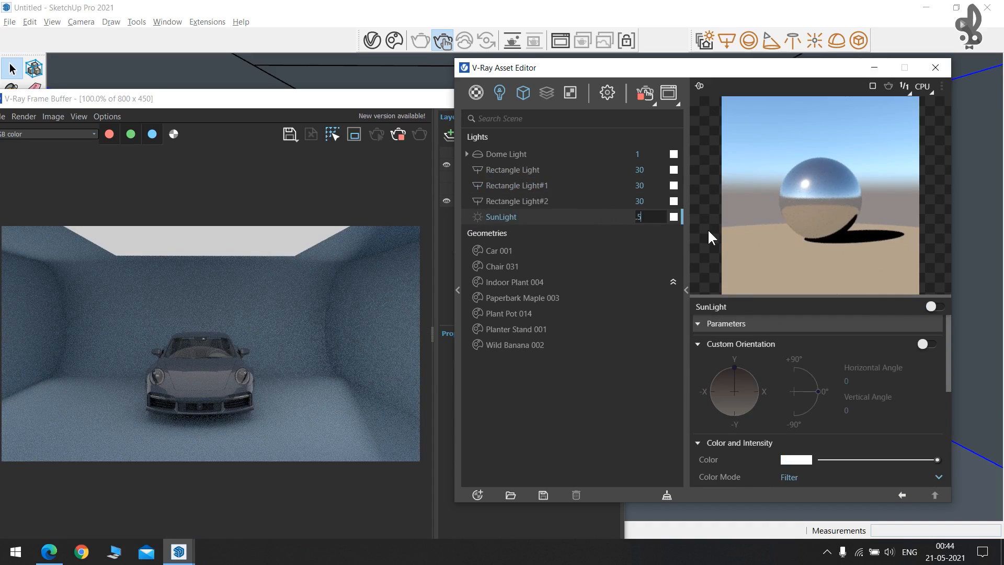
key("Return")
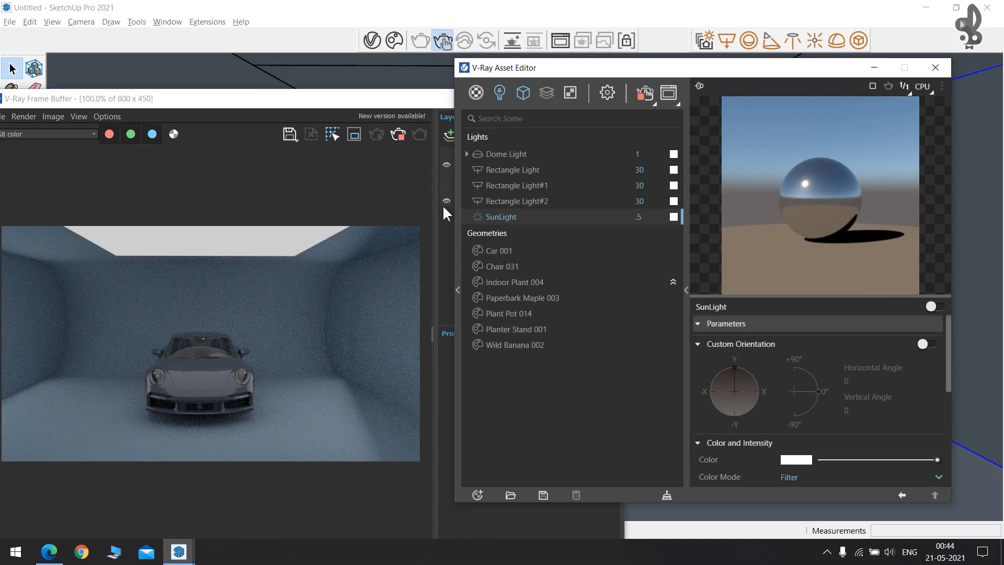
Raise the rectangle light intensity to 50 and minimize the Asset Editor.
left_click(543, 170)
double_click(639, 169)
type("5")
key("Return")
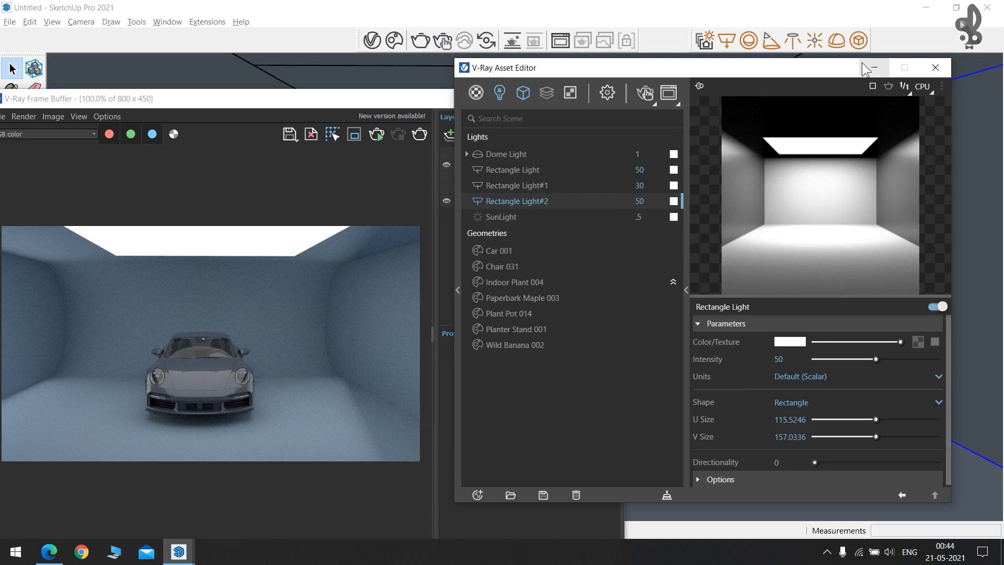
left_click(874, 68)
middle_click_drag(702, 318, 858, 293, "shift")
mouse_move(725, 296)
middle_mouse_down()
mouse_move(701, 341)
mouse_move(716, 319)
middle_mouse_up()
Rotate the car to about -67° and close the Frame Buffer.
left_click(716, 319)
key("m")
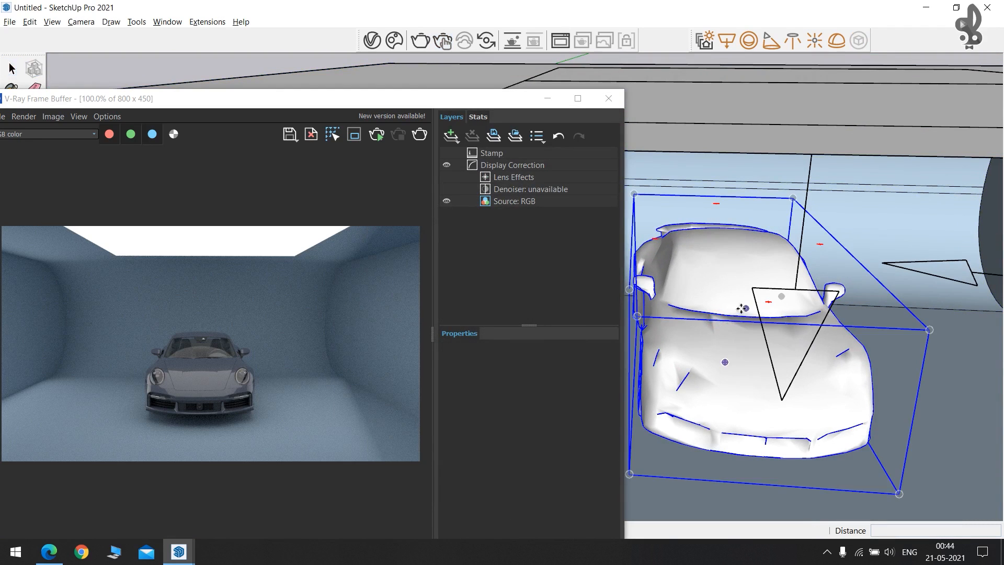
left_click(769, 302)
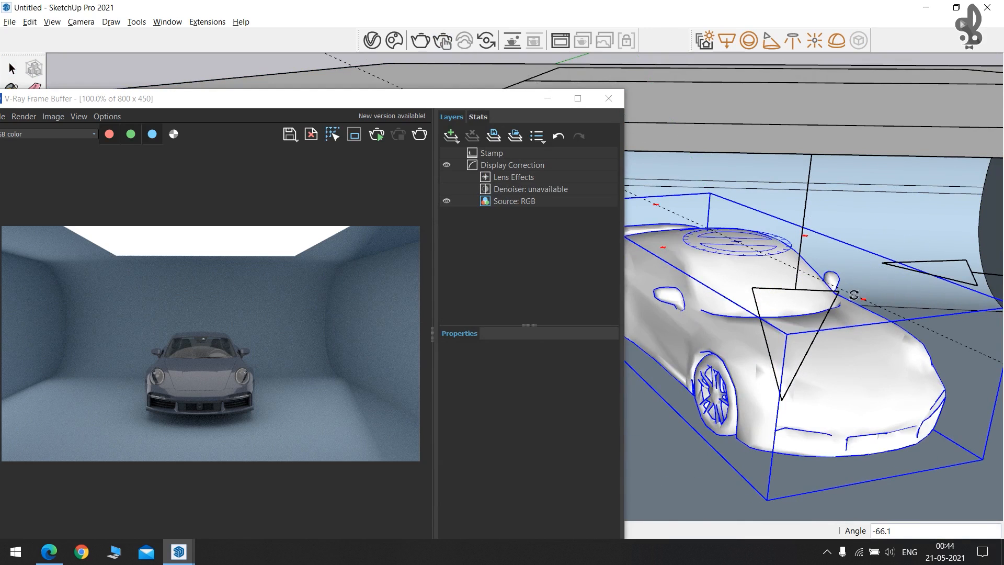
mouse_move(851, 295)
middle_mouse_down()
mouse_move(725, 313)
mouse_move(721, 303)
mouse_move(731, 302)
middle_mouse_up()
left_click(607, 99)
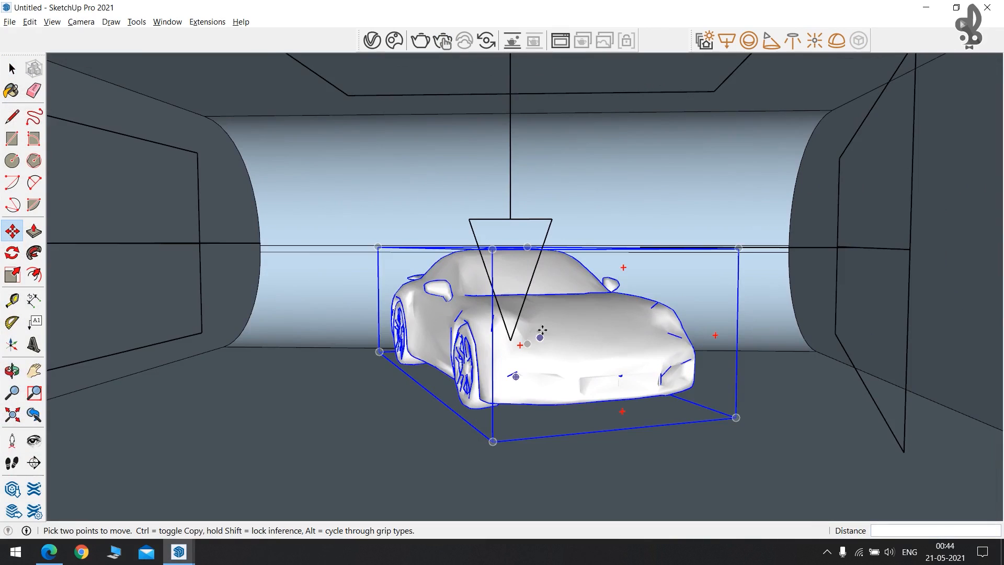
key("space")
left_click(773, 402)
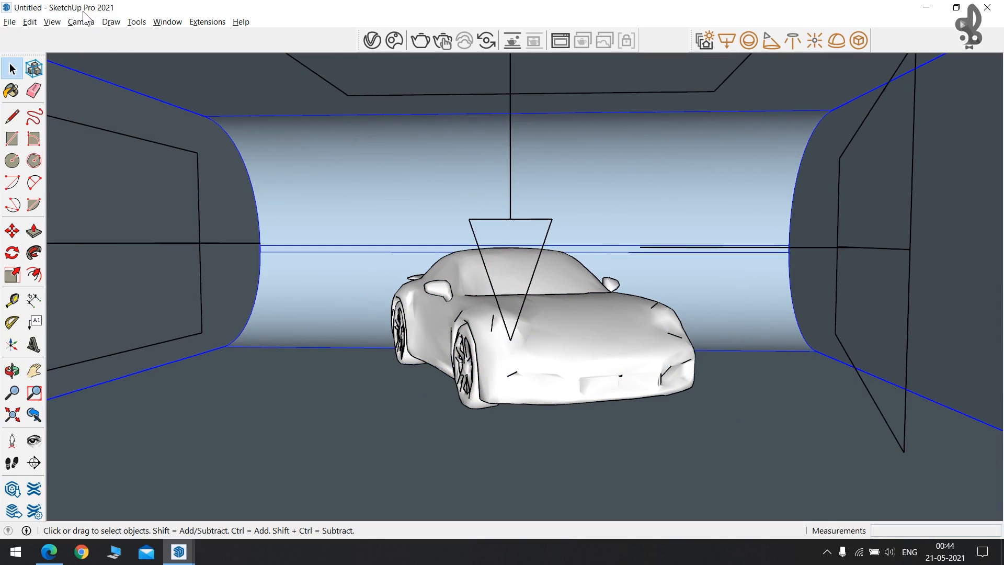
Save the current front-on camera view as Scene 1 via View > Animation > Add Scene.
left_click(53, 22)
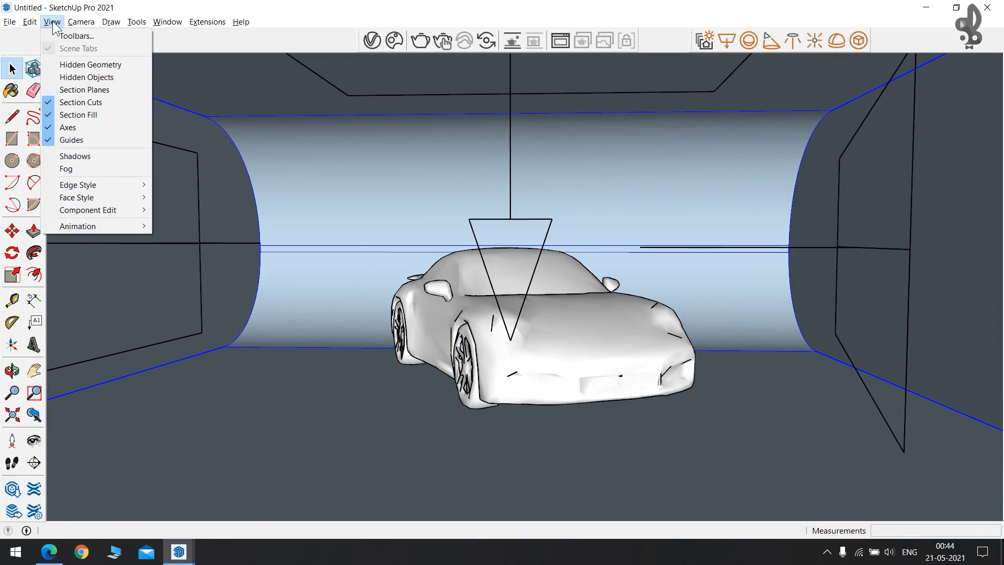
mouse_move(124, 228)
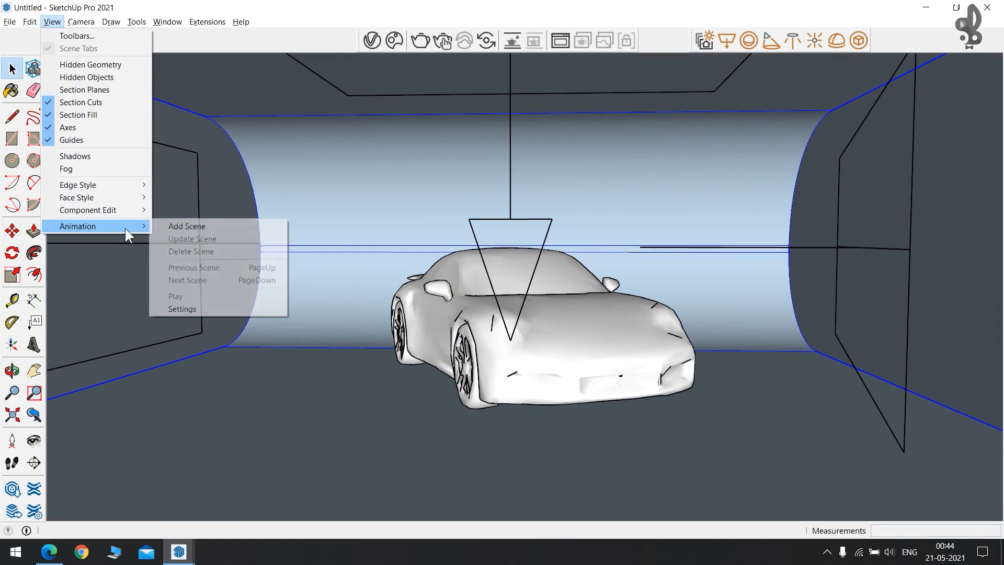
left_click(192, 228)
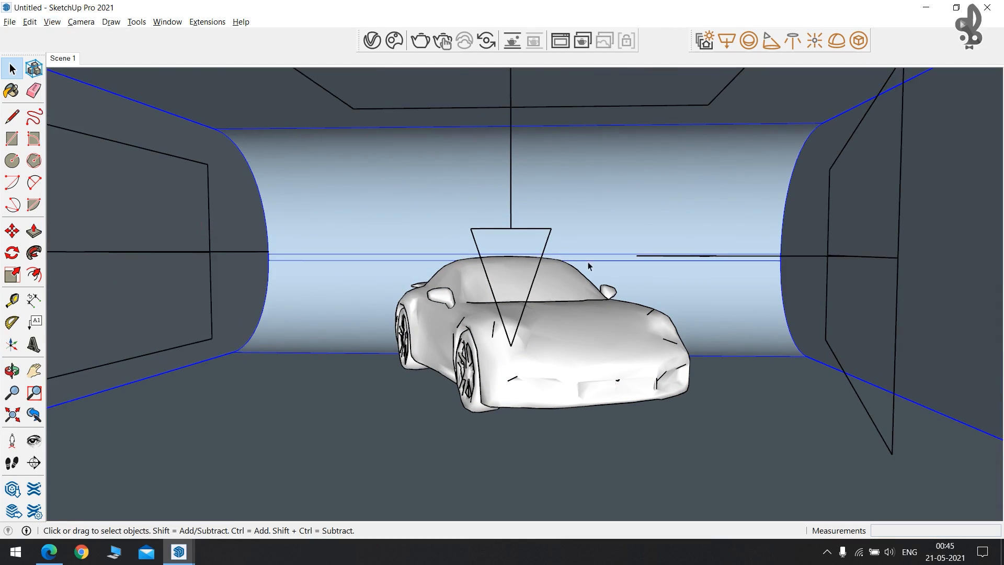
middle_click_drag(471, 235, 307, 183)
left_click(59, 58)
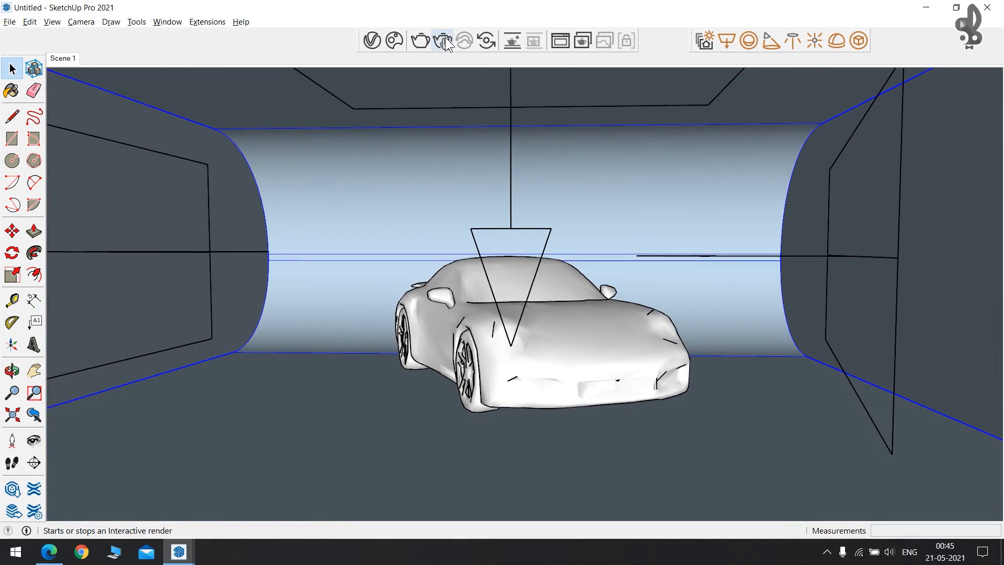
Start an interactive render and add an Exposure layer set to 1.042.
left_click(444, 41)
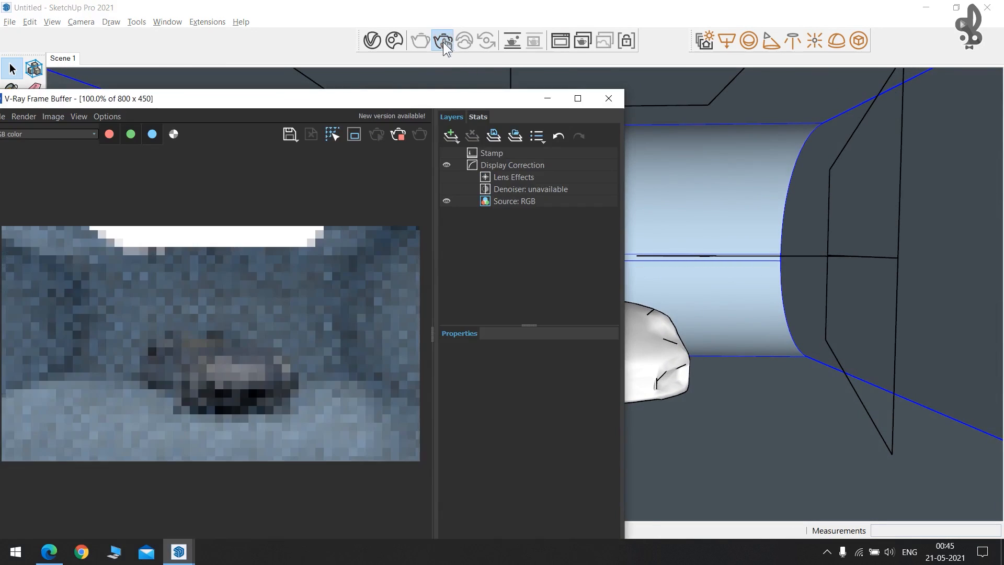
left_click_drag(388, 96, 477, 21)
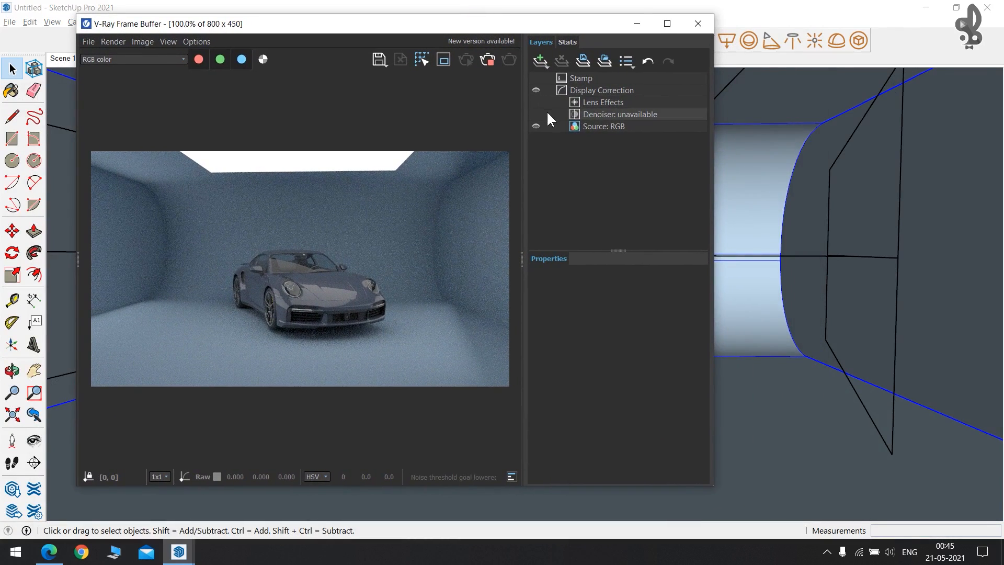
scroll(184, 317, "up", 1)
scroll(190, 317, "down", 1)
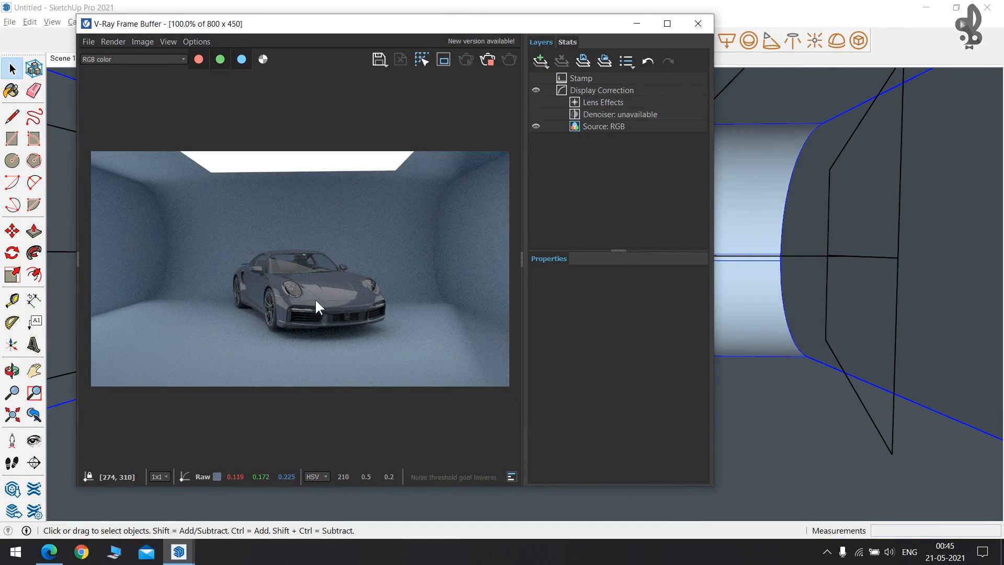
left_click(539, 59)
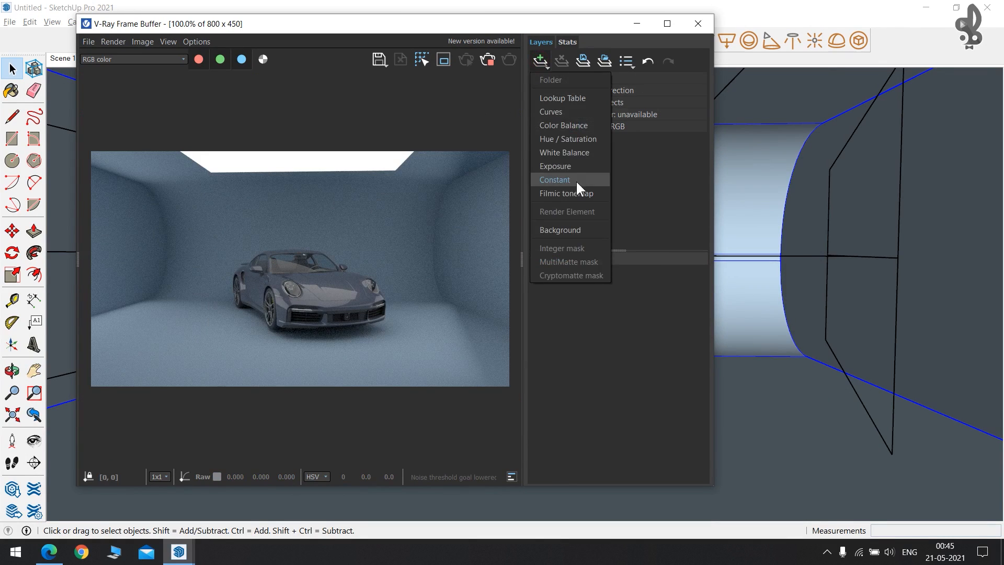
left_click(570, 166)
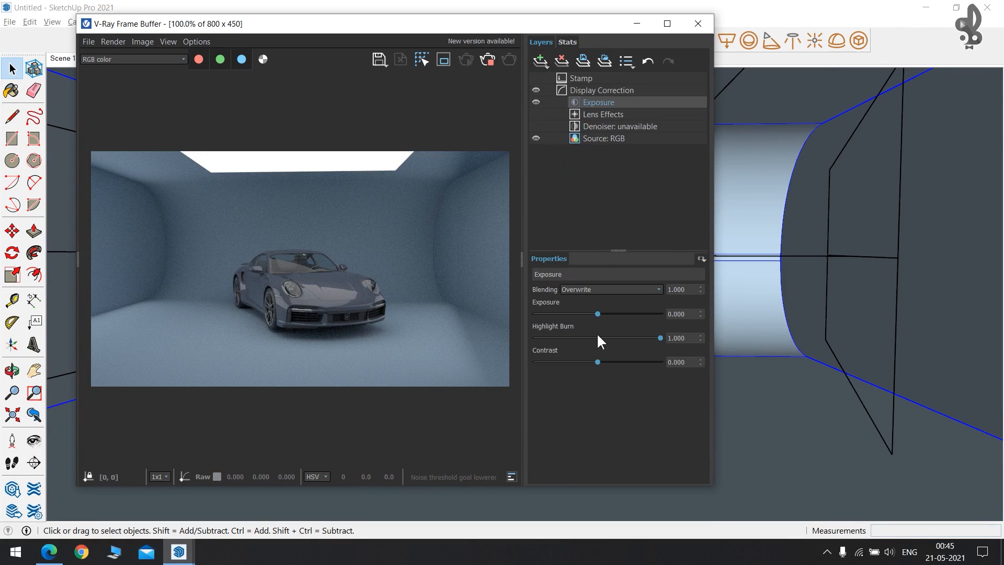
left_click_drag(600, 315, 611, 315)
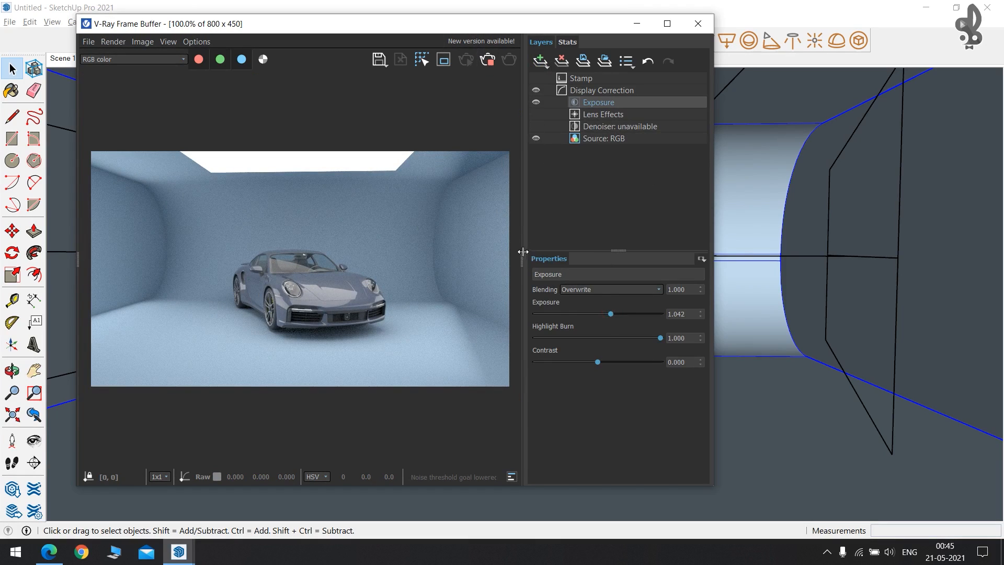
Narrow the Frame Buffer and nudge the car to a new position with Move.
left_click_drag(523, 252, 727, 260)
left_click_drag(715, 155, 463, 157)
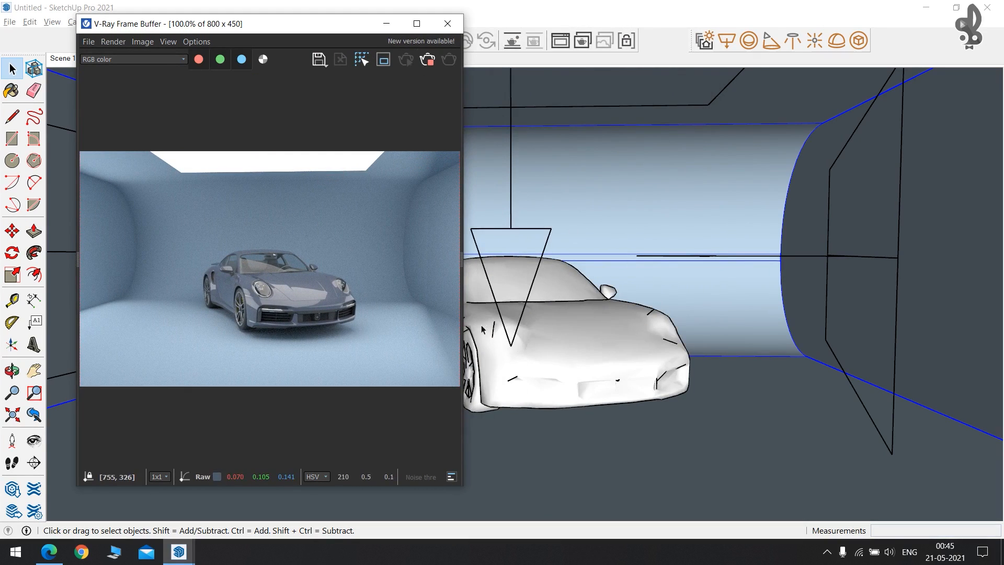
middle_click_drag(621, 335, 565, 342)
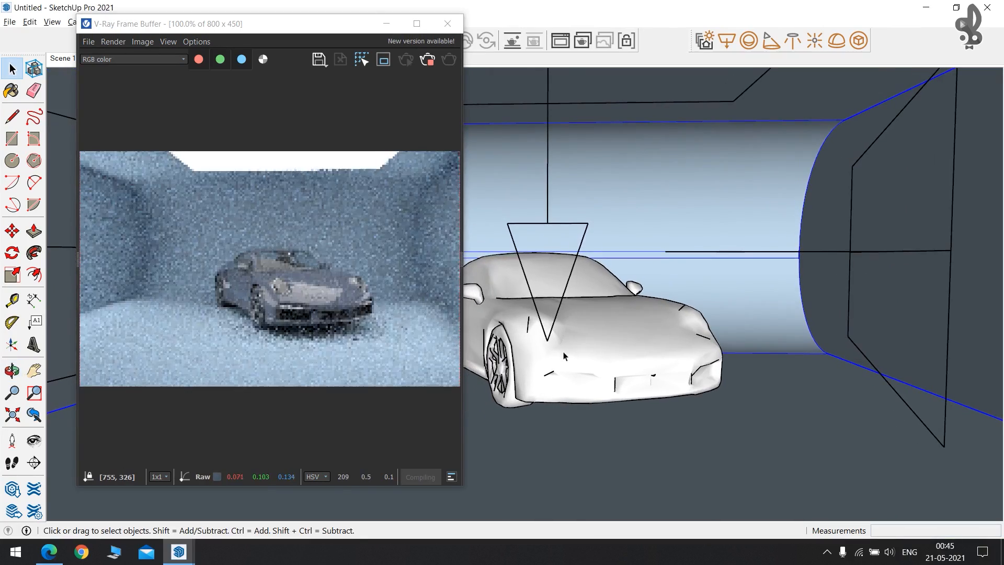
left_click(564, 342)
scroll(512, 411, "up", 2)
key("m")
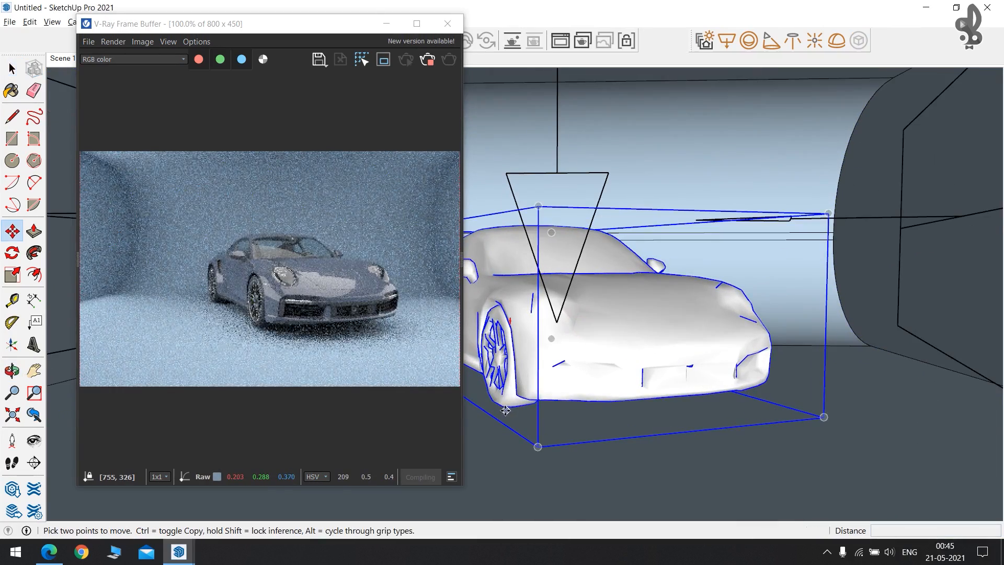
left_click(506, 408)
left_click(505, 436)
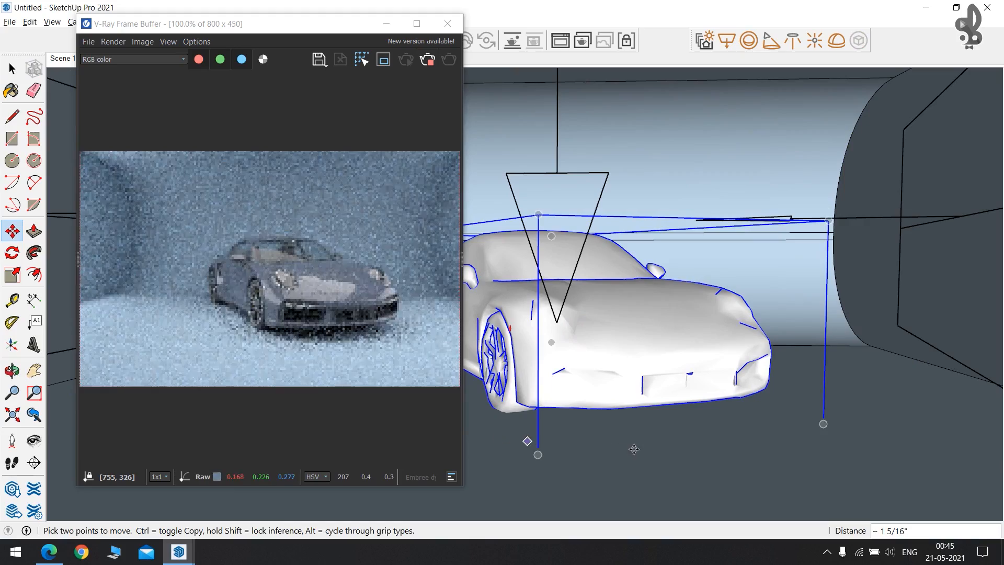
key("space")
left_click(657, 454)
Orbit to a new angle and shift the Frame Buffer aside to see the car.
middle_click_drag(745, 287, 731, 291)
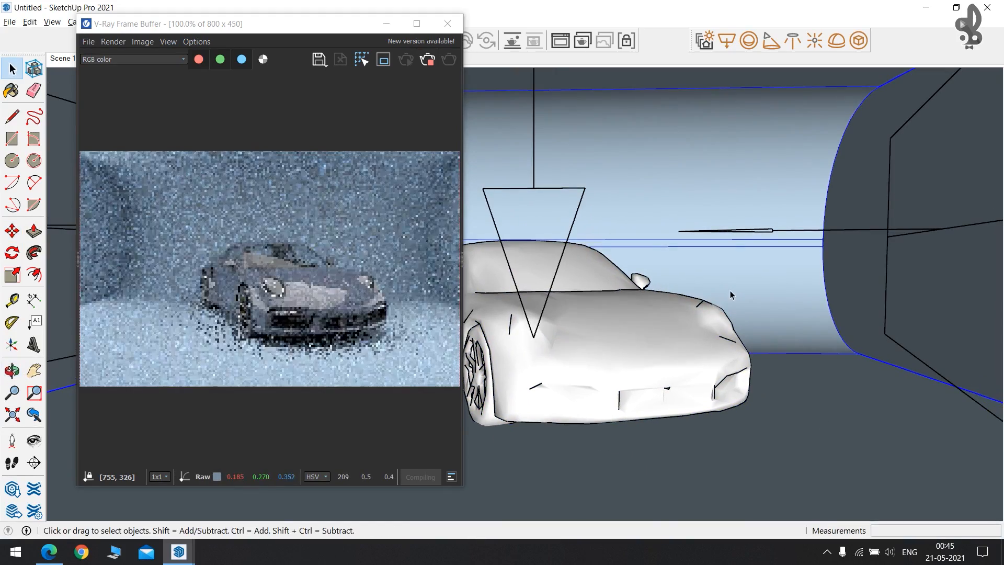
mouse_move(681, 326)
middle_mouse_down()
mouse_move(701, 321)
mouse_move(676, 305)
mouse_move(678, 278)
middle_mouse_up()
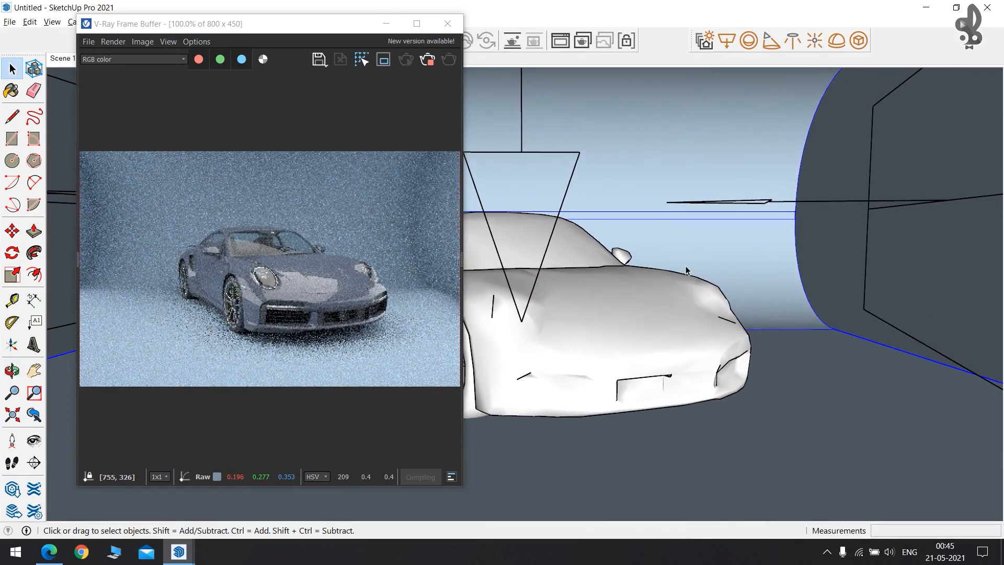
left_click_drag(324, 28, 276, 38)
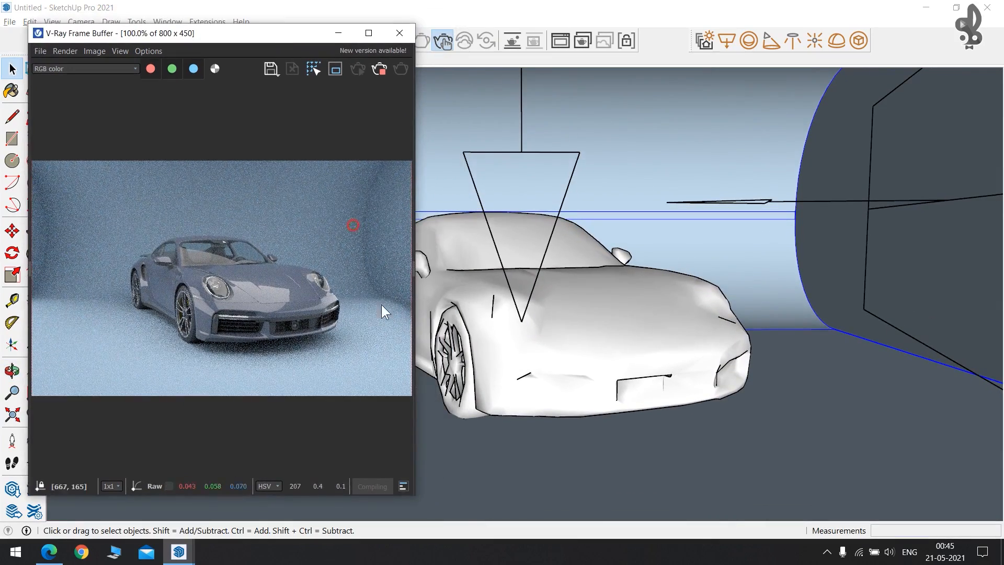
left_click(591, 325)
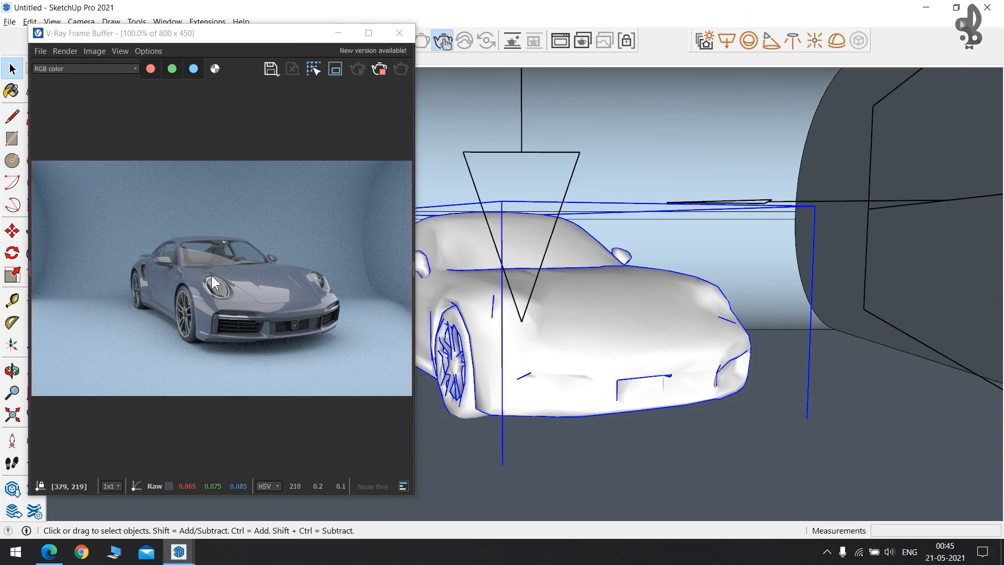
left_click_drag(312, 37, 258, 69)
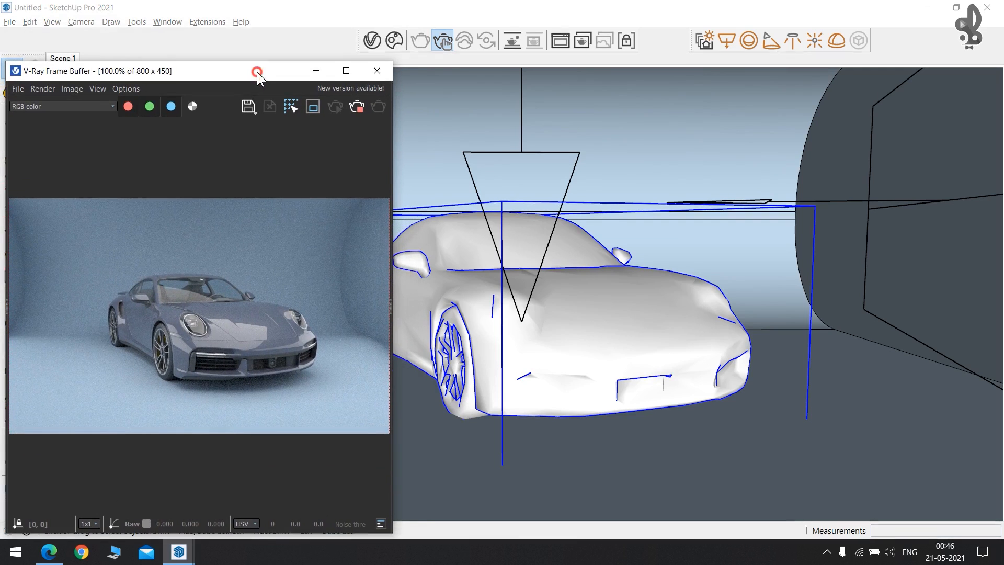
Show the Asset Editor's Geometry list, preview the Cosmos assets, and select Car 001.
left_click(372, 42)
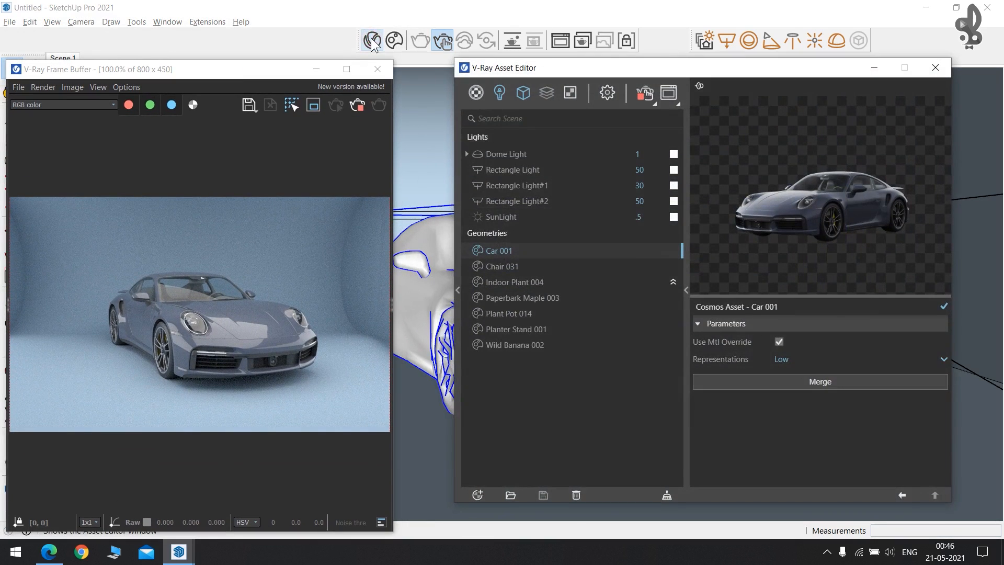
left_click_drag(524, 74, 583, 65)
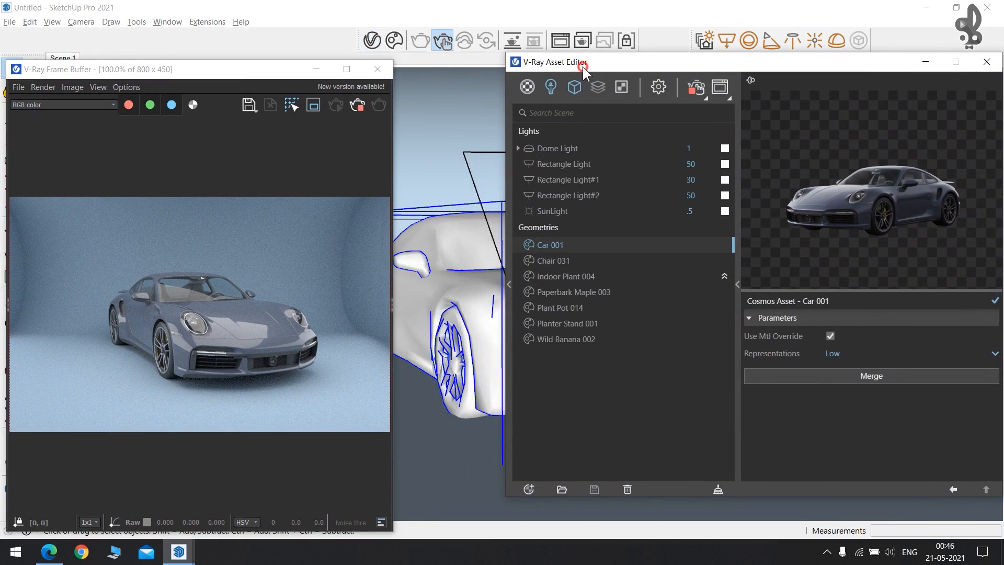
left_click(527, 87)
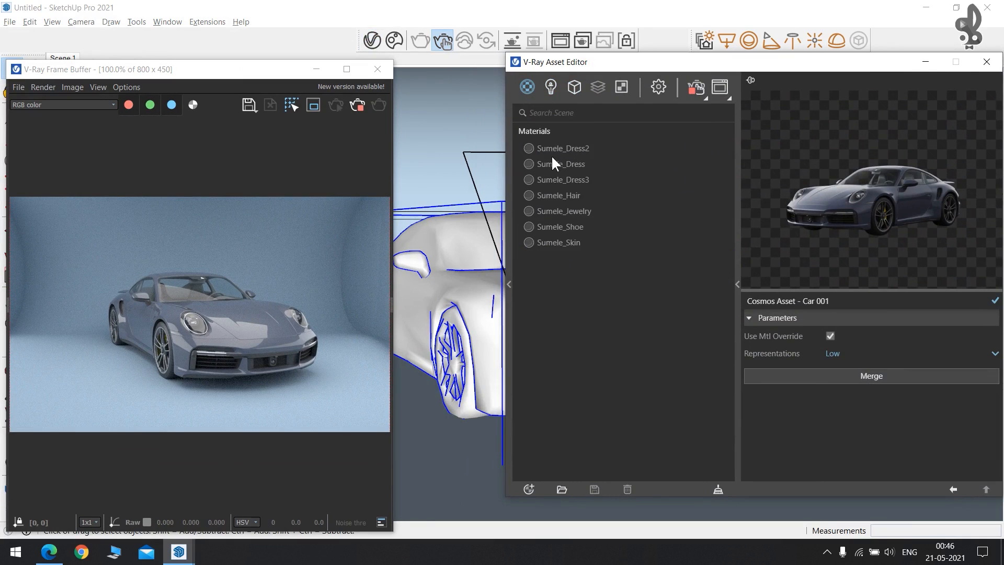
left_click(575, 93)
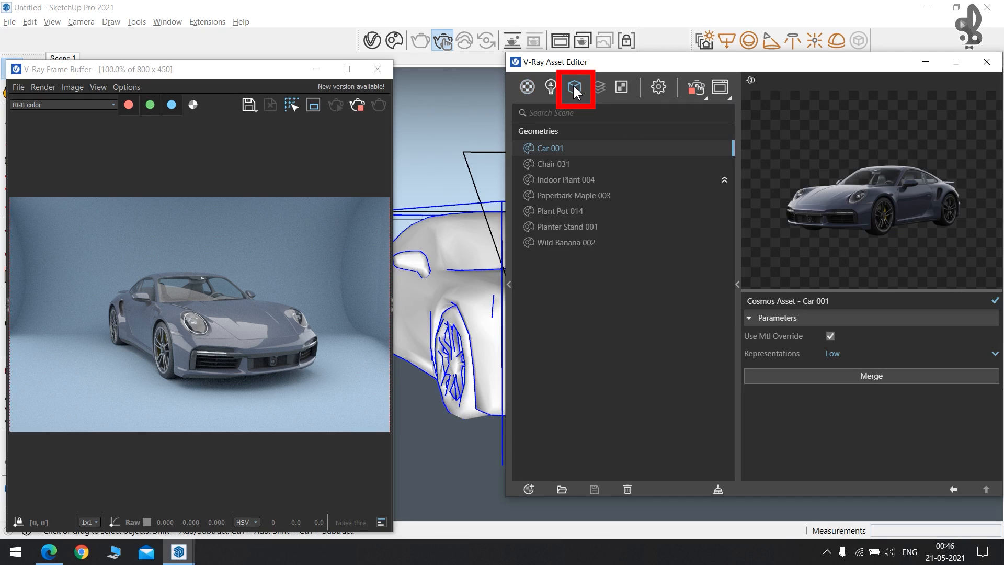
left_click(553, 164)
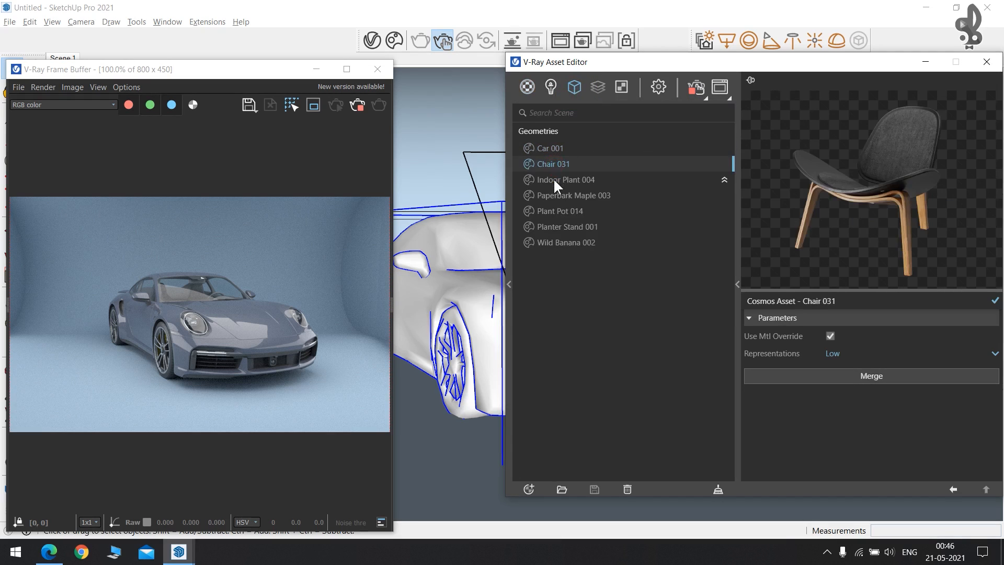
left_click(554, 181)
left_click(556, 195)
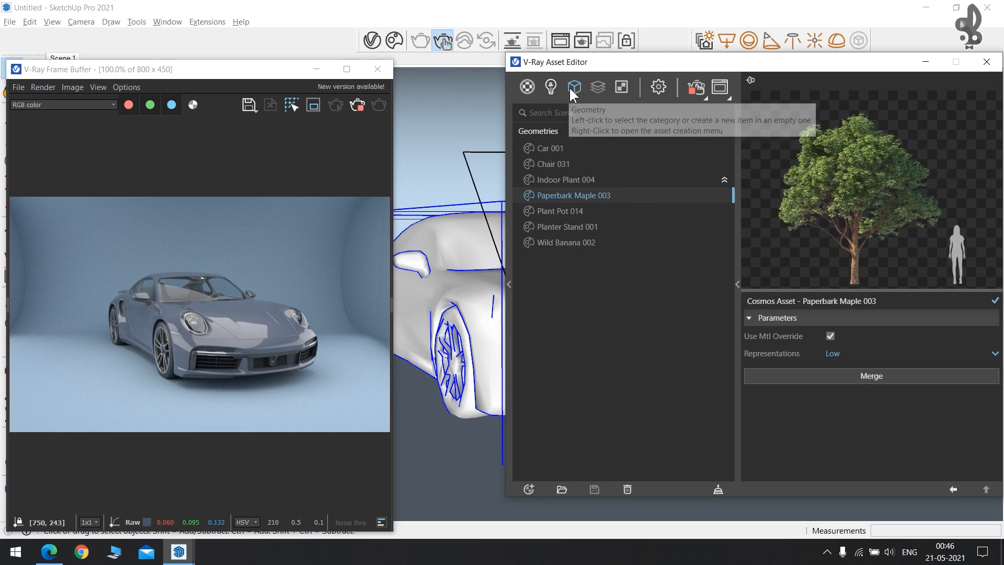
left_click(549, 146)
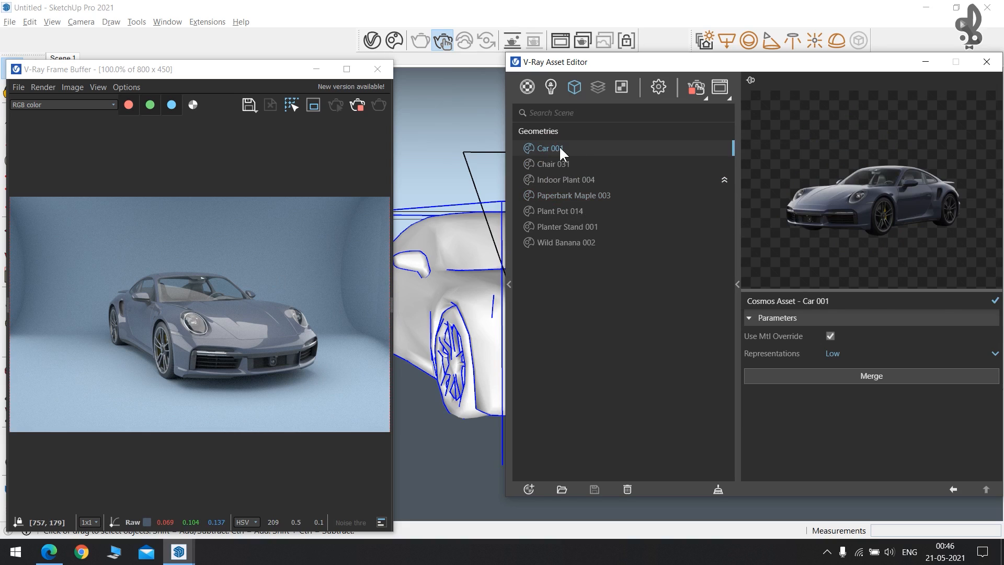
left_click_drag(648, 63, 558, 30)
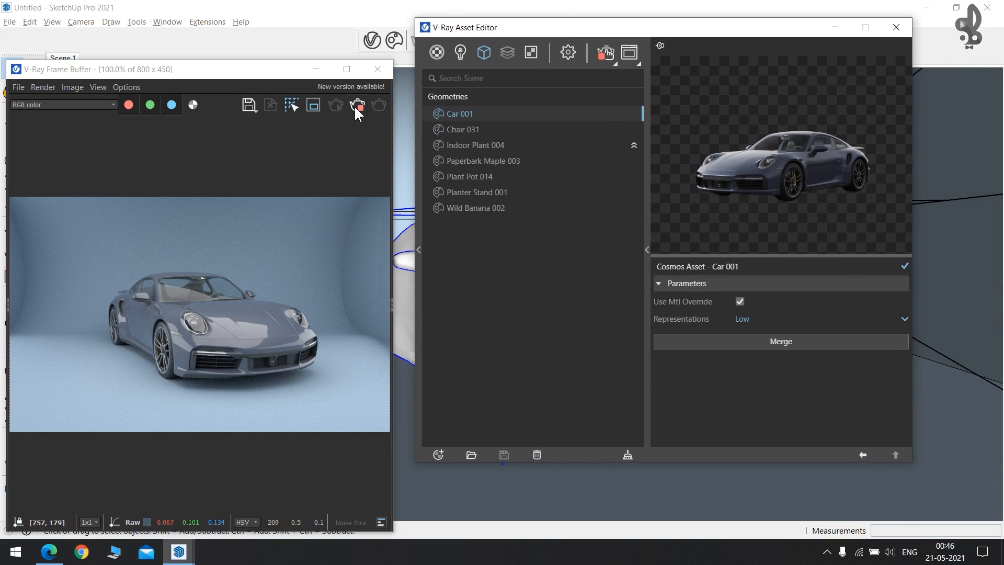
Stop the render, merge Car 001 into a proxy mesh, and expand its 14 materials.
left_click(356, 107)
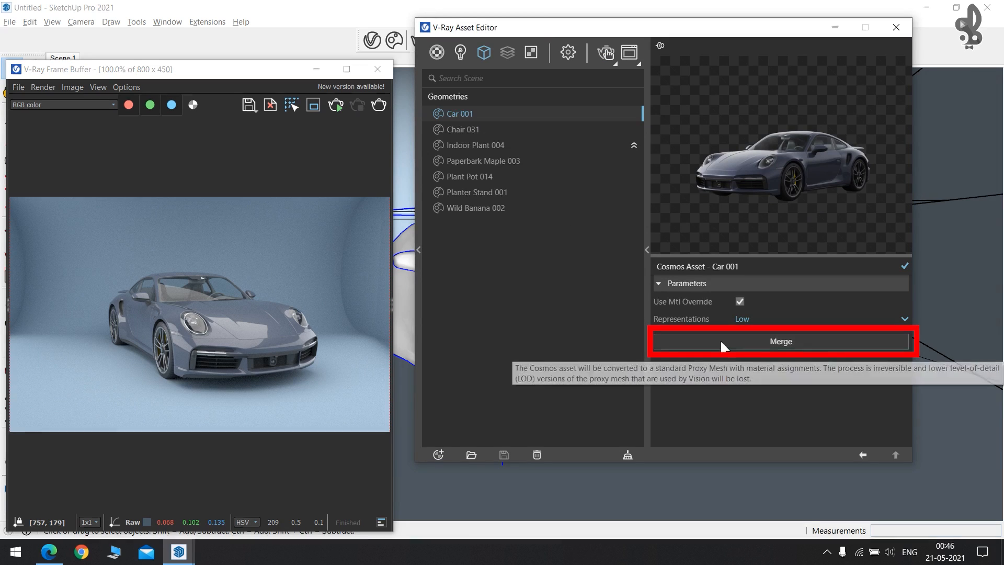
left_click(760, 346)
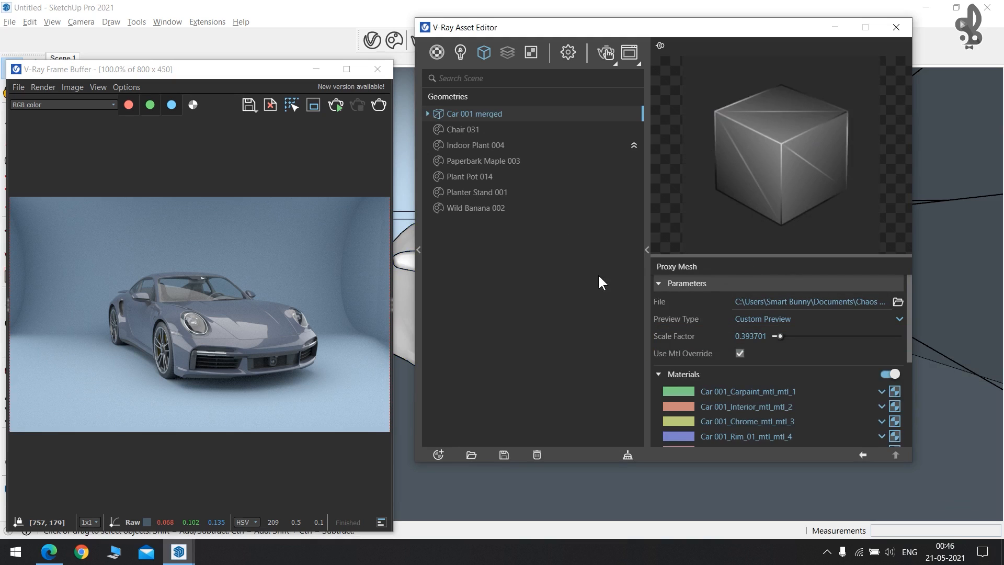
scroll(745, 360, "down", 5)
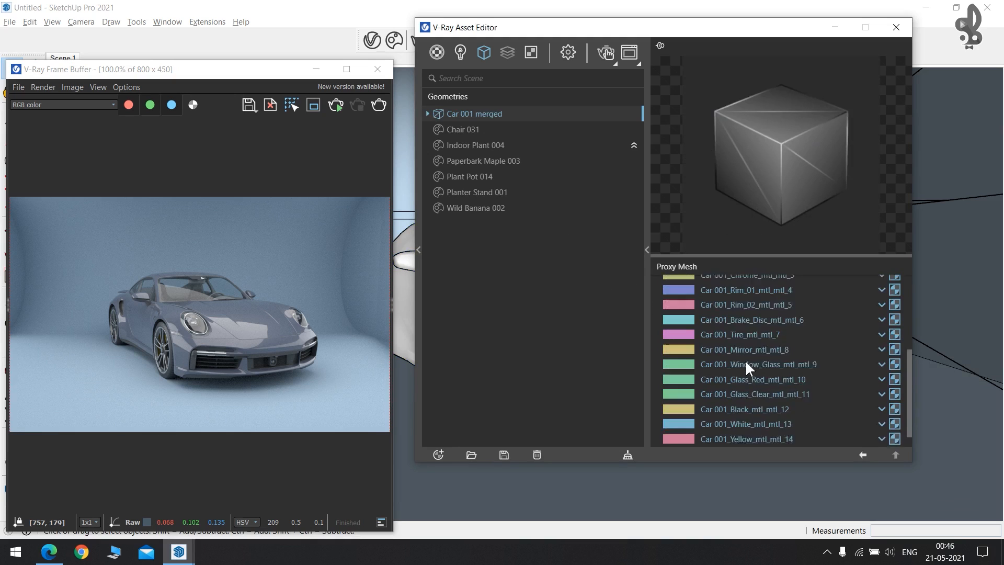
scroll(746, 363, "up", 4)
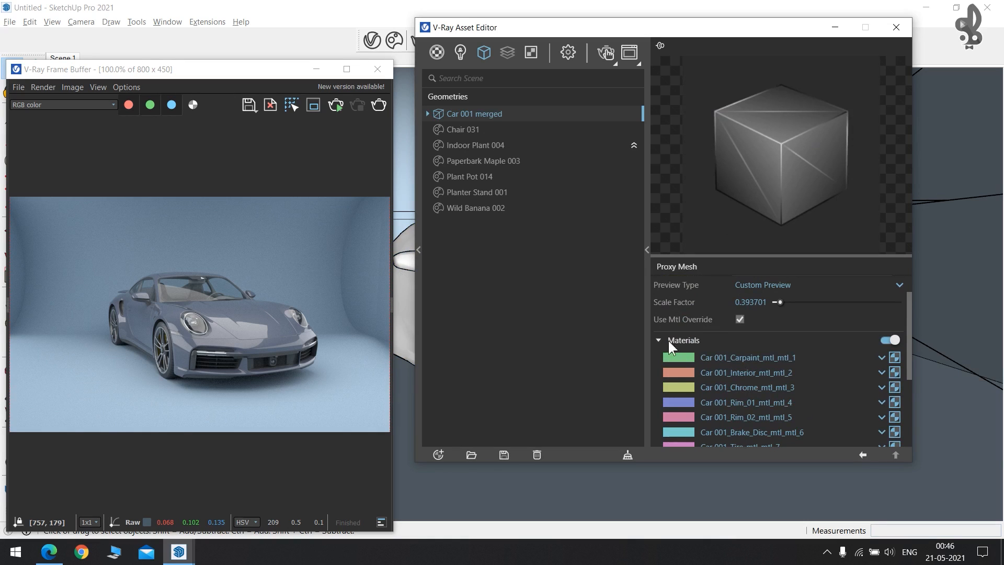
scroll(693, 364, "down", 4)
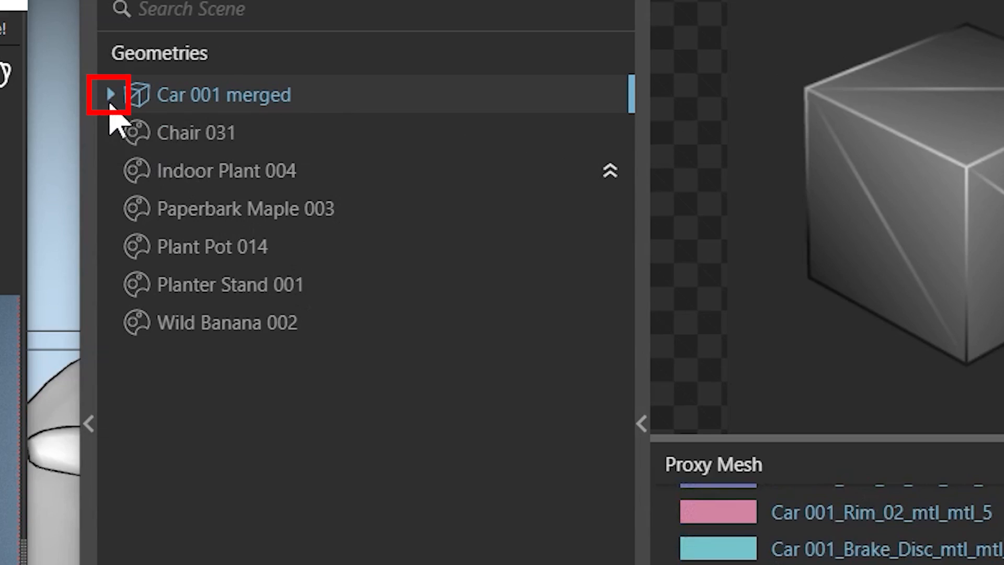
left_click(111, 95)
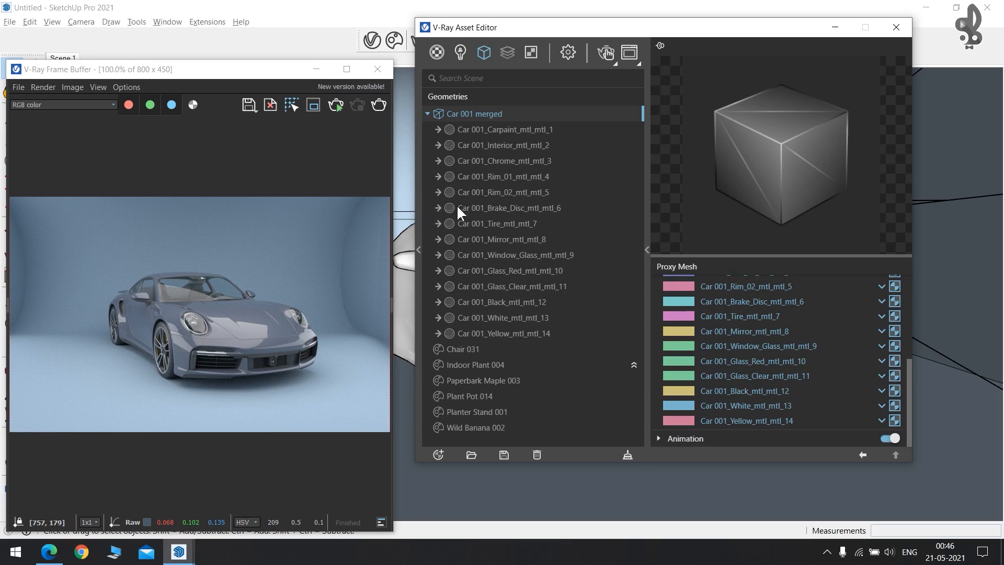
Show the Car 001_Carpaint material's Generic settings and start a new render.
left_click(469, 129)
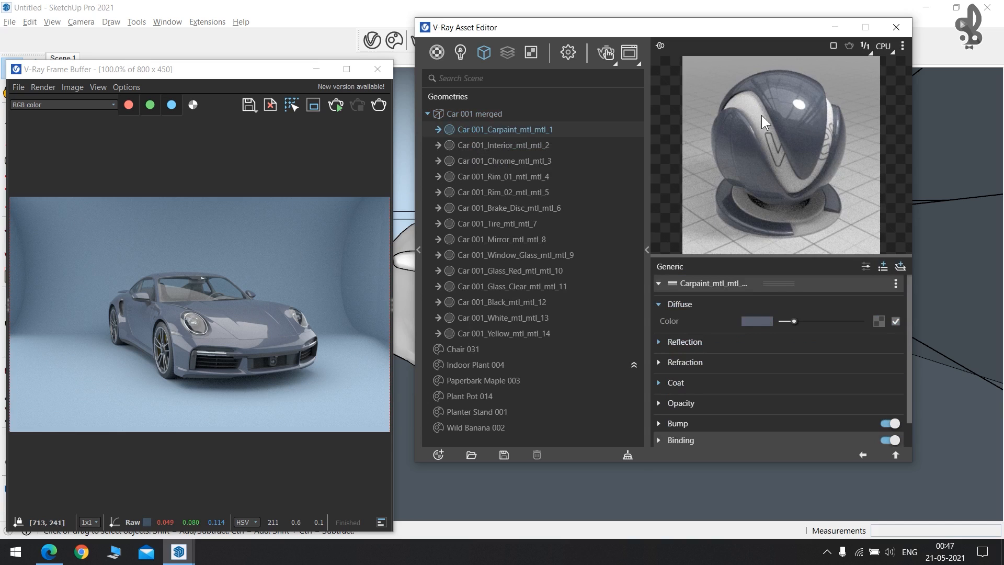
left_click(475, 145)
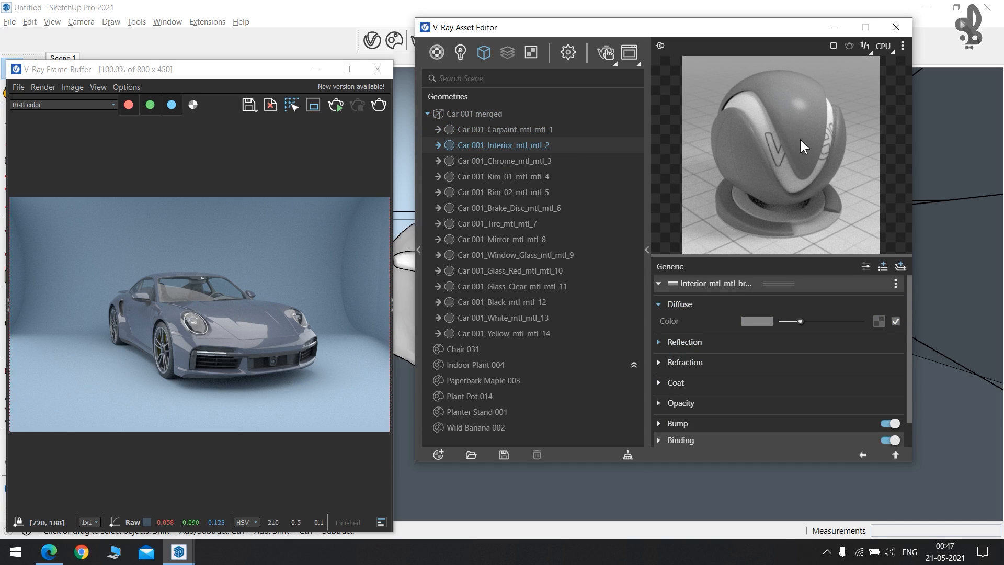
left_click(494, 130)
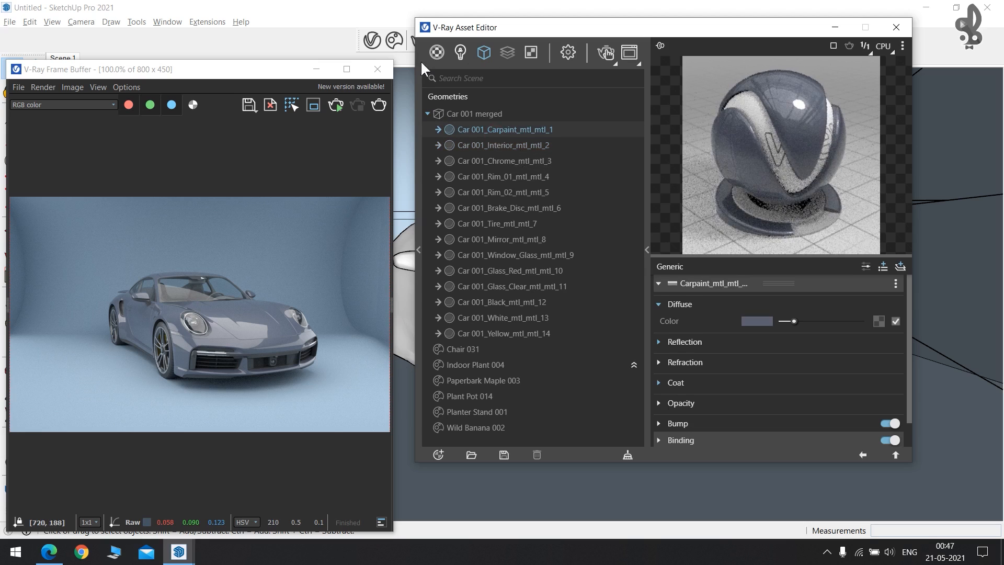
left_click(608, 49)
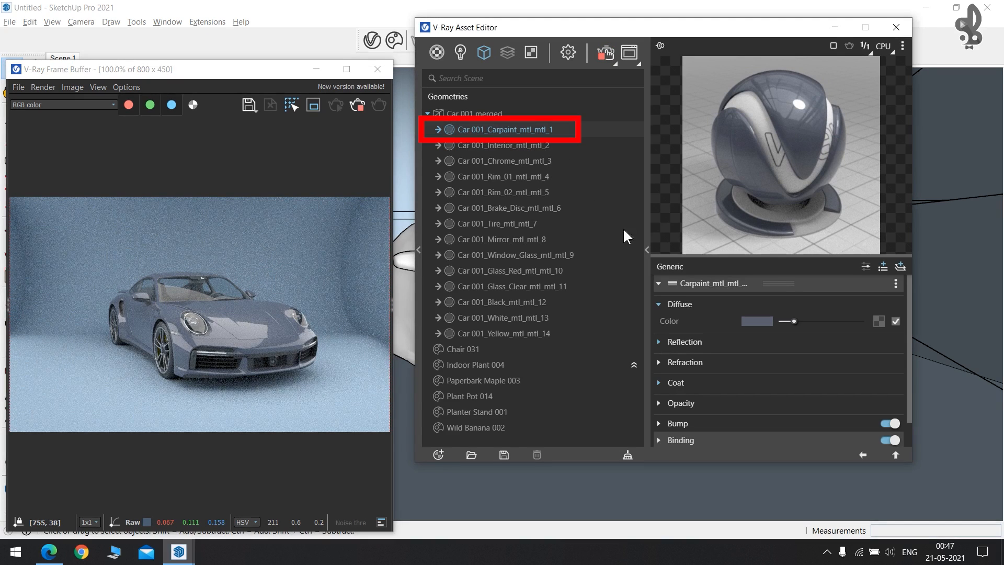
Change the Carpaint diffuse colour from yellow to a bright, full-strength orange in the V-Ray Color Picker.
left_click(758, 321)
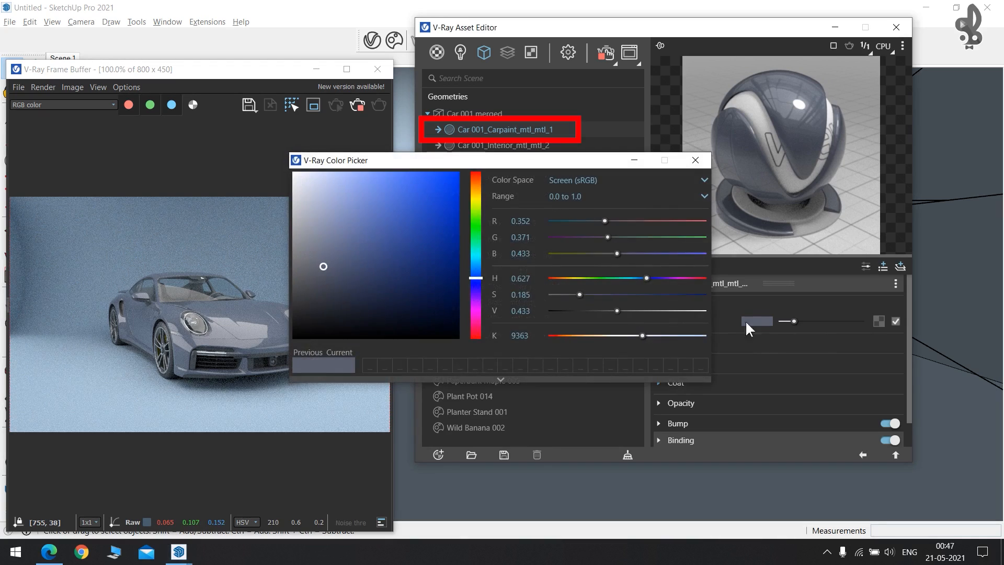
left_click_drag(444, 159, 530, 149)
left_click(555, 189)
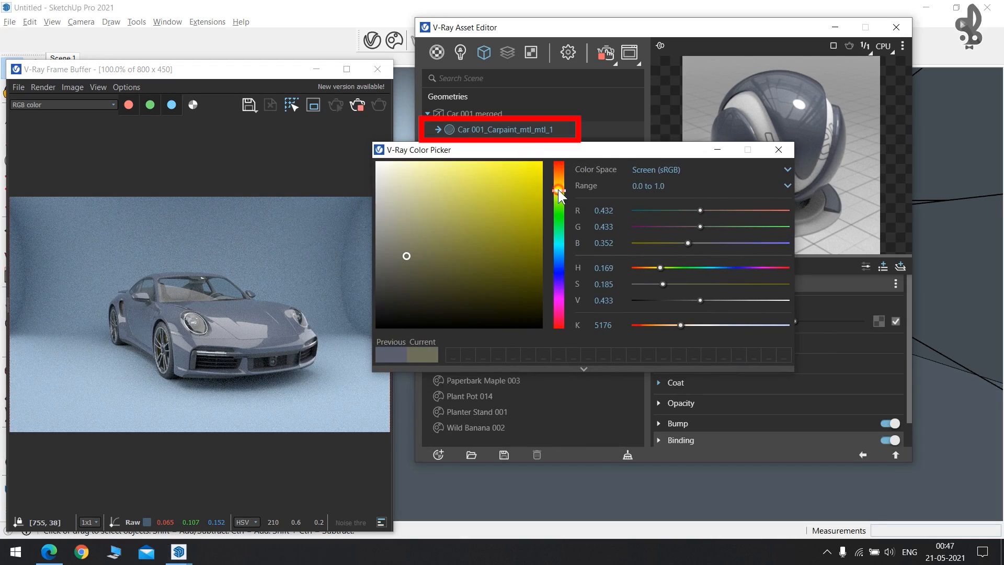
mouse_move(466, 240)
left_mouse_down()
mouse_move(523, 195)
mouse_move(554, 186)
left_mouse_up()
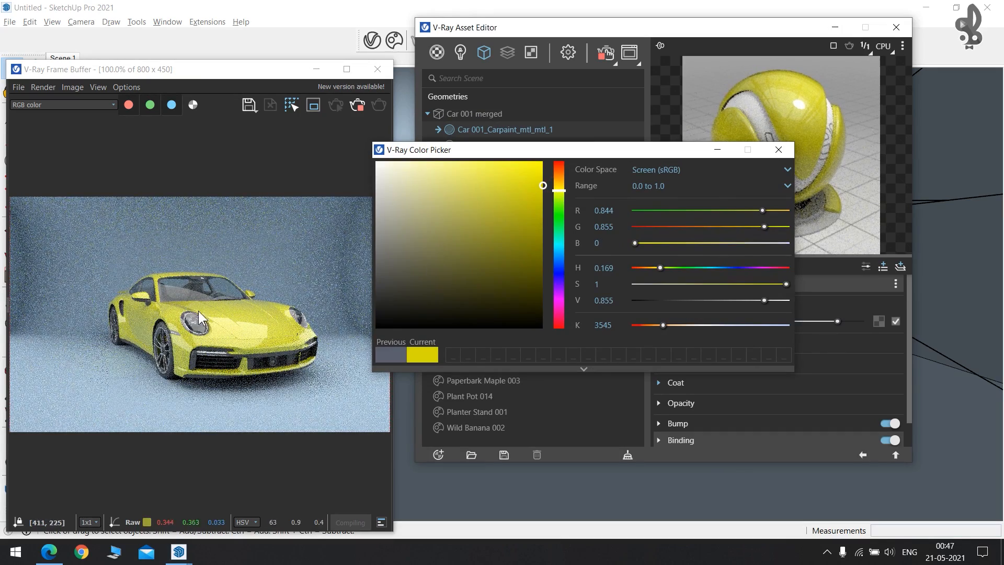
mouse_move(515, 190)
left_mouse_down()
mouse_move(598, 164)
mouse_move(559, 179)
left_mouse_up()
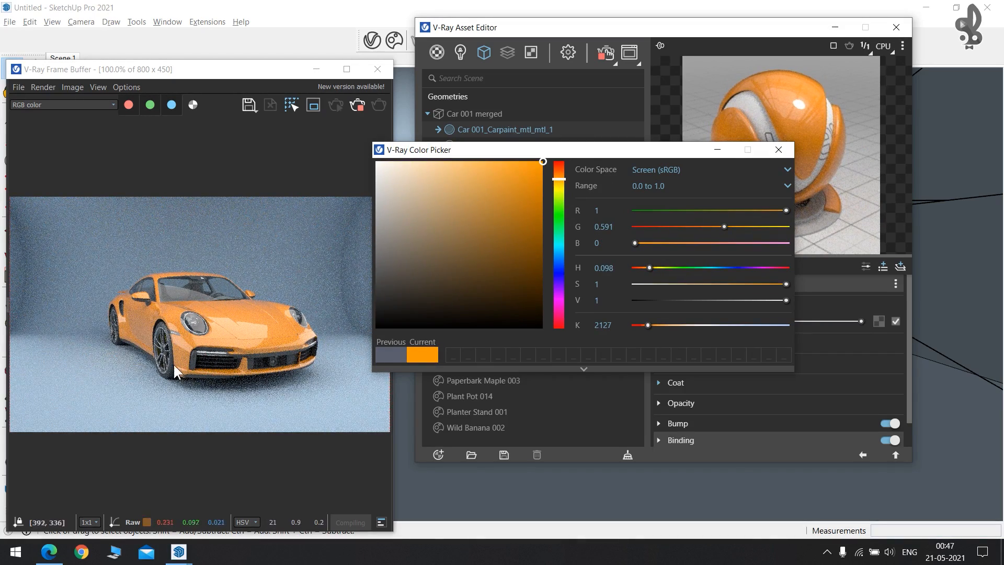
mouse_move(523, 208)
left_mouse_down()
mouse_move(539, 234)
mouse_move(534, 164)
left_mouse_up()
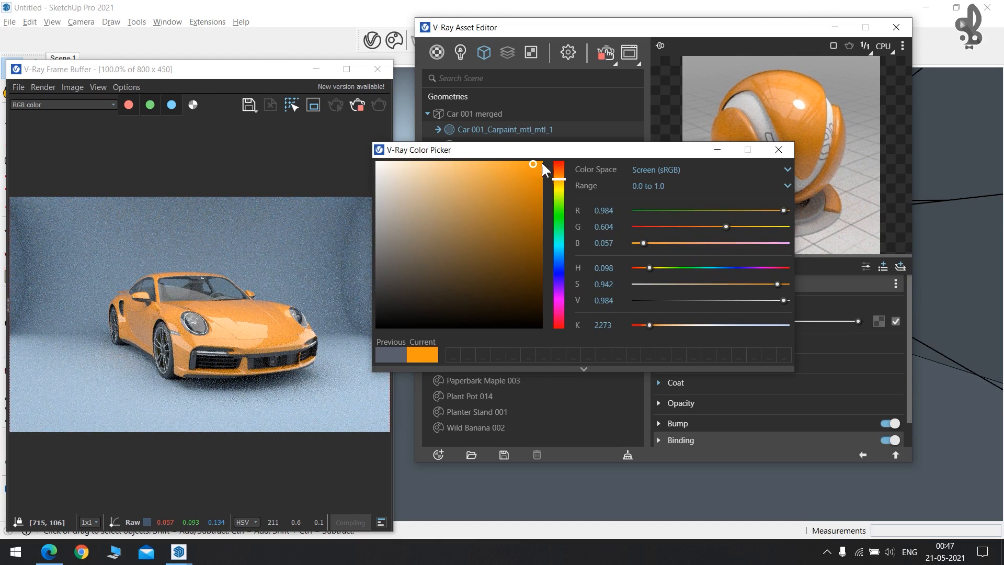
left_click(779, 151)
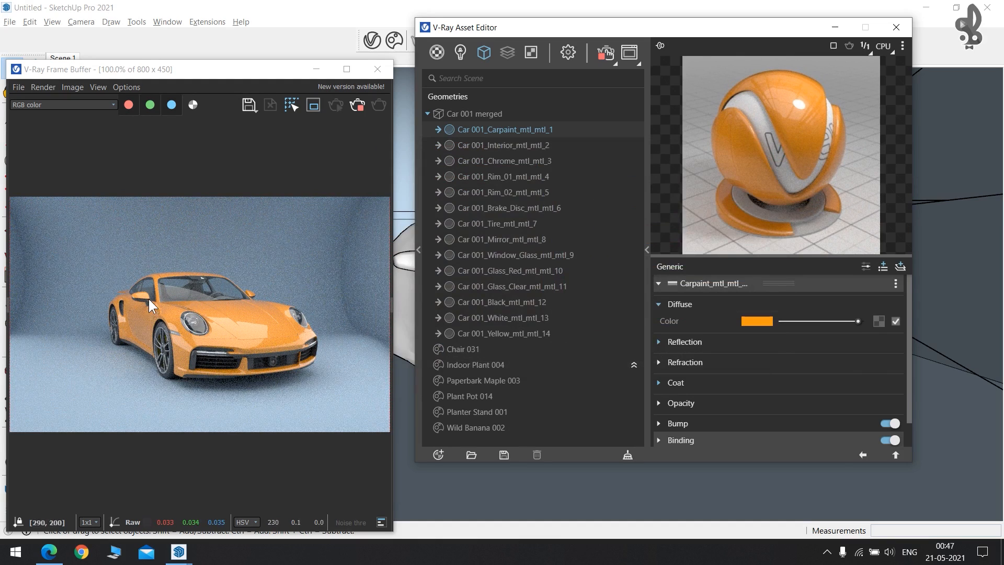
mouse_move(598, 37)
left_mouse_down()
mouse_move(745, 45)
mouse_move(793, 62)
left_mouse_up()
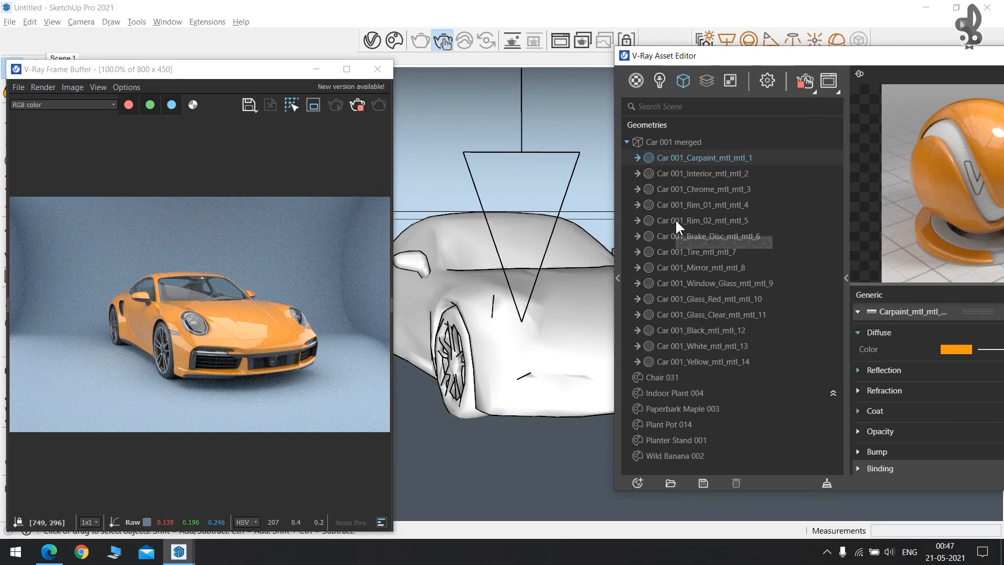
Look over the Tire and Window_Glass materials, then bring up Rim_02's settings with its grey diffuse.
left_click(692, 253)
left_click_drag(745, 61, 576, 14)
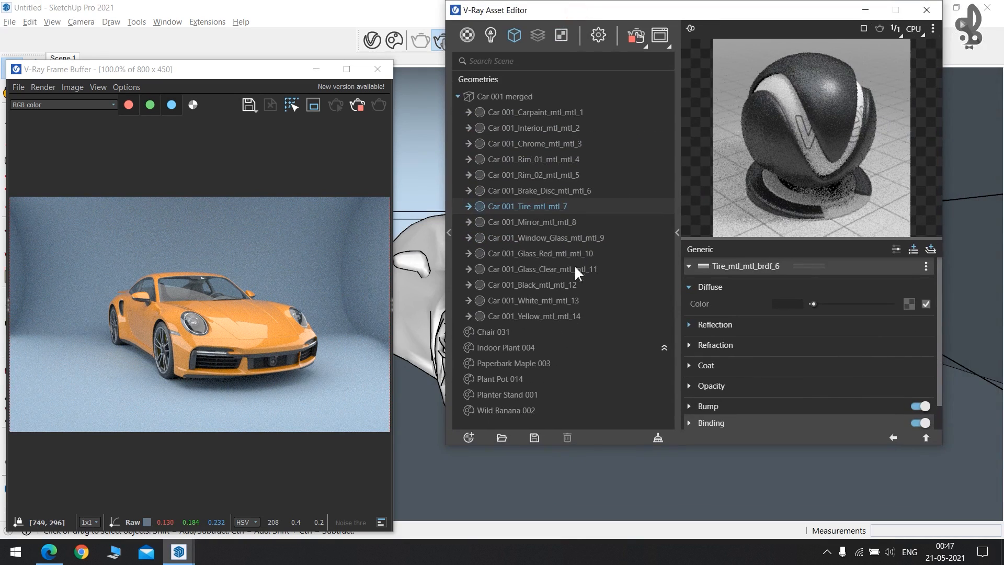
left_click(529, 234)
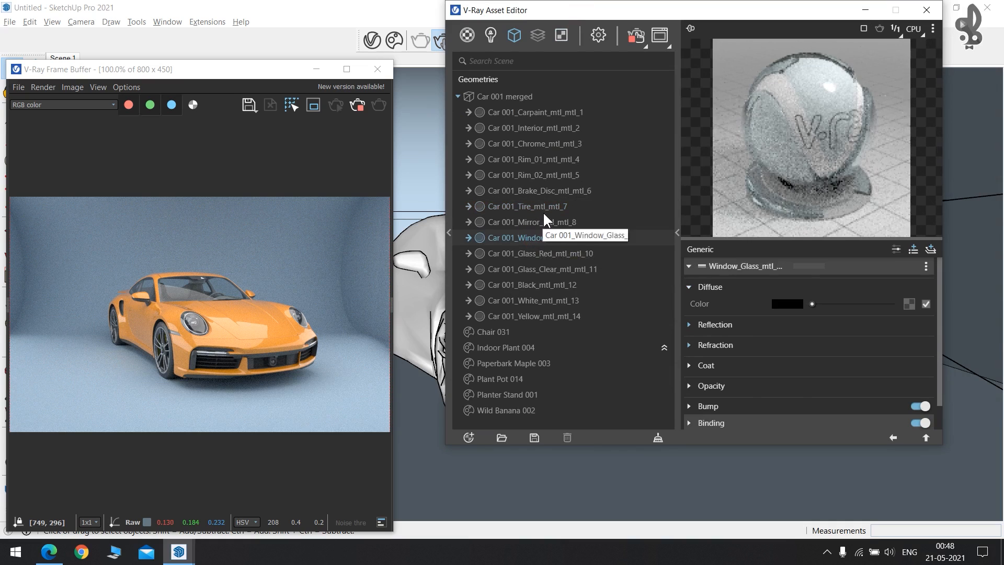
left_click(529, 175)
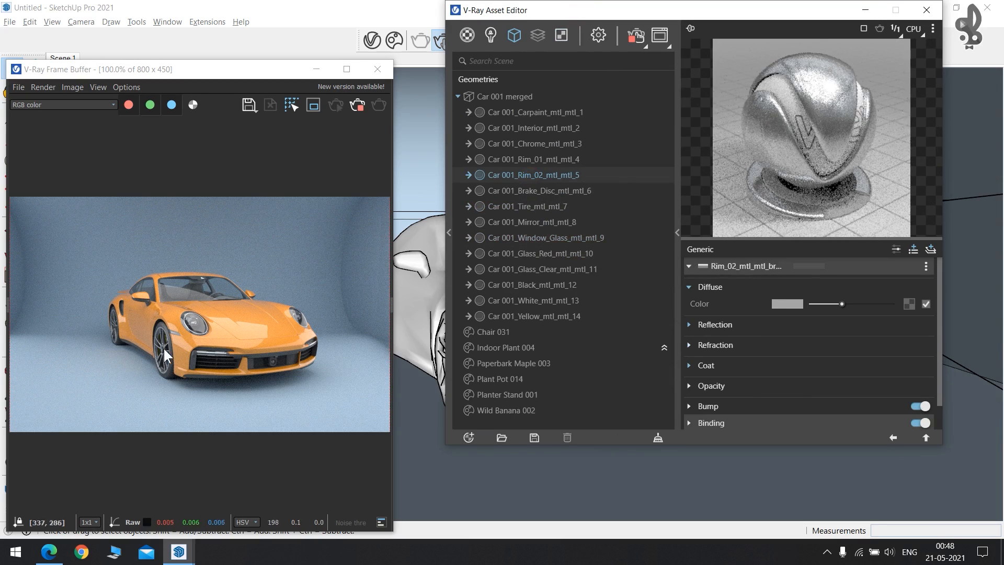
Set Rim_02's diffuse colour and reflection colour both to pure red.
left_click(795, 305)
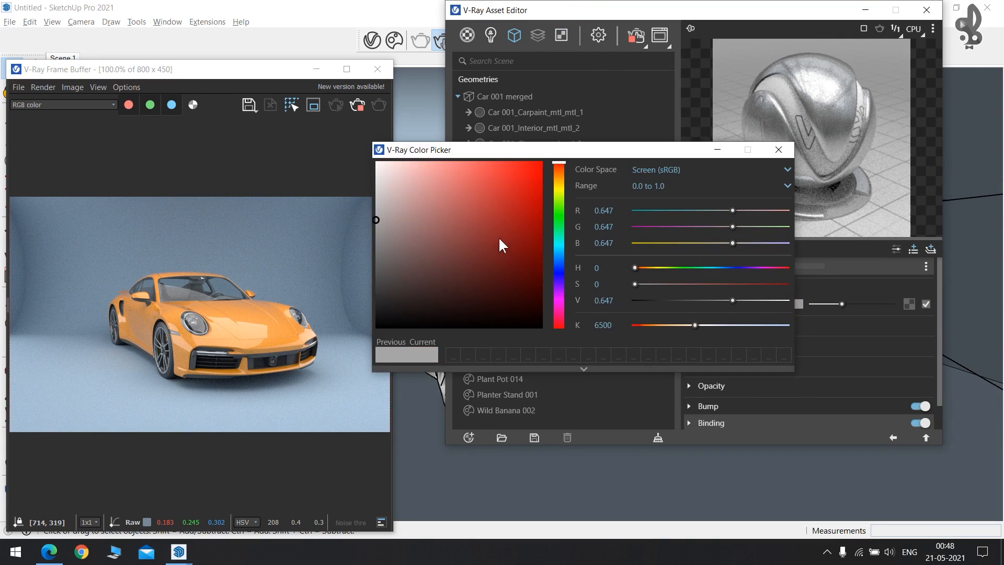
left_click_drag(497, 237, 582, 120)
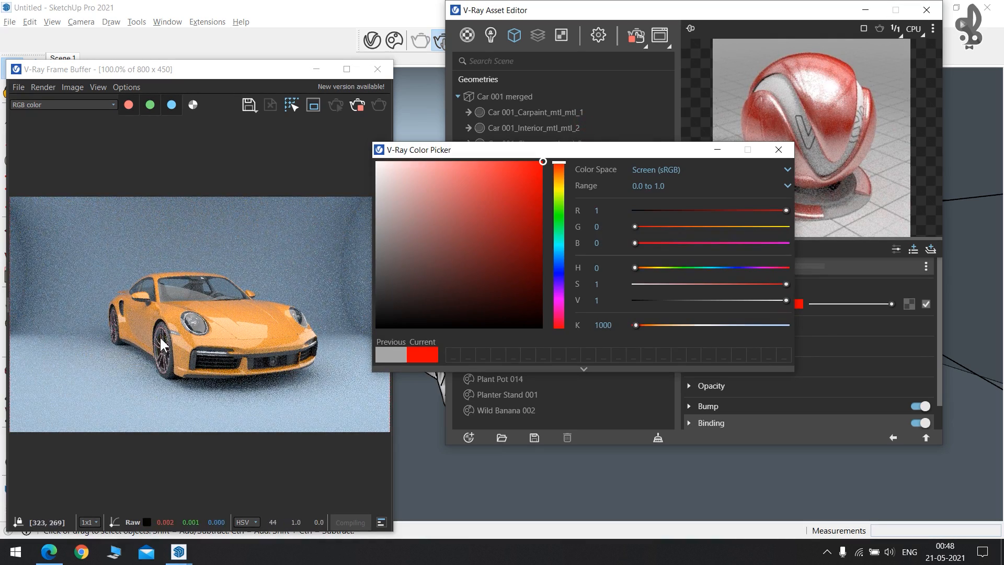
left_click(782, 151)
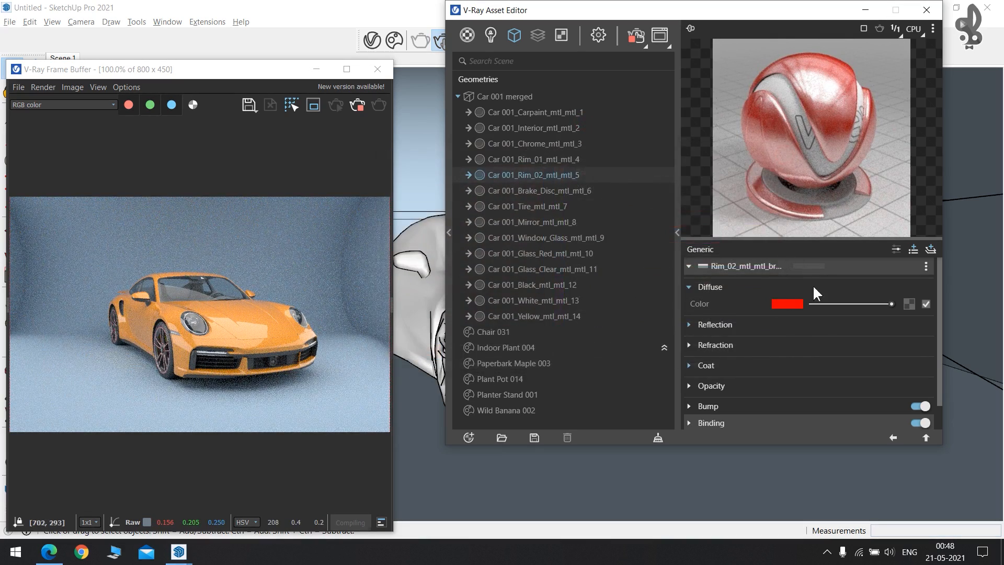
left_click(690, 325)
left_click(787, 341)
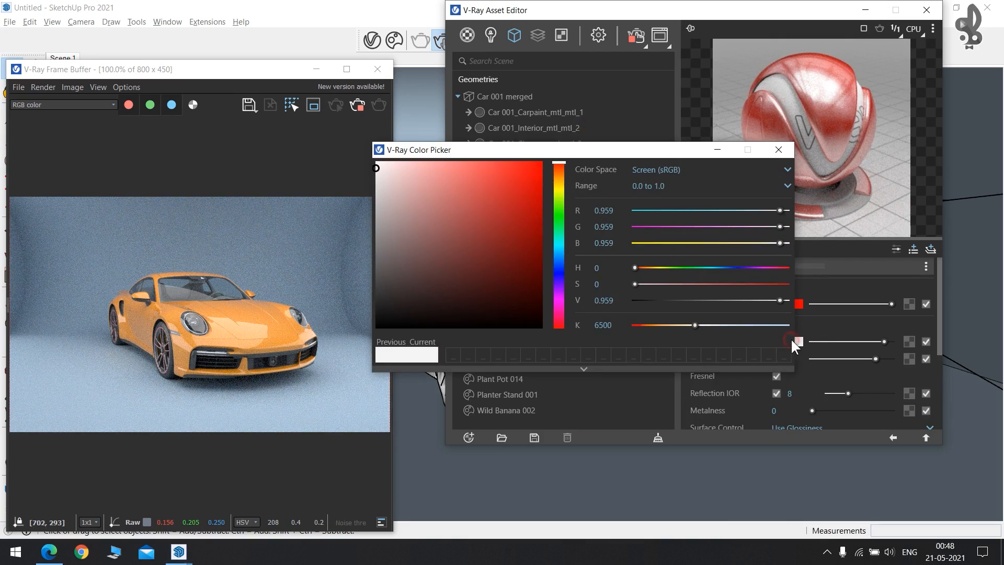
left_click_drag(467, 203, 583, 128)
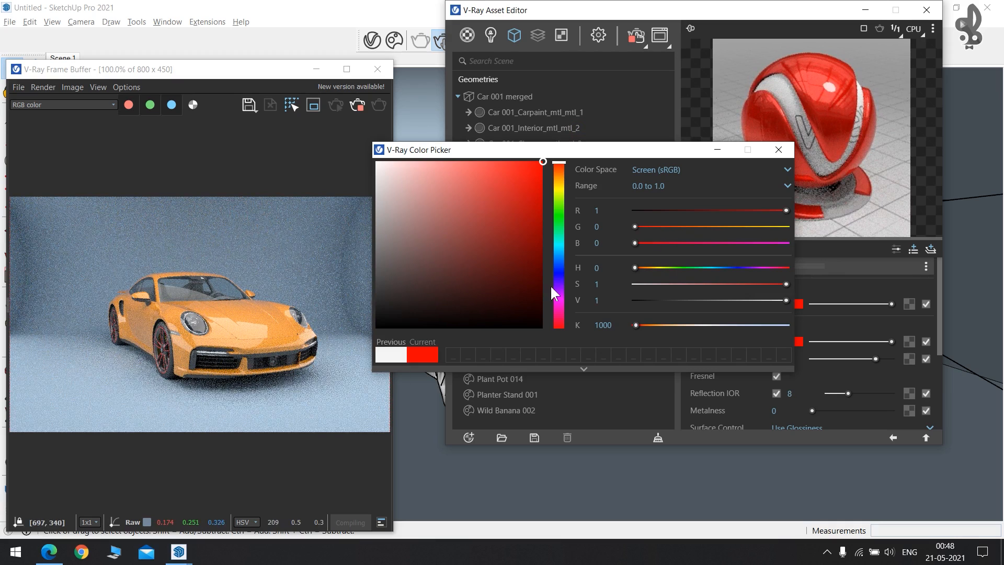
left_click(781, 152)
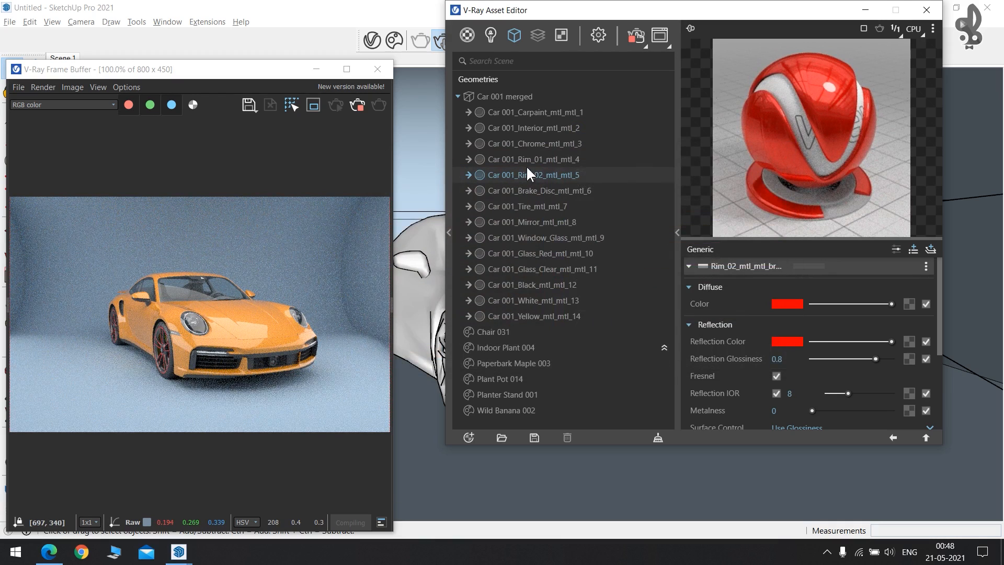
Set Rim_01's diffuse colour to an amber yellow.
left_click(539, 160)
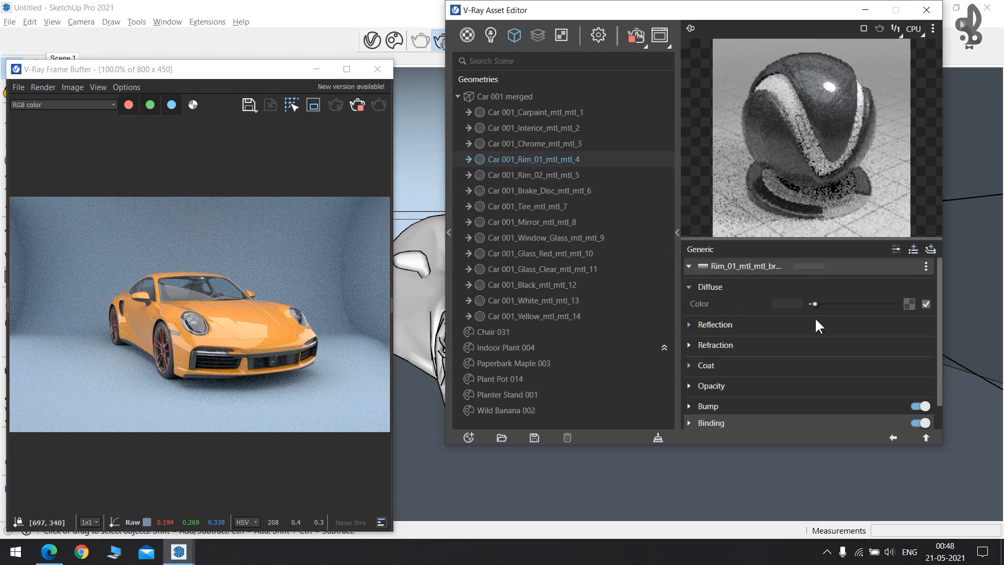
left_click(789, 304)
left_click_drag(503, 222, 594, 134)
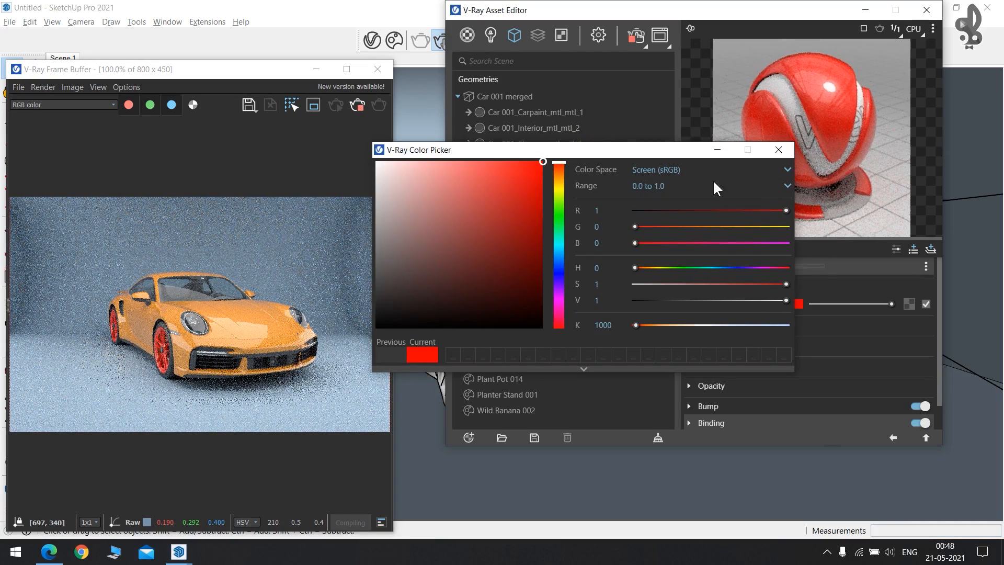
left_click(558, 189)
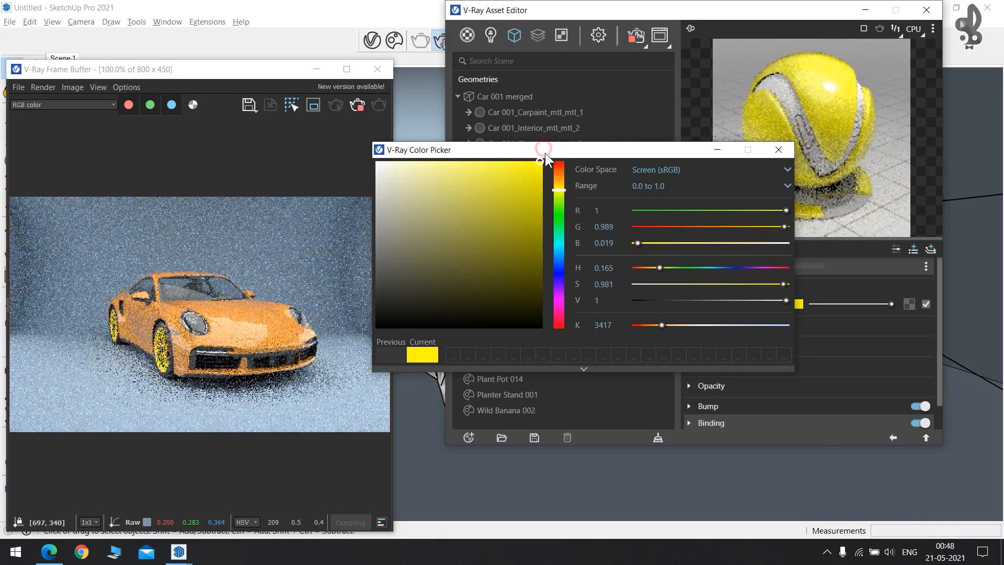
mouse_move(517, 222)
left_mouse_down()
mouse_move(575, 275)
mouse_move(539, 174)
left_mouse_up()
left_click(558, 184)
left_click(778, 150)
Zoom to the front wheel and review the black trim, clear glass, Chair 031, car paint and brake disc materials.
scroll(587, 464, "up", 5)
middle_click_drag(587, 463, 549, 455)
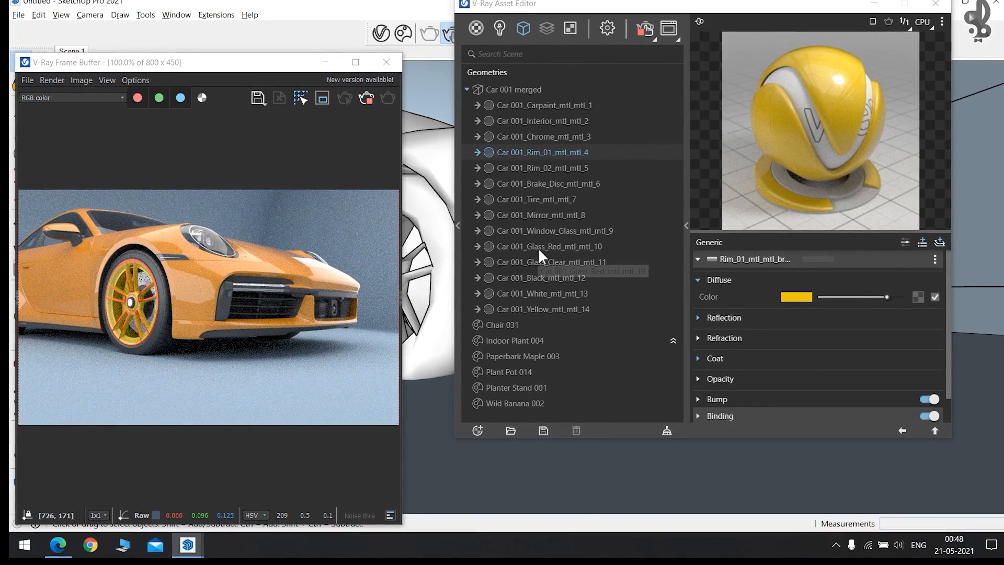
left_click(548, 278)
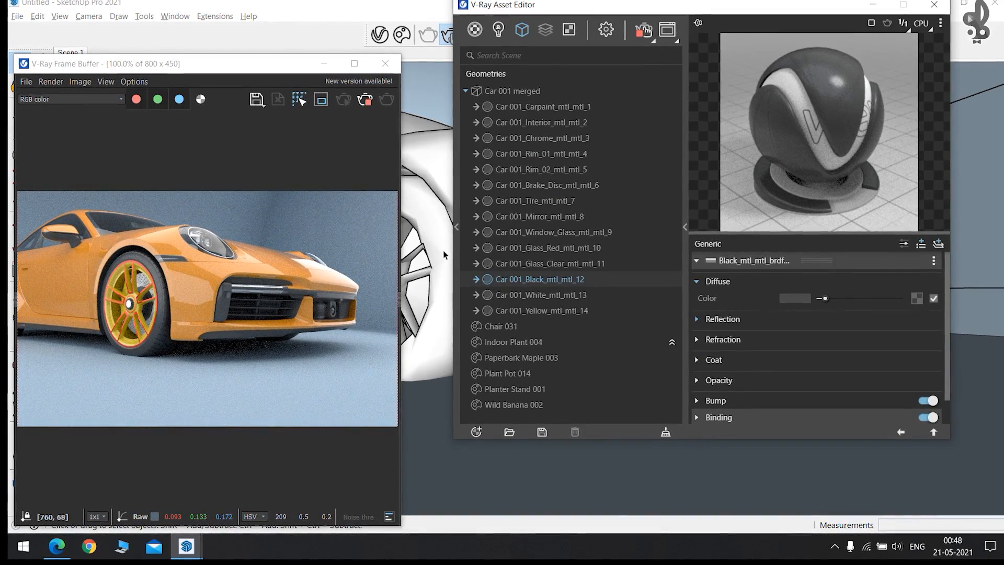
left_click(551, 263)
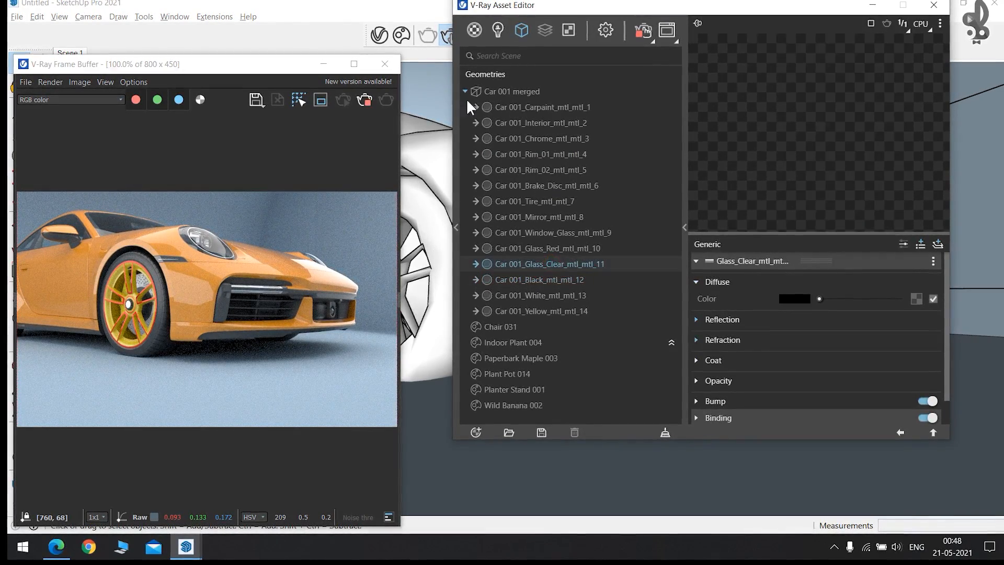
left_click(500, 327)
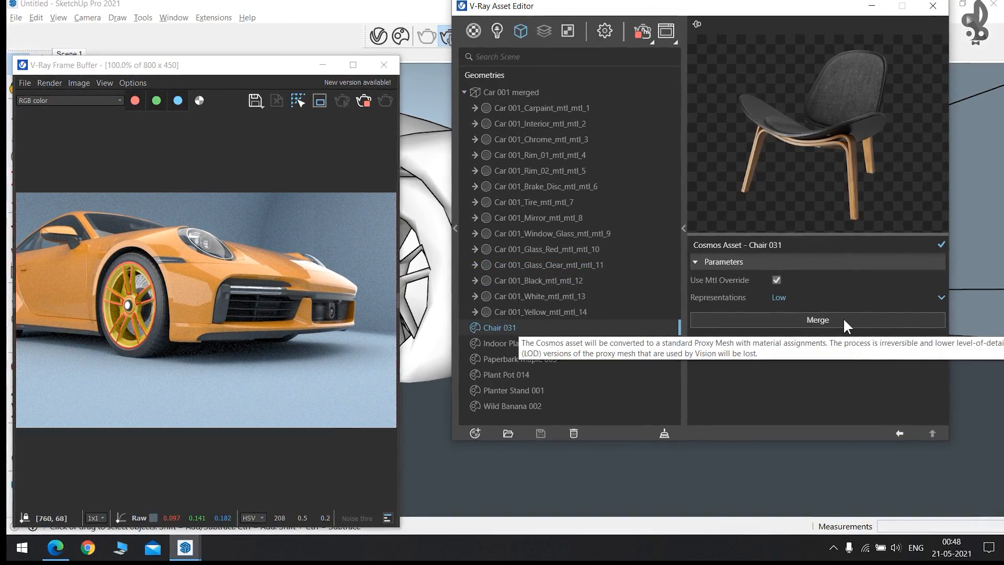
left_click(502, 154)
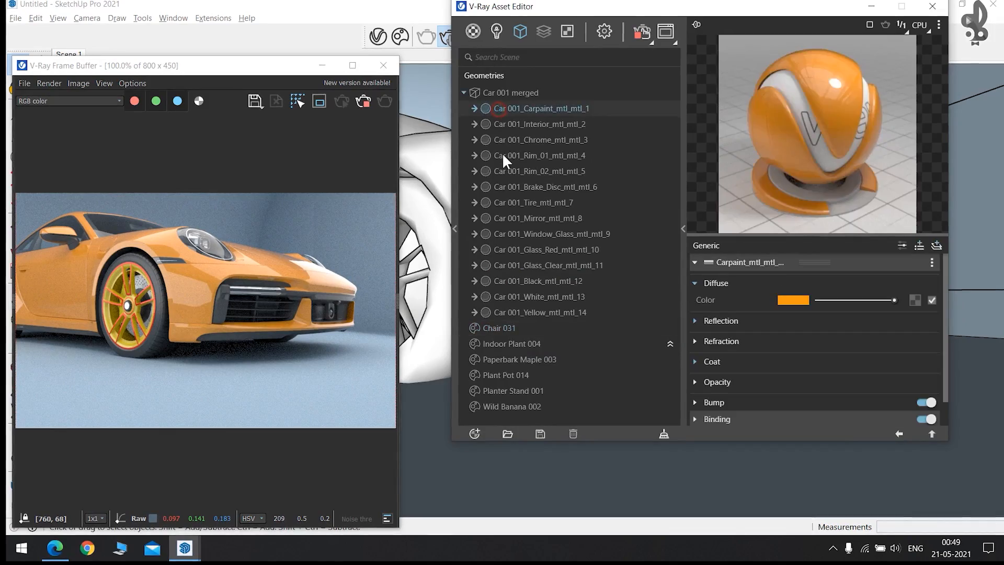
left_click(512, 183)
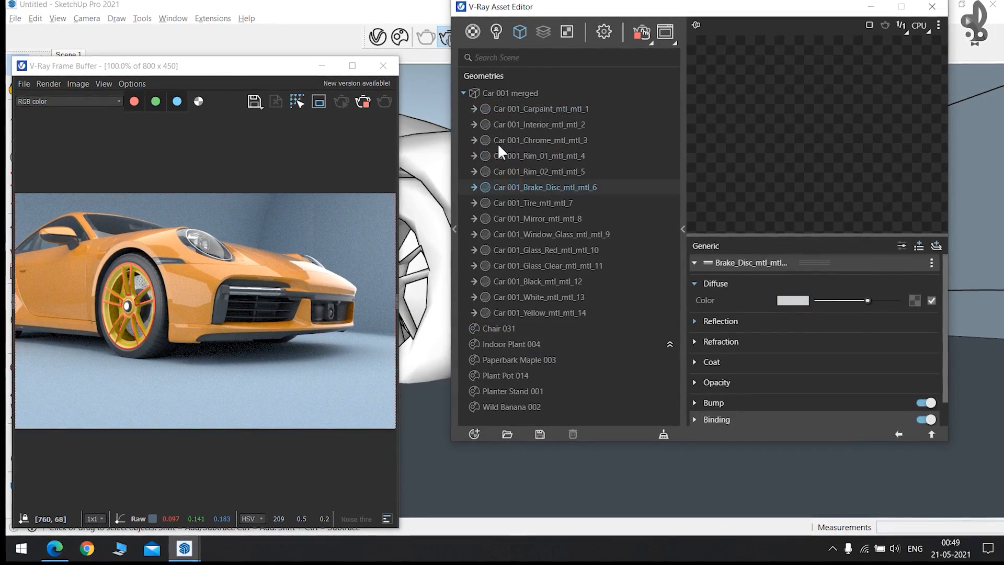
left_click(463, 93)
Stop the render, minimise the Asset Editor and select the car in the model.
left_click(362, 101)
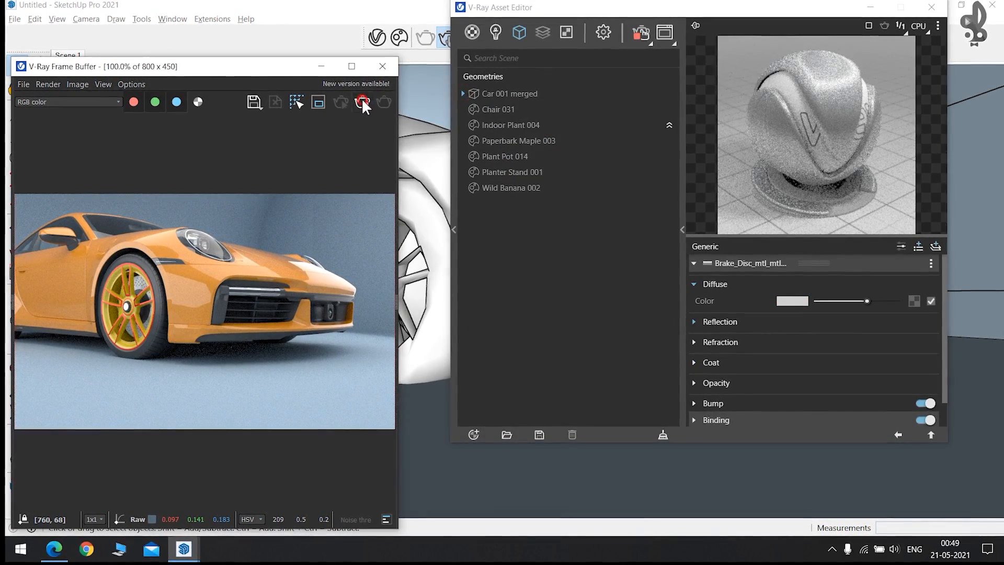
left_click(868, 8)
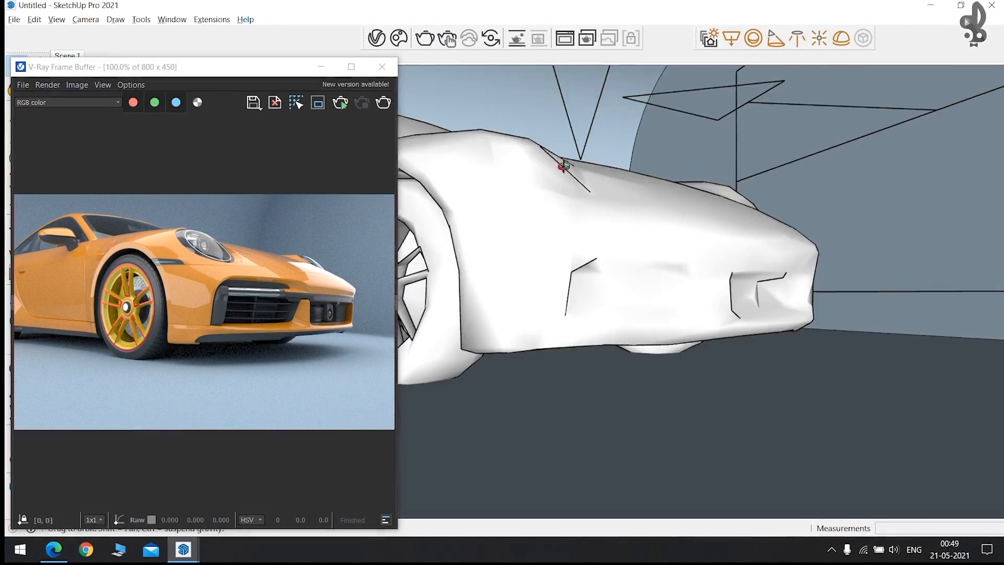
middle_click_drag(567, 160, 432, 266)
scroll(432, 270, "down", 5)
left_click(463, 242)
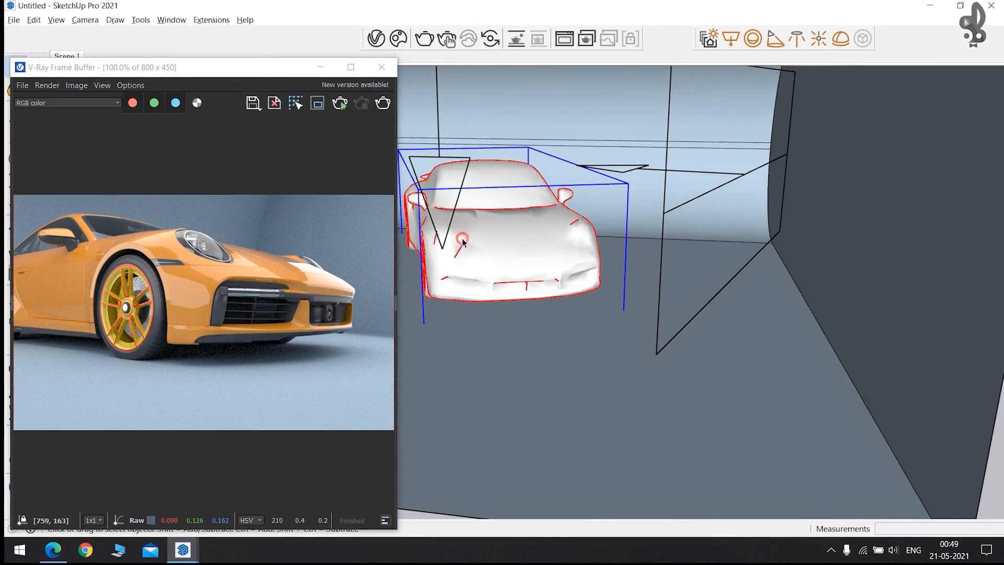
key("alt+Tab")
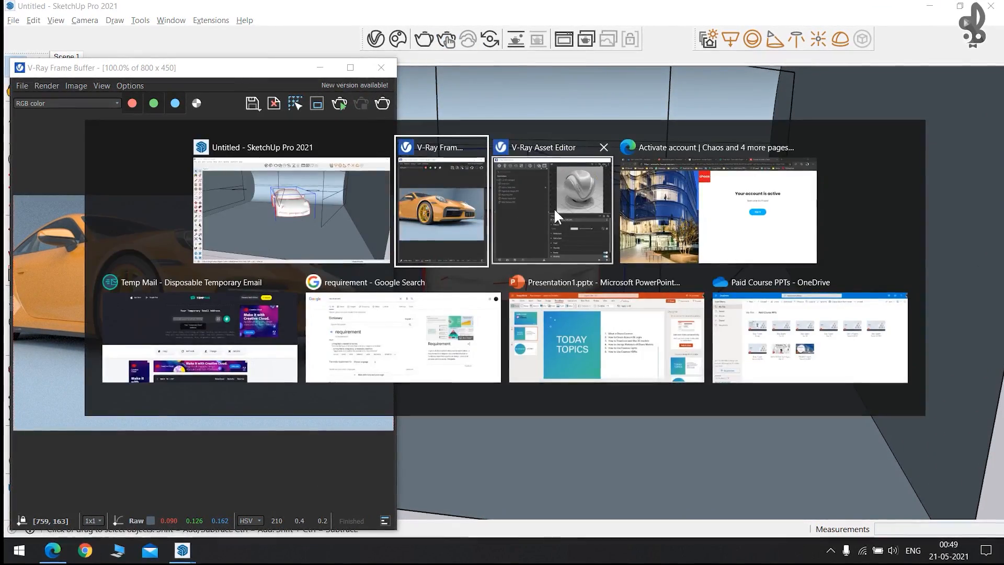
left_click(680, 345)
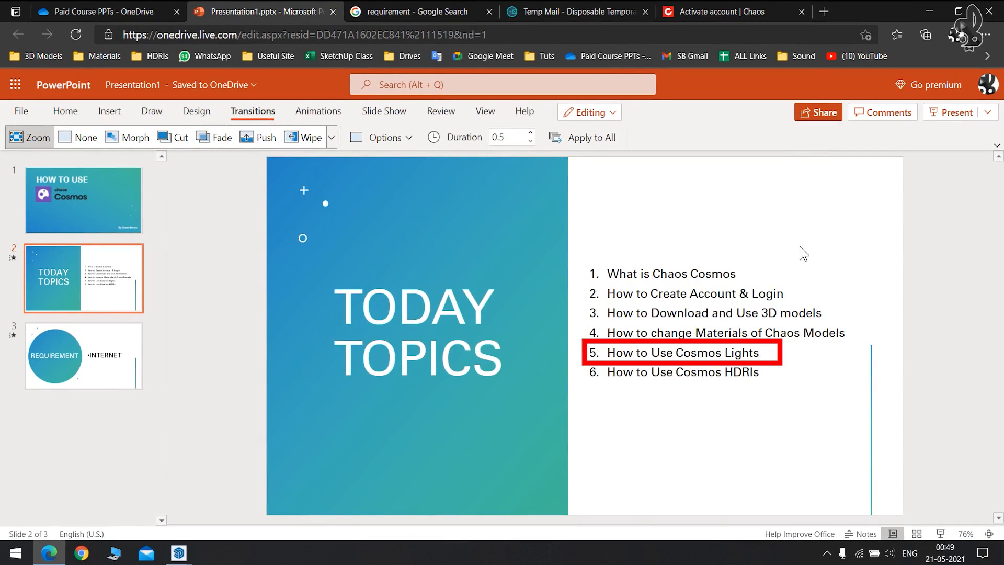
key("alt+Tab")
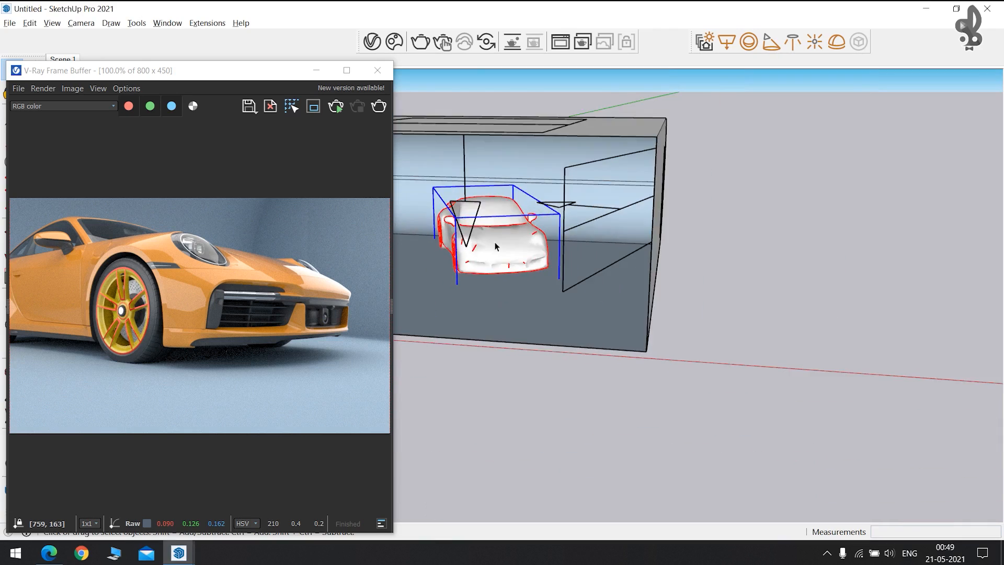
Delete the car, the side and overhead lights, and the small object at the tube's left end.
scroll(495, 242, "down", 2)
middle_click_drag(469, 232, 494, 221)
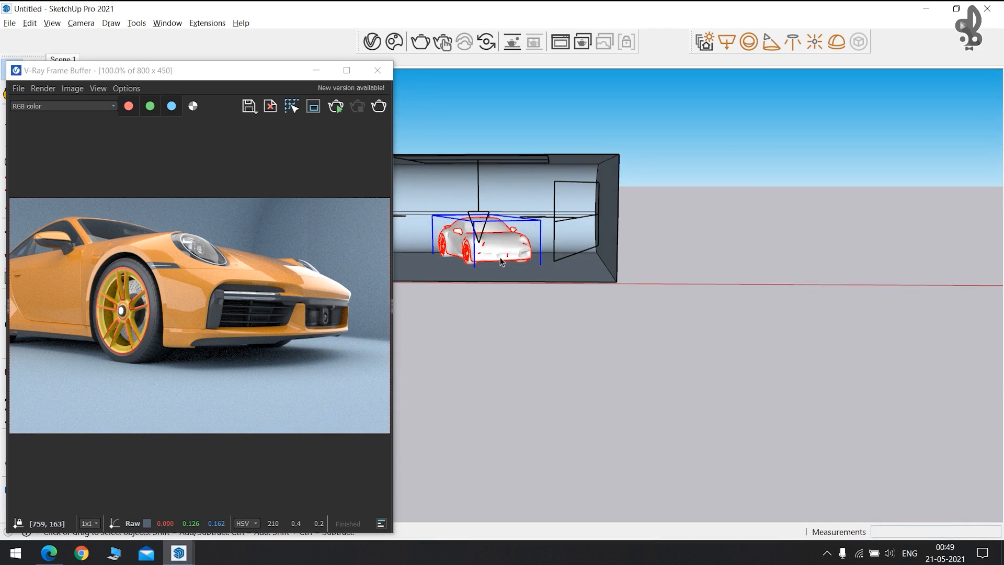
key("Delete")
left_click(554, 202)
key("Delete")
left_click(483, 224)
key("Delete")
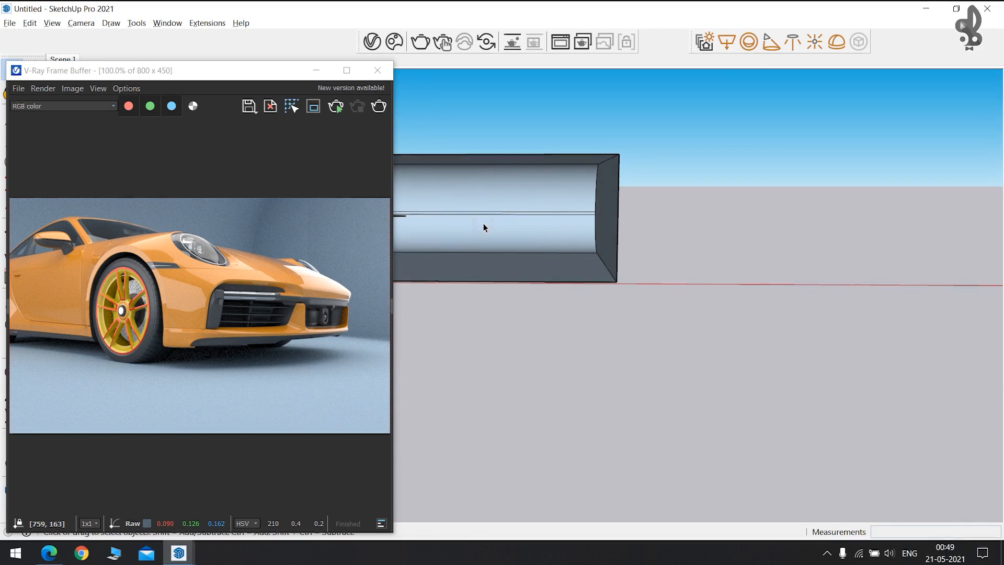
middle_click_drag(473, 220, 594, 230)
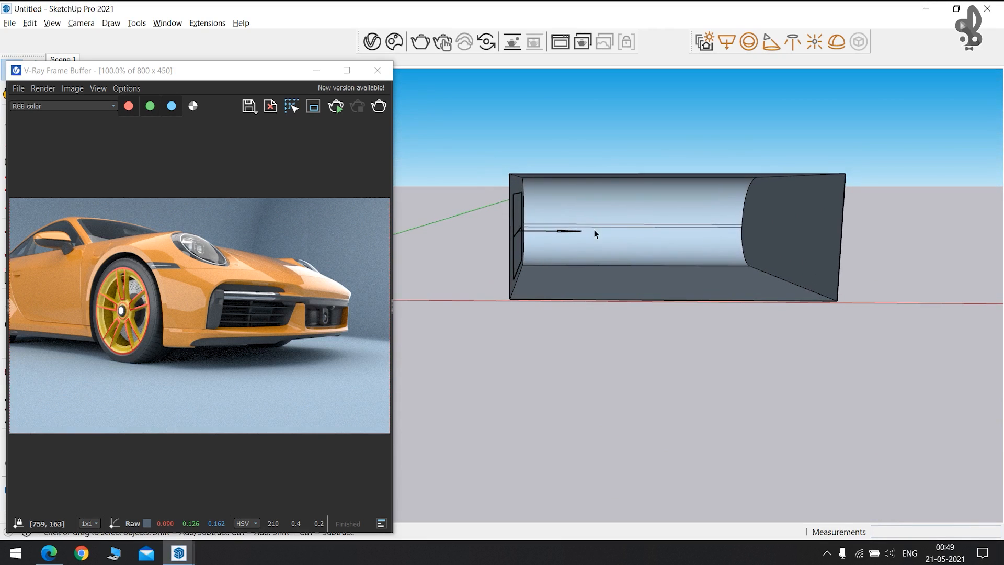
left_click(563, 231)
key("Delete")
Render the empty backdrop tube and stop once a rough preview appears.
scroll(629, 212, "up", 5)
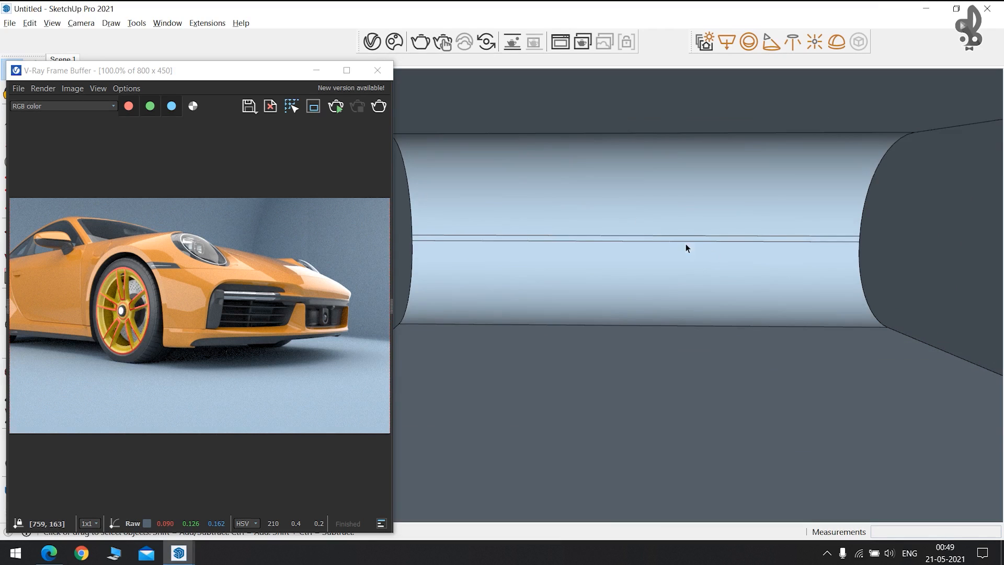
mouse_move(814, 285)
middle_mouse_down("shift")
mouse_move(714, 313)
mouse_move(695, 302)
middle_mouse_up("shift")
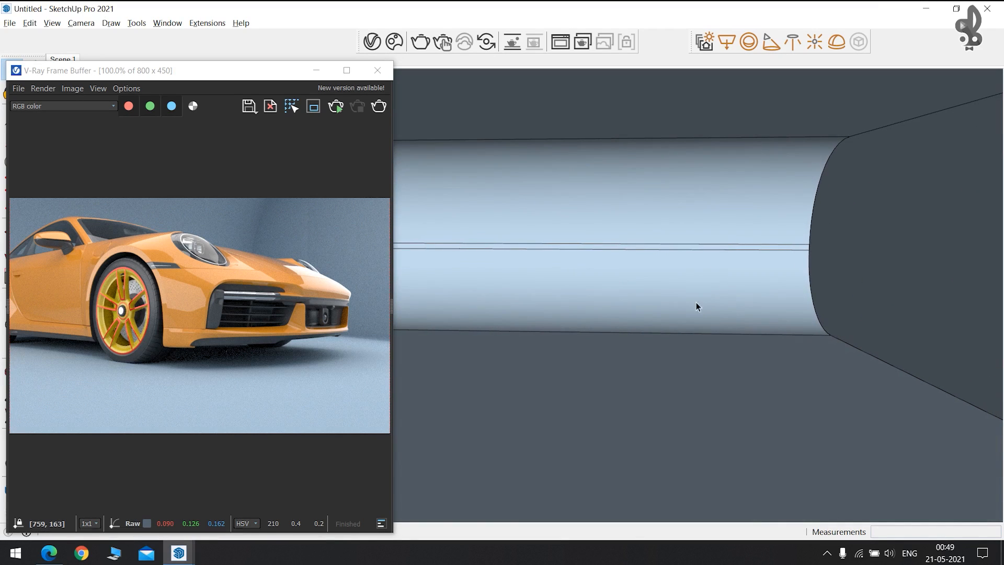
left_click(331, 106)
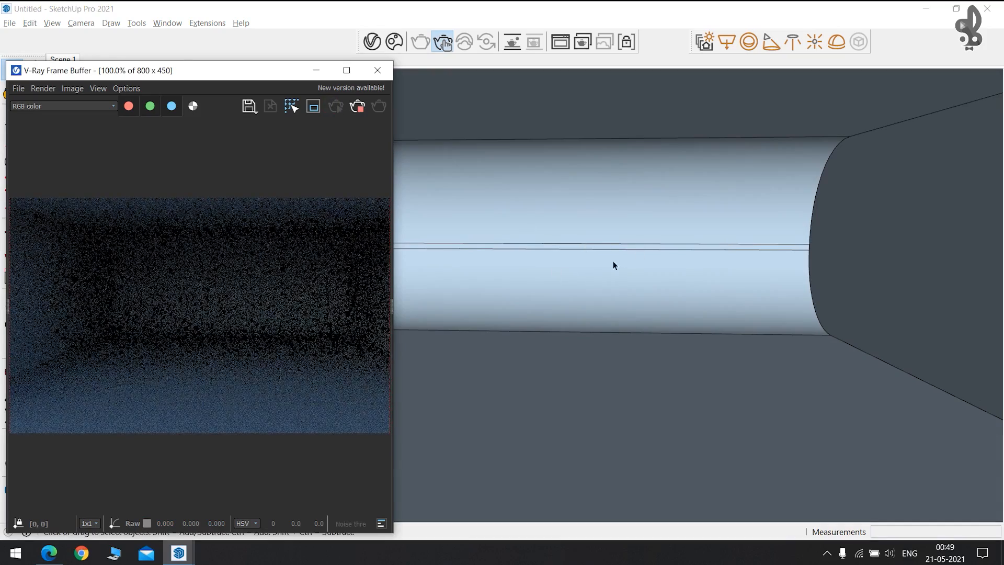
left_click(357, 106)
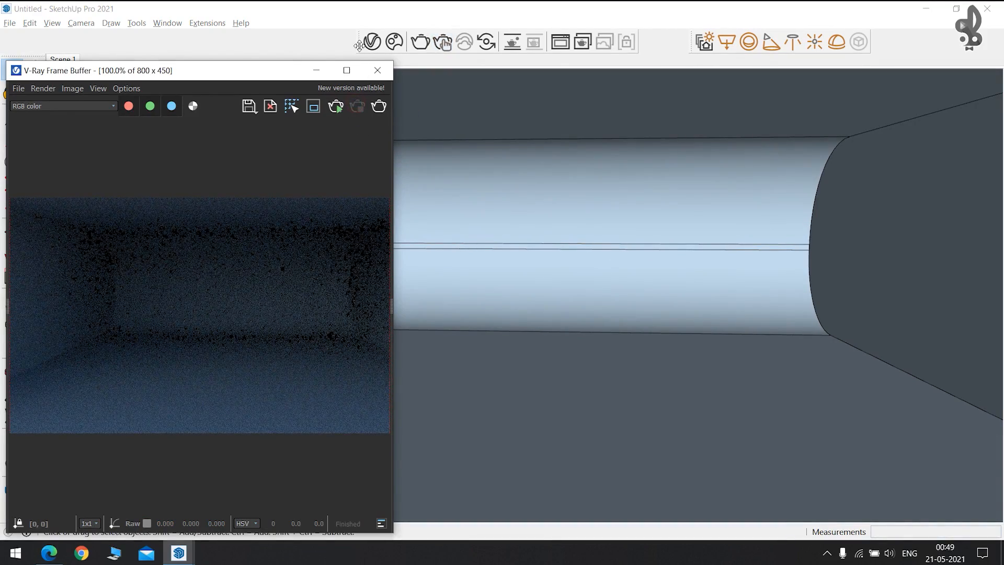
Open Chaos Cosmos, browse 3D Models > Lighting, and import Light Wall 007.
left_click(394, 41)
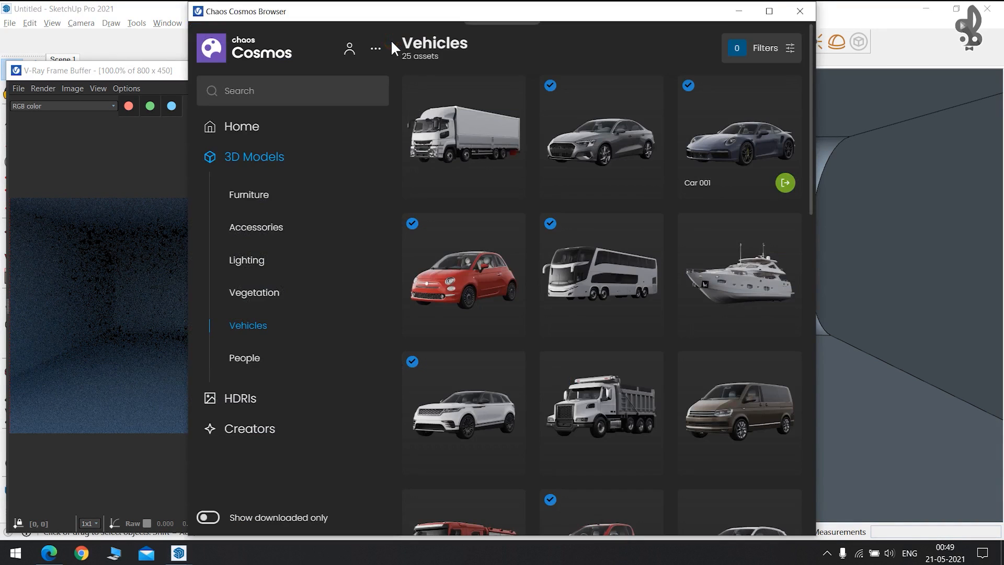
left_click(259, 264)
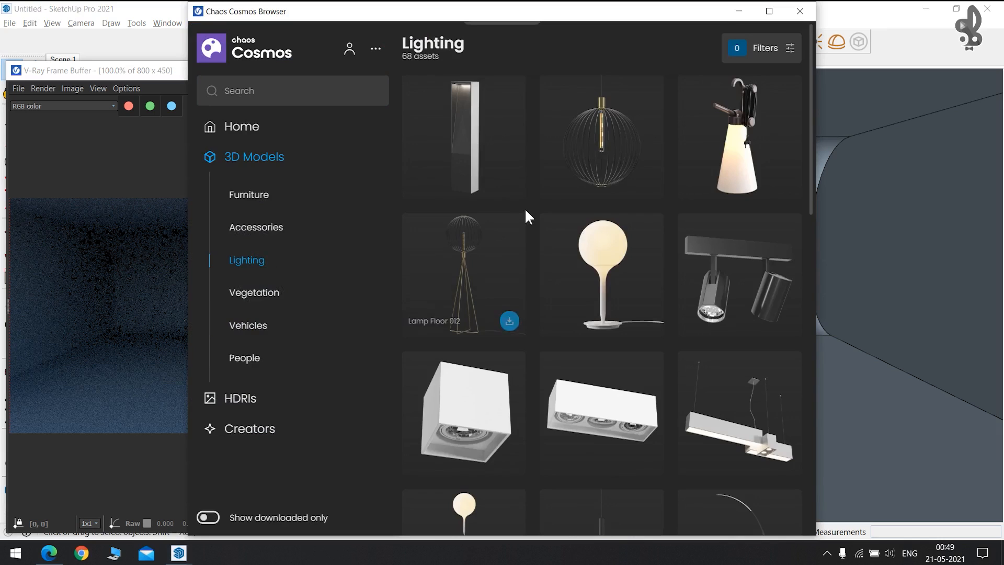
scroll(525, 214, "down", 10)
scroll(527, 216, "up", 3)
scroll(527, 215, "down", 3)
scroll(527, 216, "up", 4)
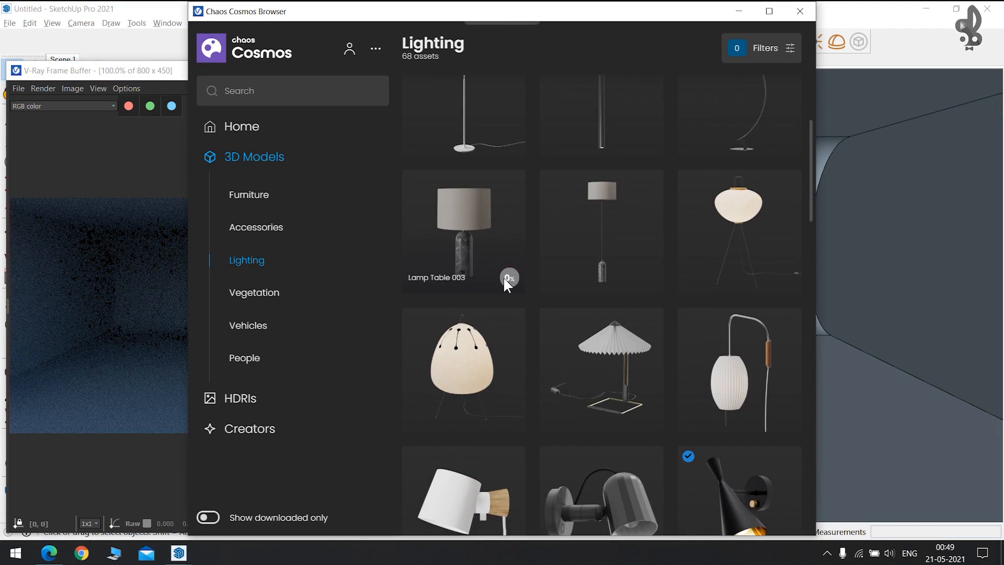
scroll(510, 269, "down", 5)
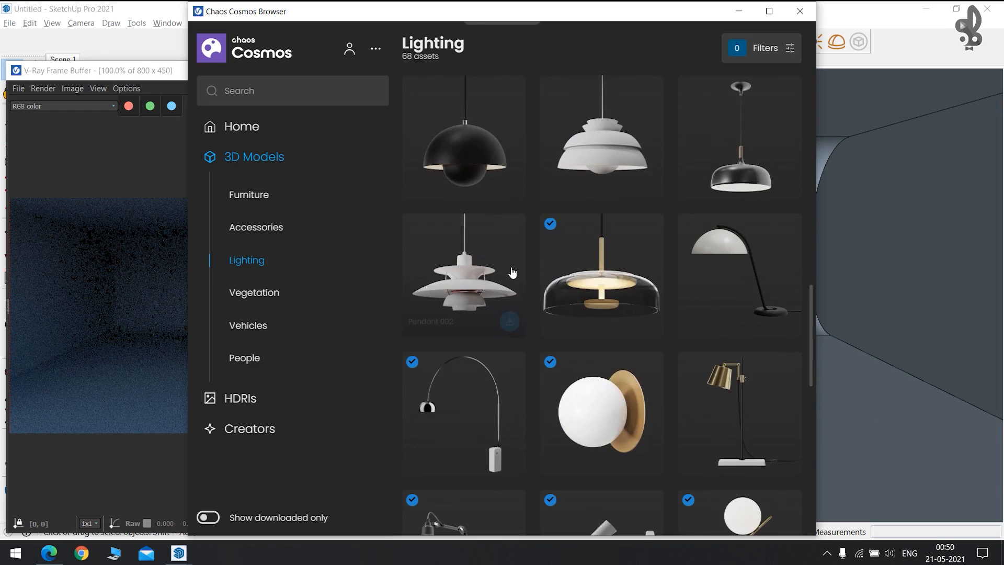
scroll(647, 304, "down", 3)
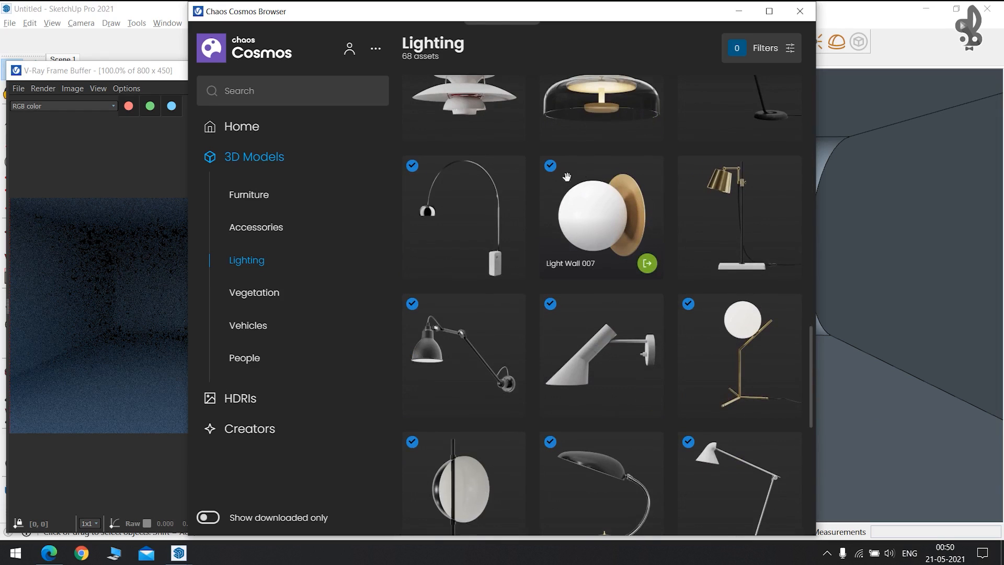
left_click(647, 264)
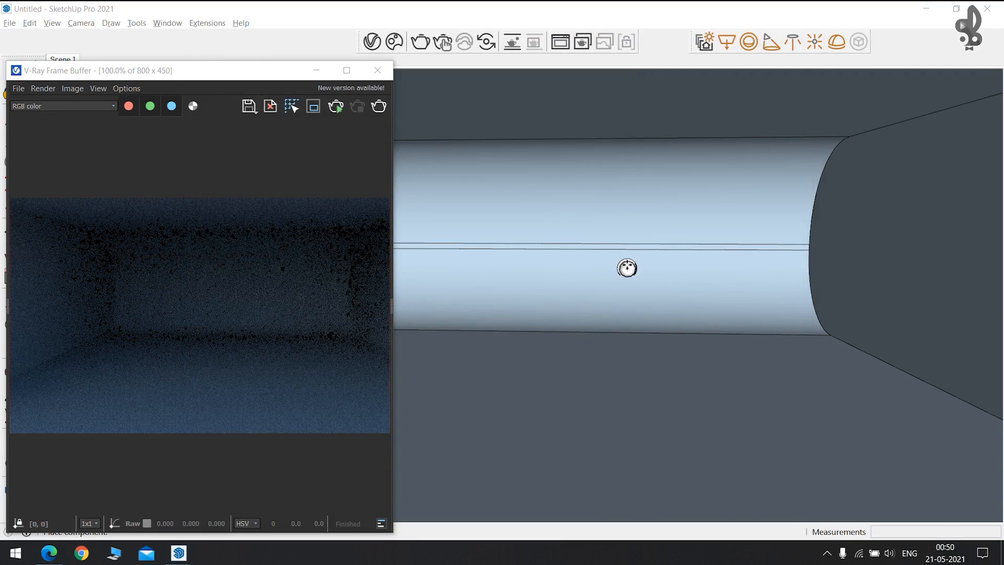
Place four Light Wall 007 copies in a row along the tube's line and run an interactive render.
left_click(627, 242)
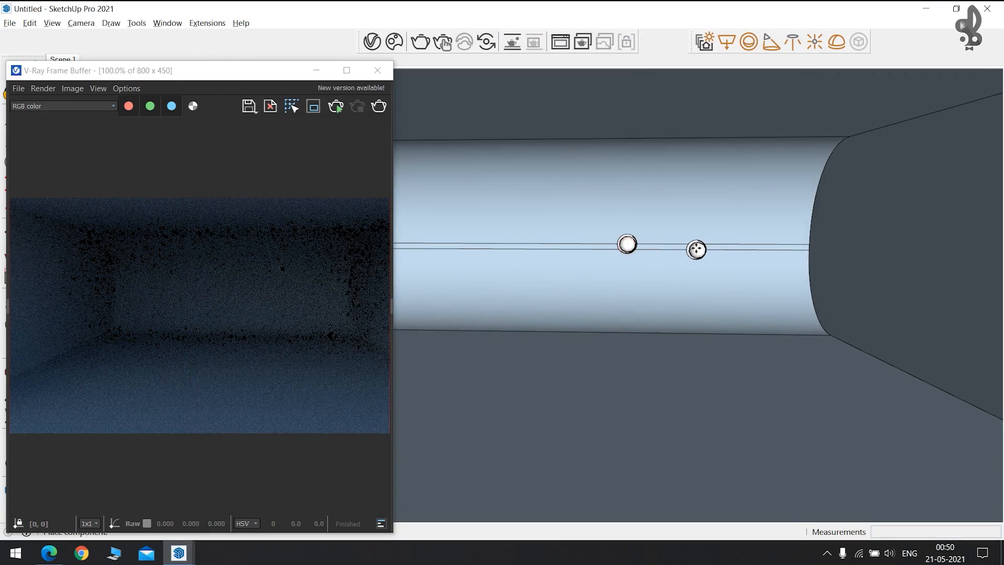
left_click(699, 243)
left_click(504, 243)
left_click(427, 244)
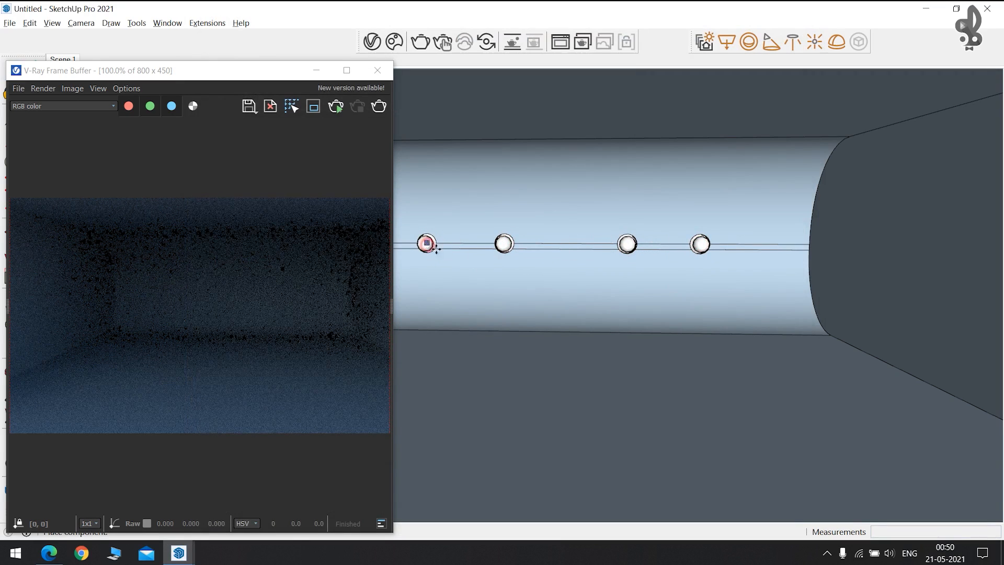
left_click(338, 103)
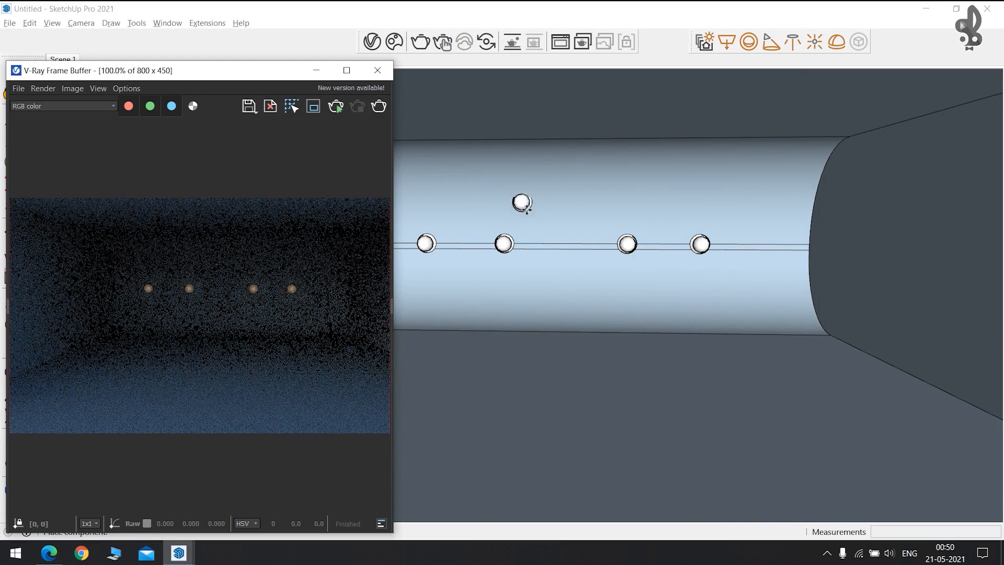
left_click(547, 249)
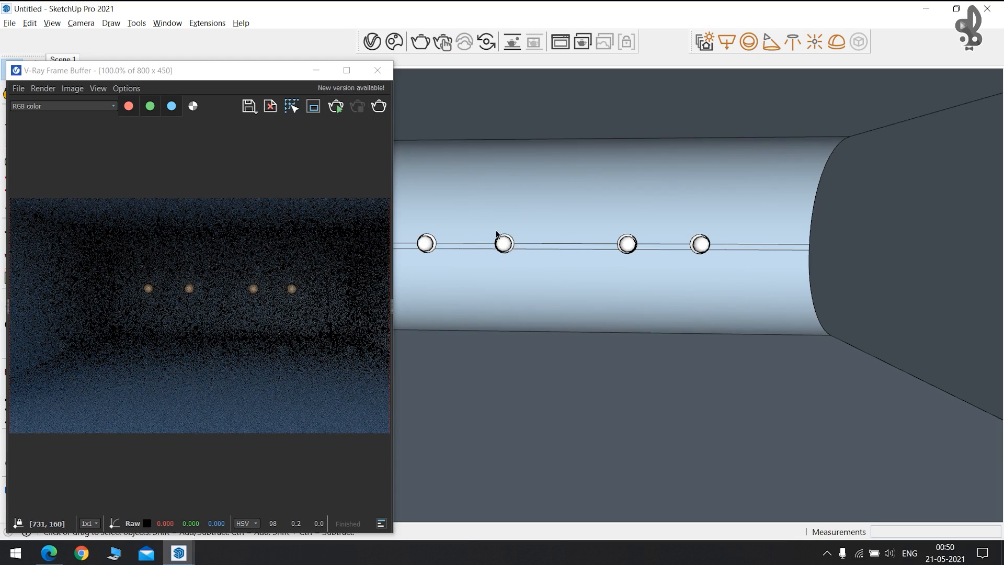
Close Cosmos and open the V-Ray Asset Editor's Geometries list showing Light Wall 007.
left_click(394, 42)
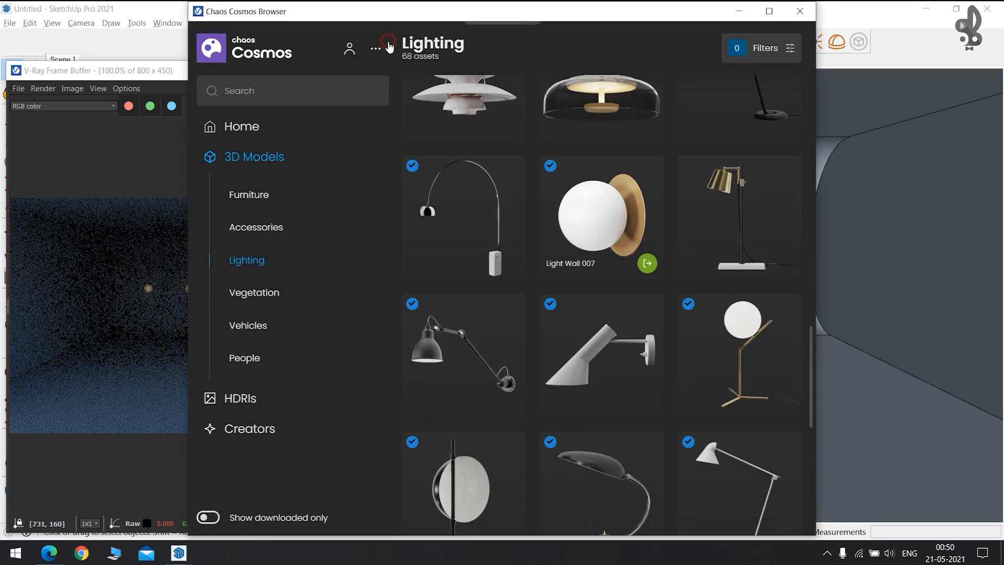
left_click(799, 11)
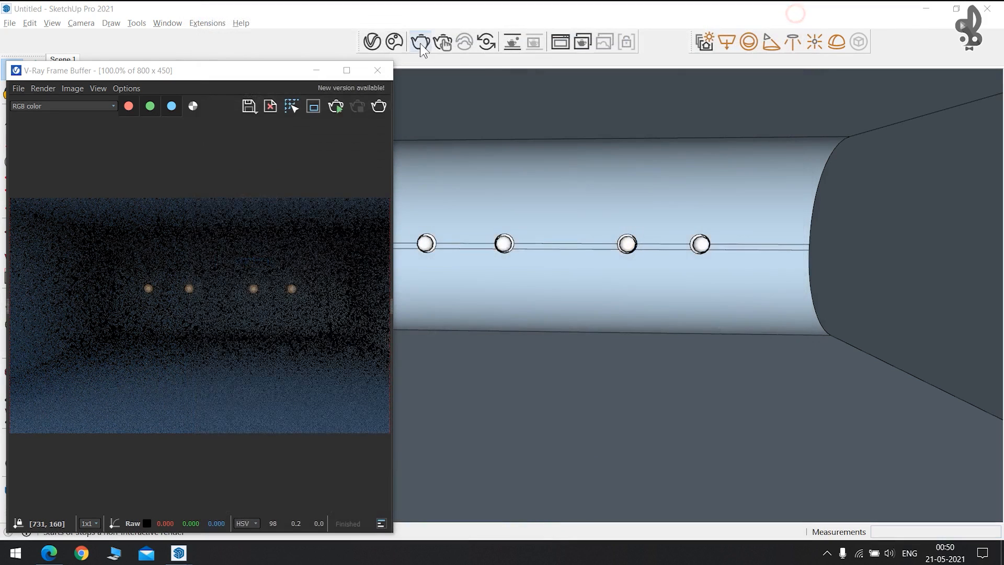
left_click(372, 41)
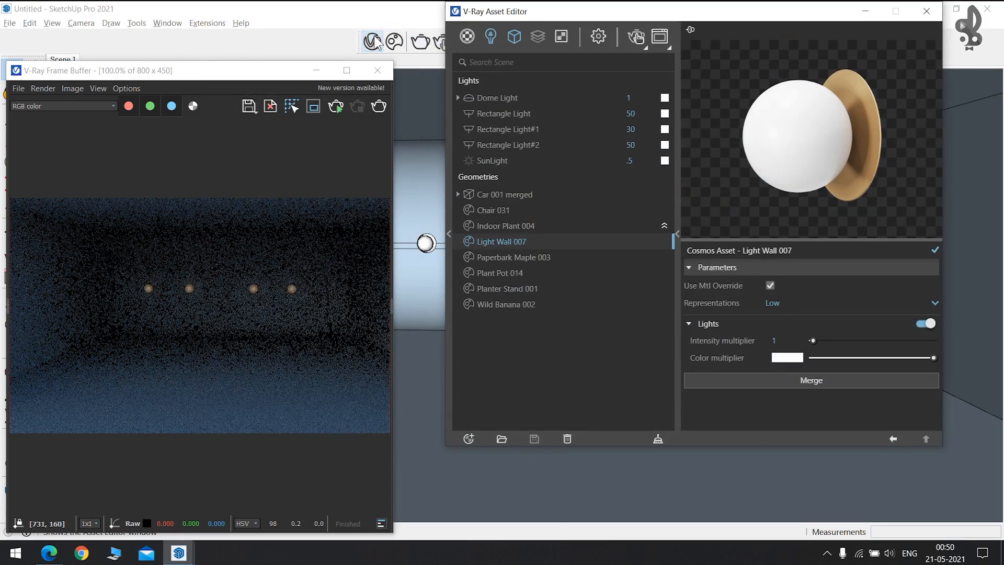
left_click(473, 38)
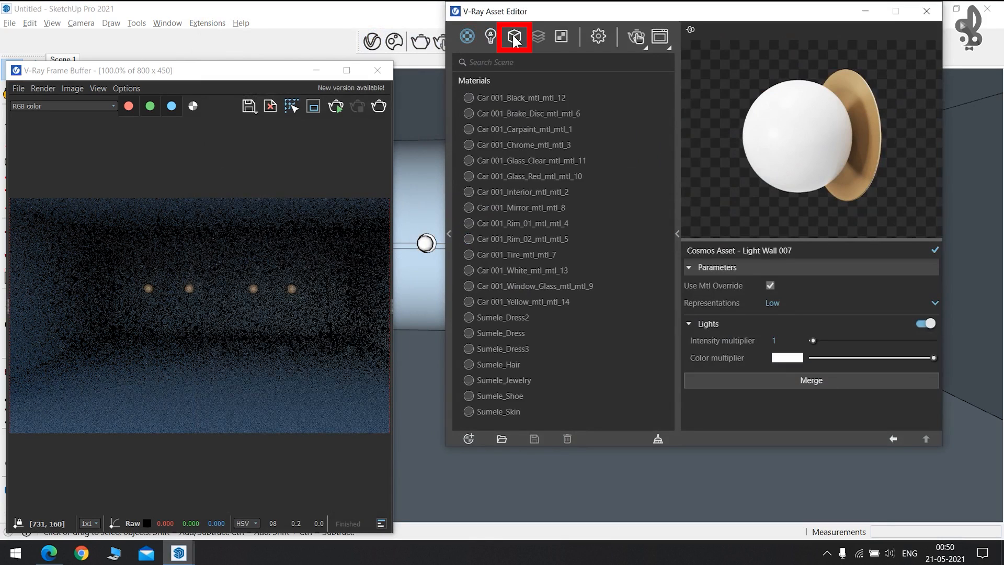
left_click(514, 40)
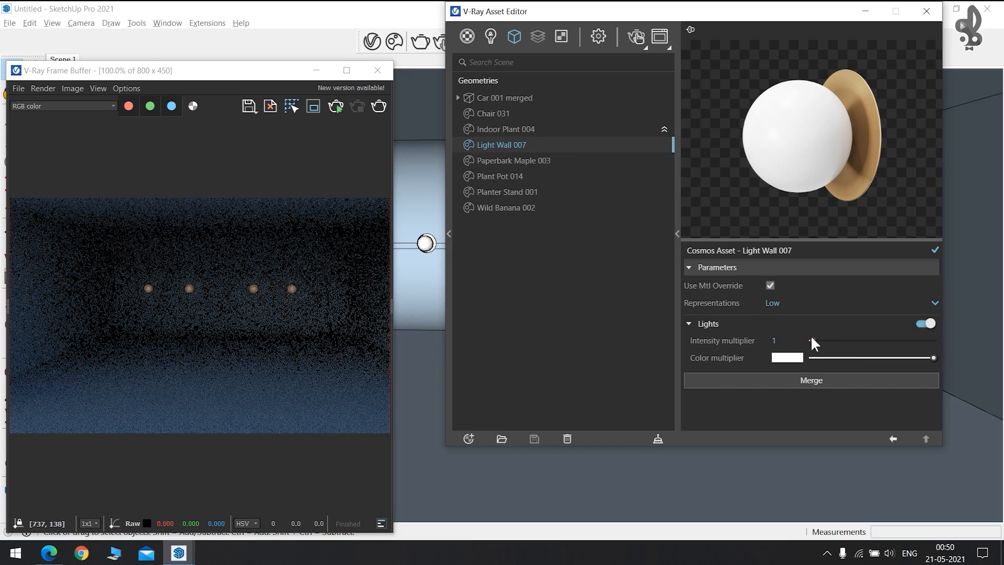
Set Light Wall 007's intensity multiplier to 29.9 and tint its light colour yellow.
left_click_drag(816, 345, 877, 346)
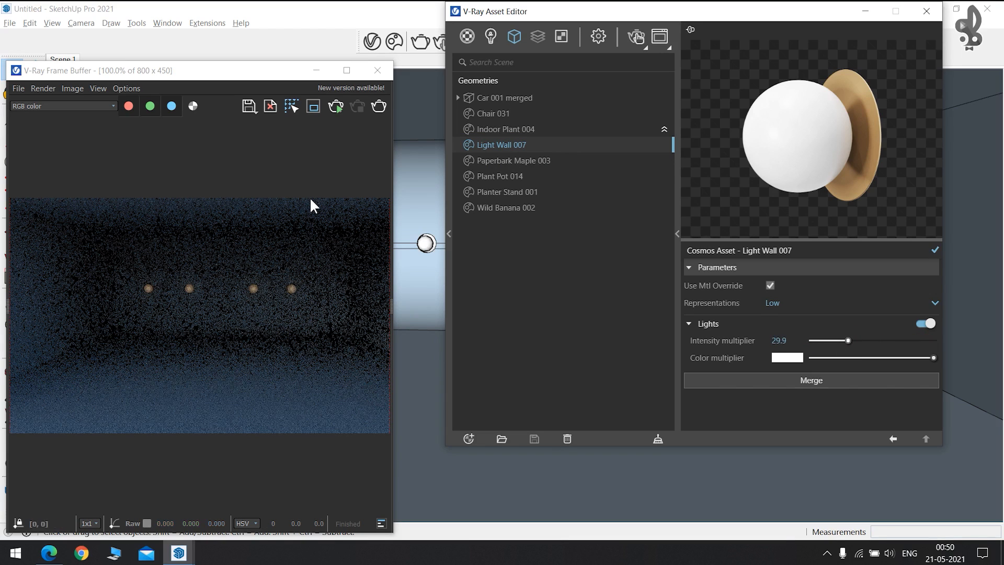
left_click(635, 35)
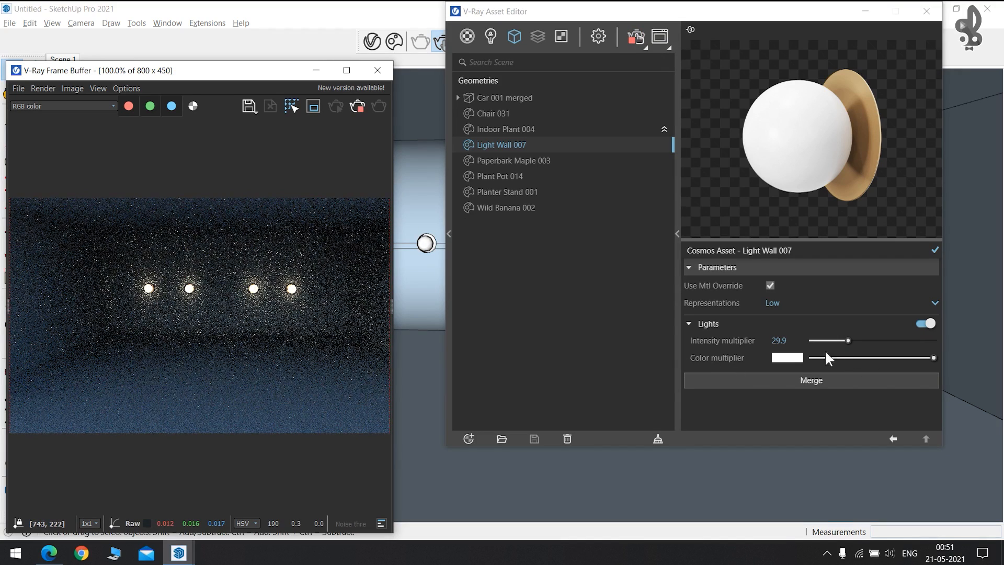
left_click(786, 358)
left_click_drag(466, 209, 468, 158)
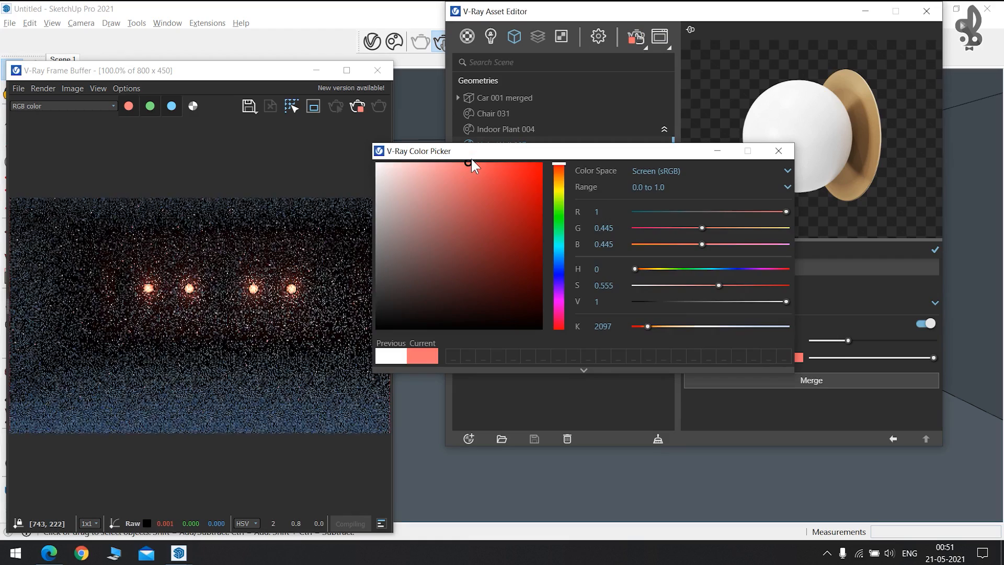
left_click(775, 152)
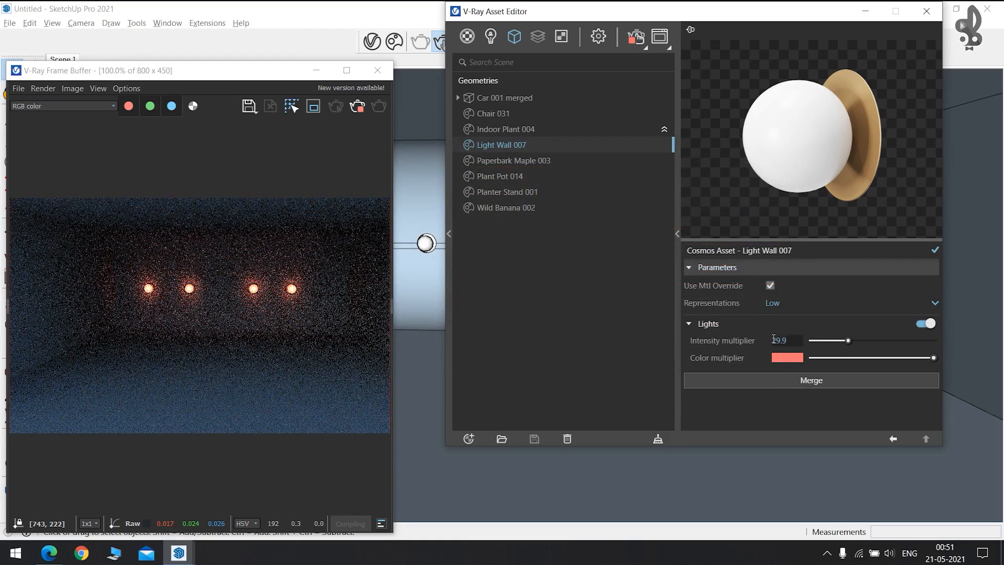
left_click(786, 356)
left_click_drag(560, 205, 559, 194)
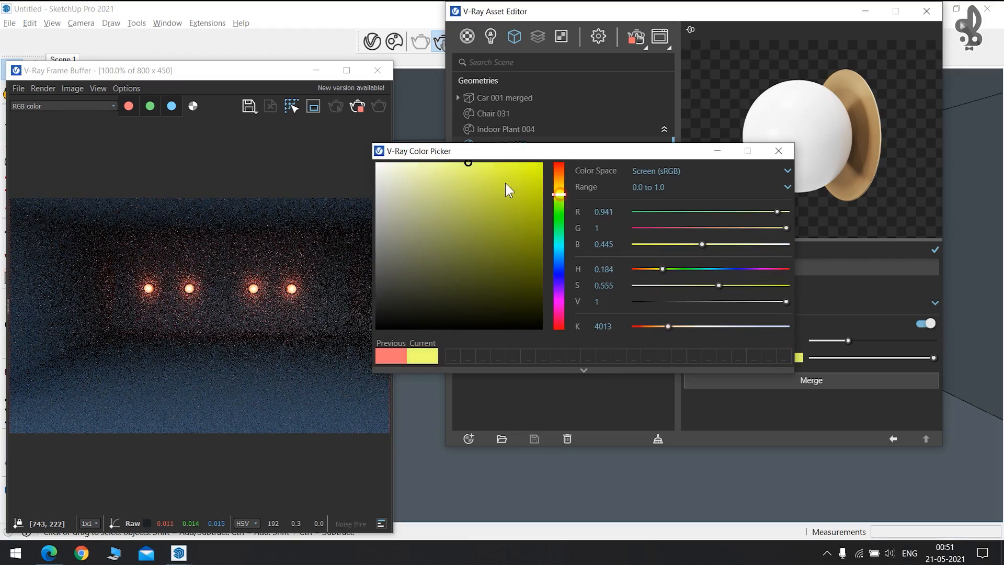
left_click(781, 153)
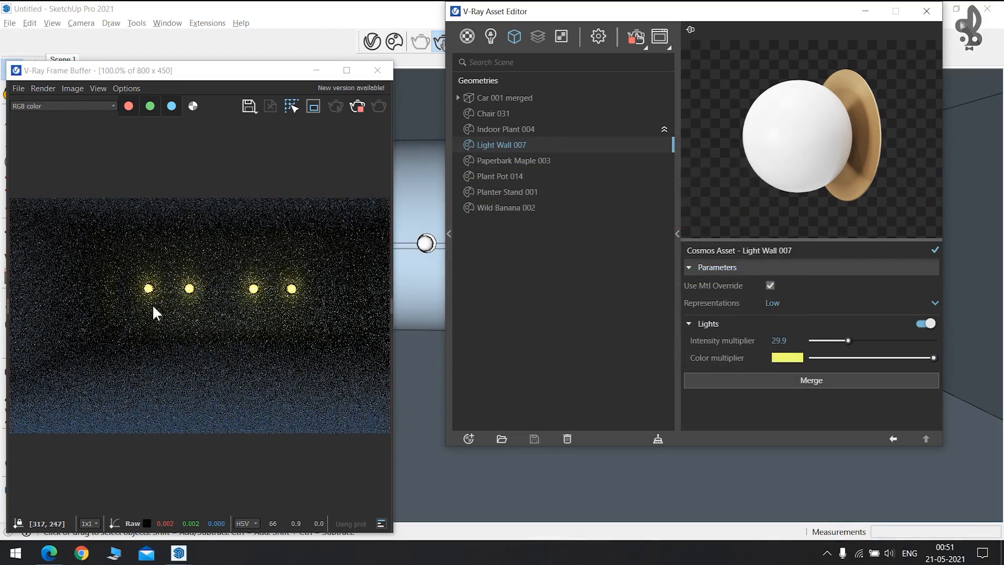
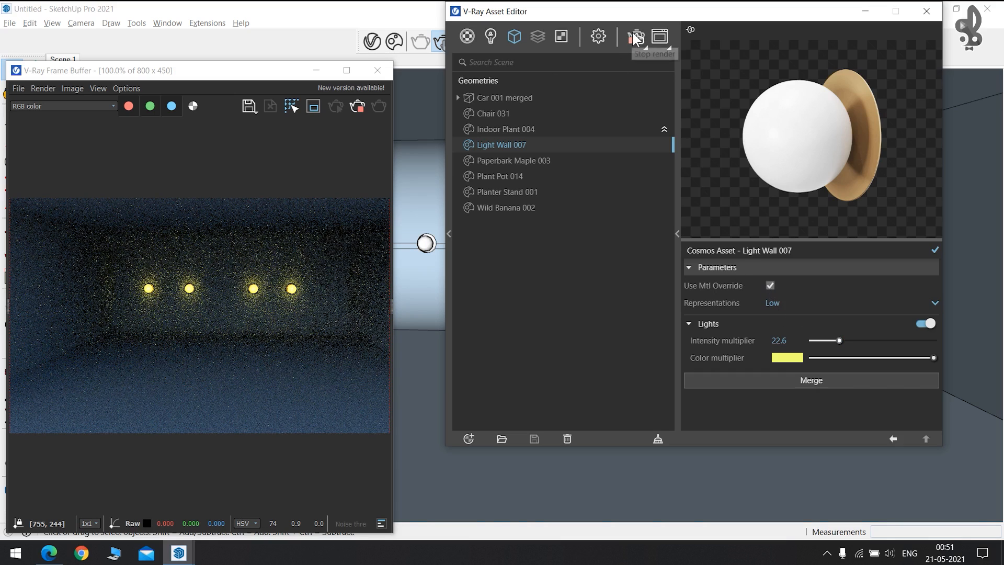
Stop the render and browse the Lighting 3D models in Chaos Cosmos.
left_click(636, 38)
left_click(636, 37)
scroll(517, 320, "down", 5)
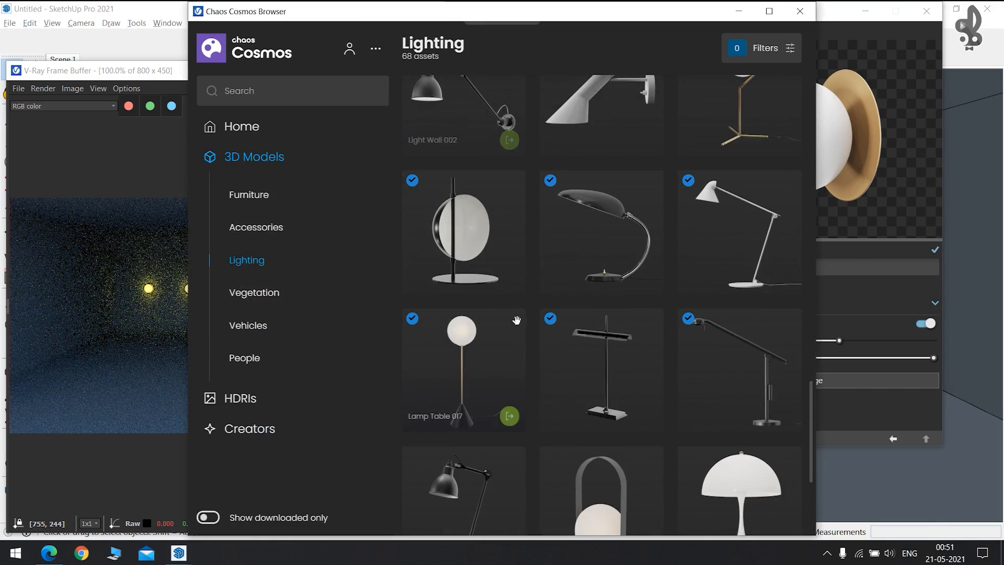
scroll(531, 330, "down", 3)
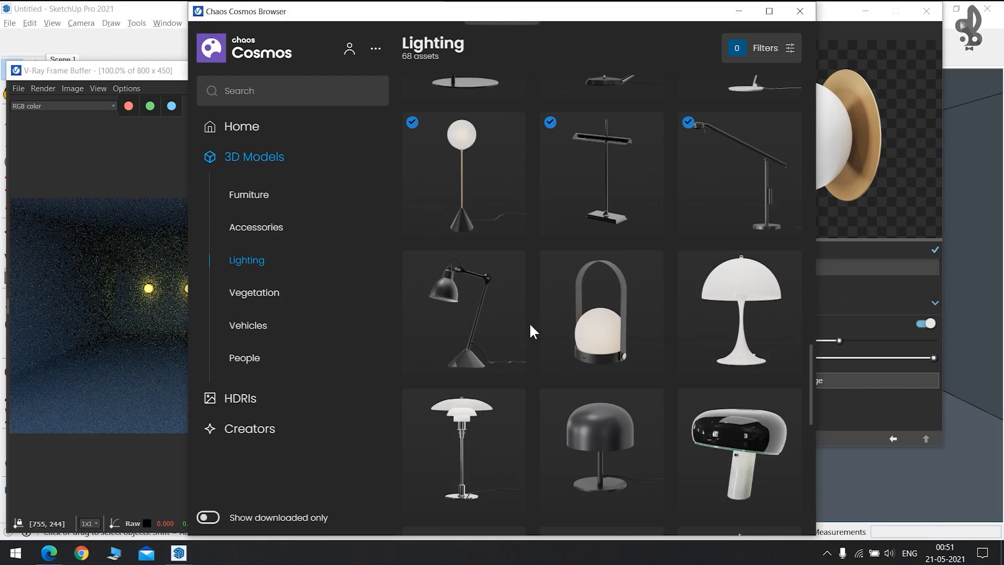
scroll(639, 342, "up", 6)
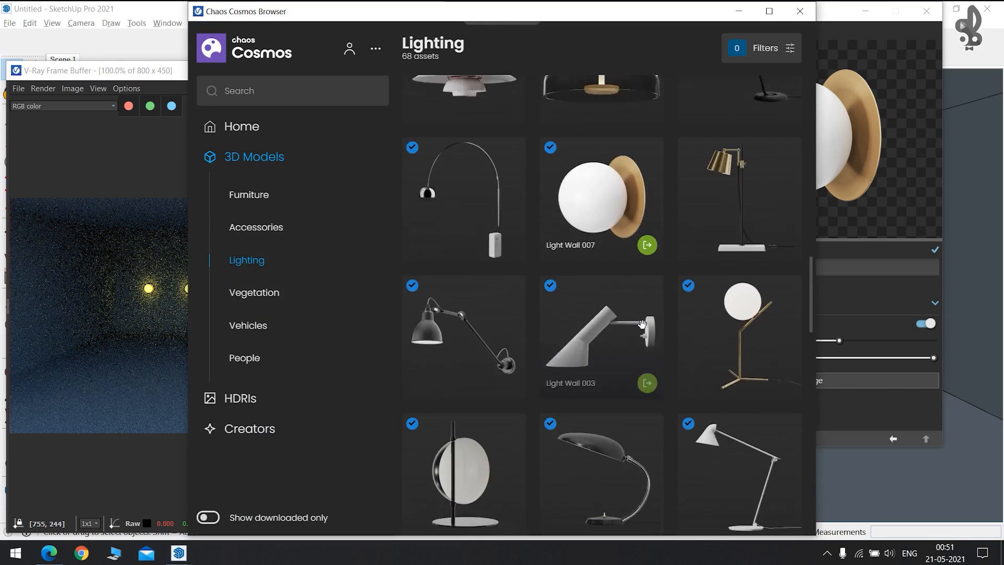
scroll(642, 324, "down", 3)
Import Lamp Table 018, place it in the model, and select it in the Asset Editor.
left_click(646, 344)
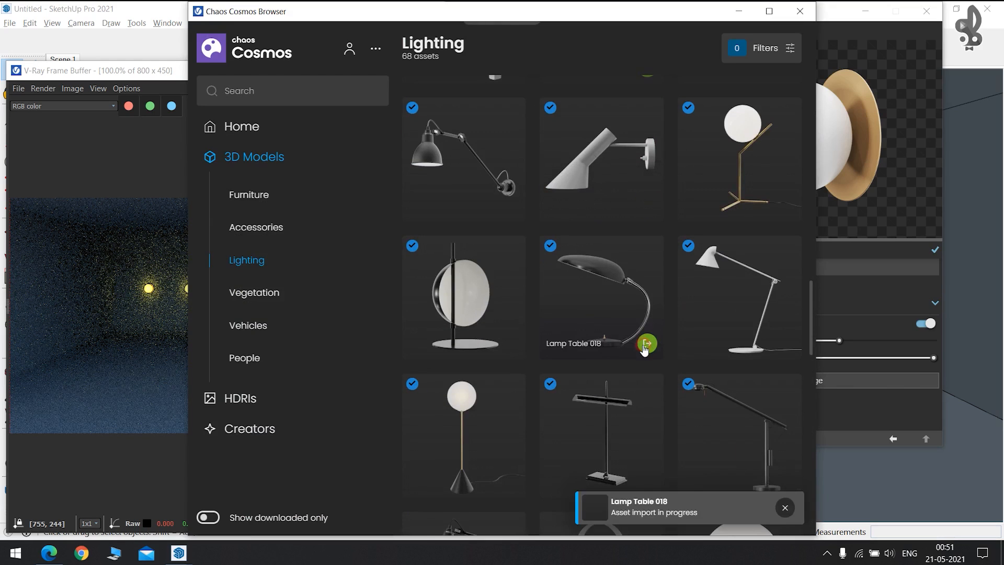
left_click(426, 380)
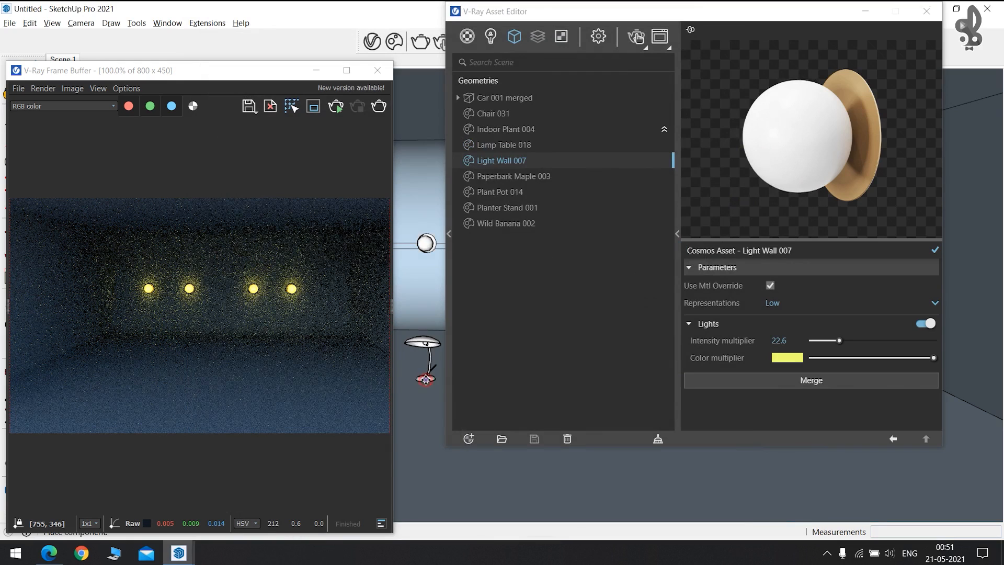
left_click(516, 40)
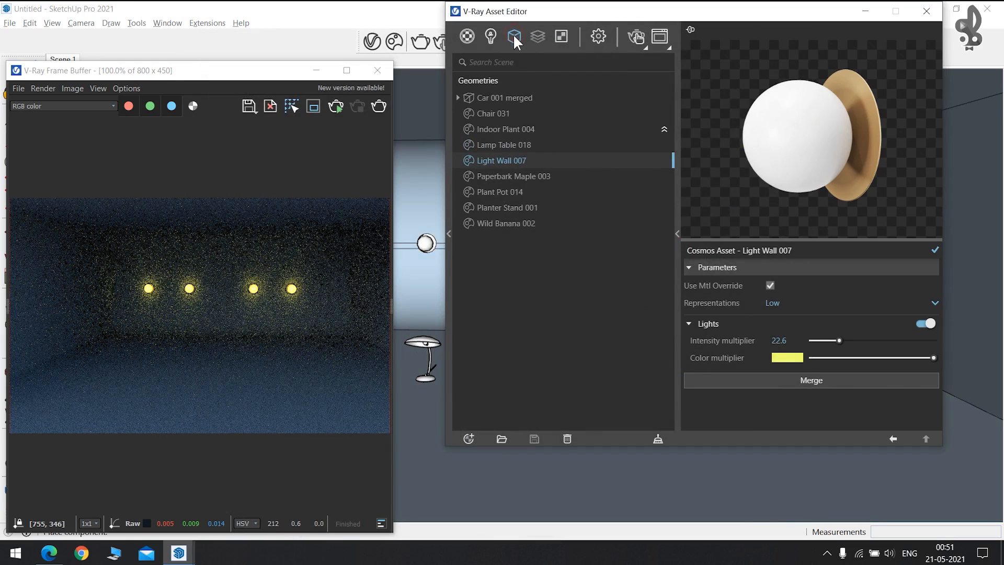
left_click(494, 145)
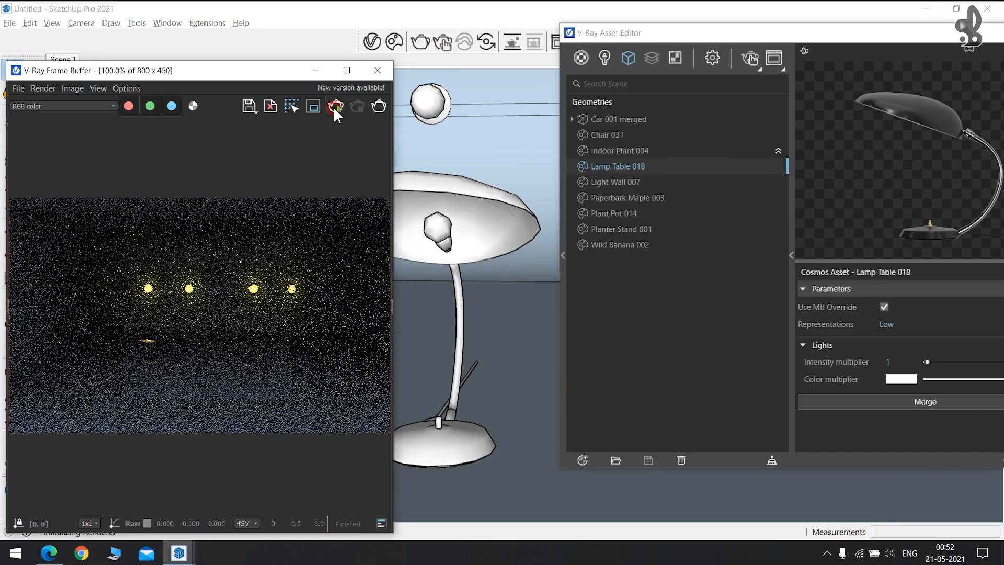
Render interactively while setting Lamp Table 018's light to intensity 10.5 and a red colour.
left_click(334, 105)
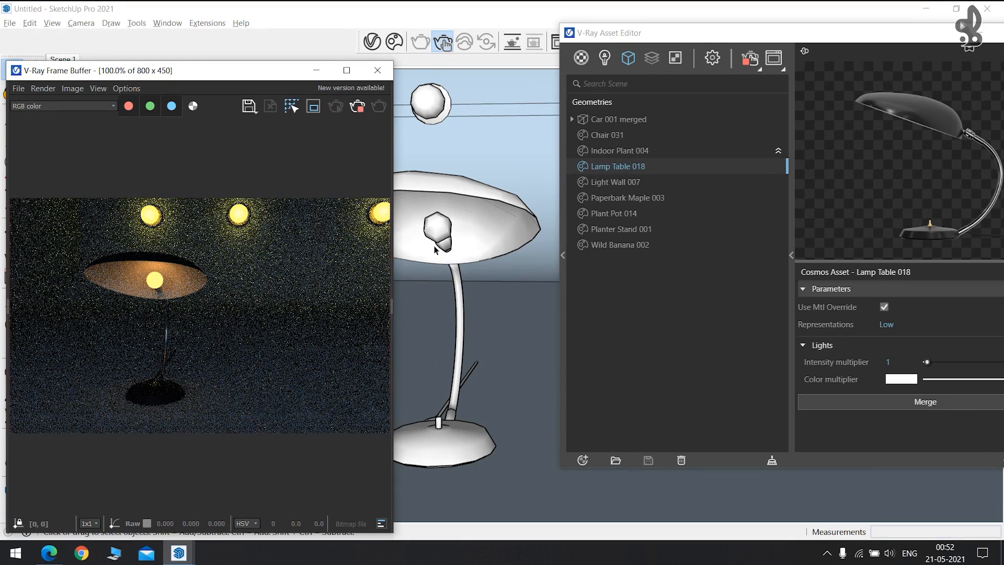
left_click_drag(699, 38, 529, 33)
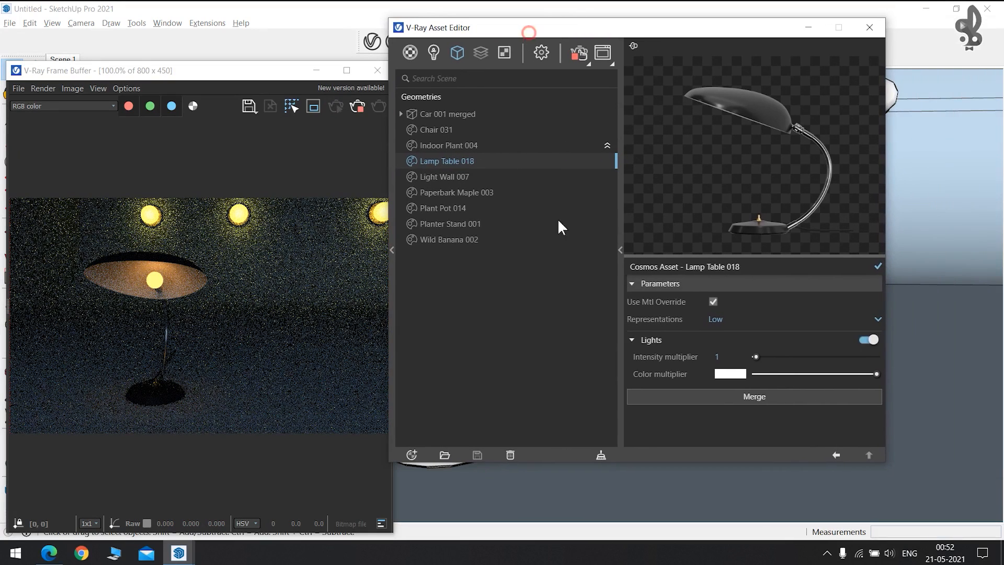
mouse_move(761, 353)
left_mouse_down()
mouse_move(816, 356)
mouse_move(768, 356)
left_mouse_up()
left_click(729, 375)
left_click_drag(519, 269, 540, 132)
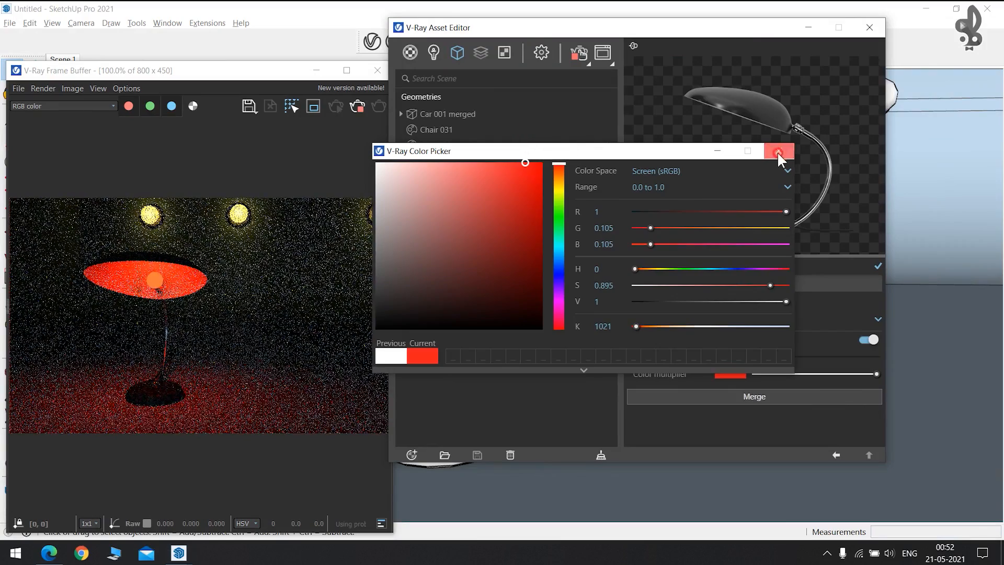
left_click(779, 150)
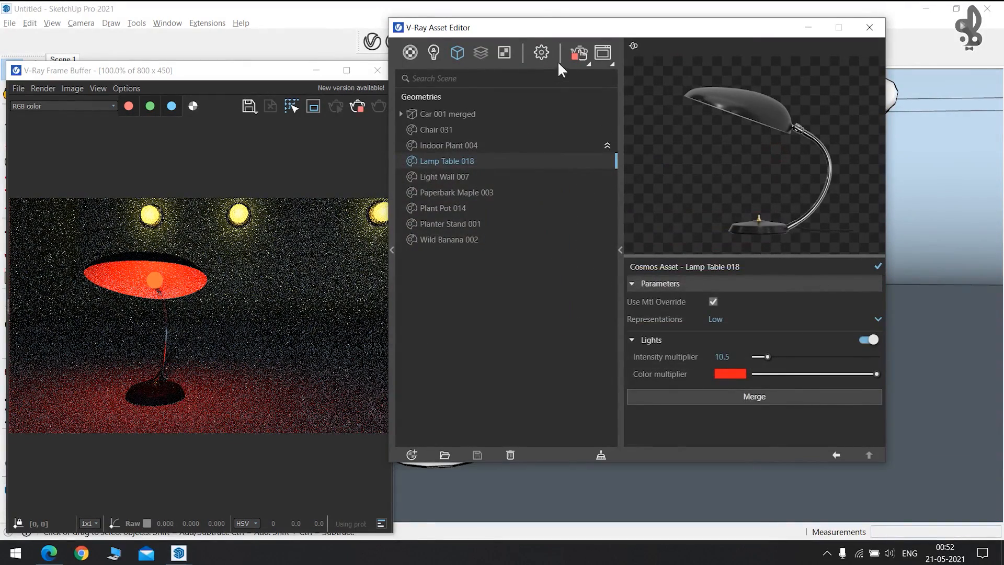
left_click(582, 52)
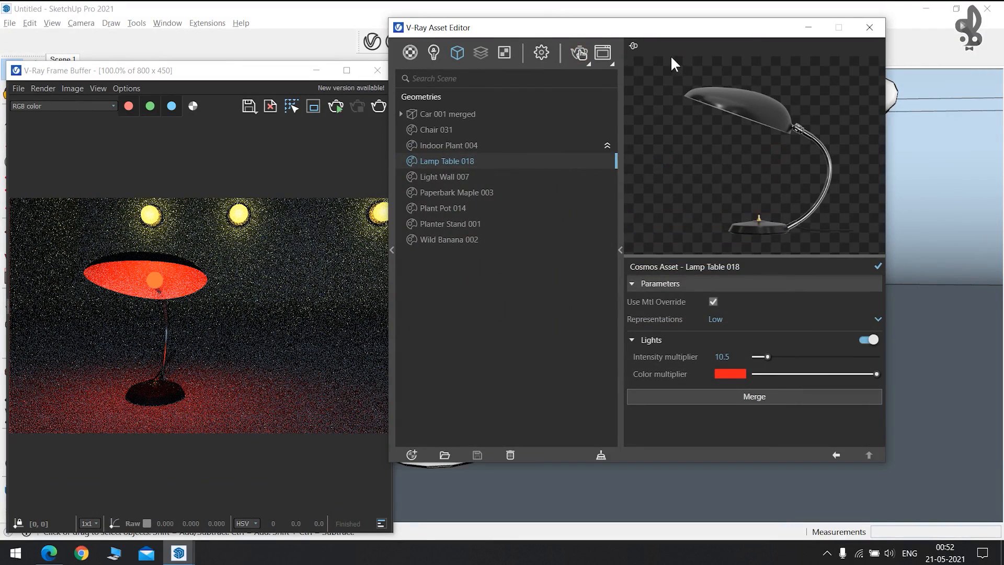
left_click(876, 31)
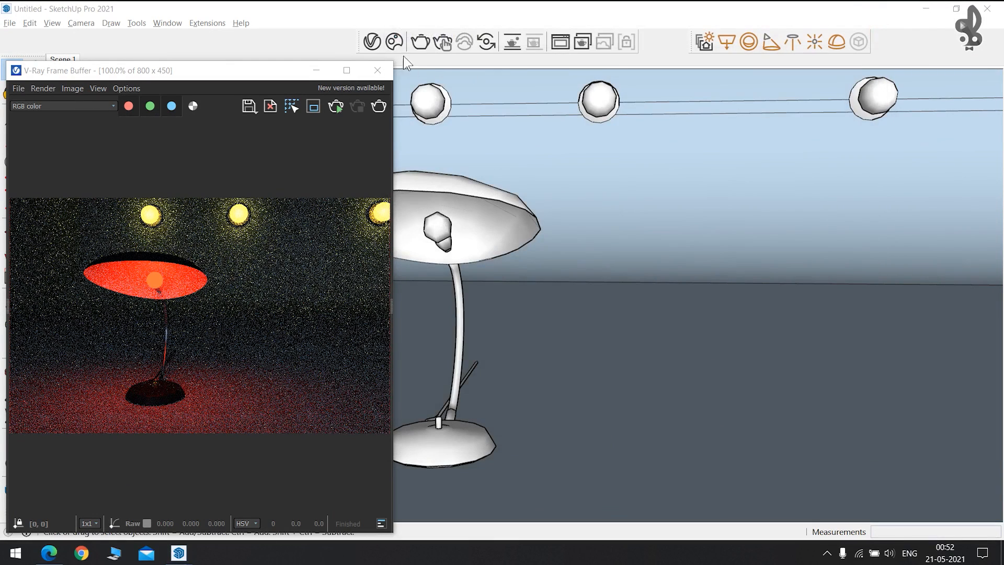
Browse Cosmos's Lighting 3D models, then highlight the Cosmos Lights topic on the slide.
left_click(417, 43)
scroll(621, 427, "down", 5)
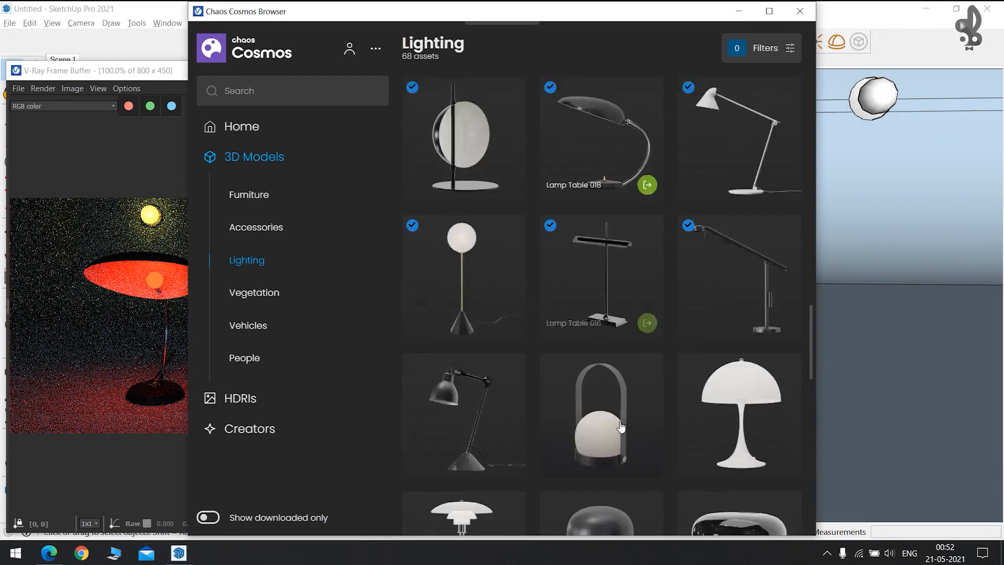
scroll(621, 427, "down", 10)
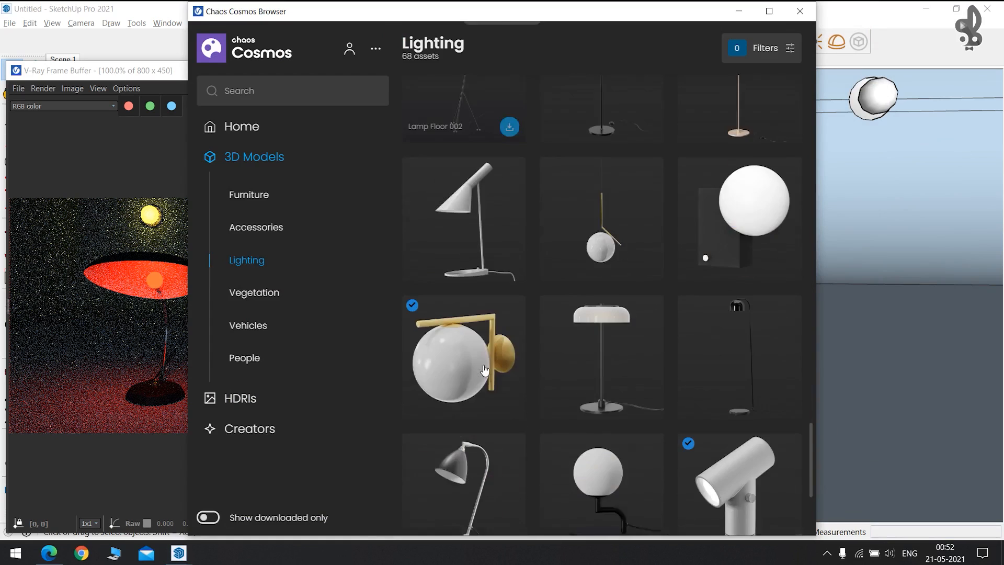
scroll(483, 364, "up", 3)
scroll(556, 348, "down", 3)
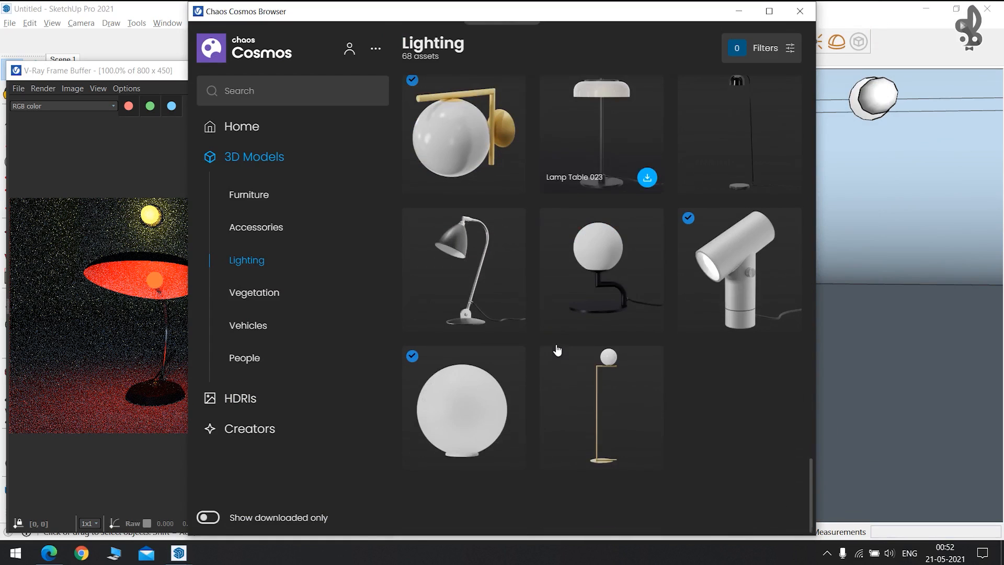
scroll(645, 228, "up", 8)
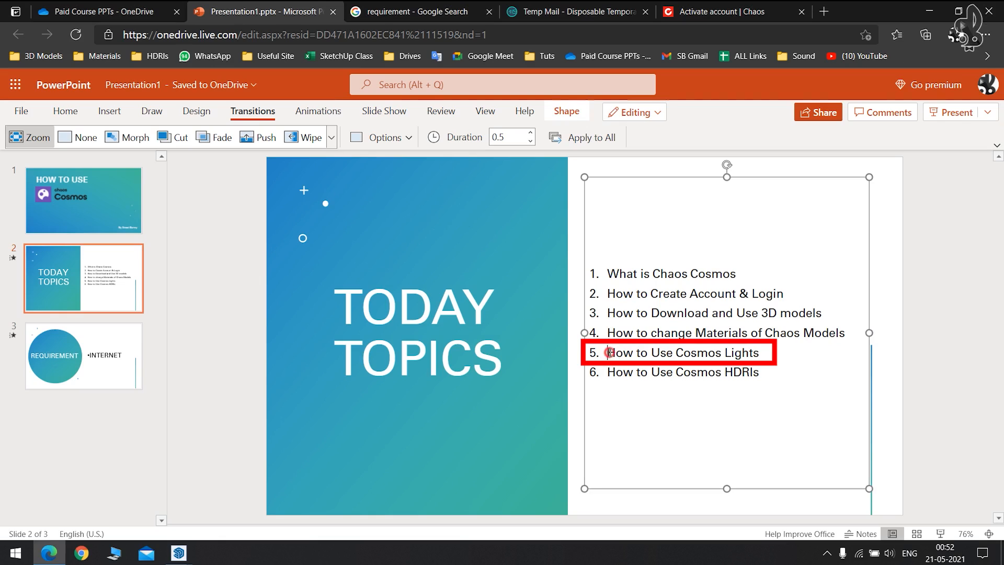
left_click_drag(606, 352, 762, 350)
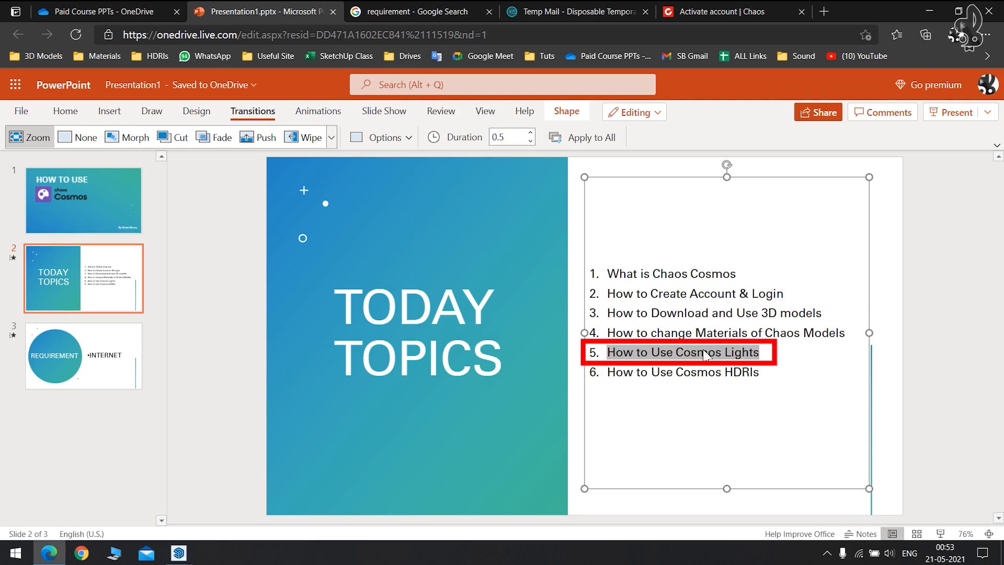
Highlight the Cosmos HDRIs topic on the slide and return to SketchUp.
left_click_drag(605, 372, 773, 372)
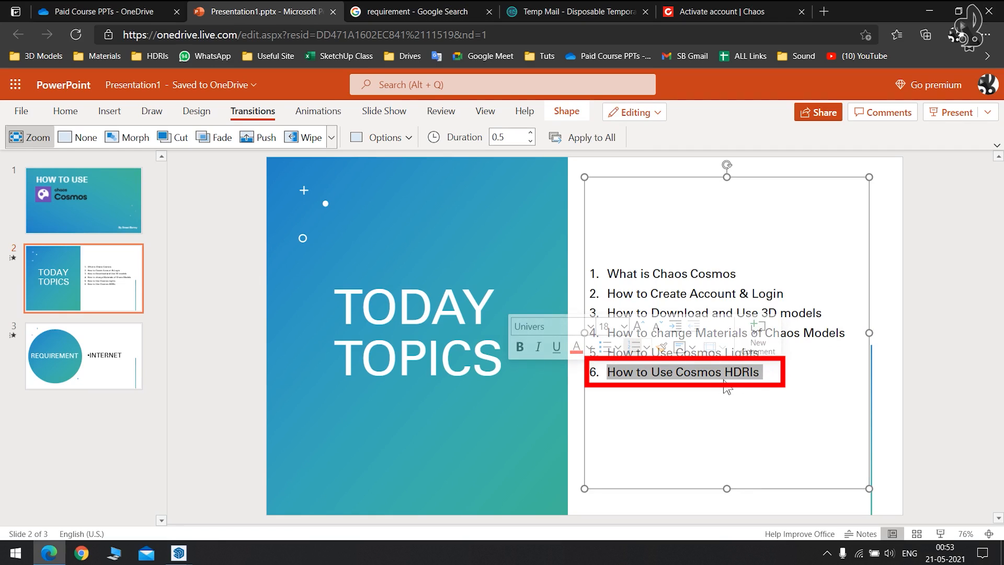
key("alt+Tab")
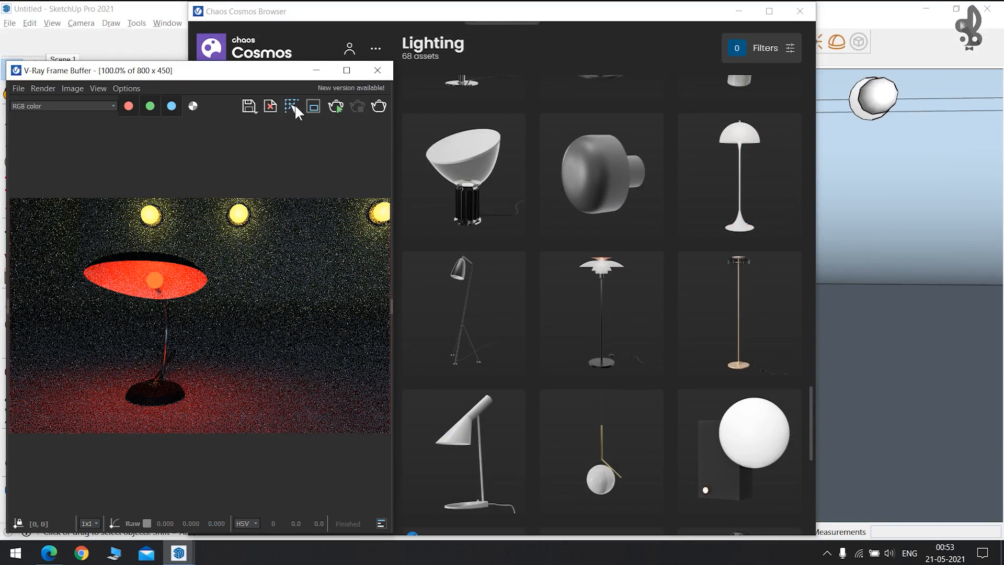
Close the Frame Buffer and Cosmos, then delete the four sphere lights and the lamp.
left_click(378, 69)
left_click(800, 11)
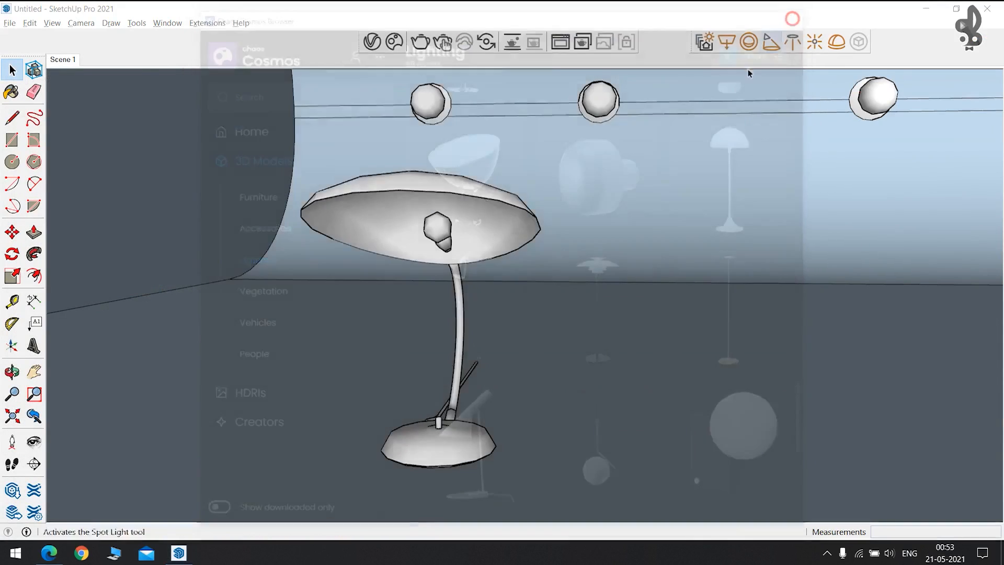
scroll(511, 311, "down", 10)
left_click_drag(468, 256, 644, 344)
key("Delete")
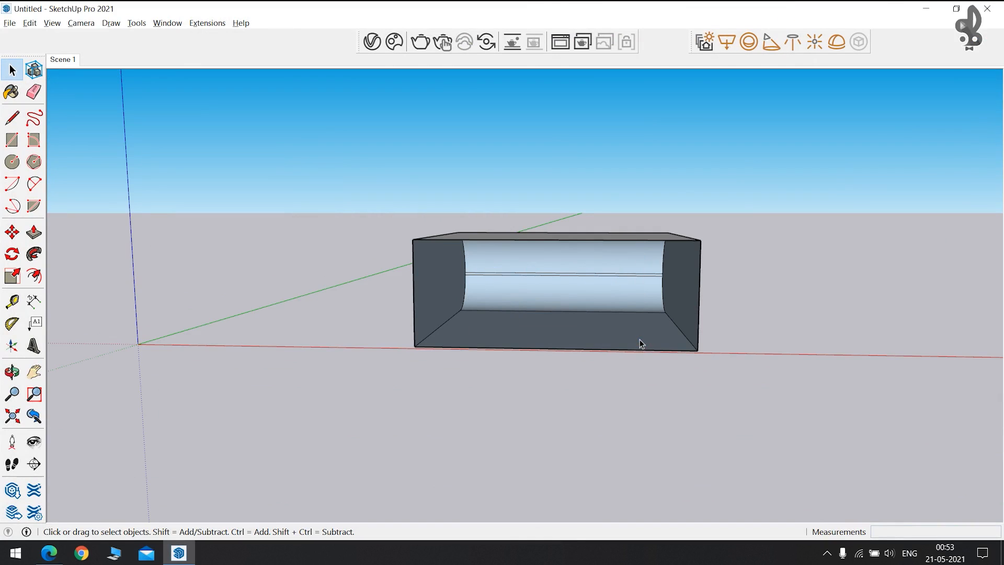
Run an interactive render of the empty box, orbiting into its open end, then stop it.
middle_click_drag(551, 311, 433, 343)
left_click(443, 42)
mouse_move(526, 309)
middle_mouse_down()
mouse_move(502, 315)
mouse_move(654, 278)
mouse_move(673, 324)
mouse_move(556, 282)
middle_mouse_up()
left_click(356, 105)
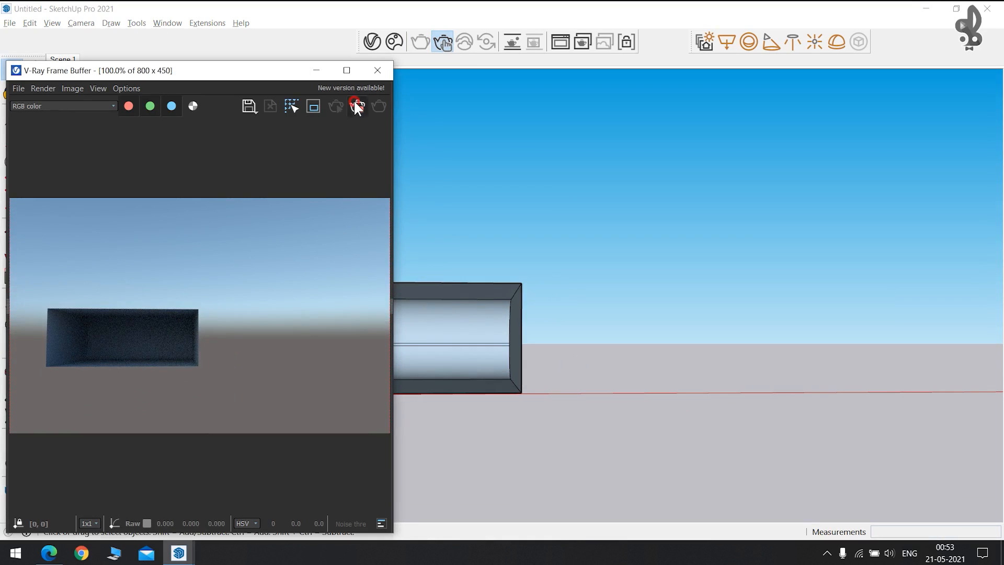
Browse the HDRIs in Chaos Cosmos, filtering to the Day skies.
left_click(394, 44)
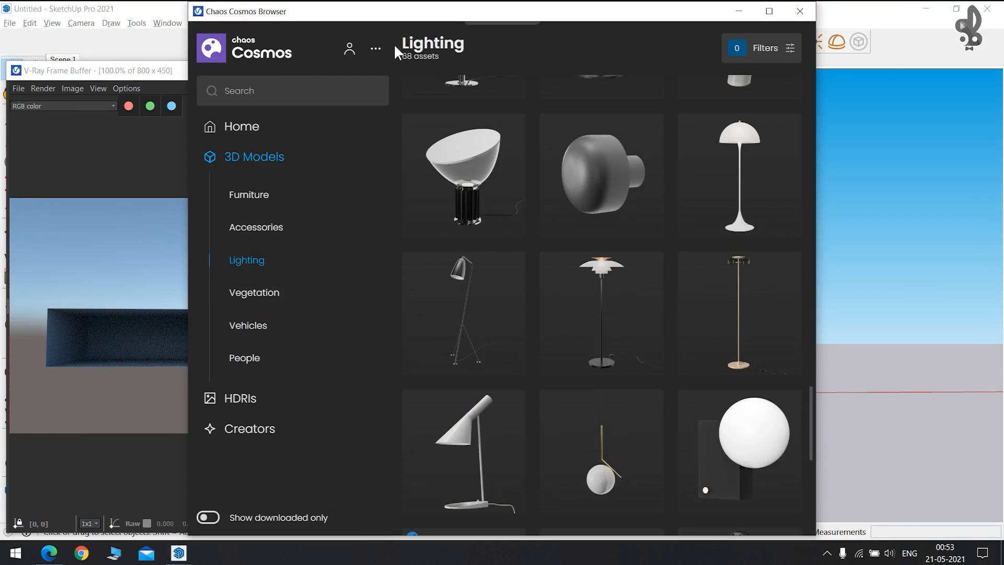
left_click(246, 399)
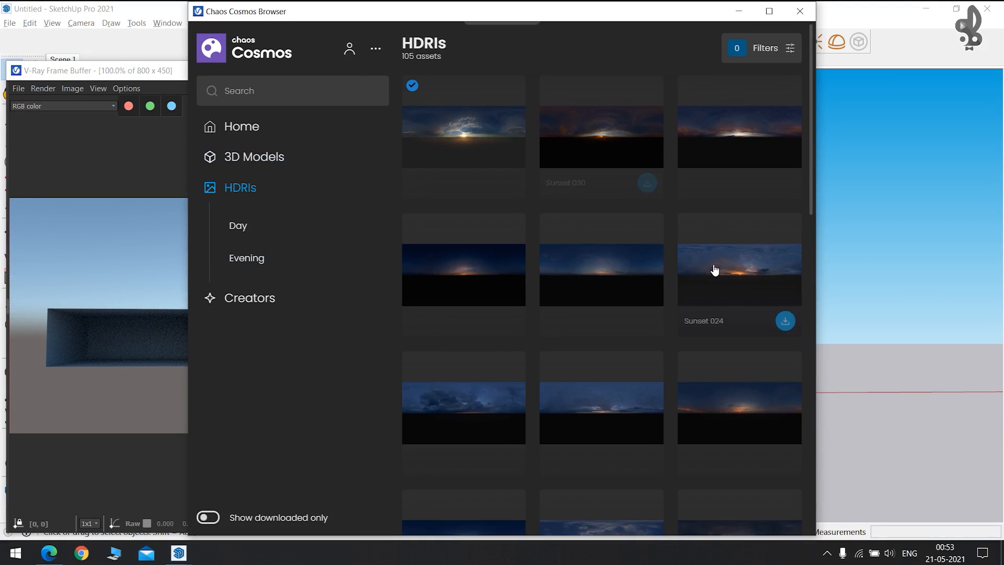
scroll(716, 279, "down", 5)
scroll(720, 285, "down", 5)
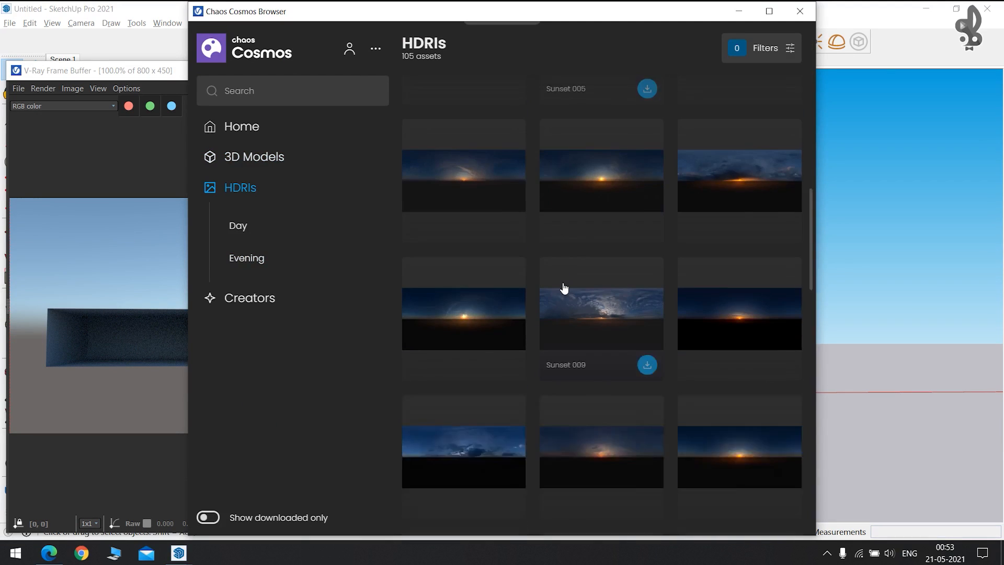
scroll(570, 292, "up", 10)
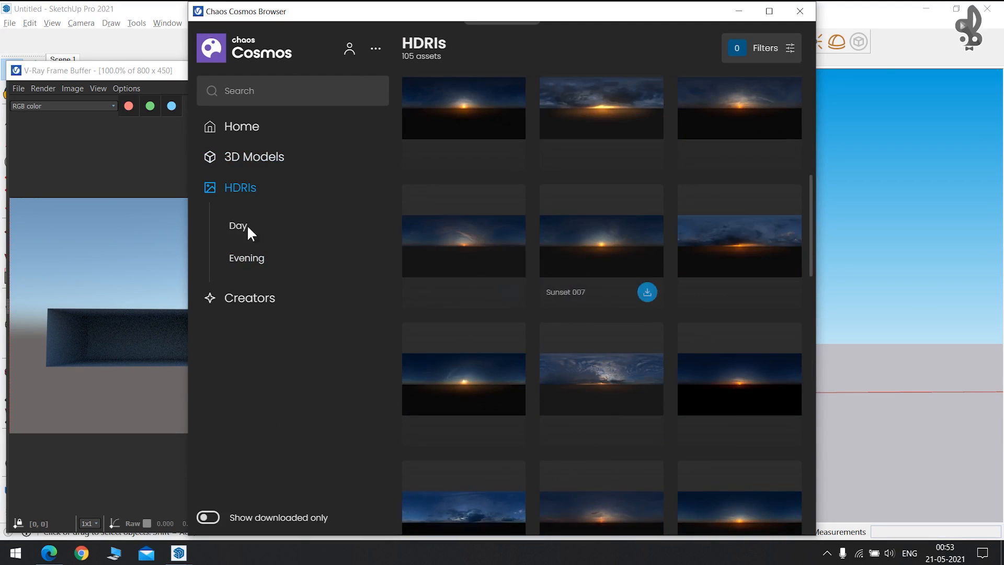
left_click(235, 233)
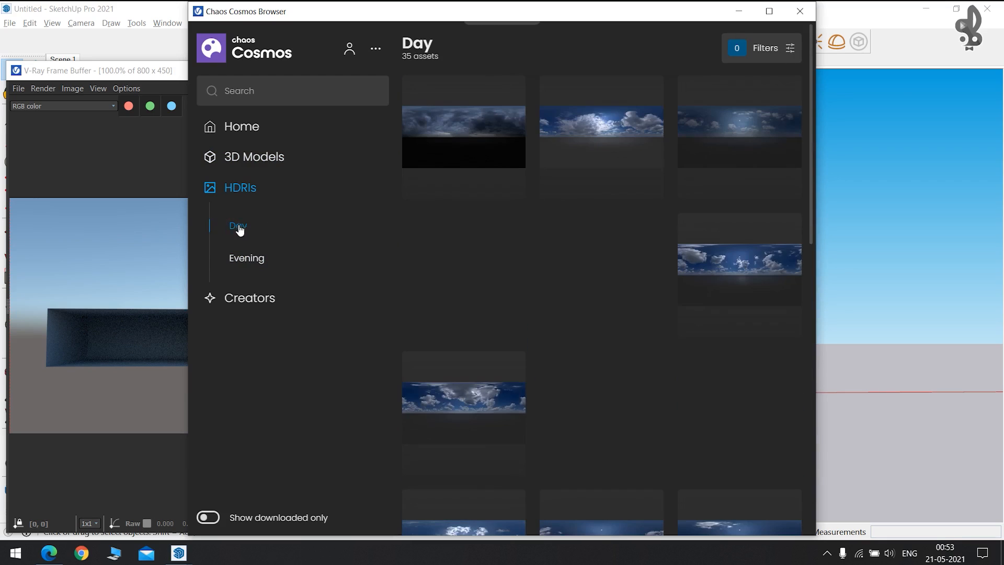
scroll(597, 173, "down", 12)
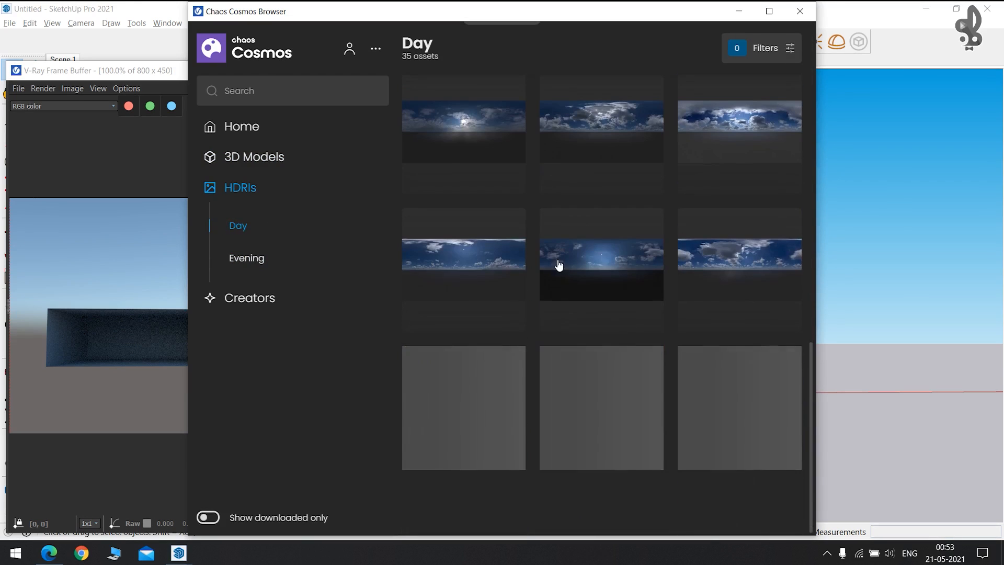
Switch to the Evening HDRIs and import Sunset 025.
left_click(248, 258)
scroll(545, 311, "down", 5)
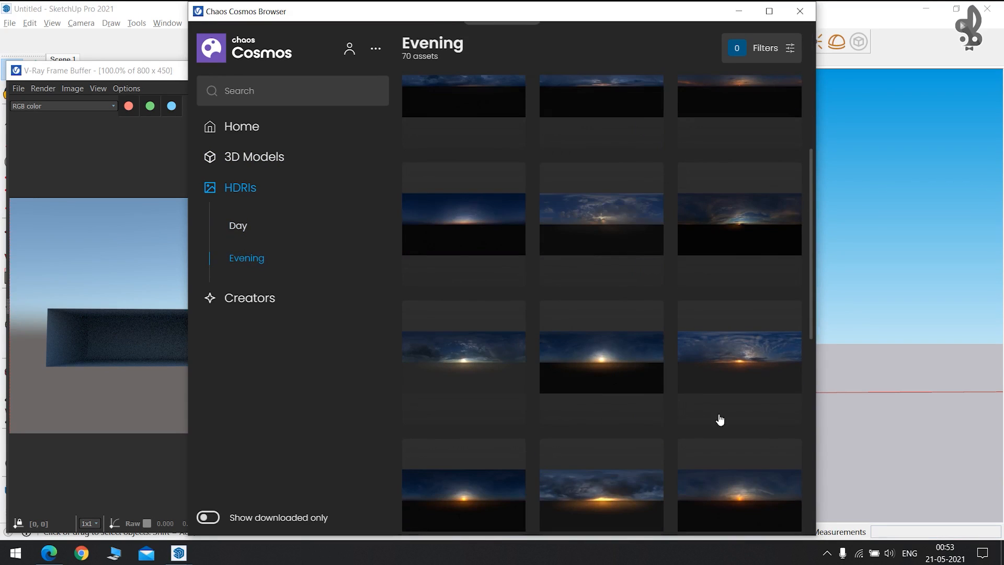
scroll(670, 359, "up", 5)
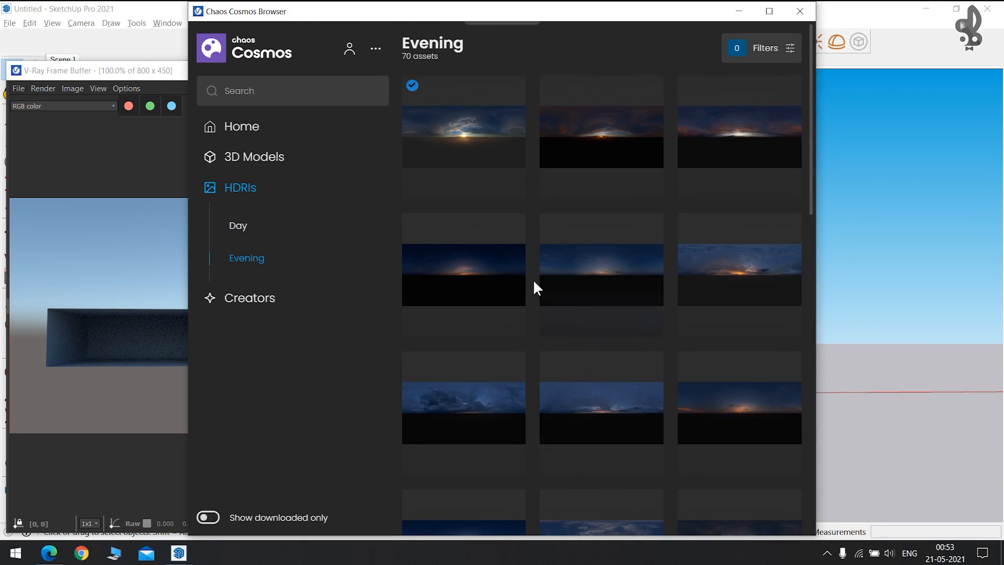
mouse_move(628, 146)
mouse_move(495, 168)
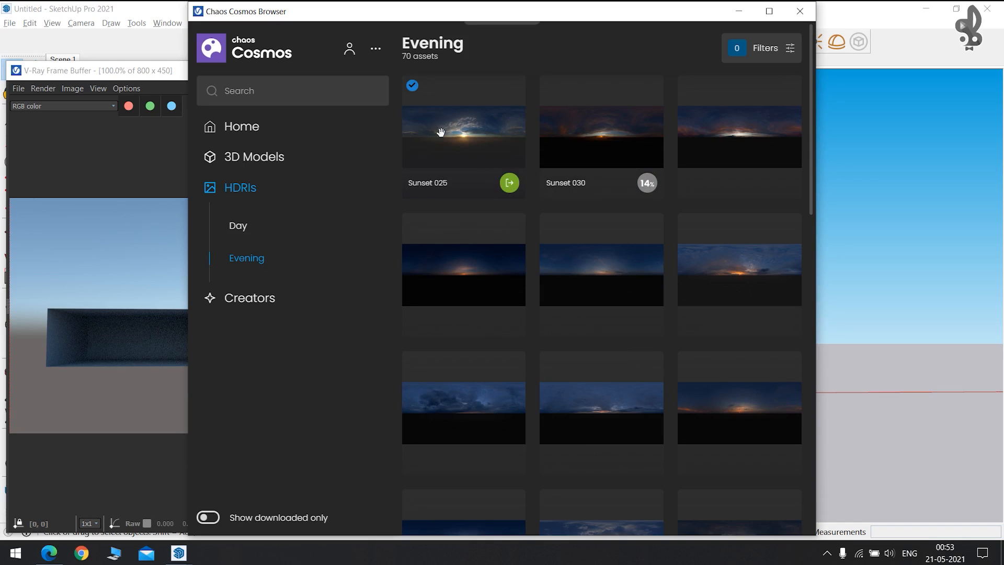
left_click(510, 188)
Close Cosmos and run a brief interactive render of the box from a side view.
left_click(800, 11)
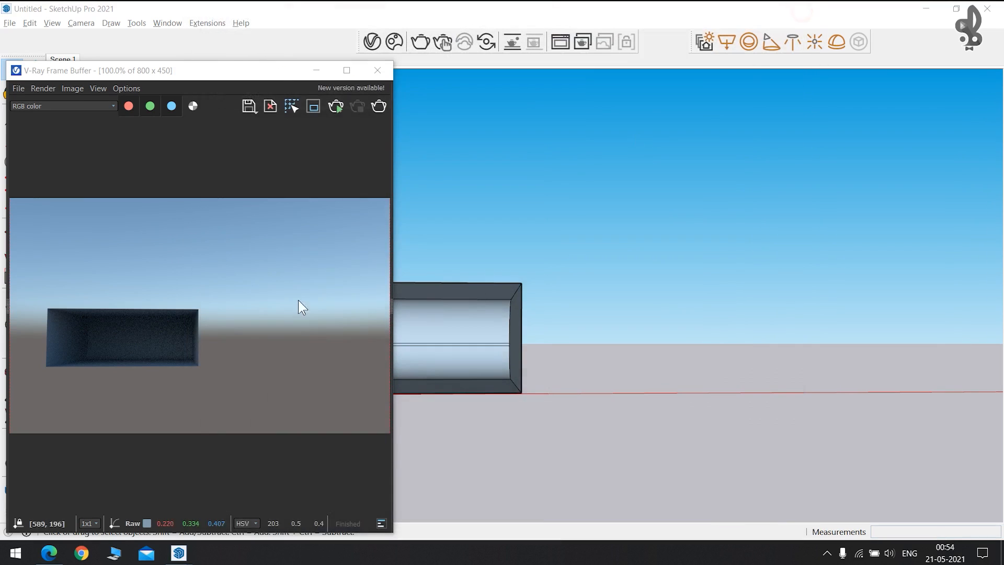
left_click(443, 42)
mouse_move(690, 265)
middle_mouse_down()
mouse_move(473, 276)
mouse_move(796, 255)
mouse_move(558, 281)
middle_mouse_up()
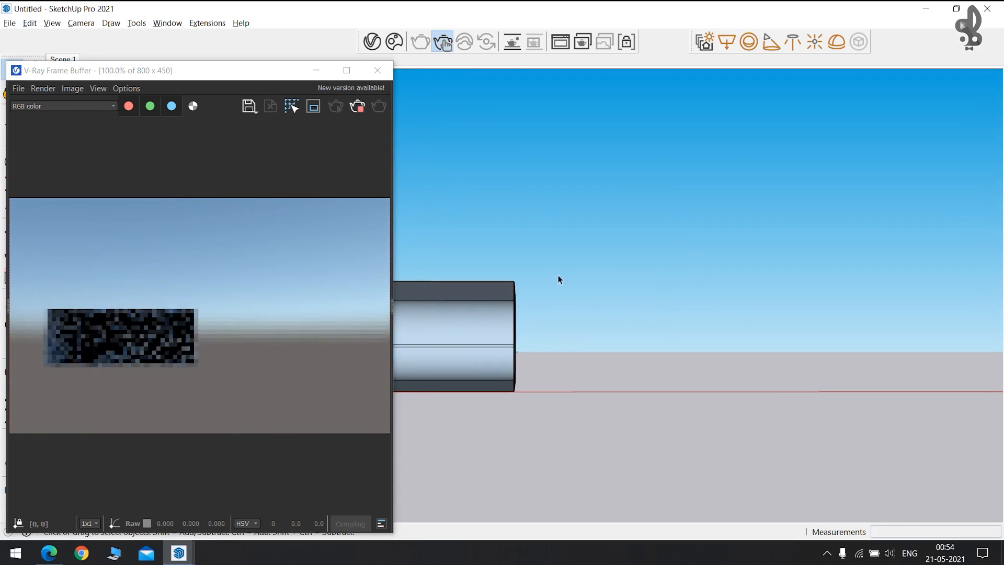
left_click(358, 106)
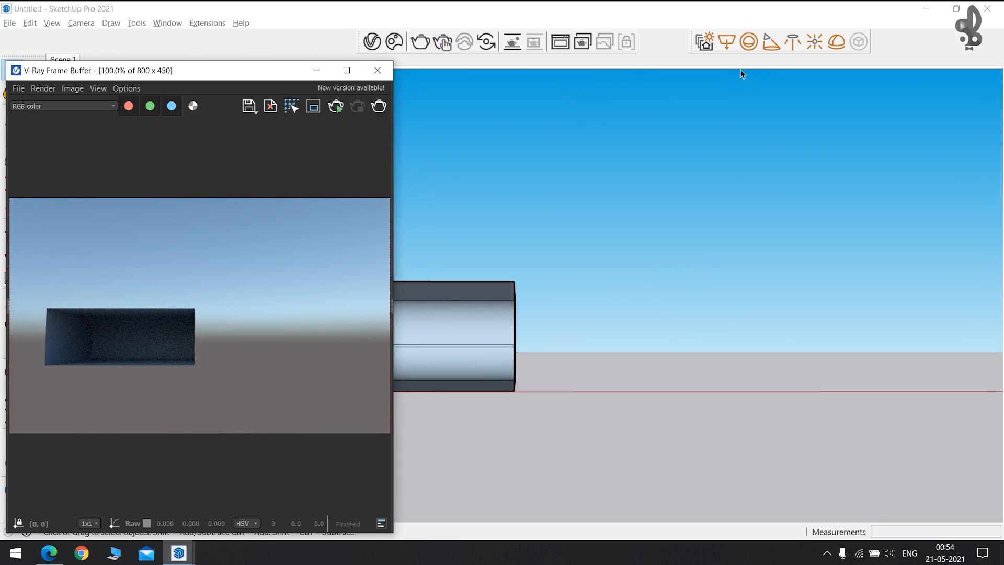
Add a new Dome Light in the Asset Editor's Lights and delete the original dome light.
left_click(373, 42)
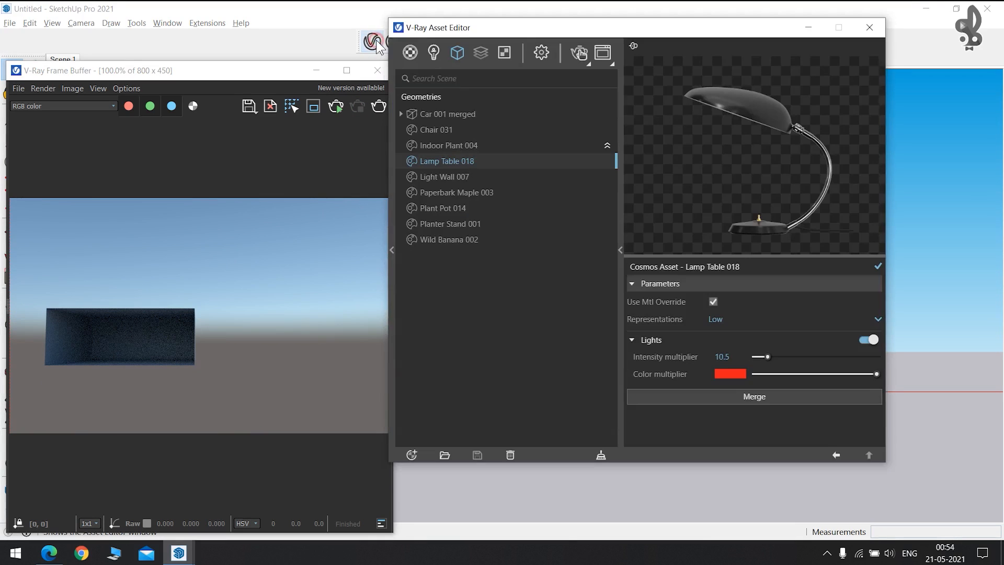
left_click(430, 51)
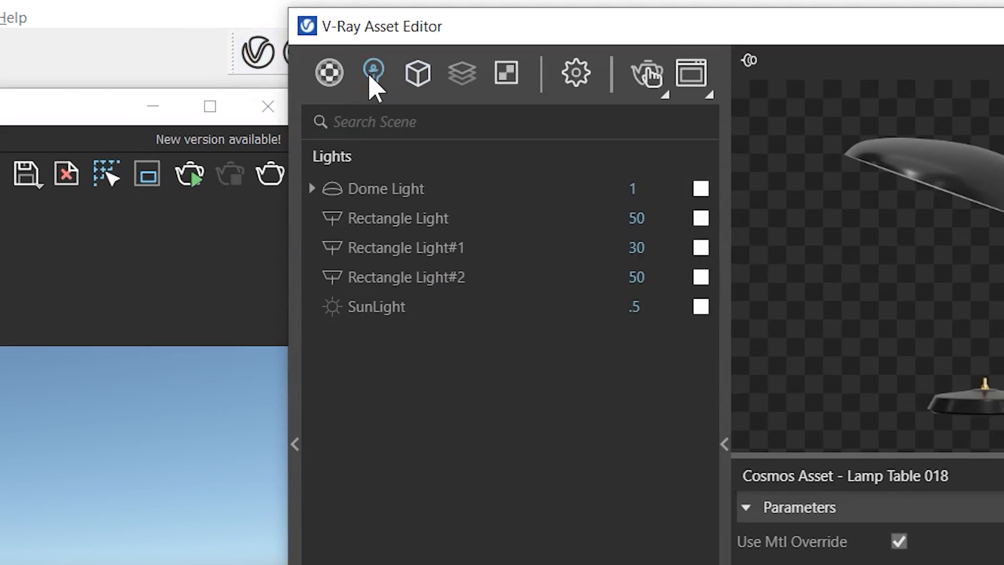
left_click(371, 77)
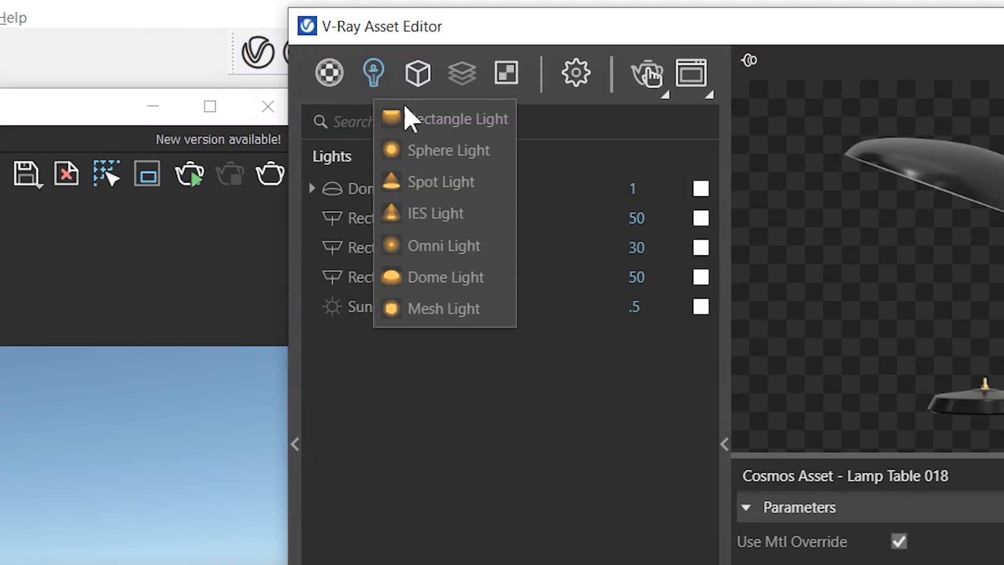
left_click(446, 279)
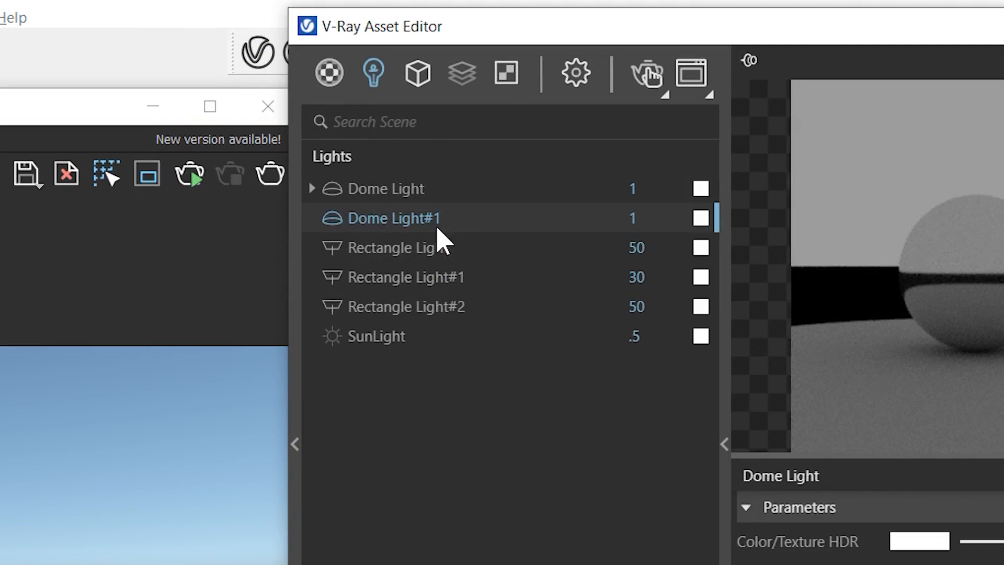
left_click(401, 190)
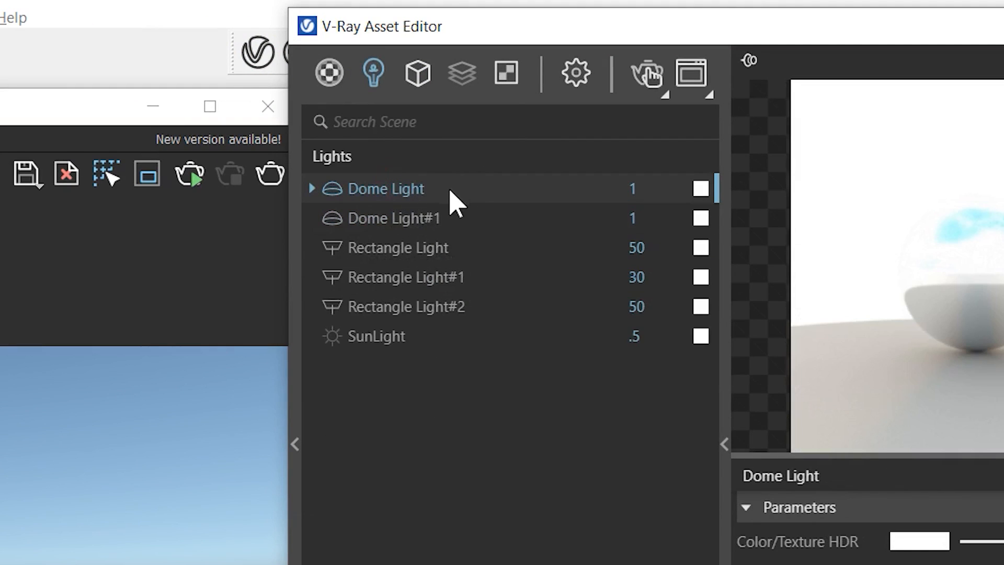
key("Delete")
left_click(571, 498)
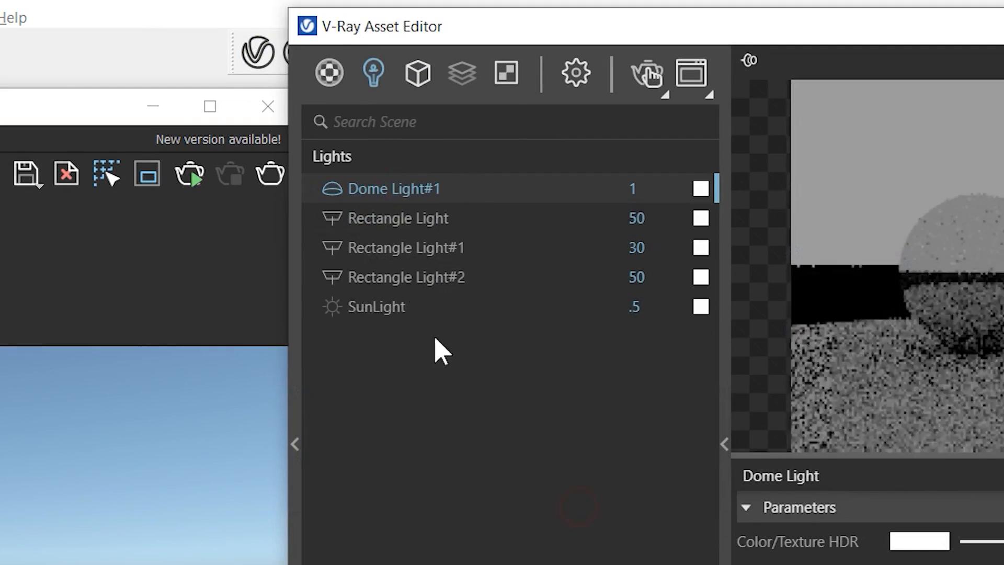
Select Dome Light#1 and render, orbiting so the horizon drops.
left_click(410, 190)
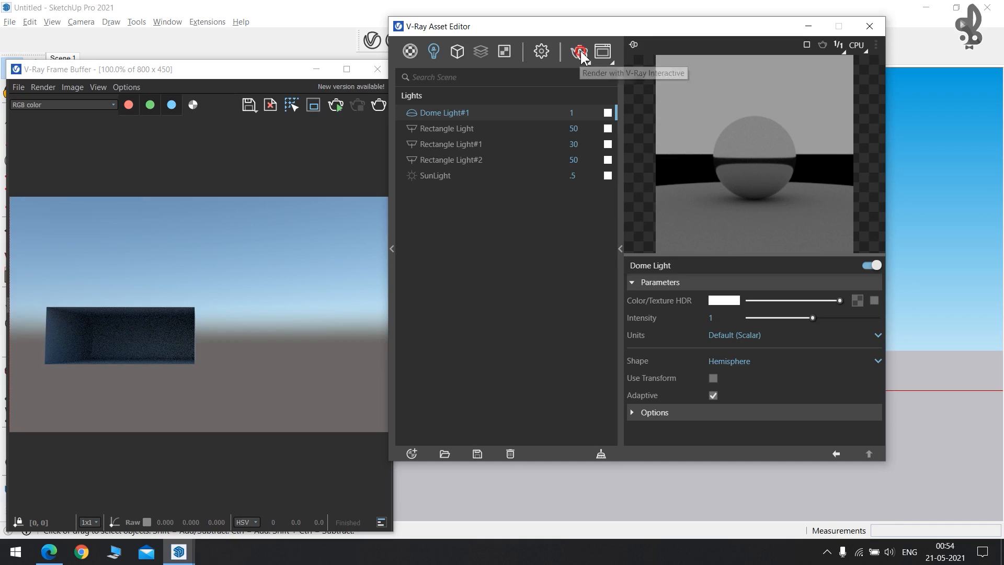
left_click(625, 67)
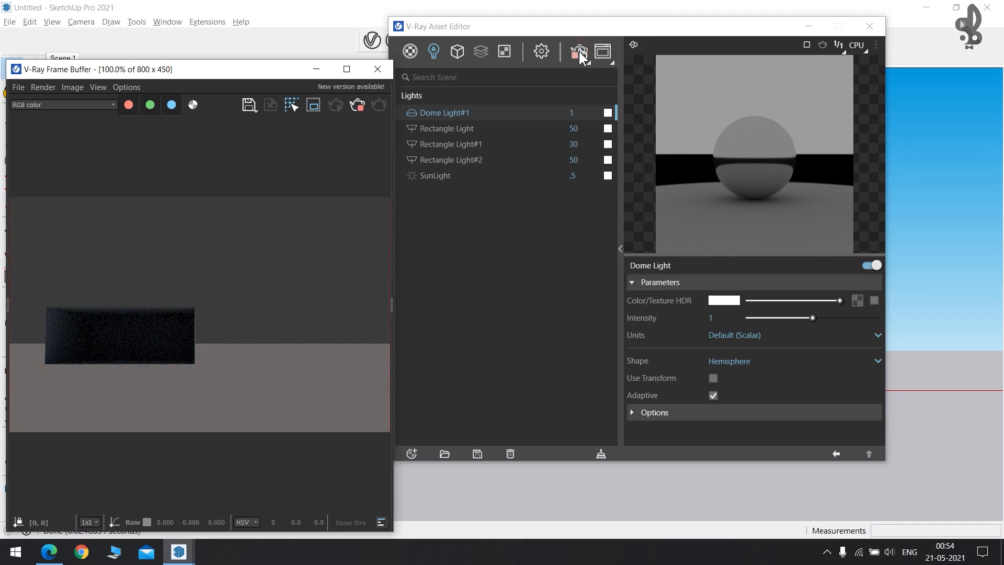
mouse_move(600, 464)
middle_mouse_down()
mouse_move(587, 477)
mouse_move(478, 422)
mouse_move(613, 475)
middle_mouse_up()
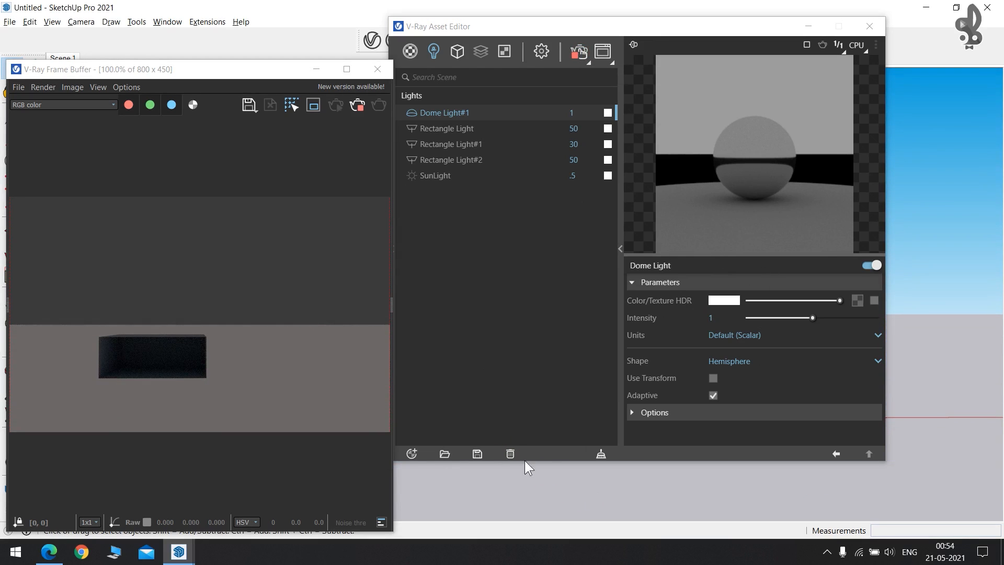
middle_click_drag(544, 489, 545, 477)
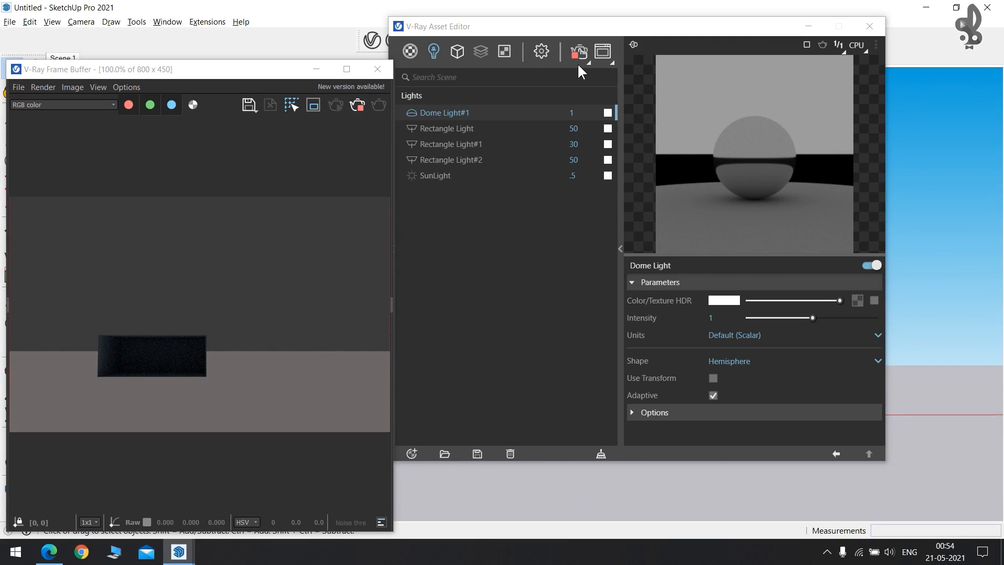
Inspect the Sunset 025#1 bitmap texture, then open Dome Light#1's parameters.
left_click(458, 51)
left_click(505, 52)
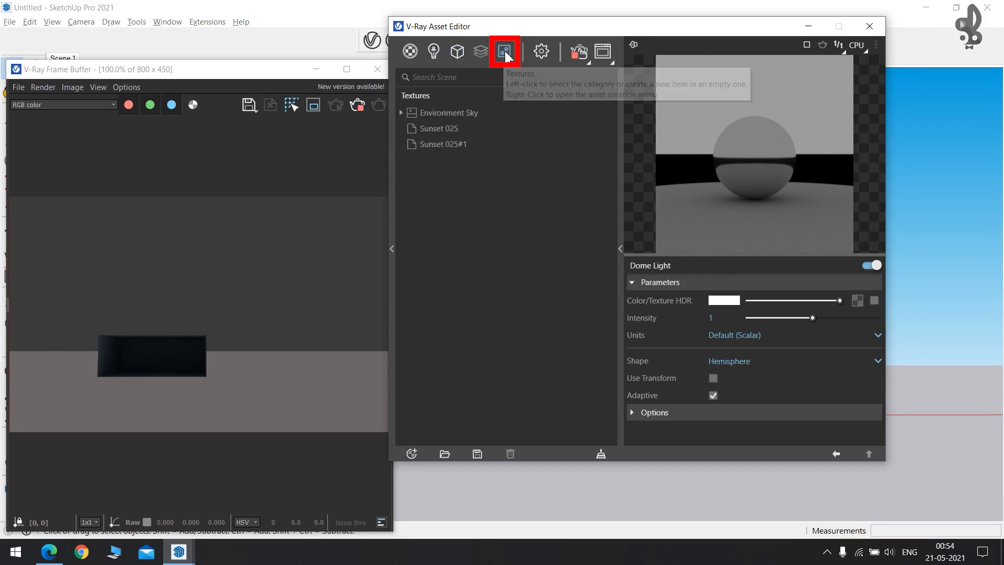
left_click(462, 142)
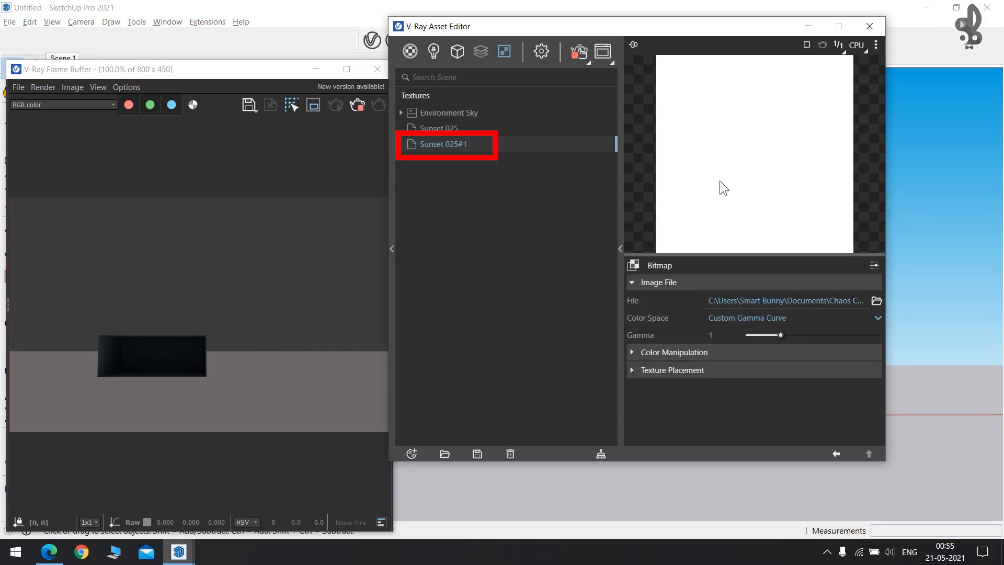
left_click(432, 53)
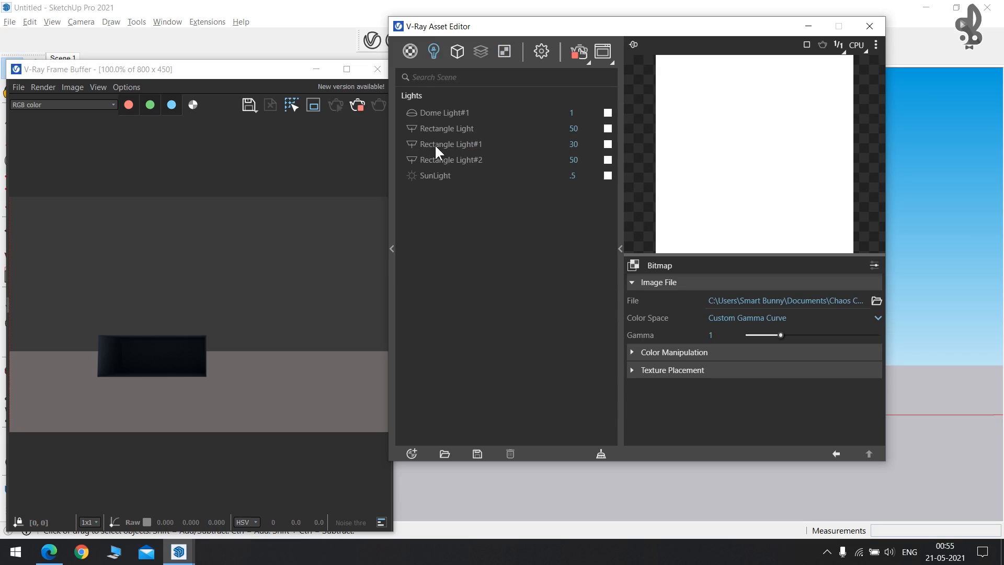
left_click(433, 113)
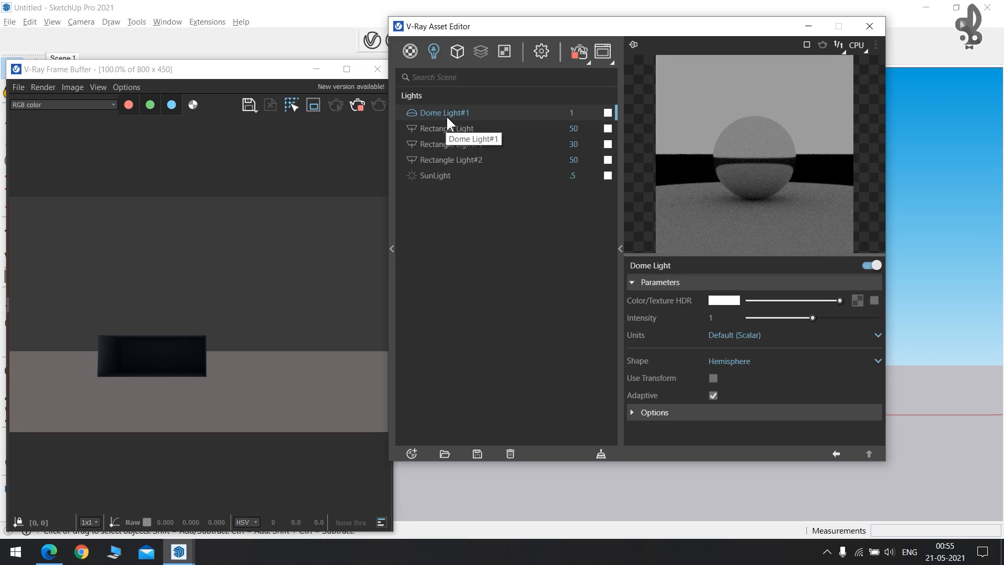
Paste Sunset 025#1 as an instance into the dome light's HDR texture slot and enable it.
left_click(506, 49)
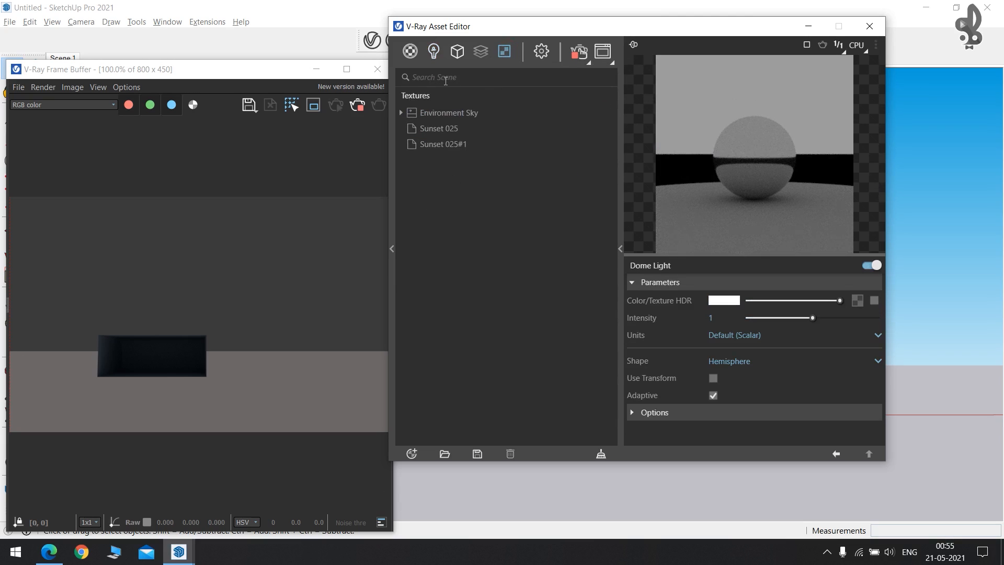
left_click_drag(428, 144, 858, 299)
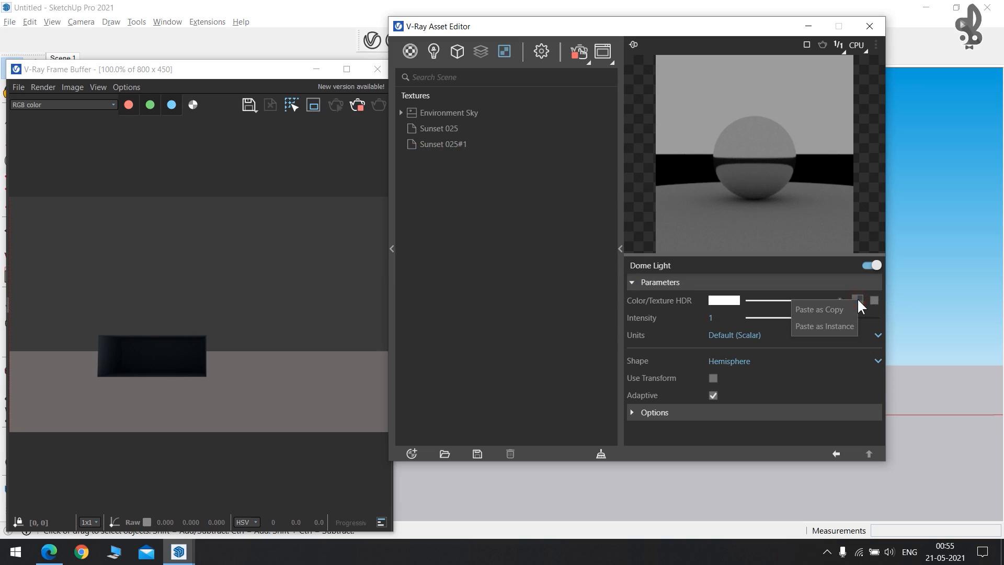
left_click(838, 325)
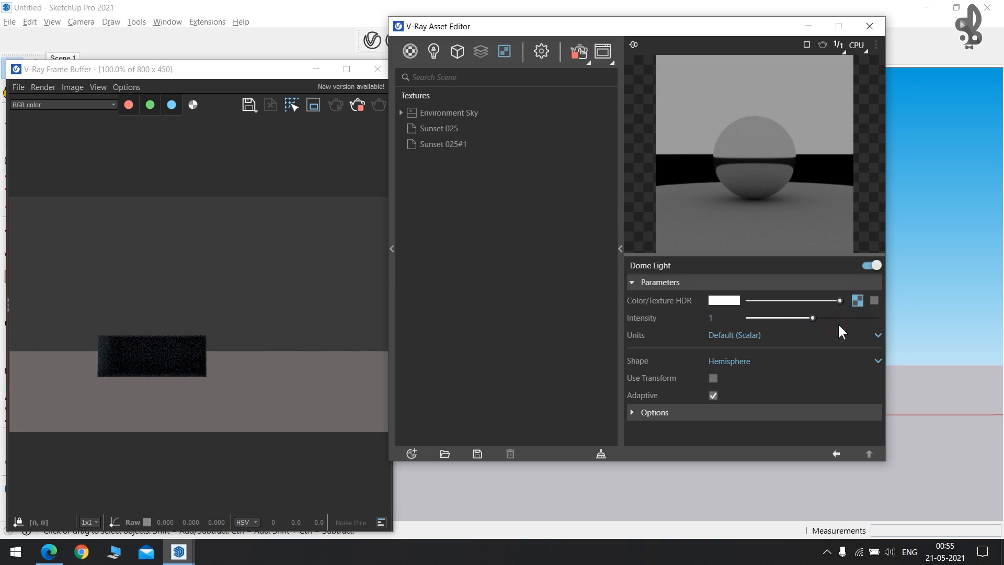
left_click(874, 300)
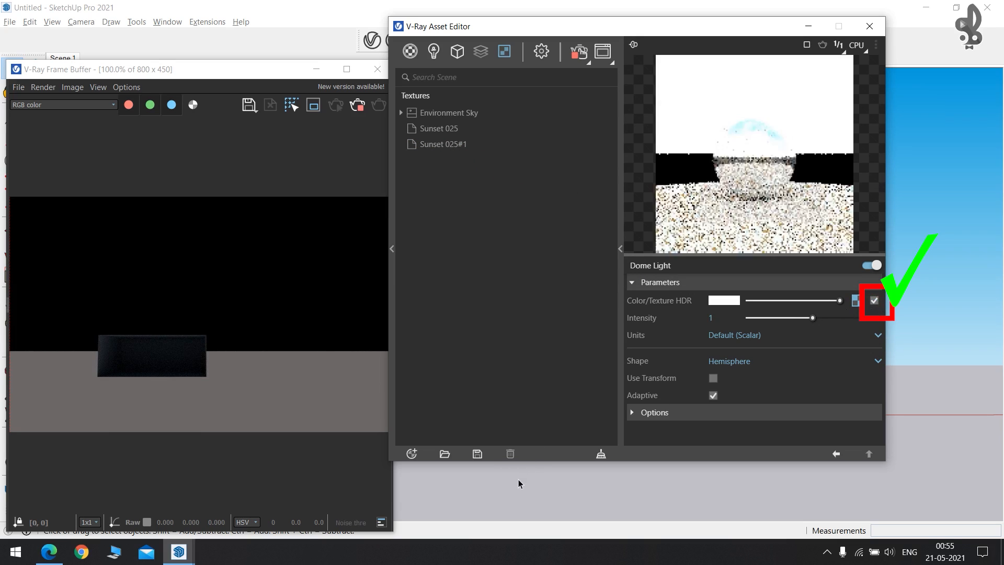
Render the box against the sunset sky, orbiting around it.
left_click(358, 104)
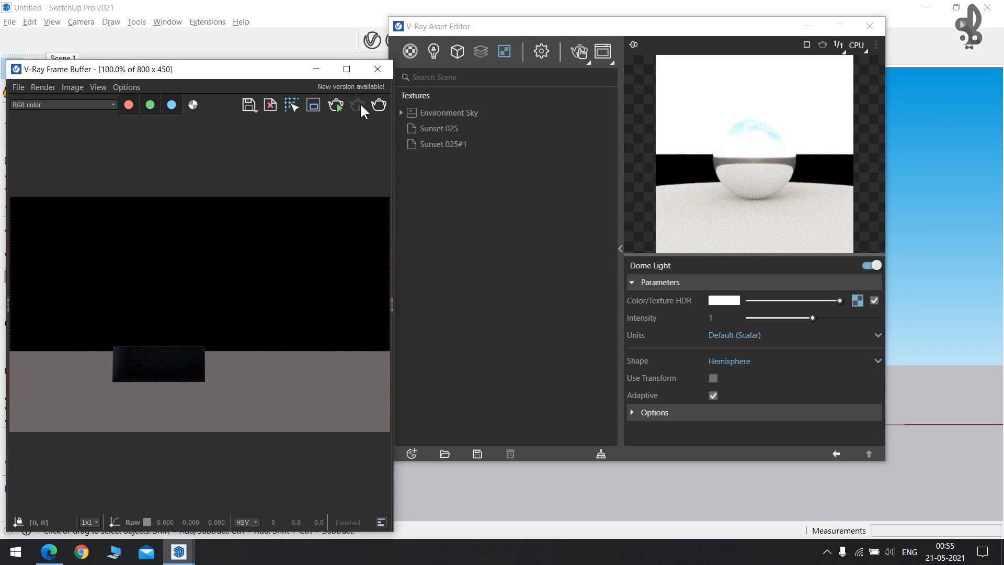
left_click(580, 49)
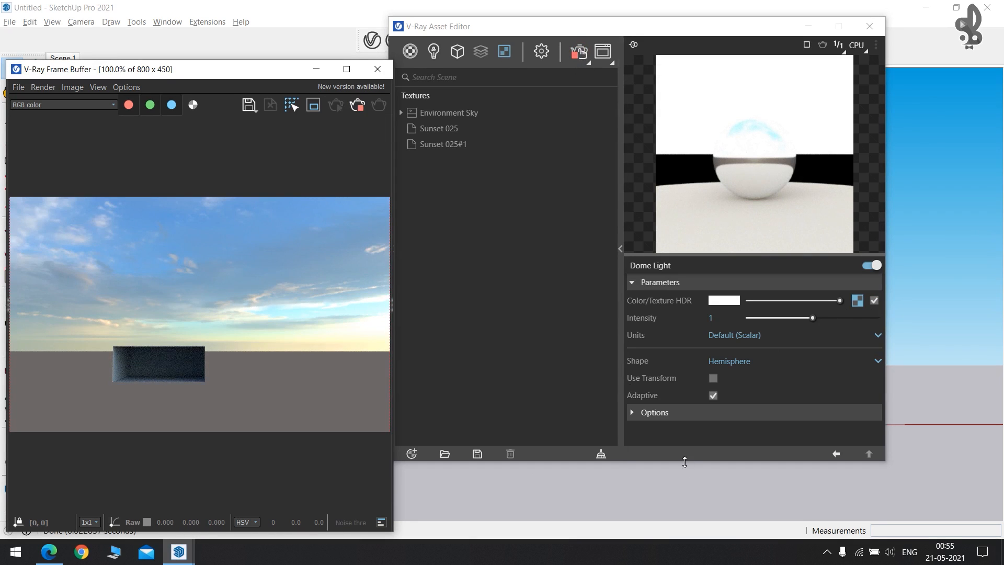
left_click(796, 29)
mouse_move(666, 284)
middle_mouse_down()
mouse_move(410, 269)
mouse_move(415, 180)
mouse_move(511, 305)
mouse_move(728, 283)
mouse_move(876, 254)
mouse_move(959, 277)
mouse_move(740, 352)
mouse_move(715, 293)
mouse_move(447, 305)
mouse_move(470, 274)
middle_mouse_up()
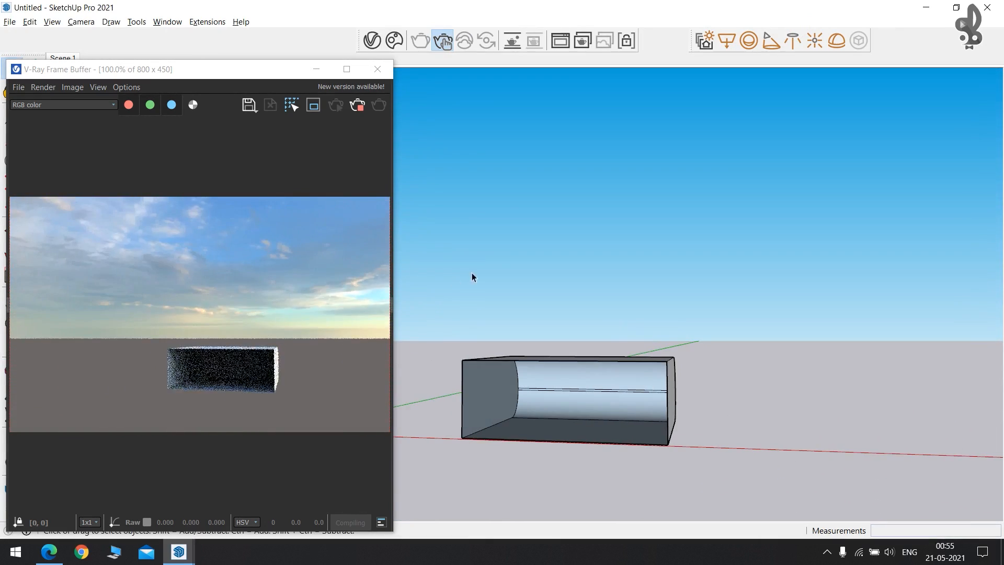
Stop the render and delete the dome light from the model and Dome Light#1 from the asset list.
left_click(366, 107)
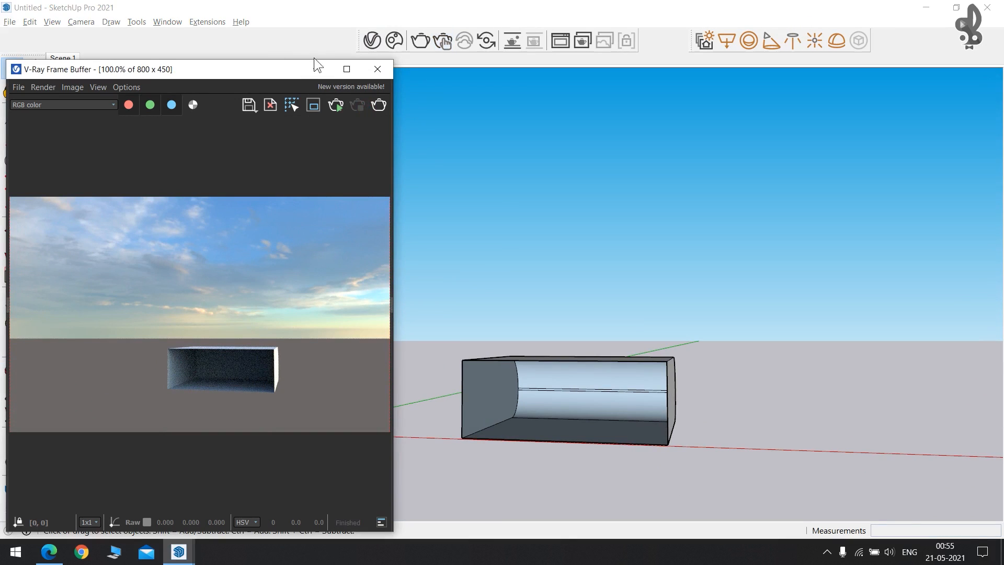
left_click(309, 71)
middle_click_drag(381, 301, 256, 260)
left_click_drag(256, 260, 475, 438)
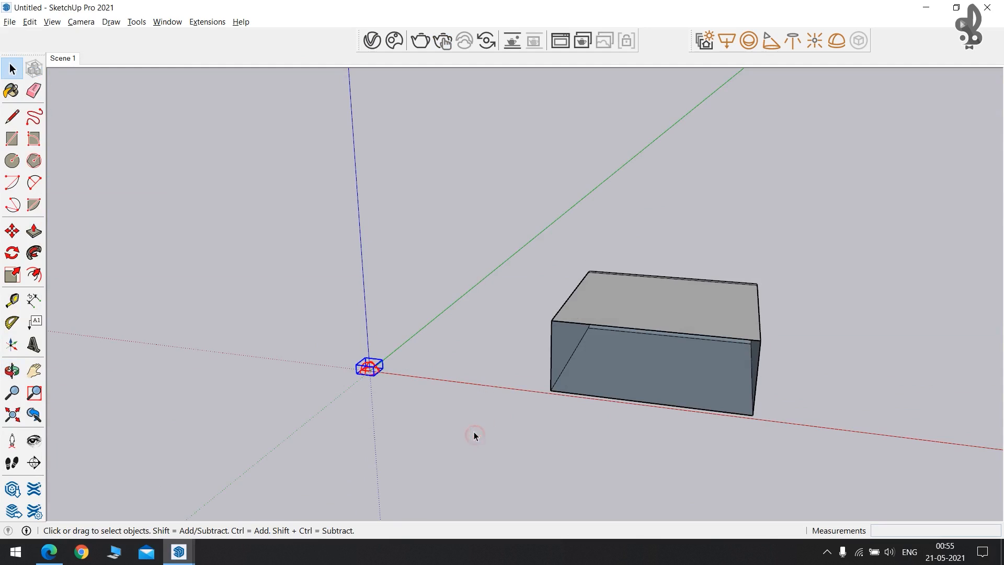
key("Delete")
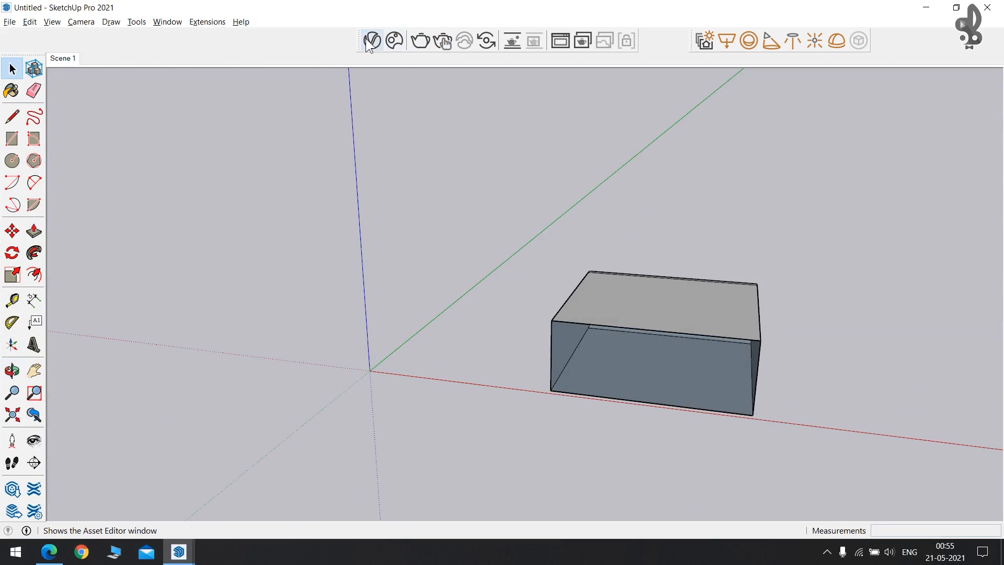
left_click(395, 39)
key("Delete")
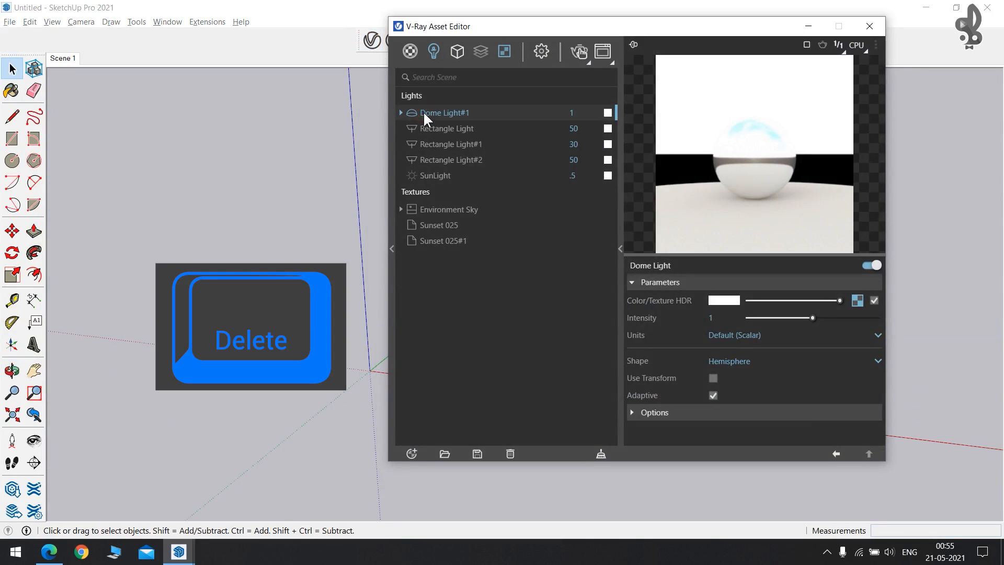
left_click(526, 282)
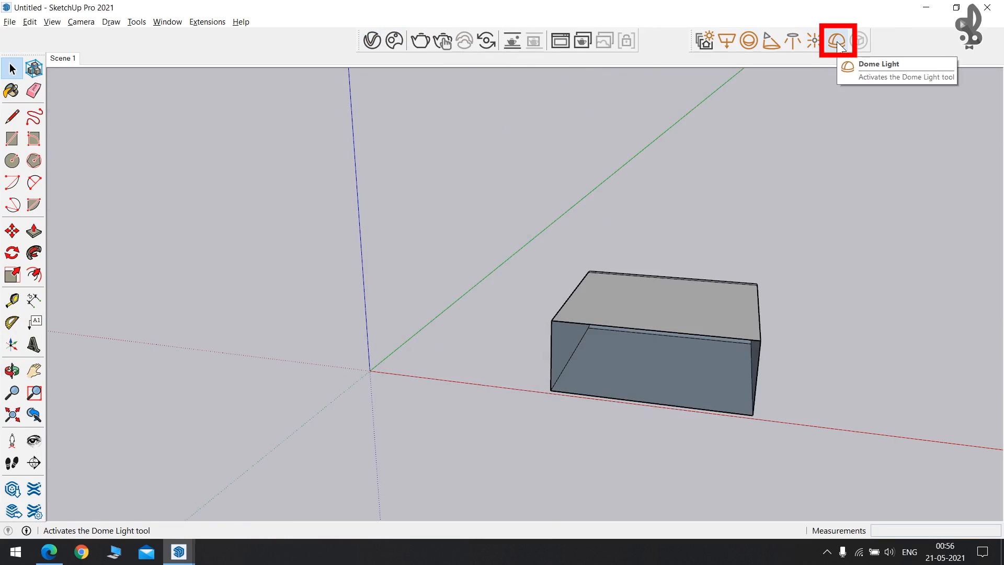
Place a new dome light at the model origin and select it.
left_click(837, 42)
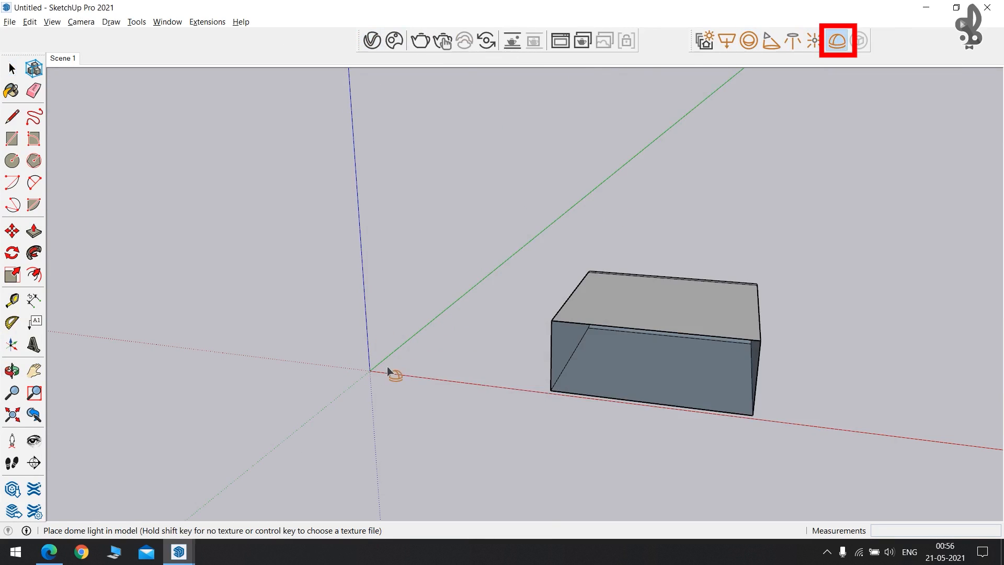
left_click(370, 371)
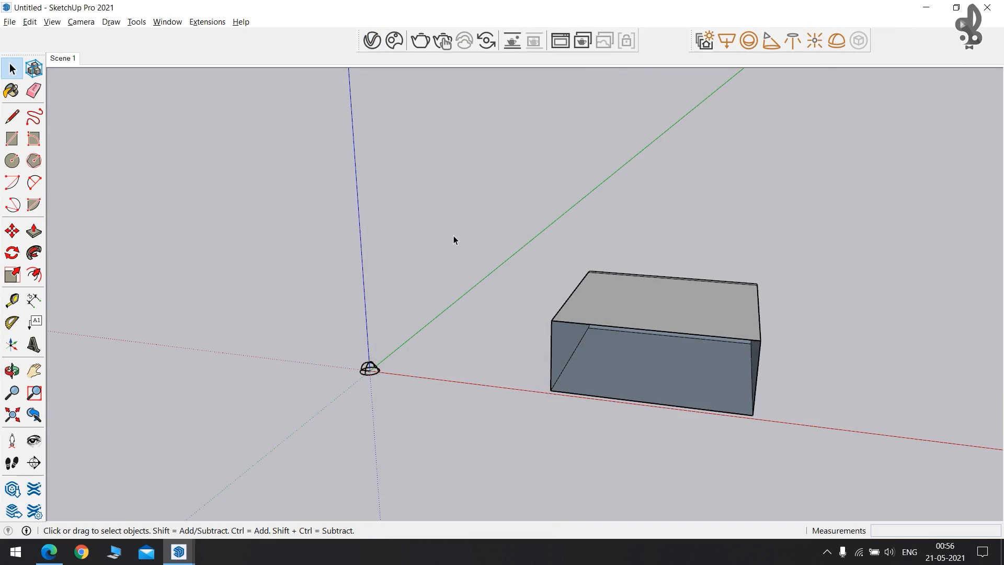
scroll(336, 403, "up", 2)
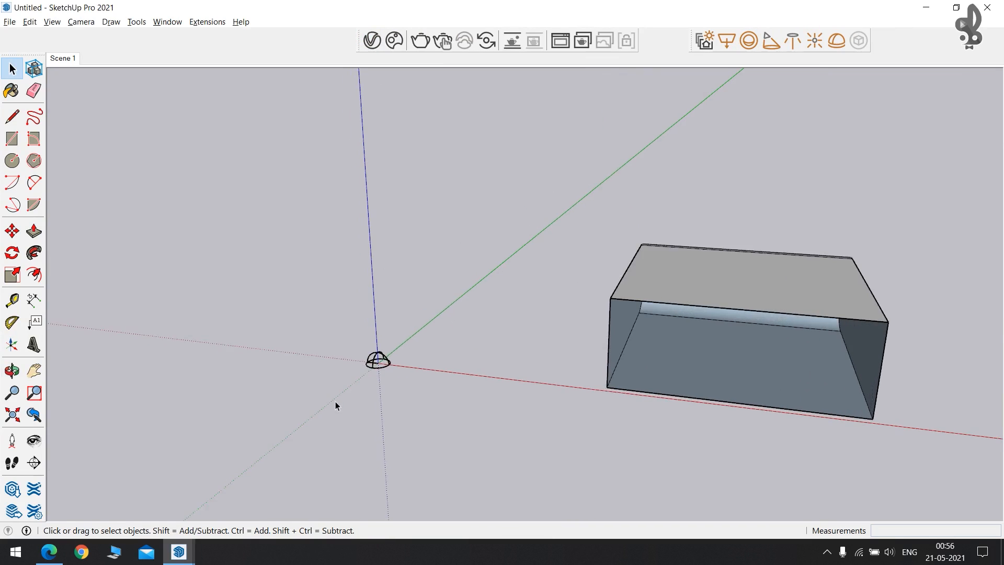
scroll(368, 393, "up", 3)
middle_click_drag(409, 368, 394, 356)
left_click(383, 357)
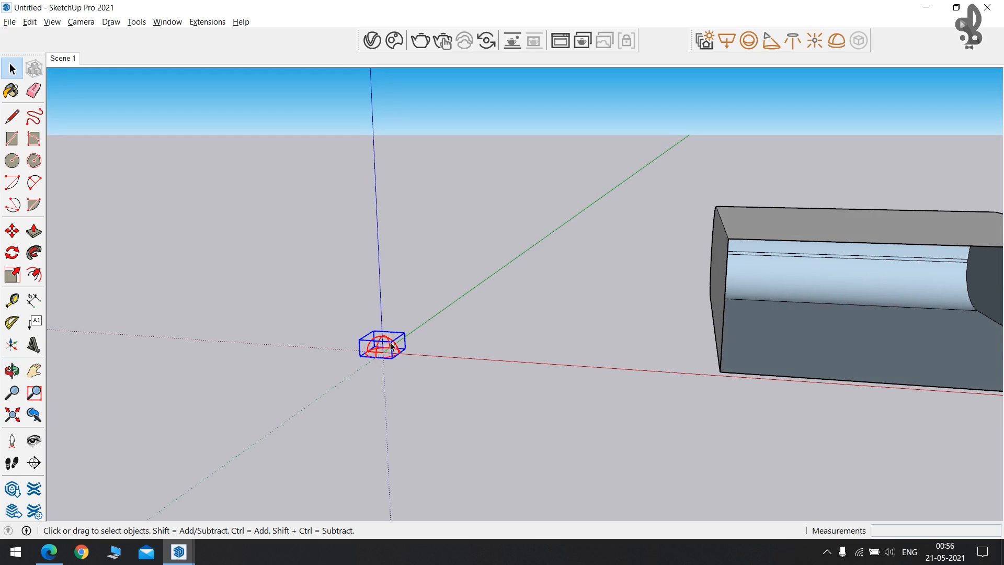
Render with the new dome light, then clear the HDR from its Color/Texture slot.
left_click(372, 40)
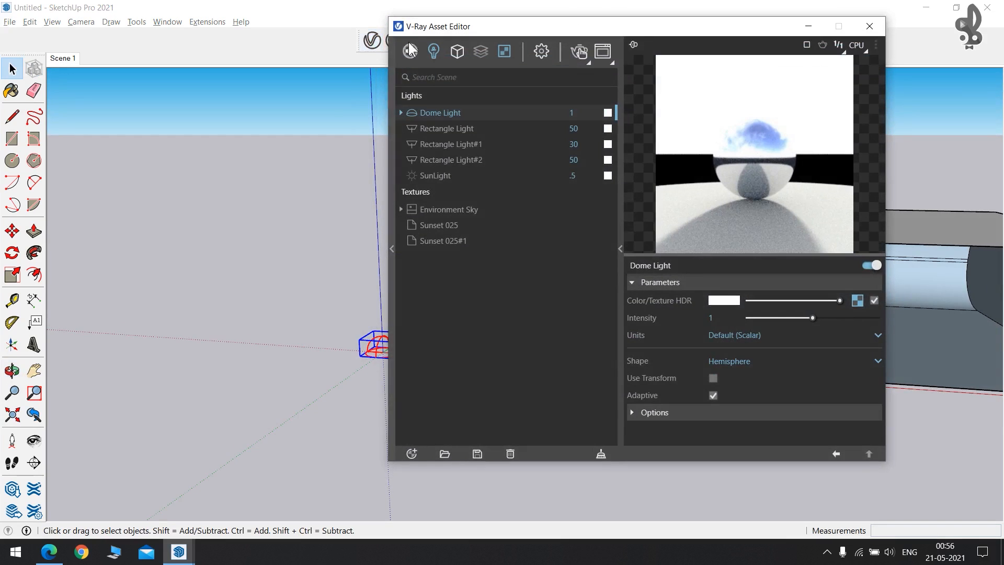
left_click(436, 51)
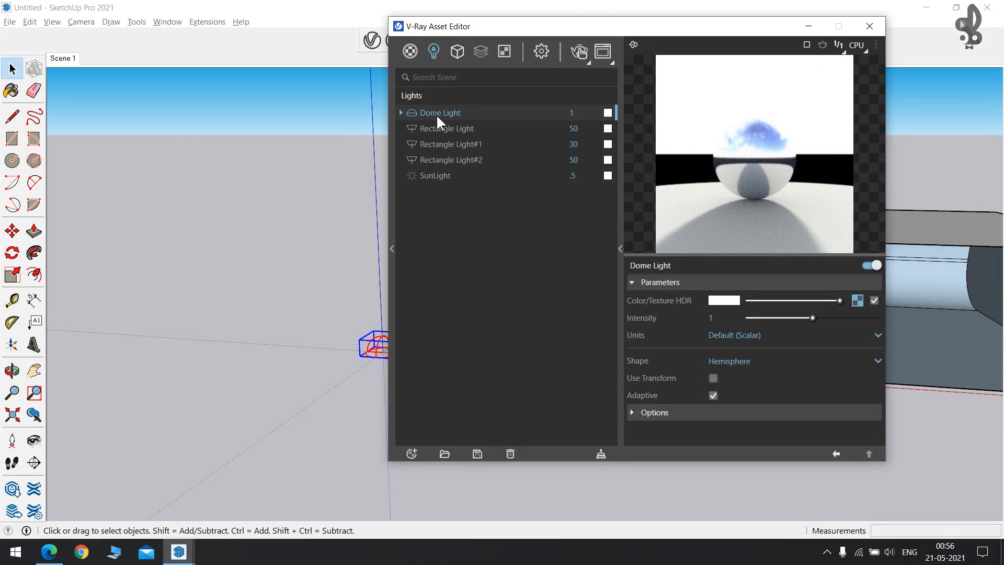
left_click_drag(509, 28, 570, 37)
left_click(642, 61)
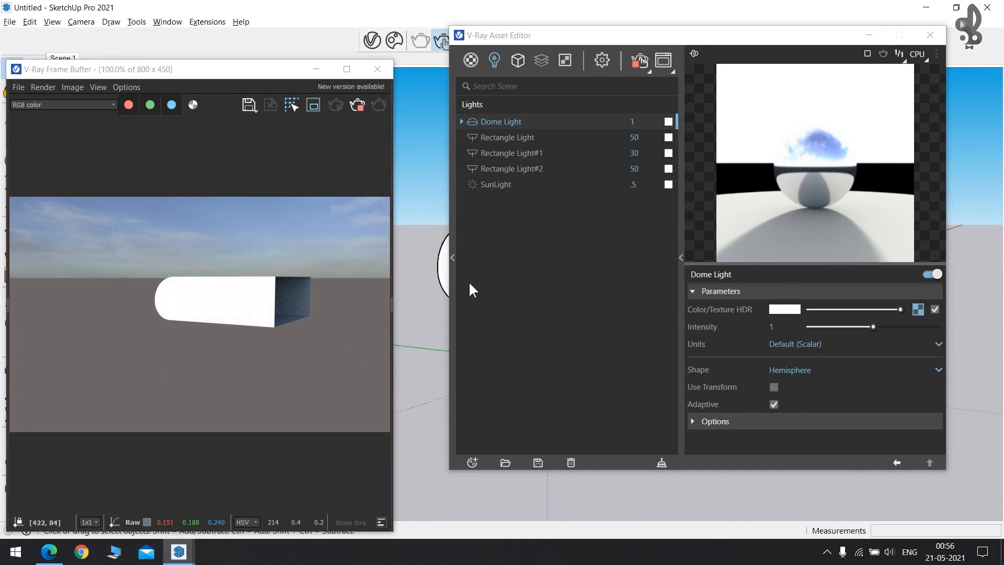
right_click(918, 309)
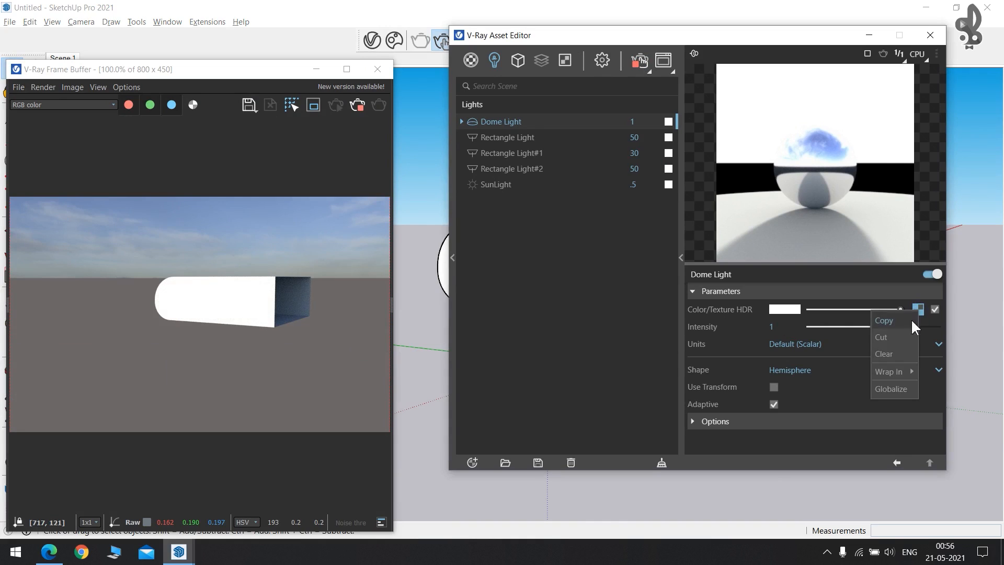
left_click(904, 349)
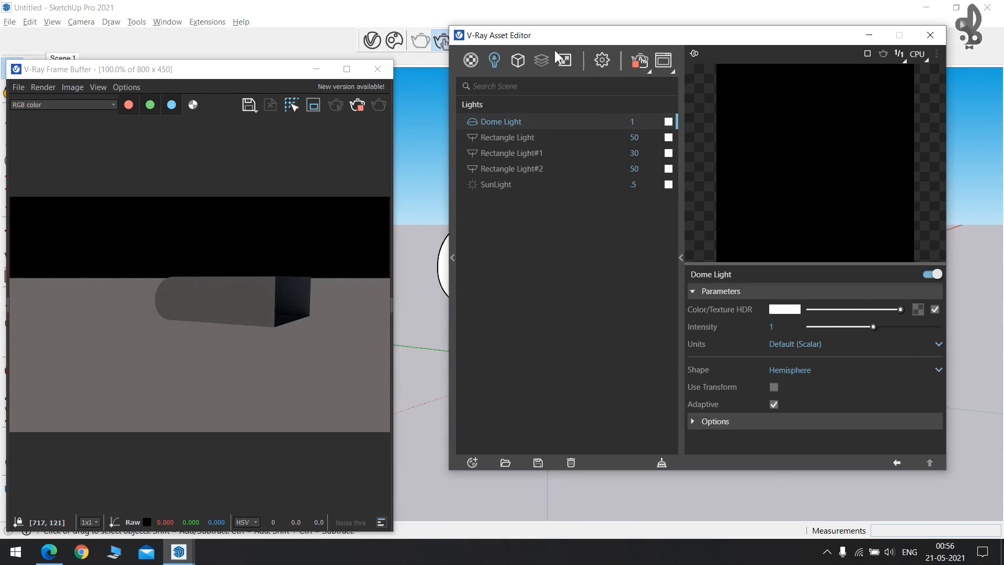
Review the Sunset 025#1 bitmap under Textures, then the Lights and Materials lists.
left_click(566, 60)
left_click(496, 153)
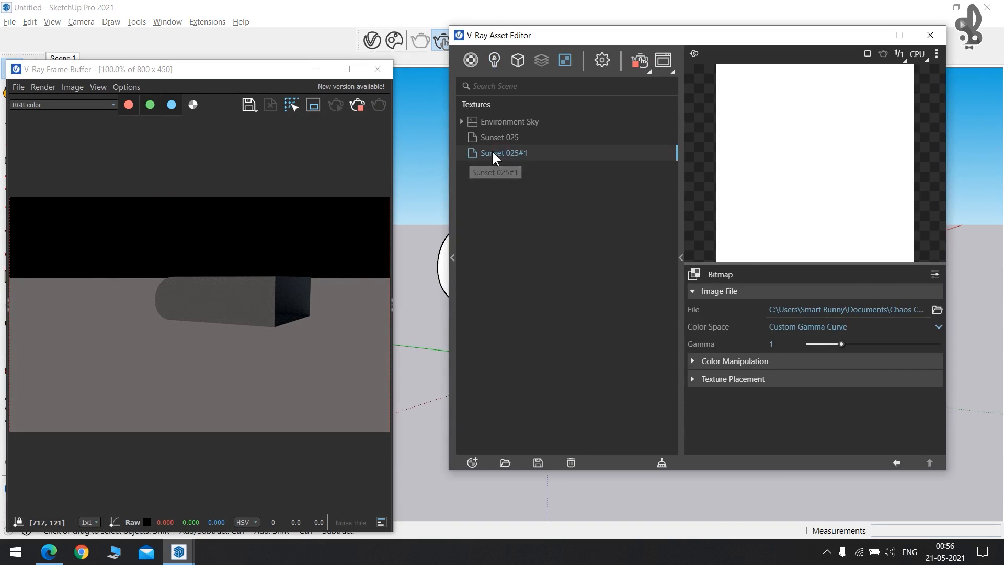
left_click(494, 60)
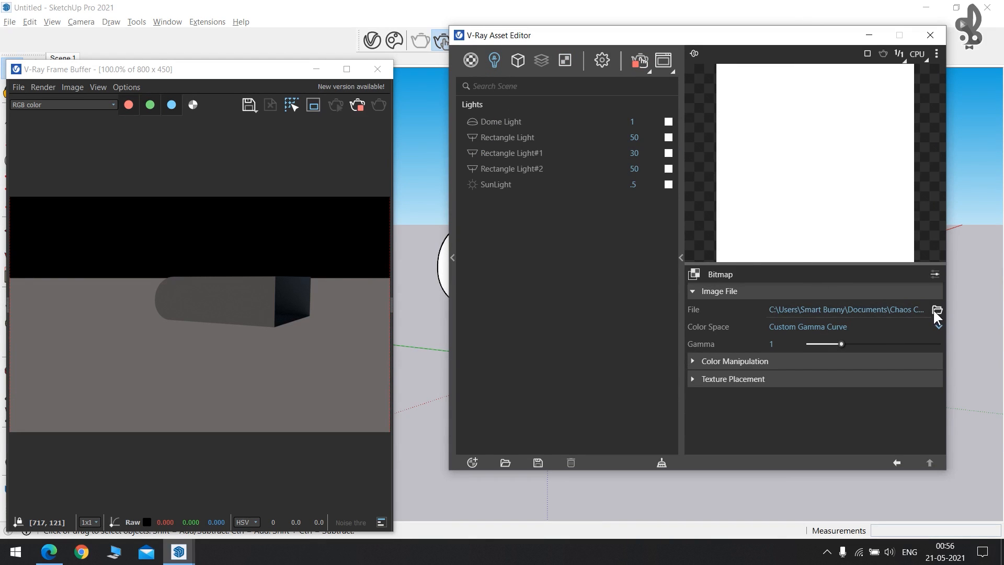
left_click(471, 62)
left_click(111, 556)
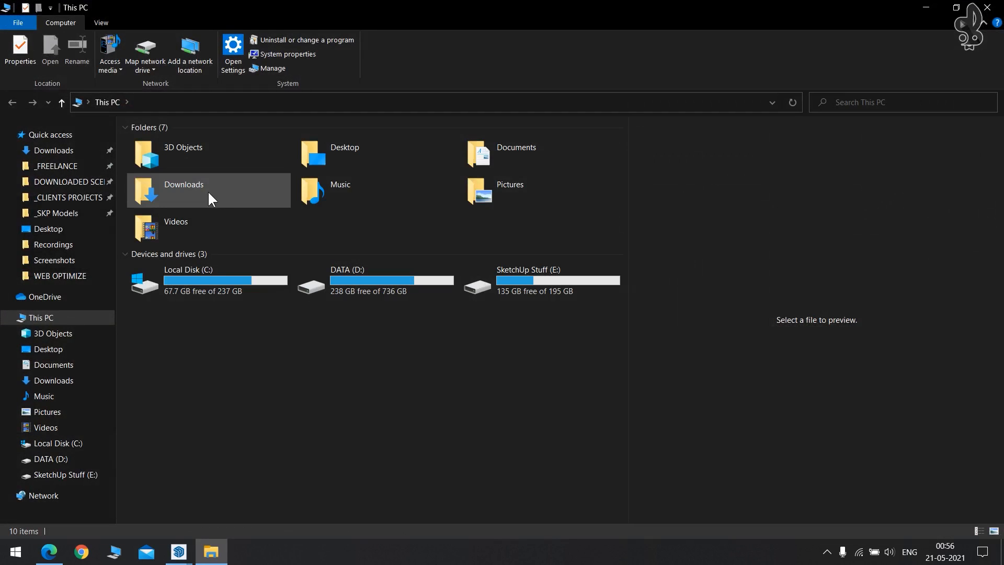
Browse Documents > Chaos Cosmos > Packages > HDRIs > Evening > Sunset_025_e686ff74 and select the .hdr file.
left_click(208, 191)
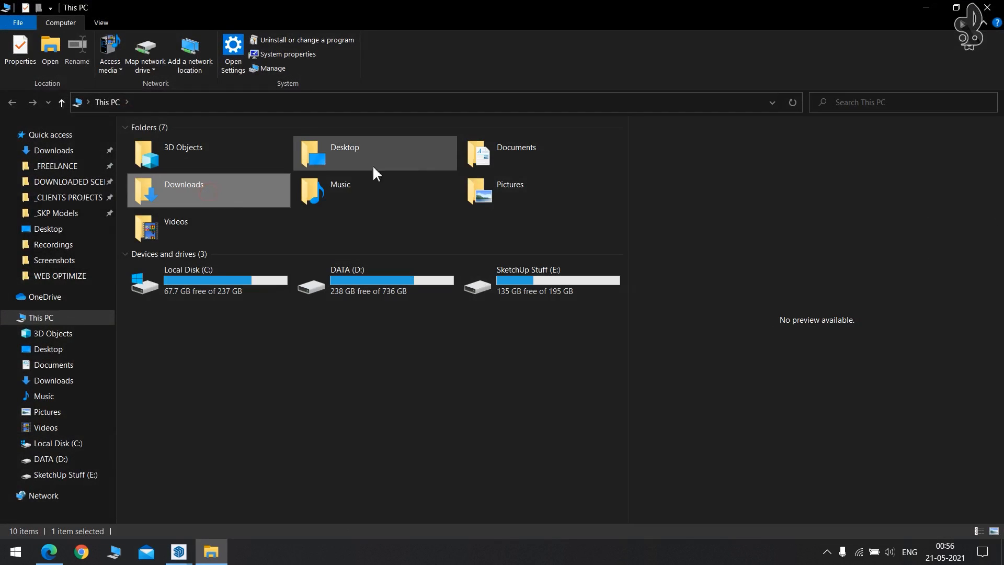
double_click(518, 155)
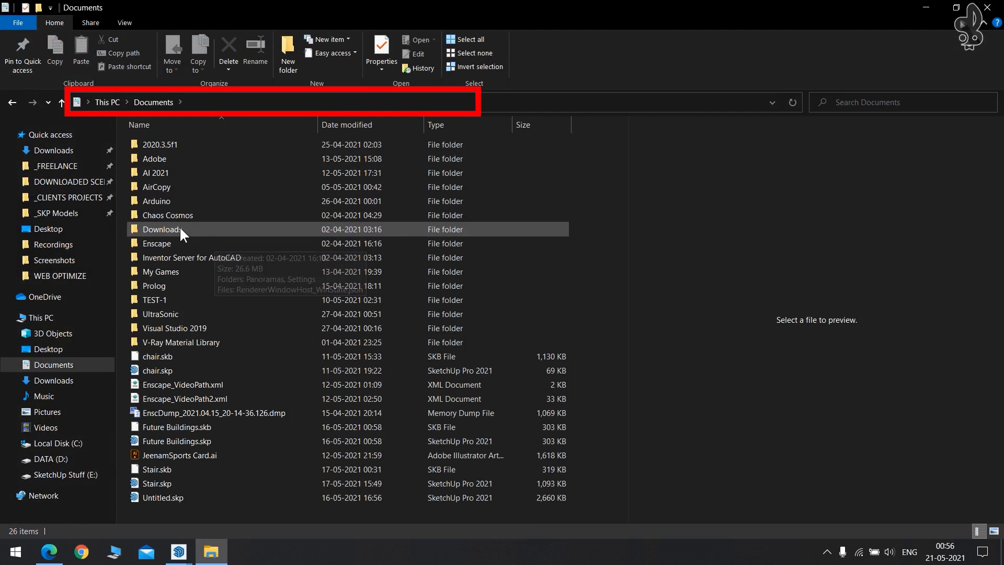
double_click(177, 215)
double_click(161, 147)
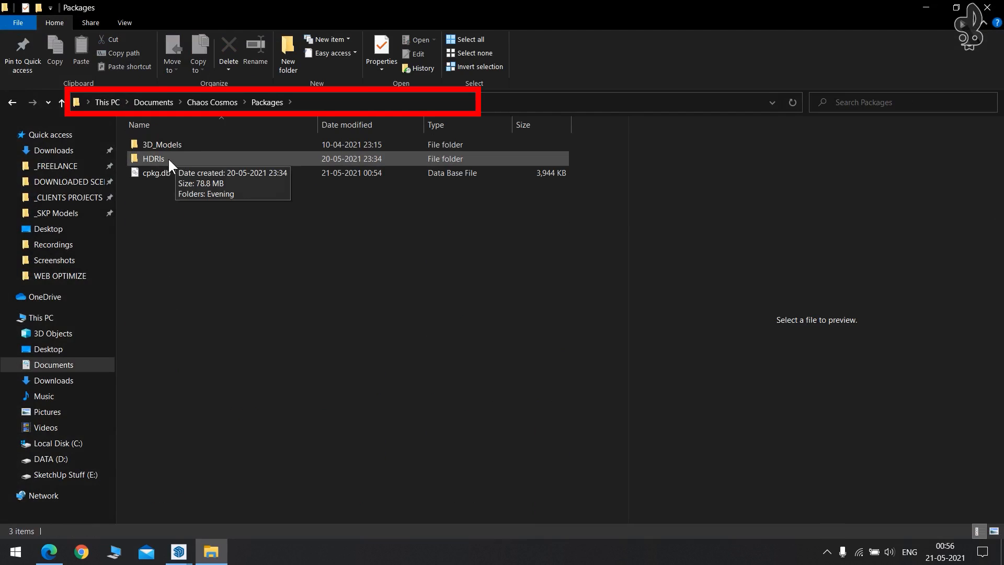
double_click(166, 158)
left_click(167, 146)
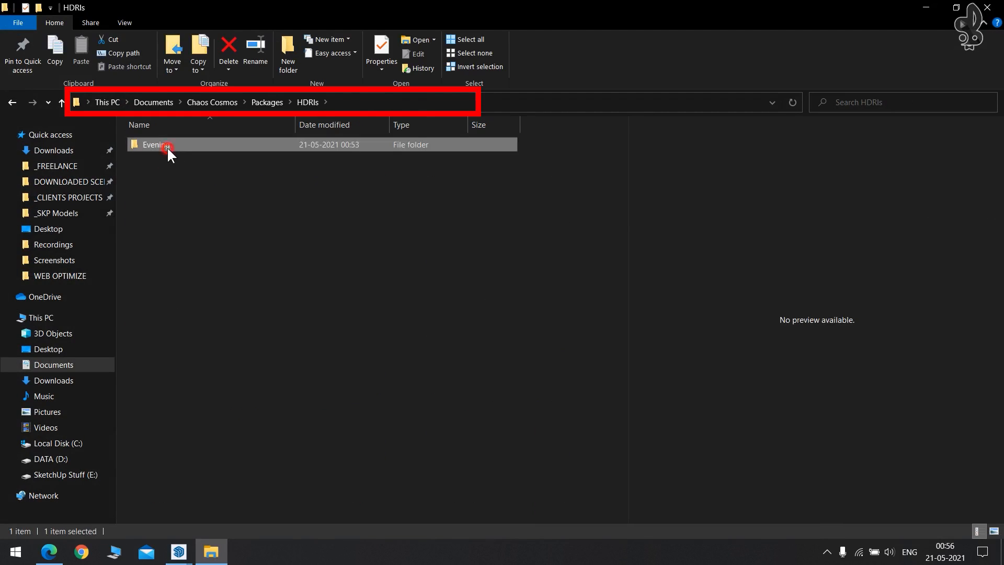
double_click(168, 147)
double_click(186, 145)
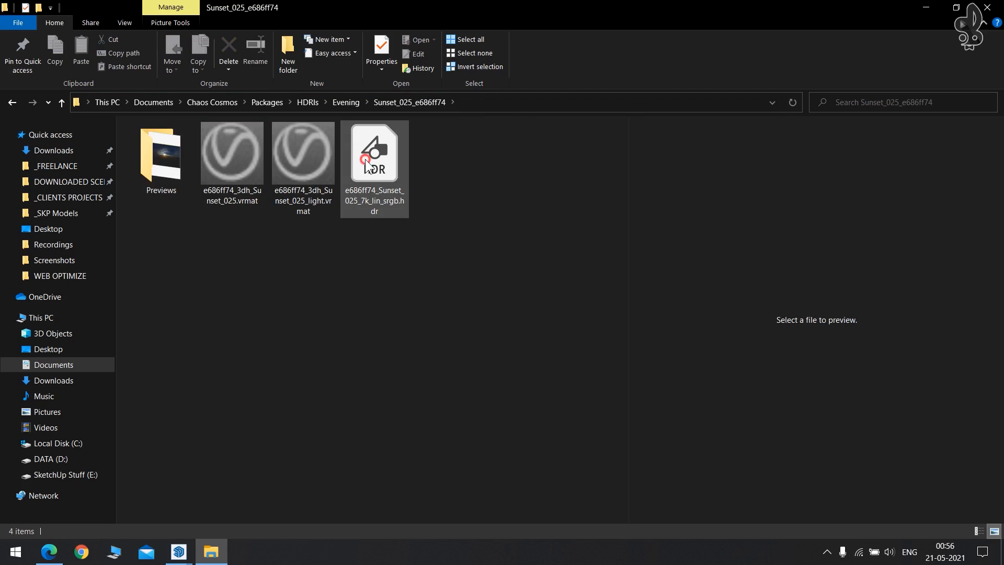
left_click(365, 159)
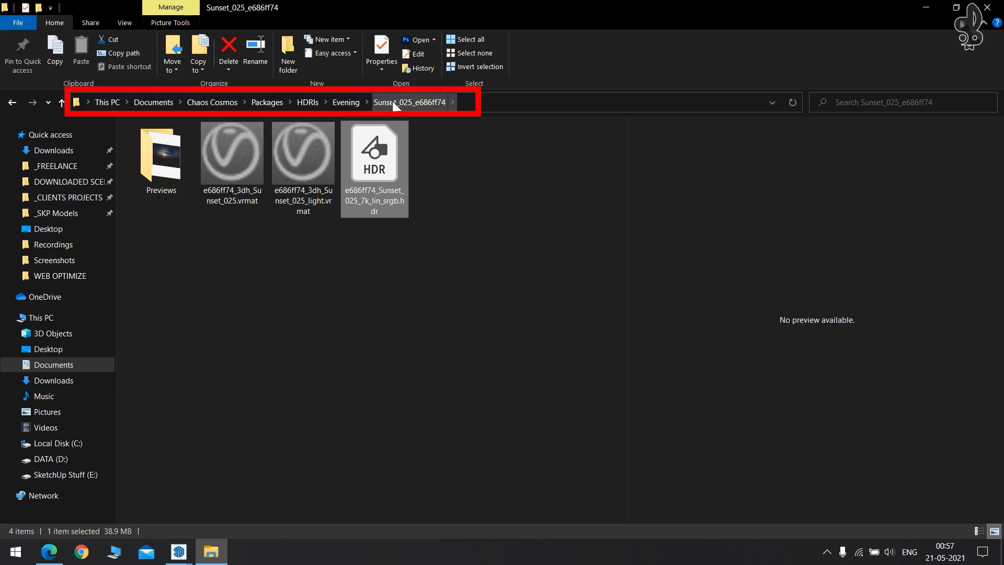
Back in SketchUp, replace the Dome Light's texture slot with a new Bitmap texture.
left_click(986, 7)
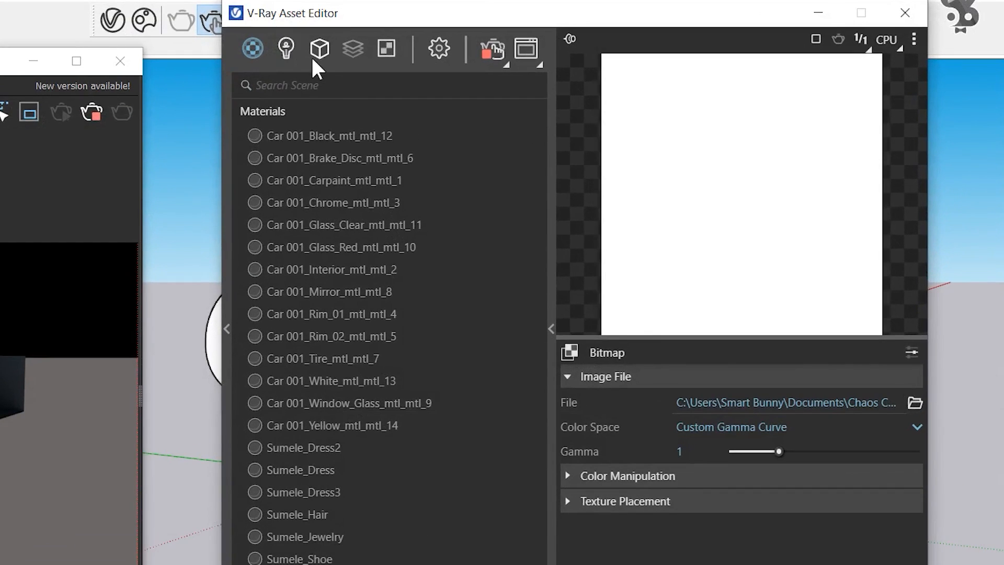
left_click(287, 48)
left_click(282, 137)
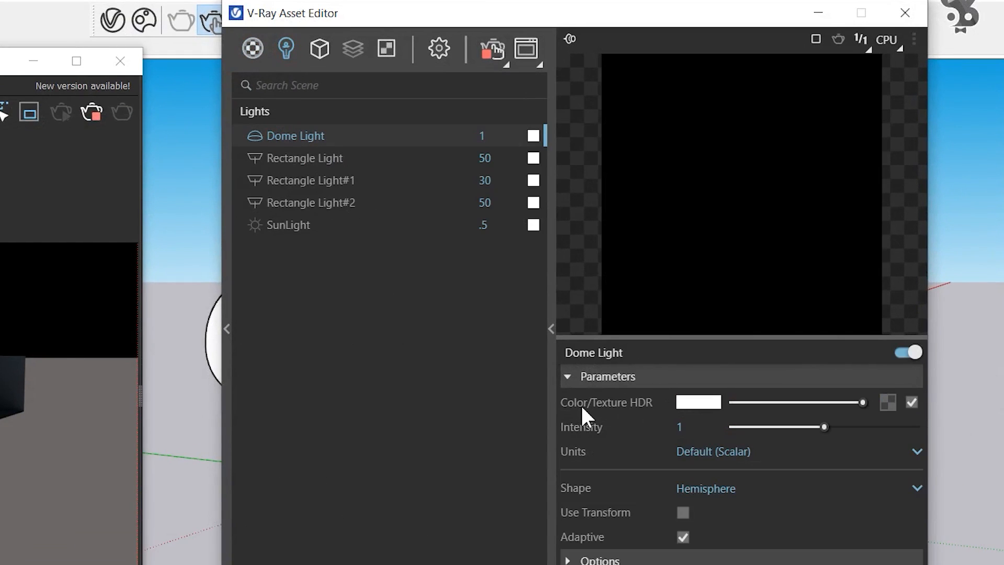
left_click(910, 402)
left_click(884, 403)
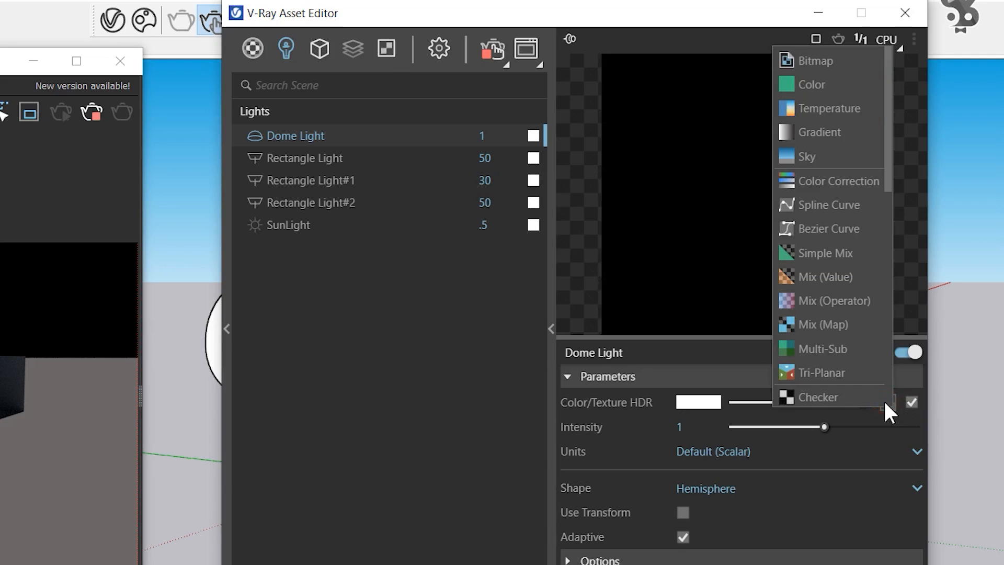
left_click(819, 60)
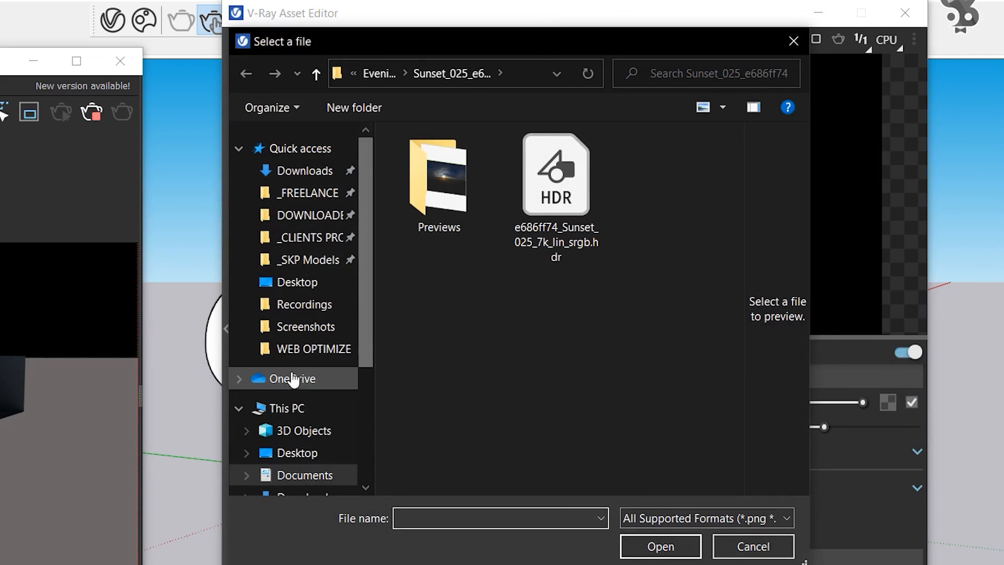
Load e686ff74_Sunset_025_7k_lin_srgb.hdr from Chaos Cosmos\Packages\HDRIs\Evening into the bitmap.
scroll(308, 454, "down", 1)
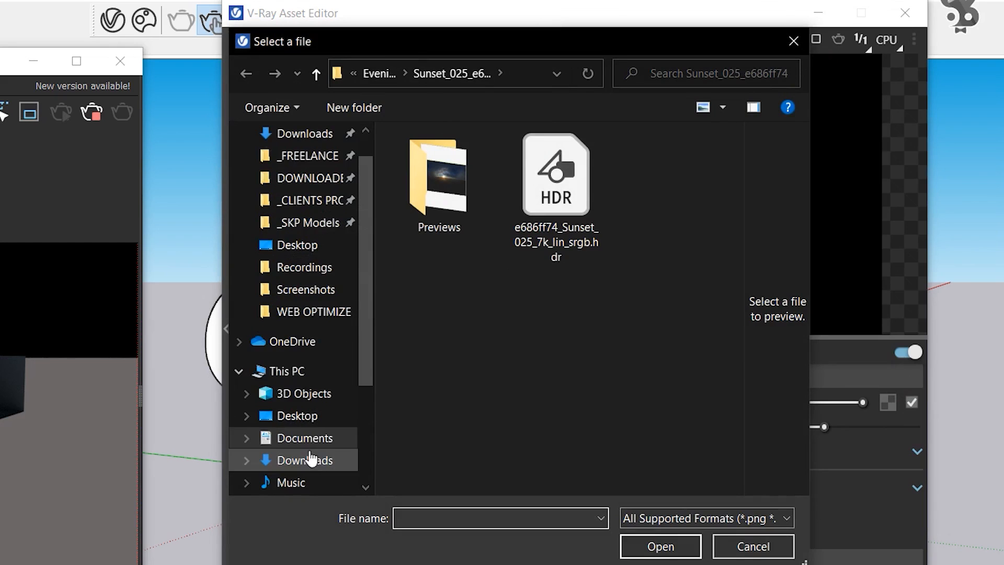
left_click(299, 438)
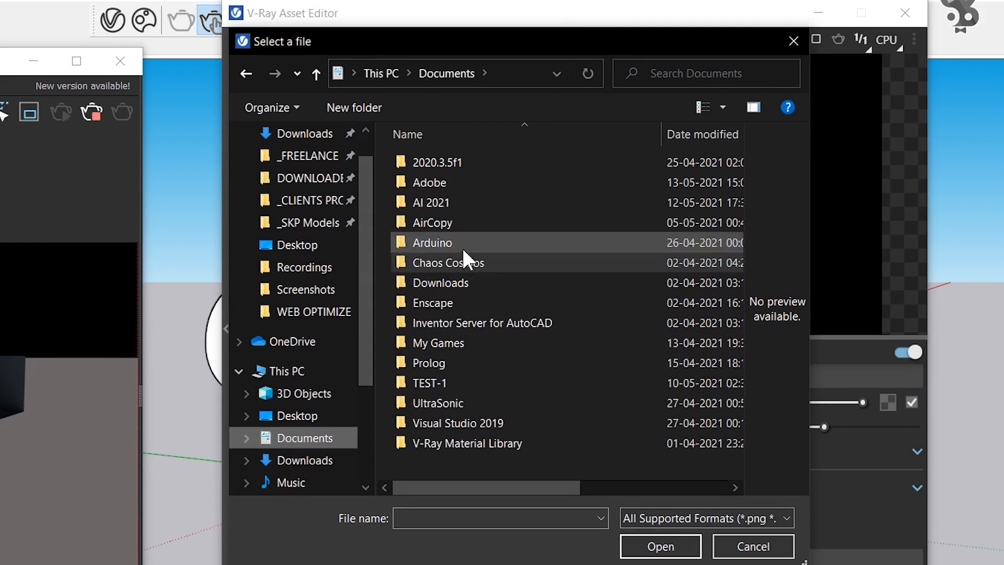
double_click(422, 261)
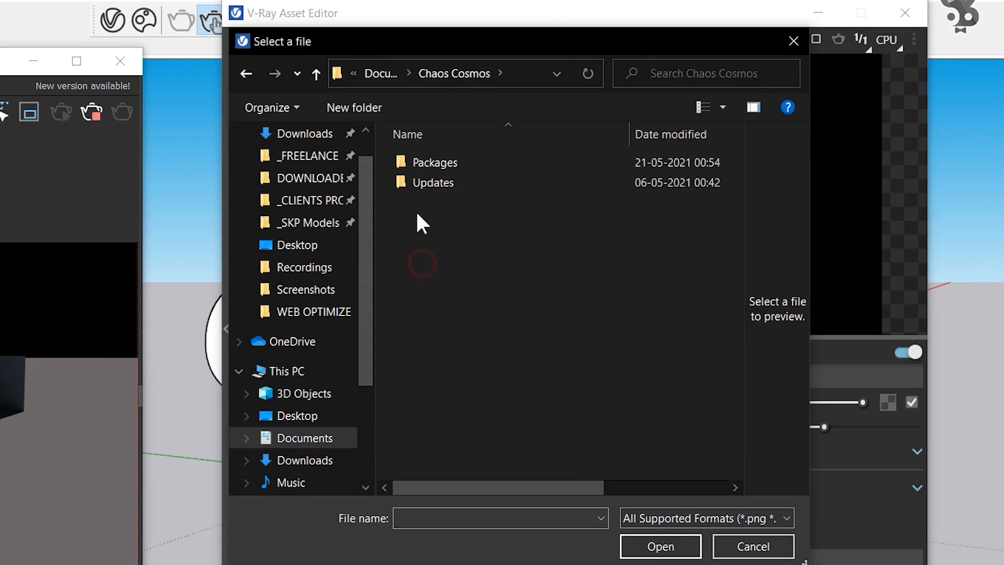
double_click(433, 162)
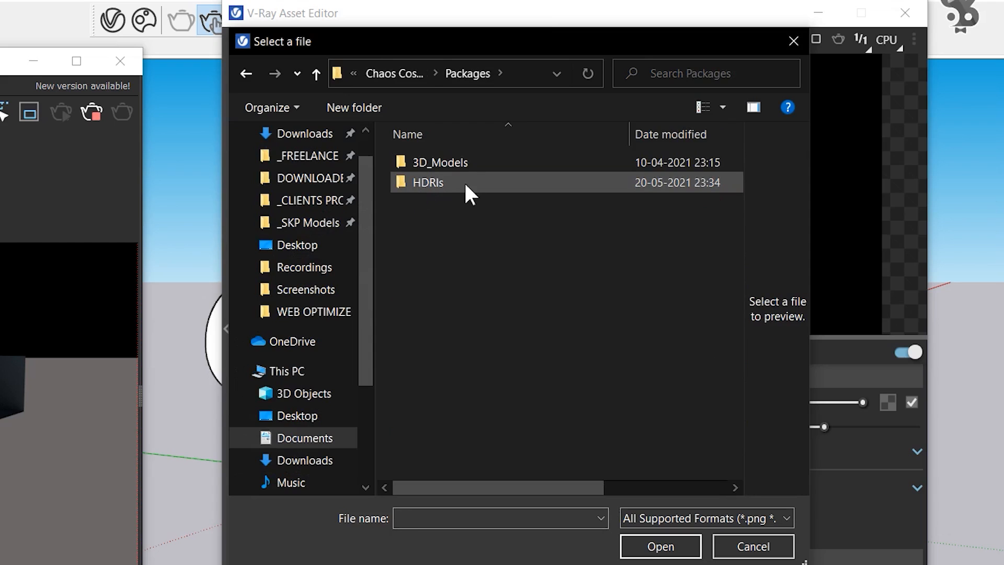
double_click(450, 184)
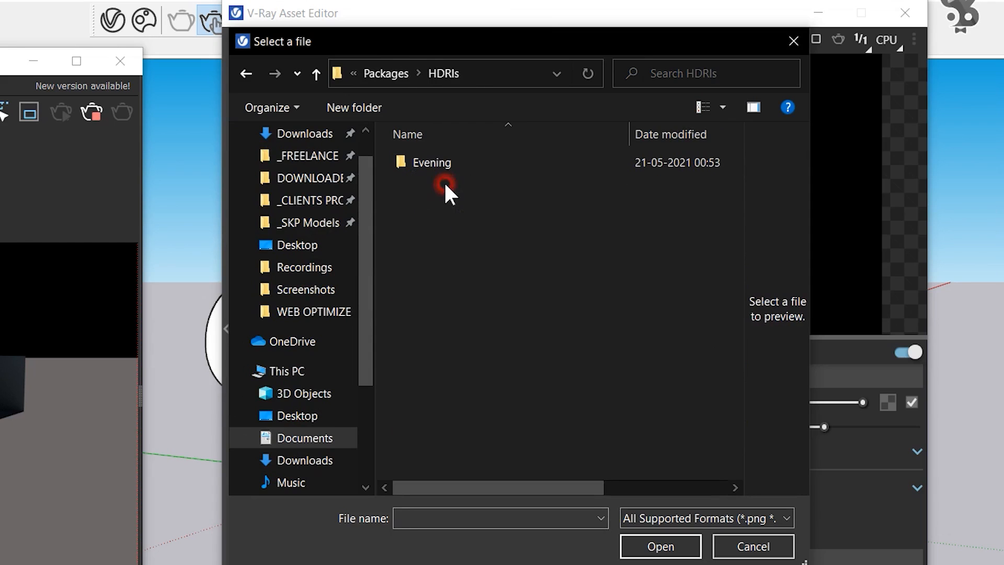
double_click(416, 161)
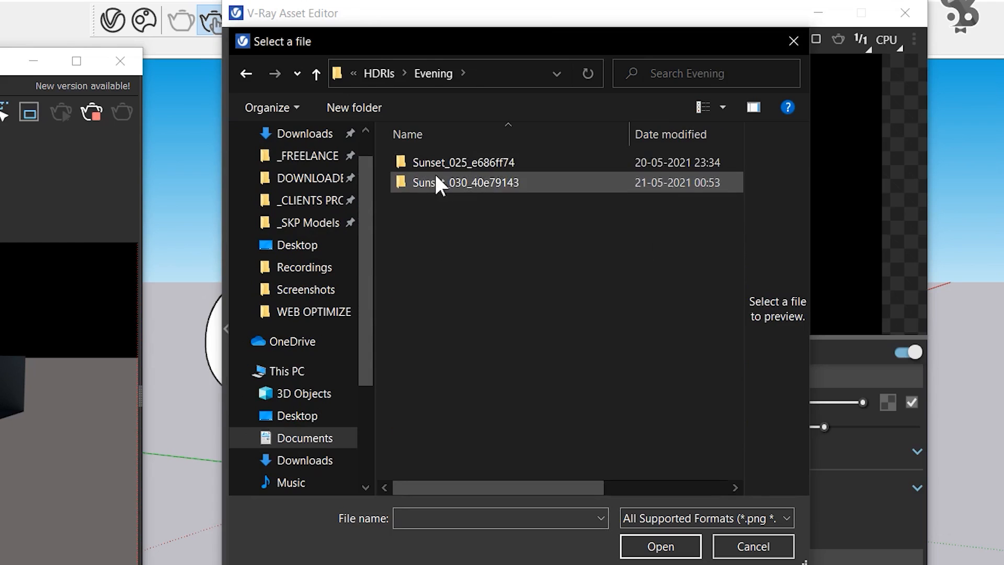
double_click(430, 164)
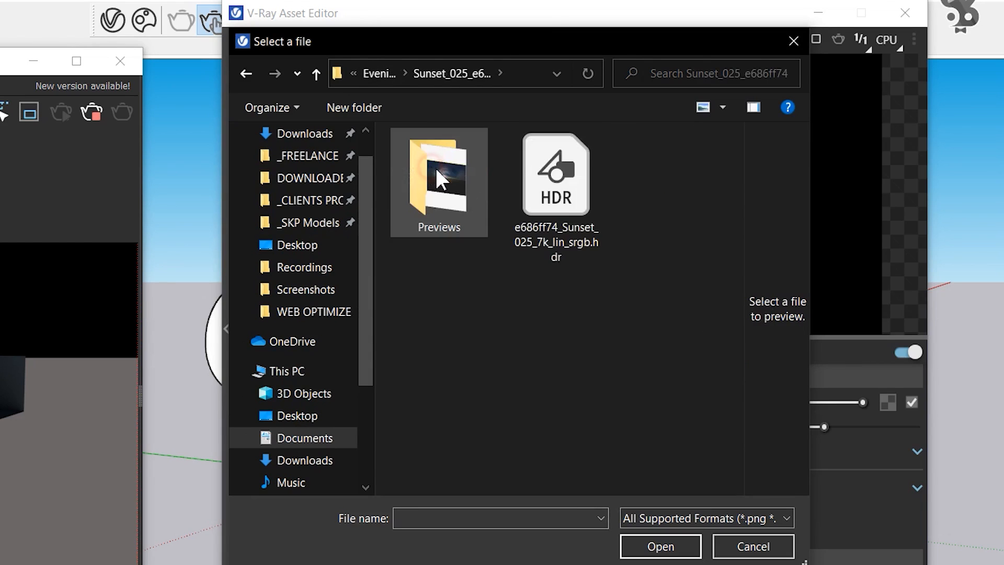
left_click(569, 199)
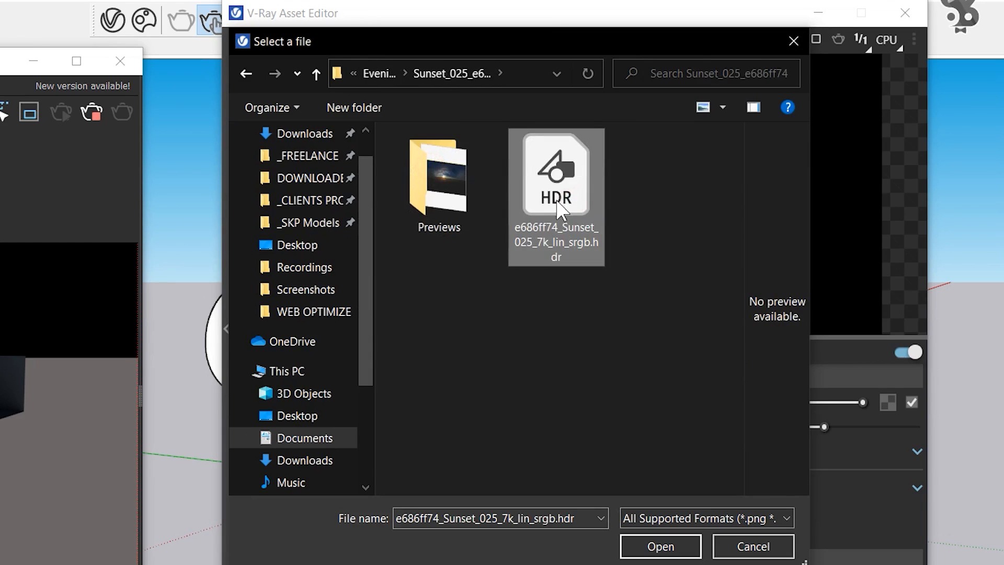
left_click(661, 546)
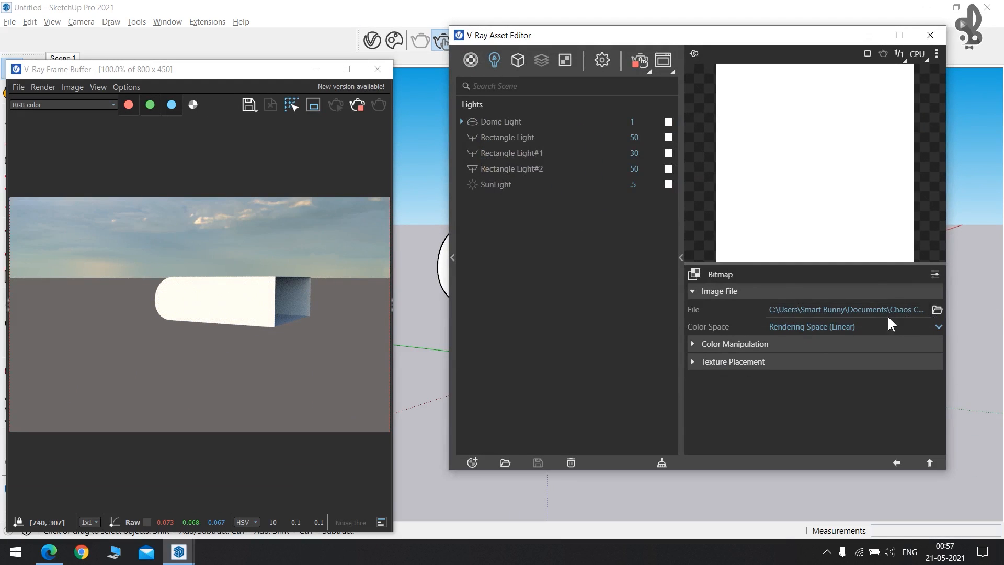
Change the Dome Light shape from Hemisphere to Sphere and view the box from below.
scroll(328, 238, "down", 4)
scroll(74, 363, "up", 4)
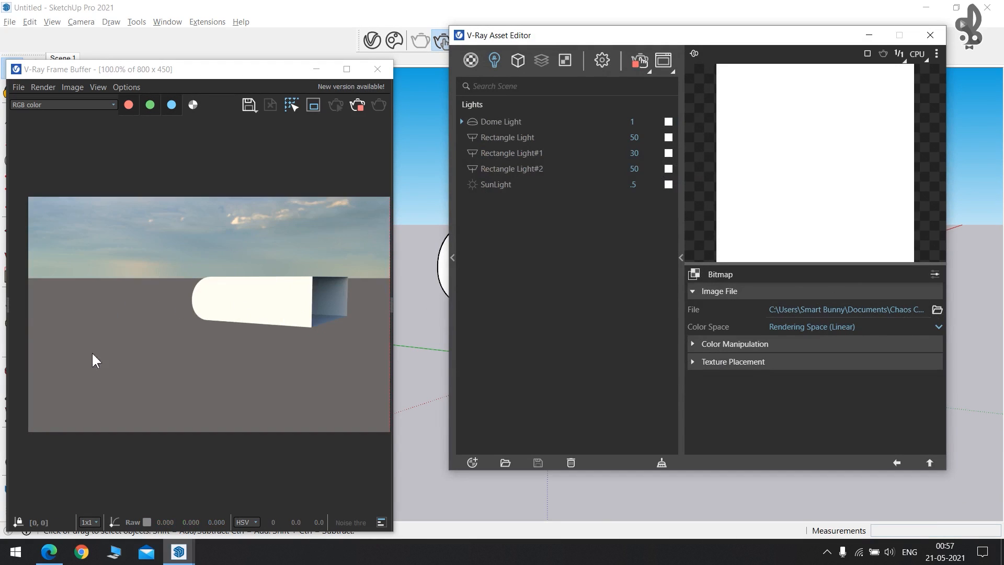
mouse_move(415, 209)
middle_mouse_down()
mouse_move(217, 176)
mouse_move(410, 273)
mouse_move(157, 206)
mouse_move(81, 208)
middle_mouse_up()
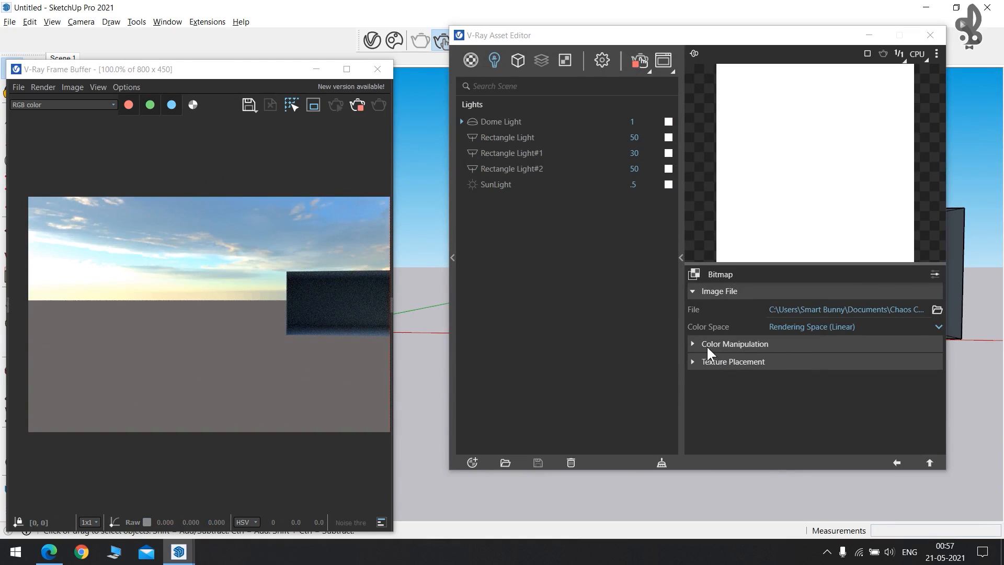
left_click(497, 122)
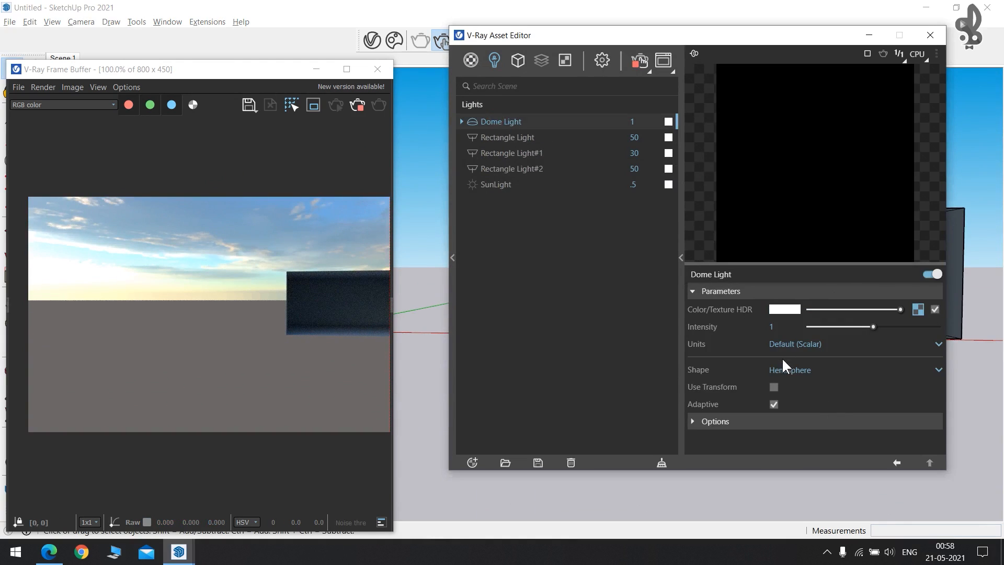
left_click(810, 372)
left_click(785, 403)
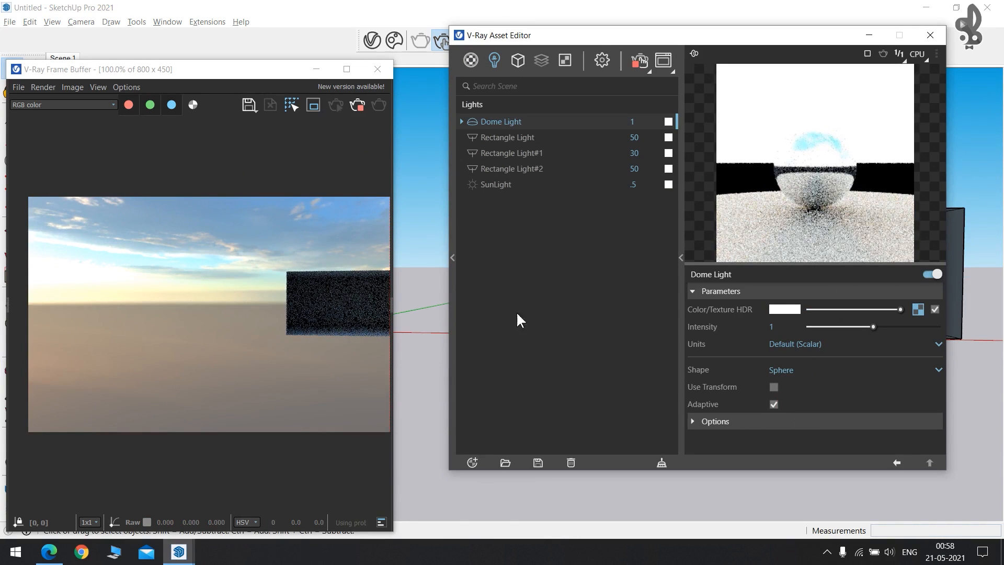
mouse_move(421, 193)
middle_mouse_down()
mouse_move(381, 235)
mouse_move(163, 198)
mouse_move(253, 265)
mouse_move(643, 220)
mouse_move(666, 229)
mouse_move(606, 268)
middle_mouse_up()
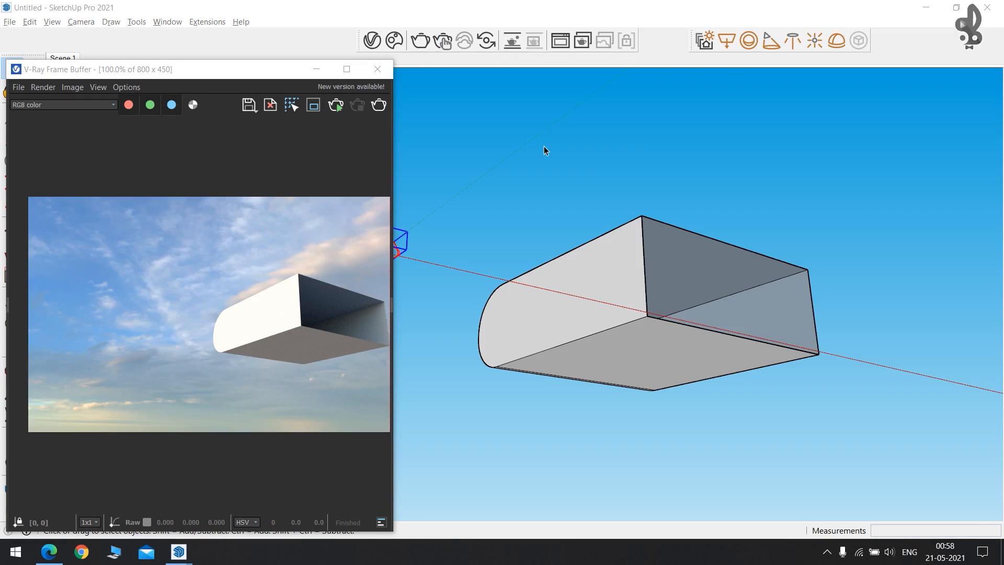